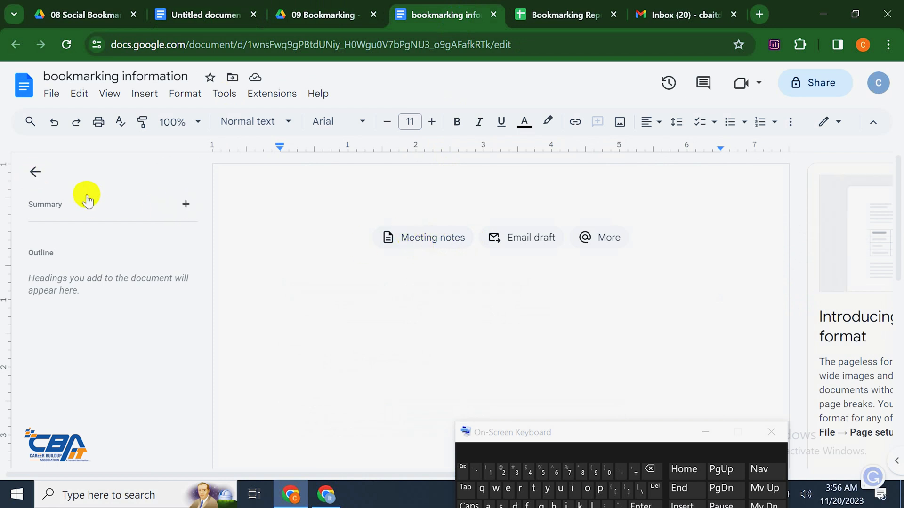
Paste the bookmarking notes into the empty document, collapse the outline panel and return to the top
key(ctrl+v)
drag(532, 430, 631, 499)
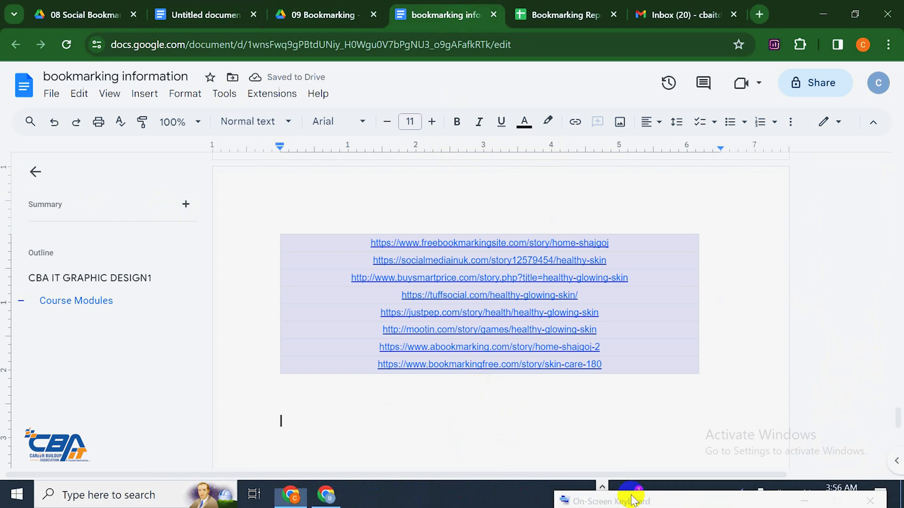
click(35, 171)
scroll(415, 348, up, 20)
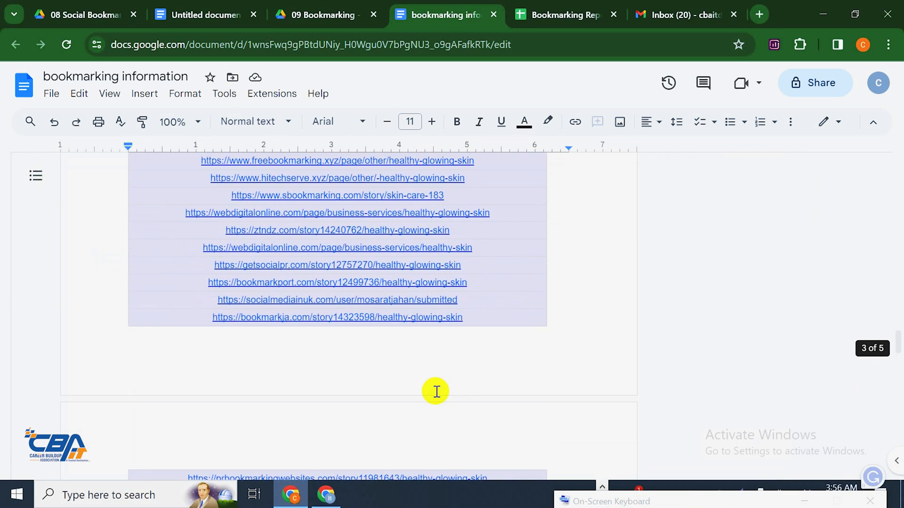
scroll(443, 391, up, 15)
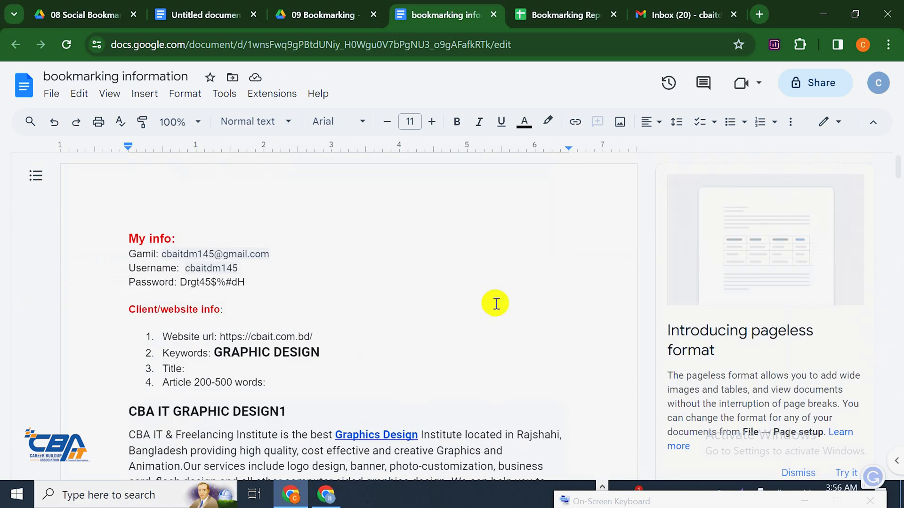
Copy the signed-in Gmail account's email address from the profile card and return to the document
click(689, 14)
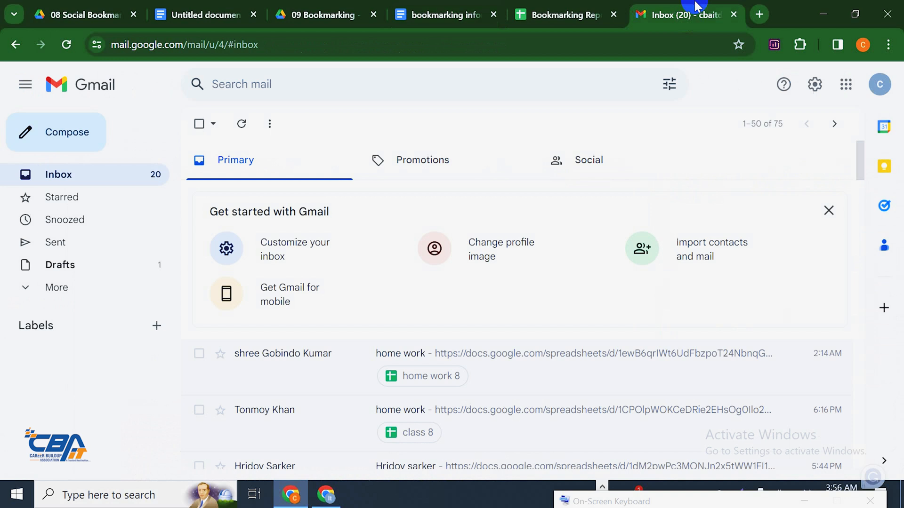
click(878, 86)
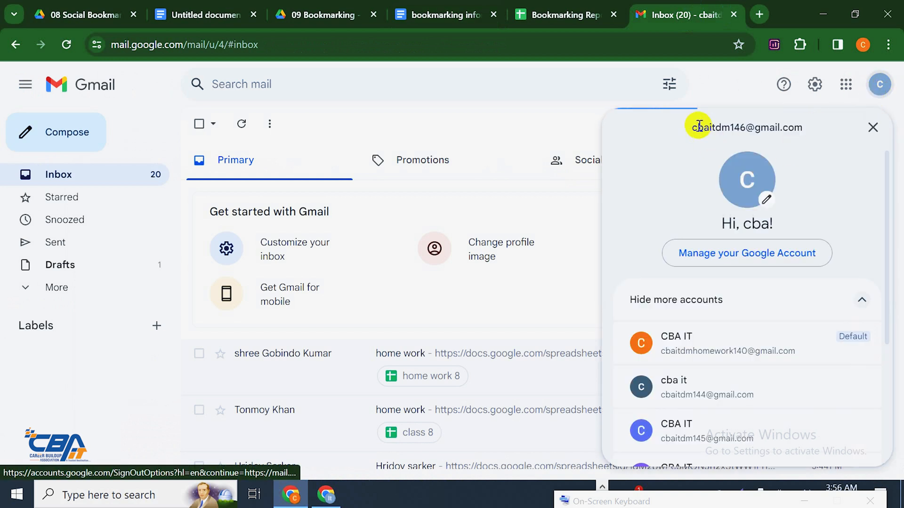
drag(692, 125, 800, 127)
right_click(796, 127)
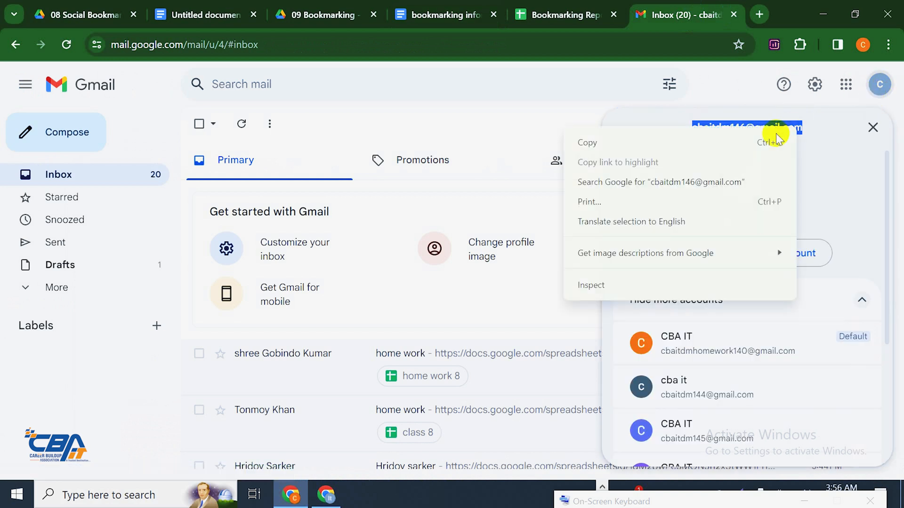
click(746, 139)
drag(692, 5, 470, 6)
click(595, 14)
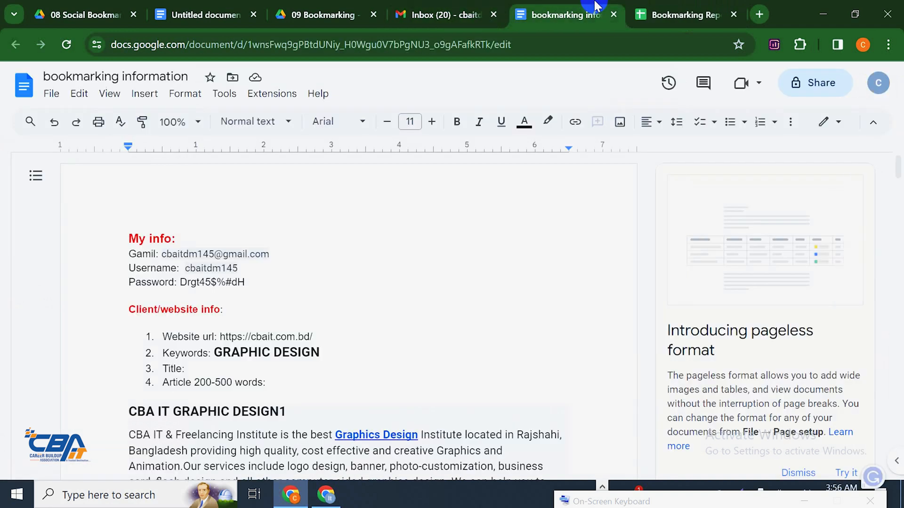
Replace the old email on the Gamil line with the copied address and start editing the username
drag(659, 12, 573, 8)
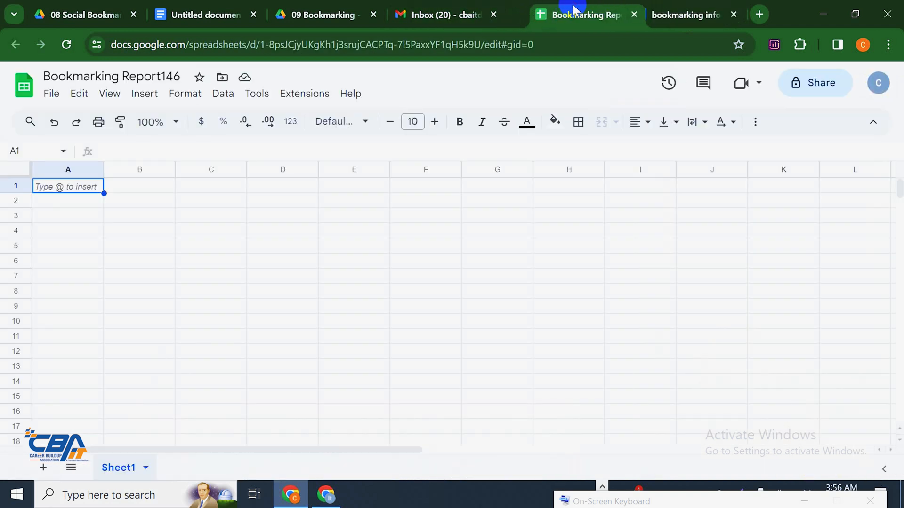
click(658, 6)
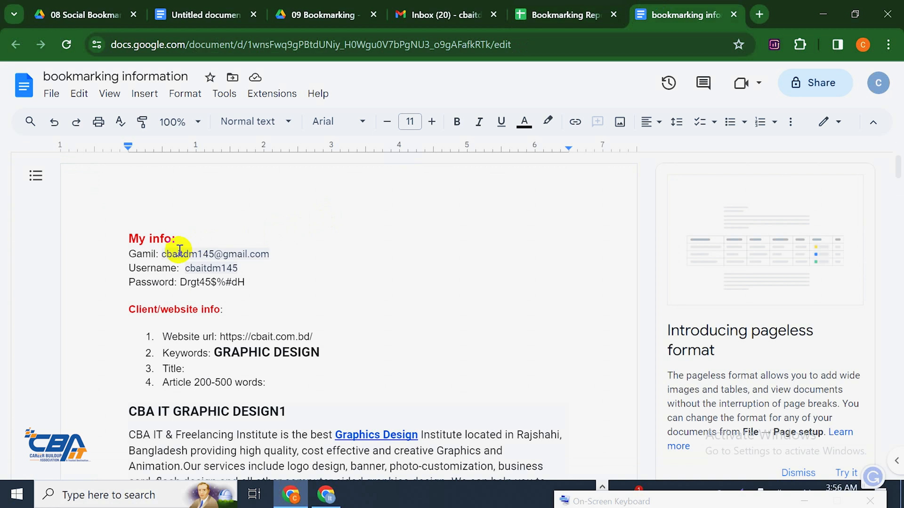
drag(162, 254, 270, 254)
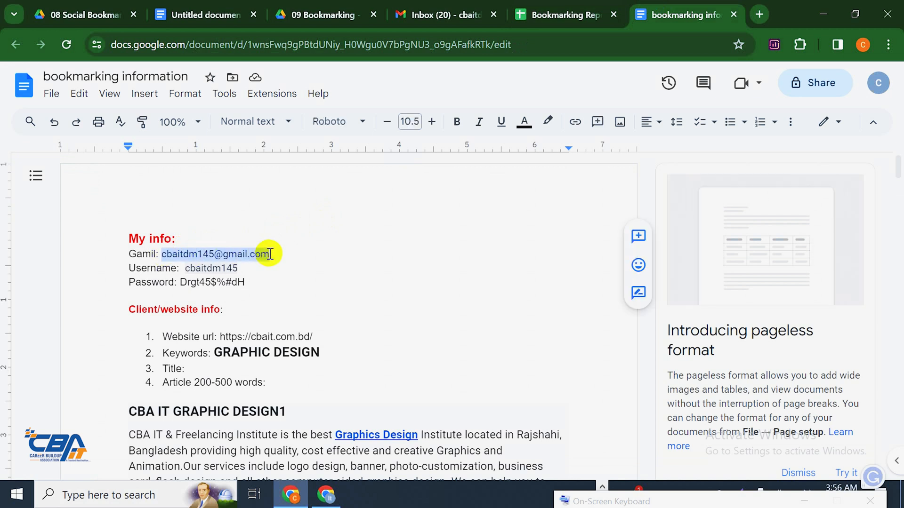
key(ctrl+v)
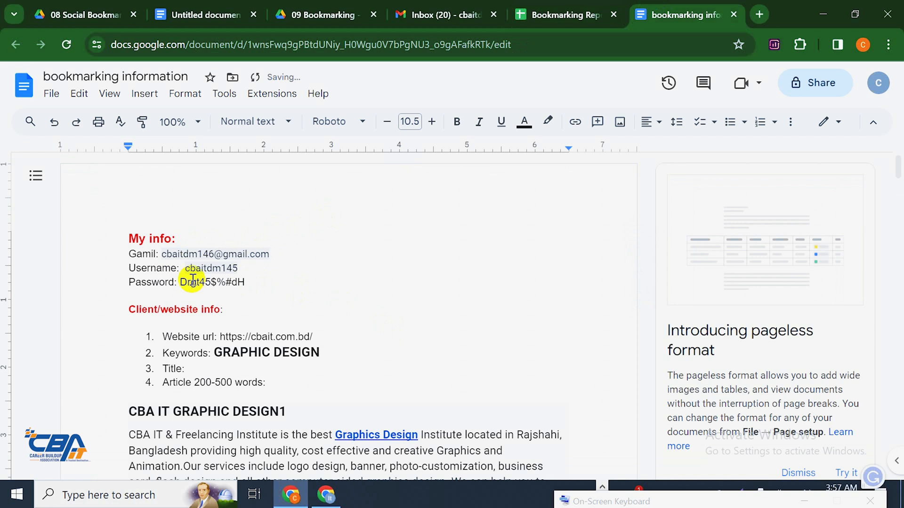
click(249, 273)
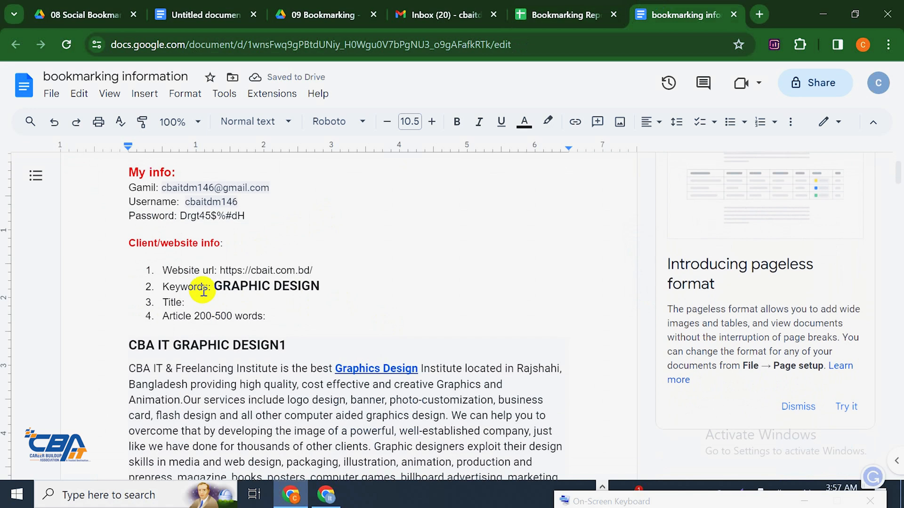
drag(246, 284, 108, 247)
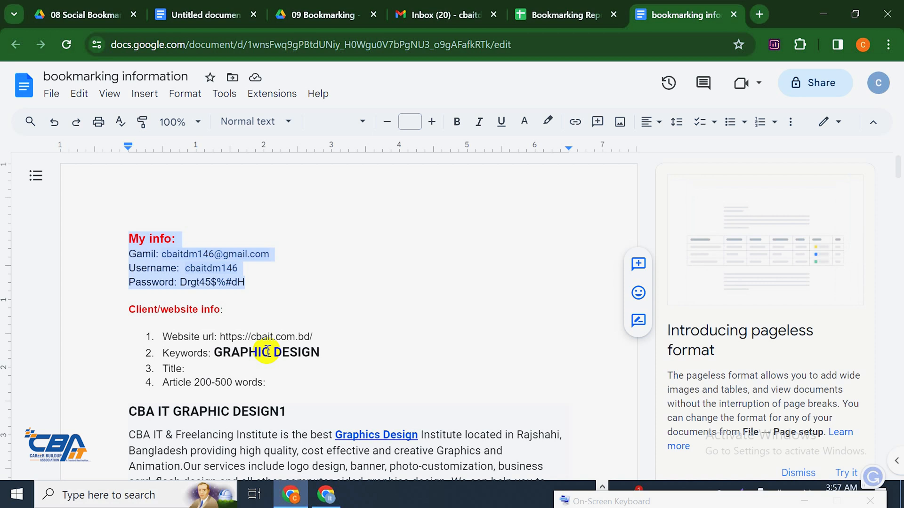
Review the website URL and GRAPHIC DESIGN keyword, then edit the CBA IT GRAPHIC DESIGN1 heading's final digit
scroll(518, 371, down, 2)
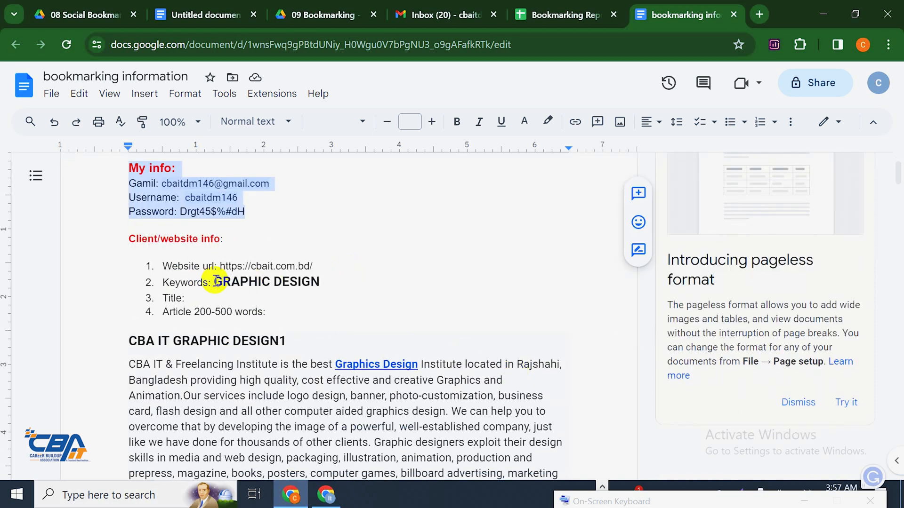
drag(220, 265, 330, 263)
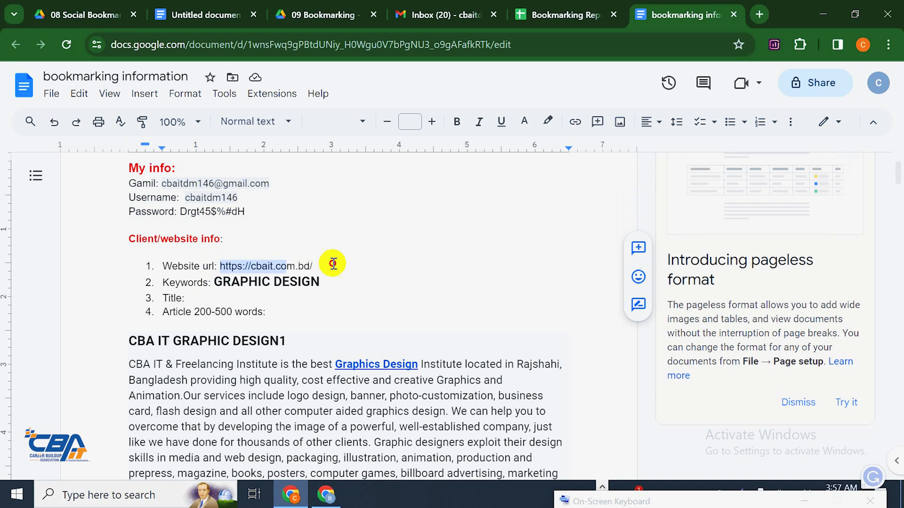
click(213, 283)
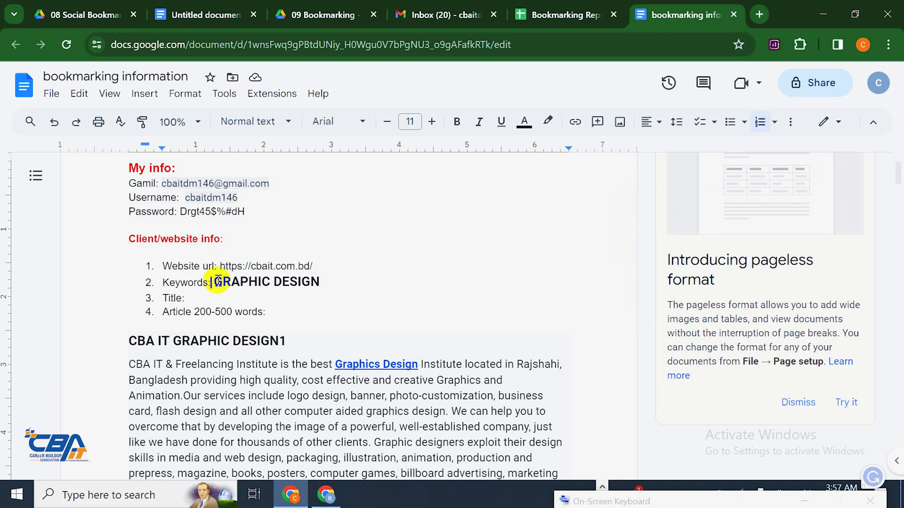
drag(217, 281, 322, 282)
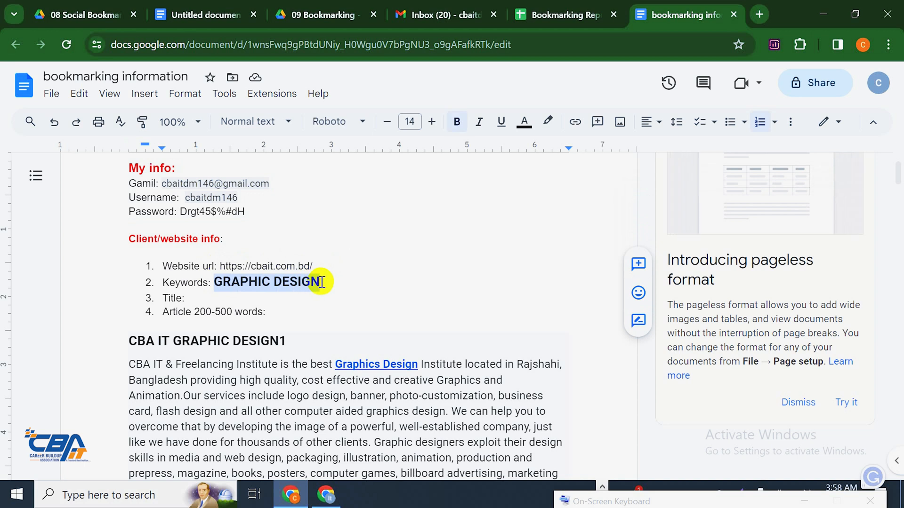
click(182, 297)
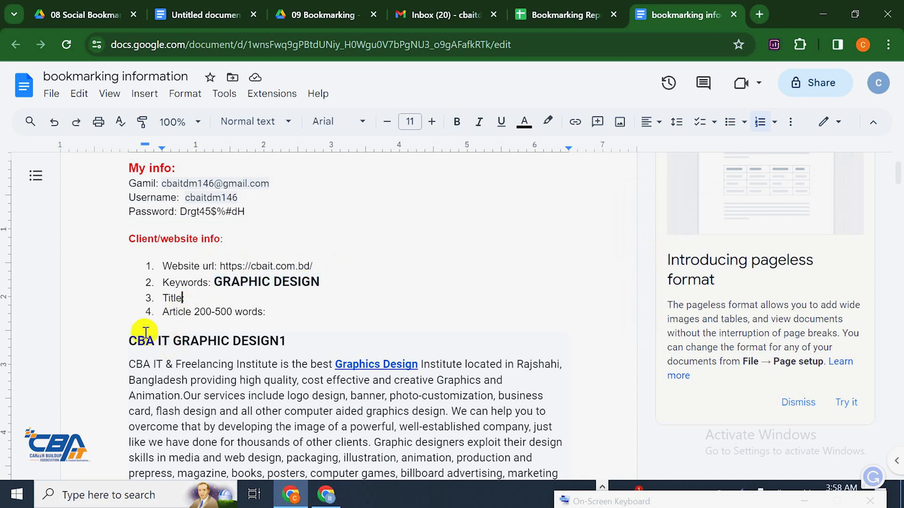
drag(129, 342, 287, 343)
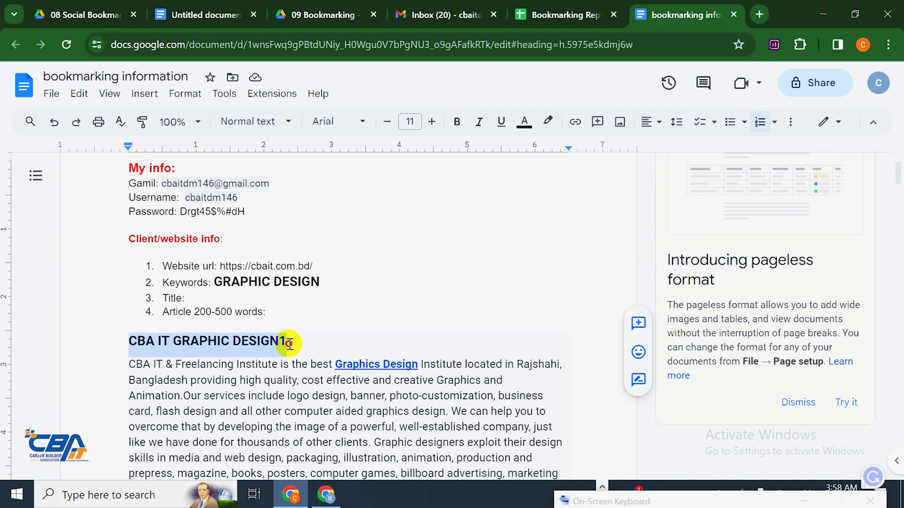
click(291, 344)
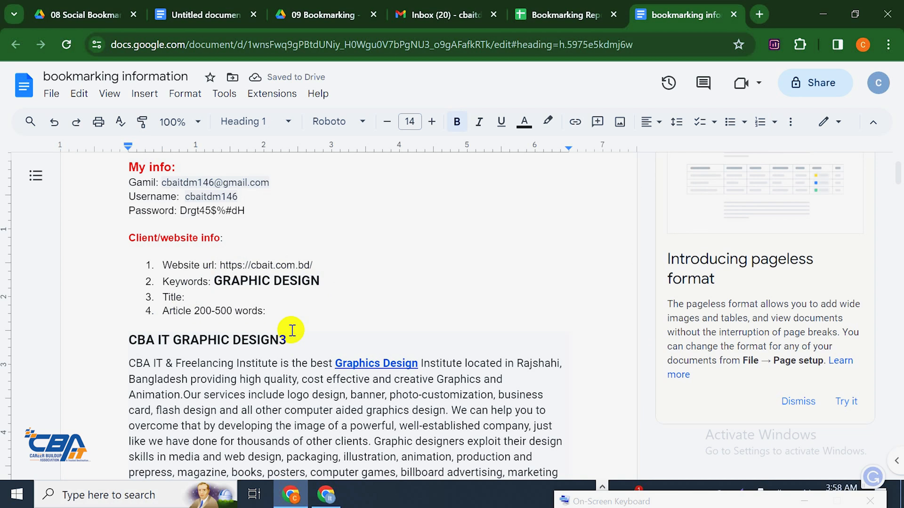
Check where the Graphics Design link points and place the caret at the end of the Article line
scroll(311, 329, down, 1)
click(367, 293)
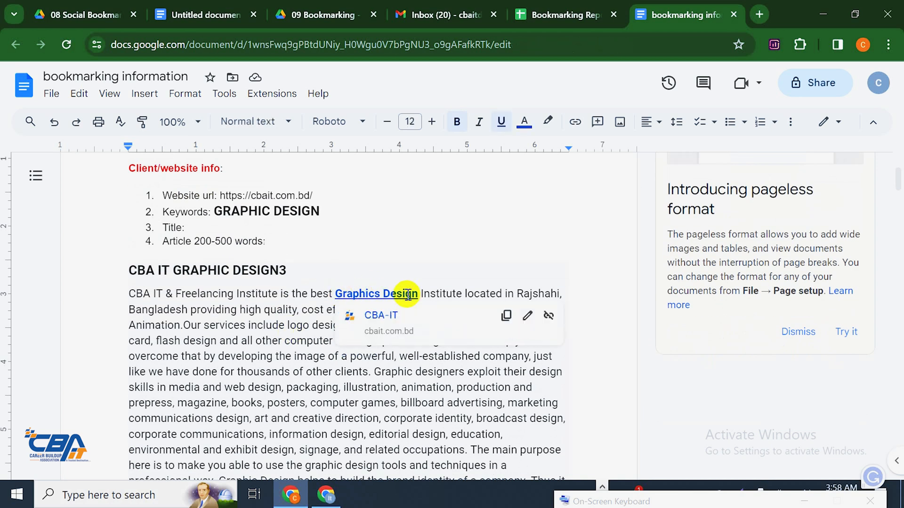
scroll(405, 294, down, 10)
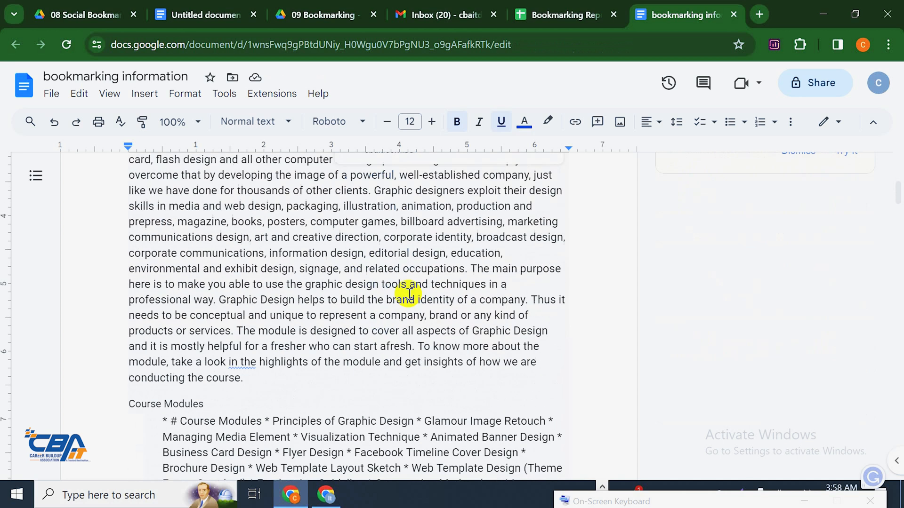
scroll(385, 303, up, 8)
scroll(383, 311, up, 4)
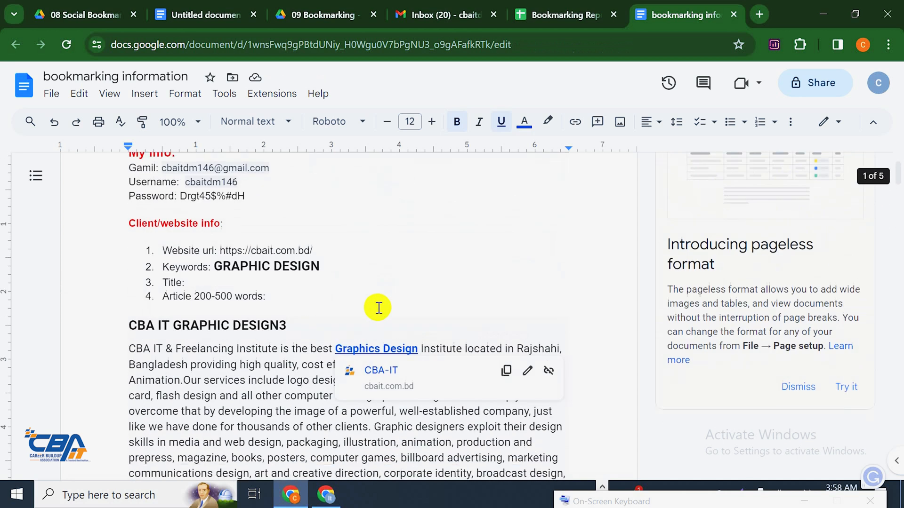
scroll(383, 309, down, 6)
scroll(384, 307, up, 9)
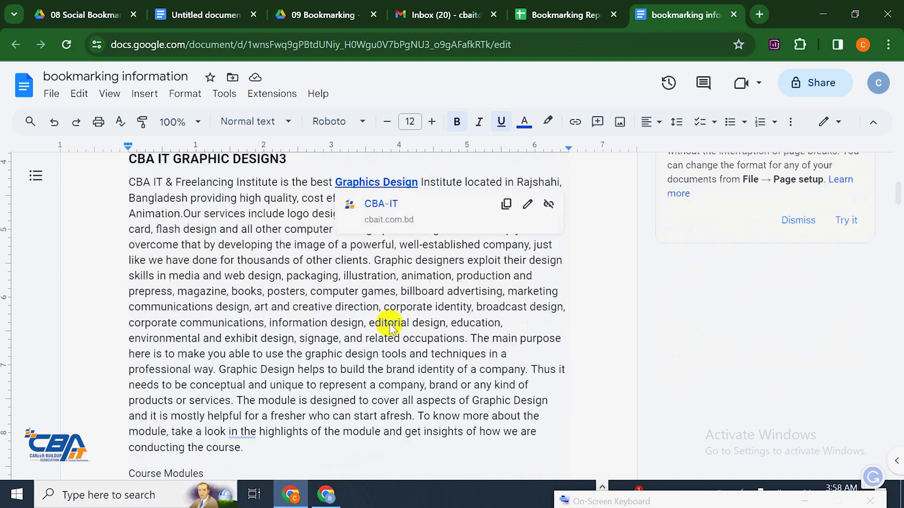
scroll(348, 356, down, 5)
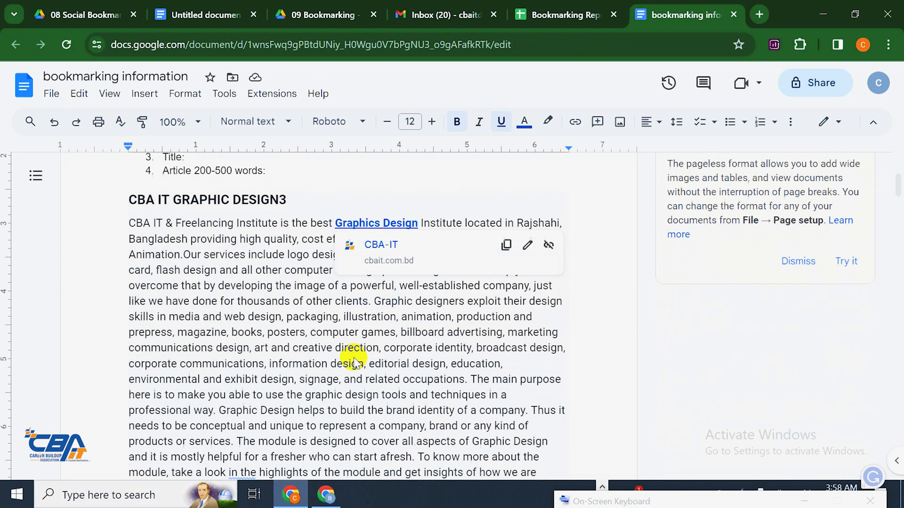
scroll(444, 333, up, 3)
click(451, 314)
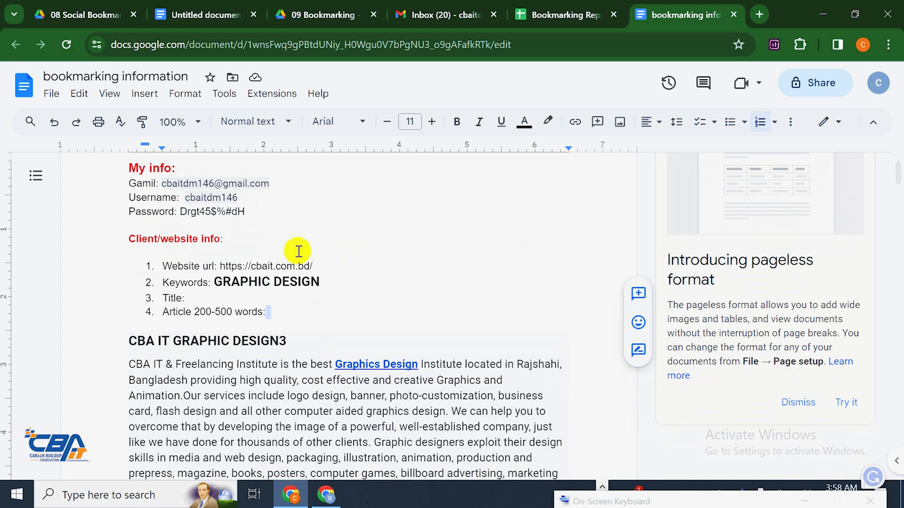
Select and review the website URL, GRAPHIC DESIGN3 heading, keywords and Client/website info label
drag(223, 264, 314, 263)
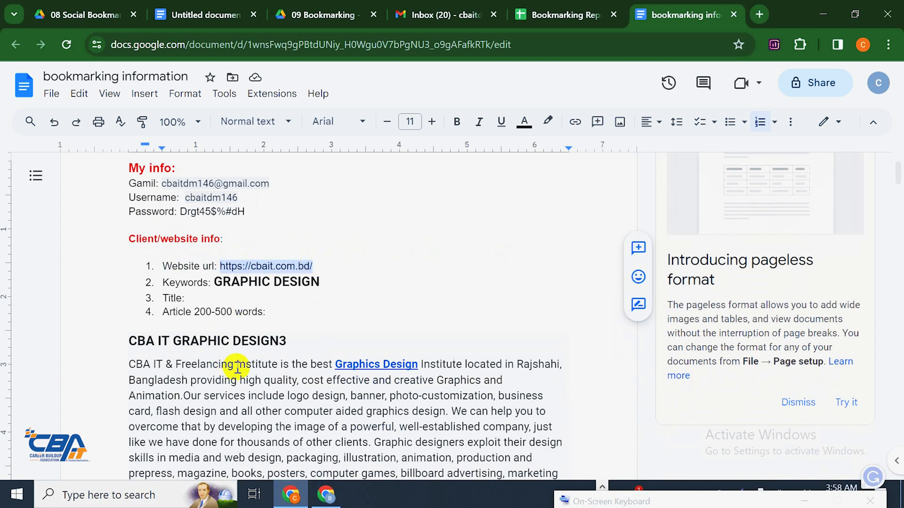
scroll(237, 369, down, 2)
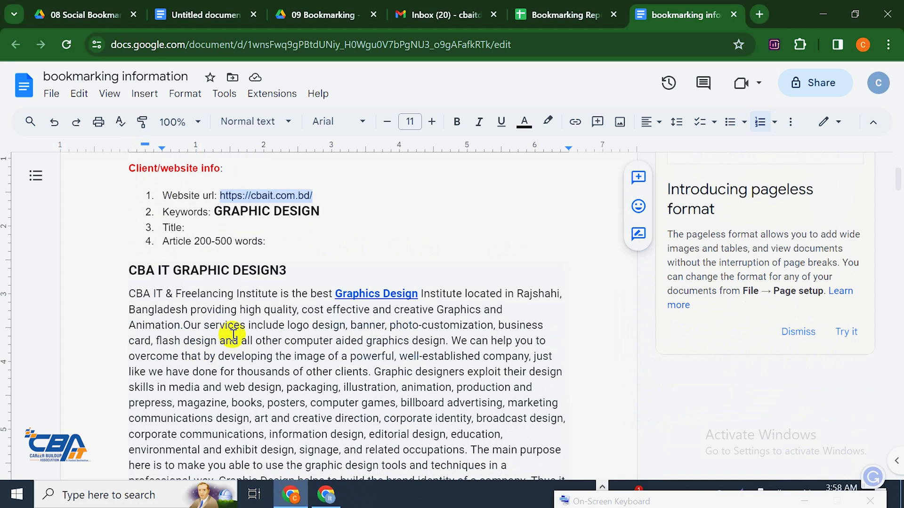
drag(305, 269, 109, 268)
scroll(256, 278, up, 2)
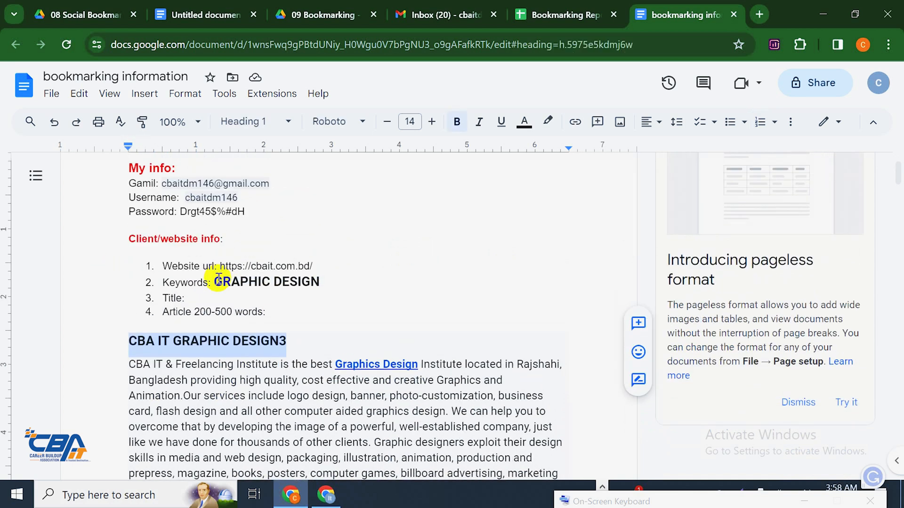
drag(219, 279, 377, 265)
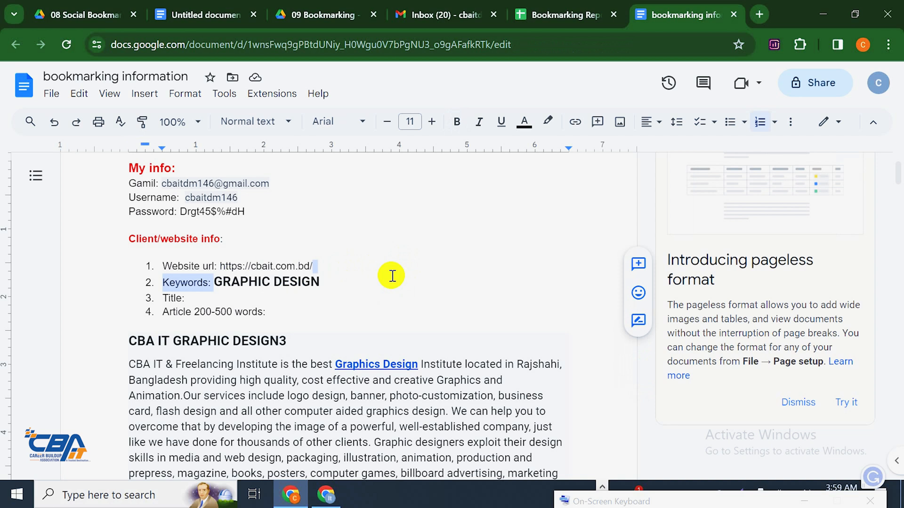
drag(414, 238, 413, 229)
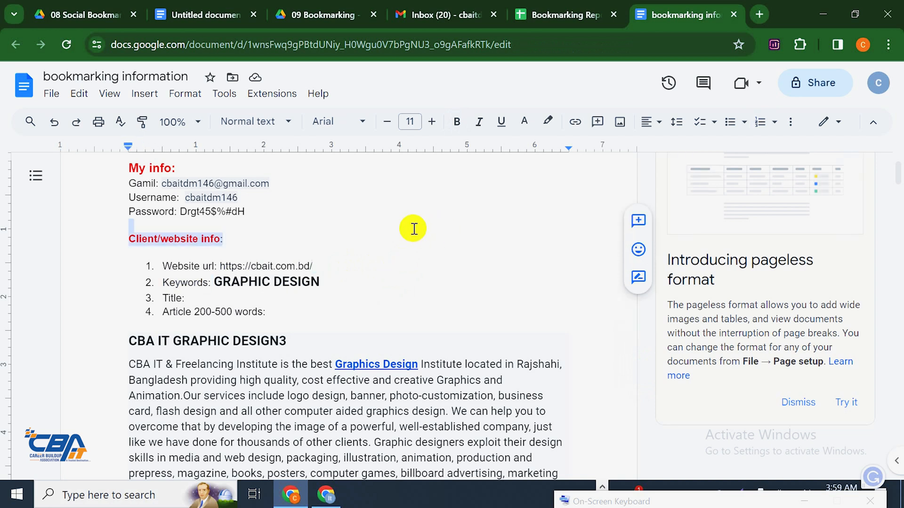
click(426, 305)
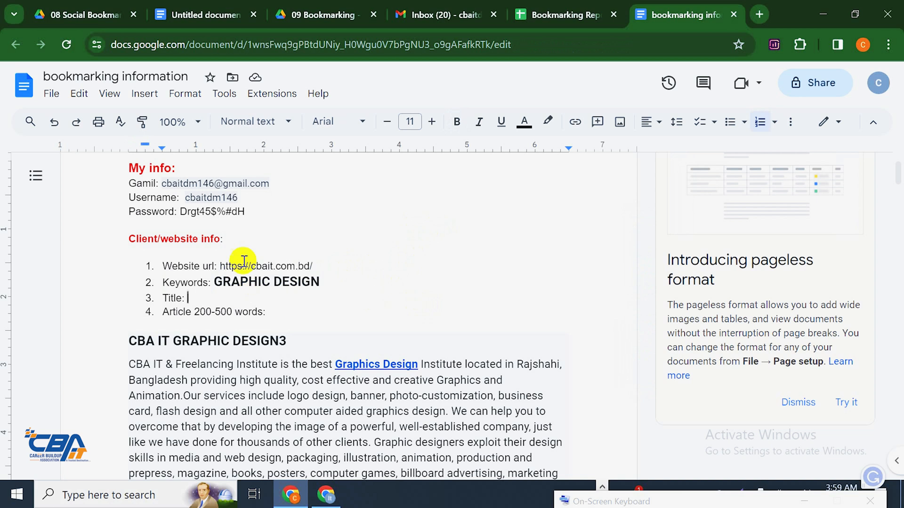
drag(222, 263, 308, 261)
right_click(309, 267)
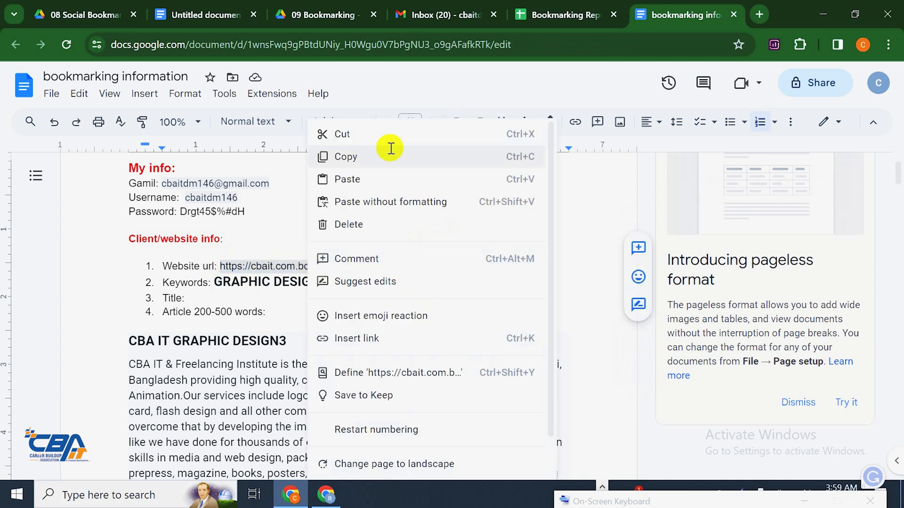
click(387, 155)
click(759, 14)
Paste and go to the copied URL to load the CBA IT homepage
right_click(545, 44)
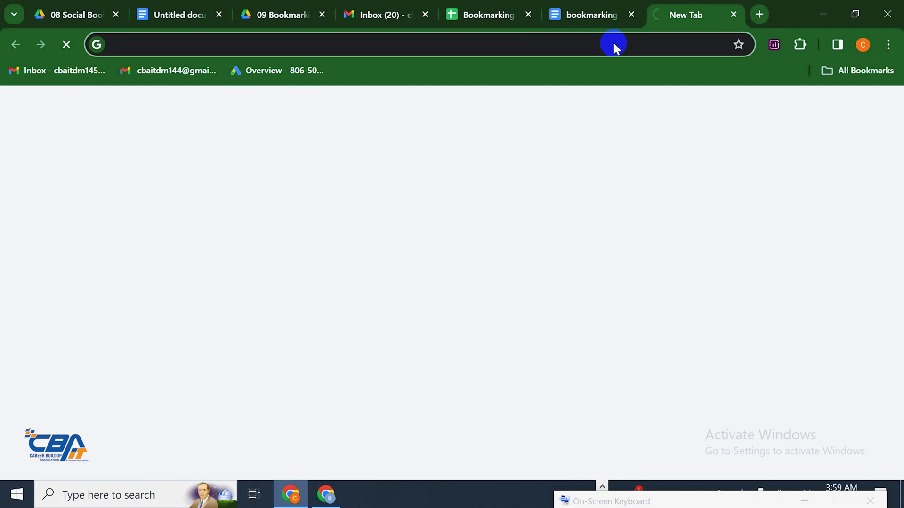
click(686, 184)
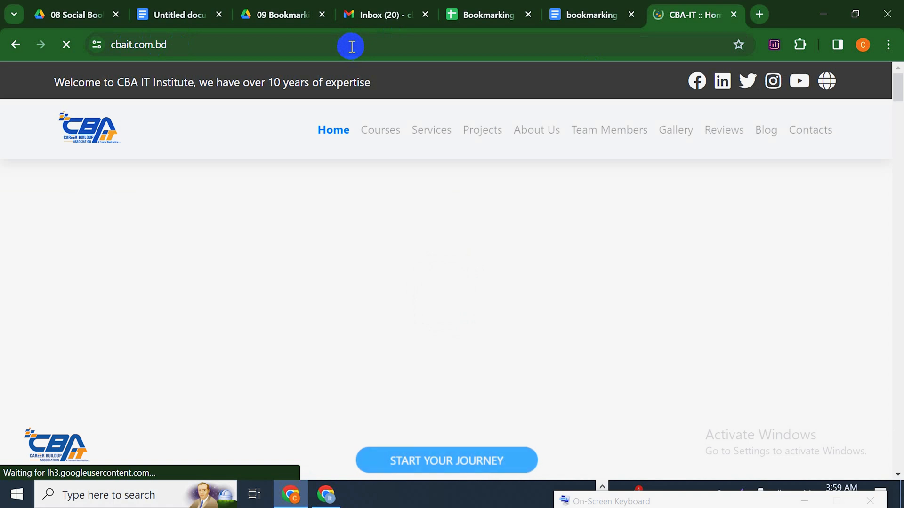
click(355, 49)
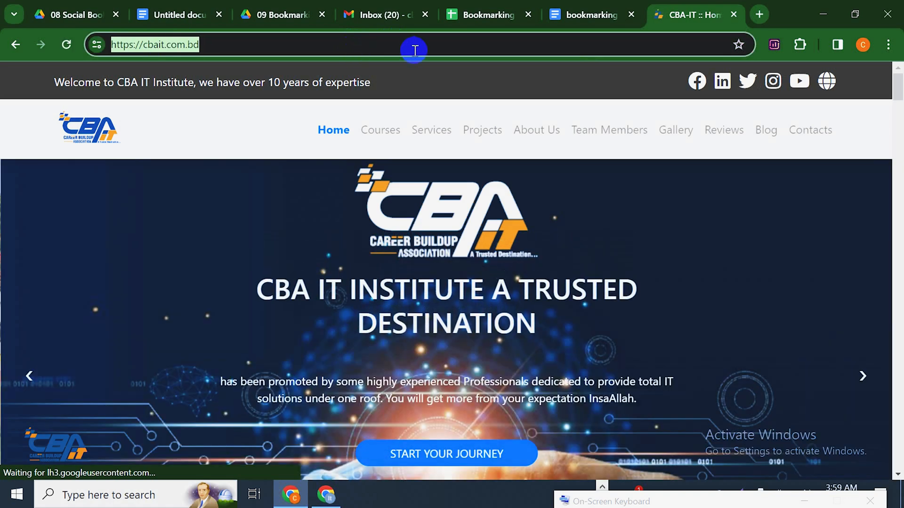
Go to Our Courses and open the Graphic Design course page at cbait.com.bd/courses/4
scroll(320, 246, down, 10)
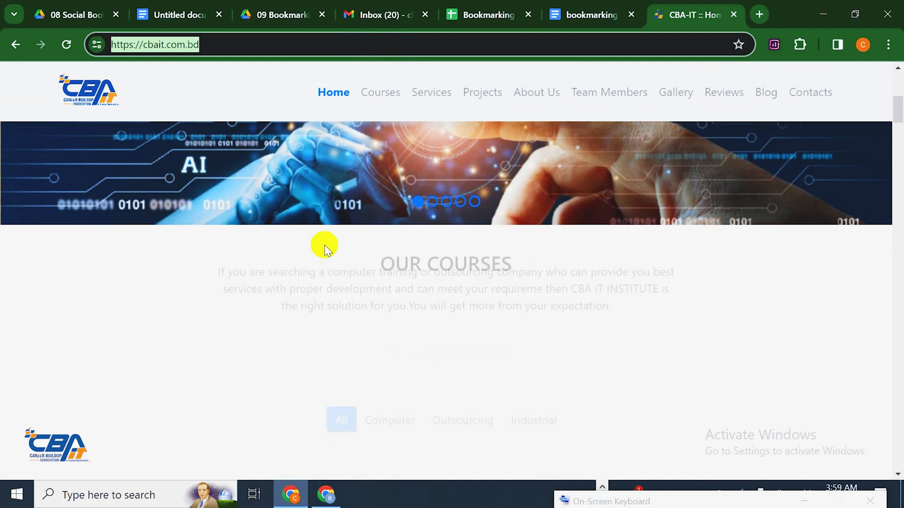
scroll(362, 249, down, 5)
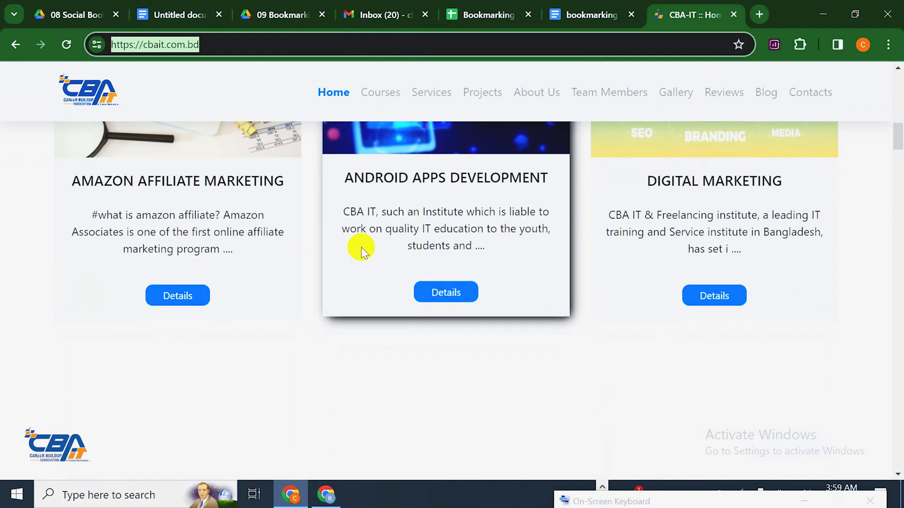
scroll(340, 247, down, 5)
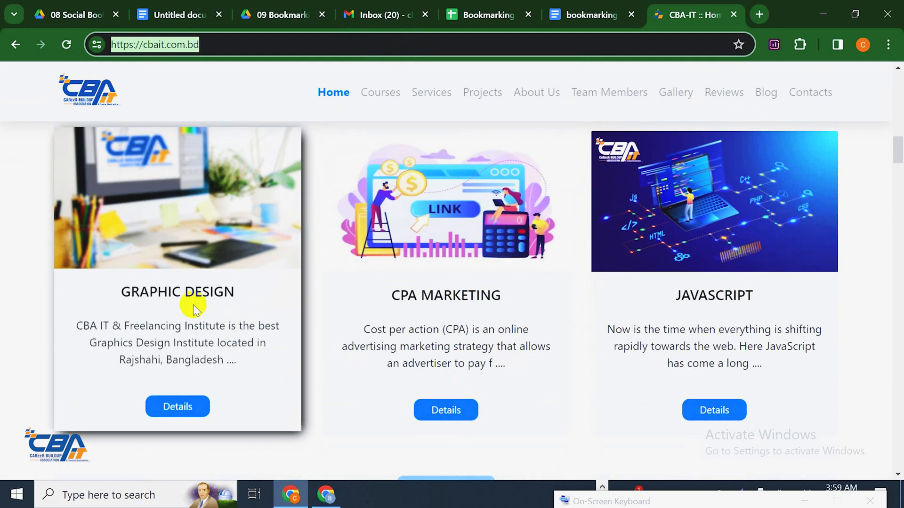
click(182, 407)
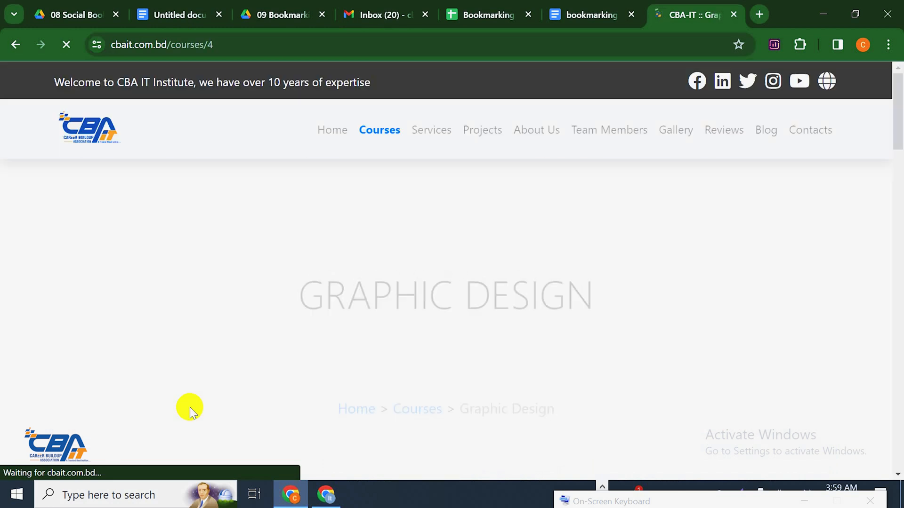
scroll(380, 270, down, 8)
scroll(383, 273, down, 2)
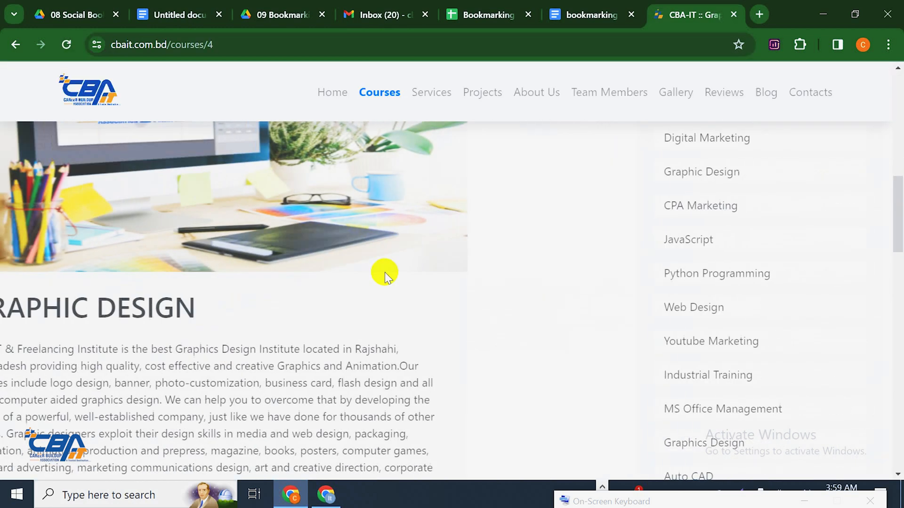
scroll(221, 316, up, 2)
scroll(211, 309, down, 3)
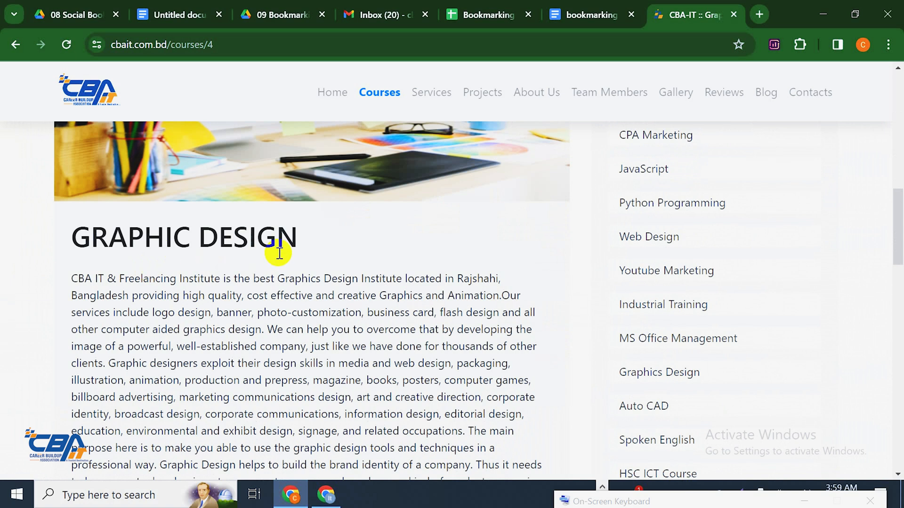
scroll(280, 253, up, 1)
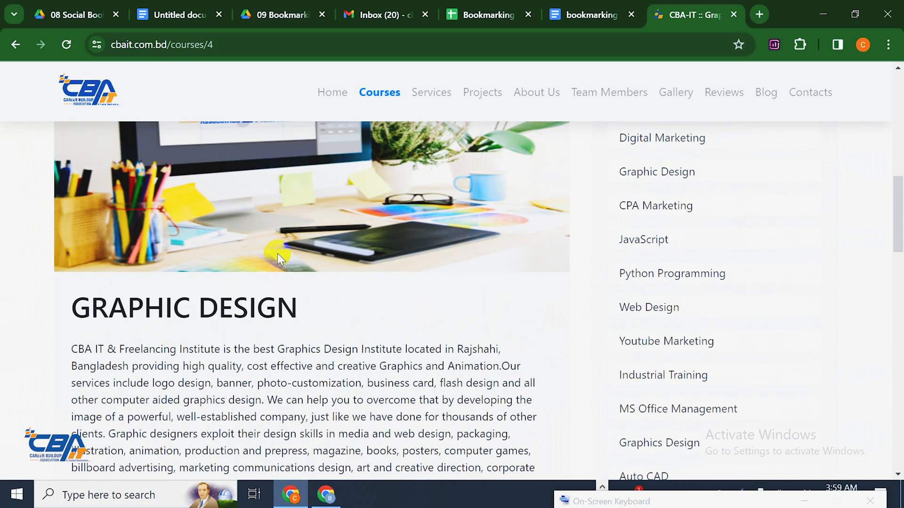
Read through the Graphic Design course description, select 'Graphics Design', then return to the bookmarking document
scroll(275, 253, down, 3)
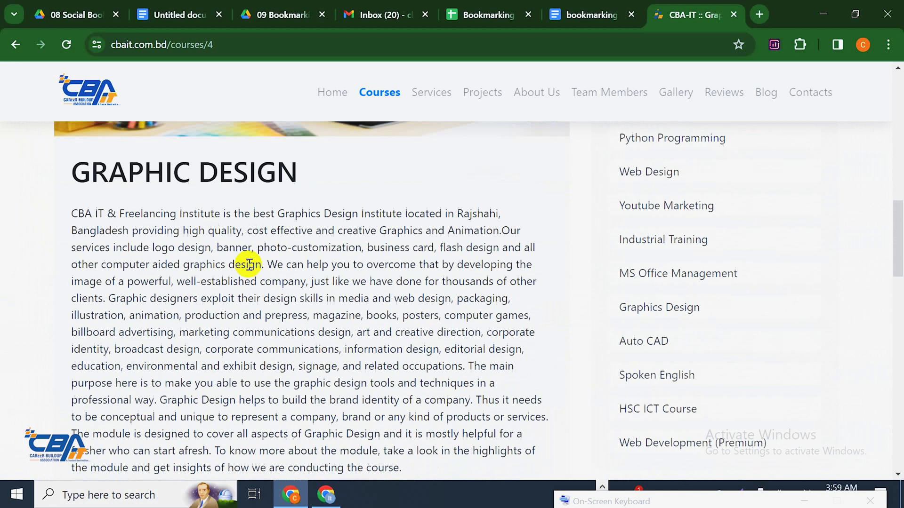
drag(81, 212, 250, 339)
scroll(297, 281, up, 3)
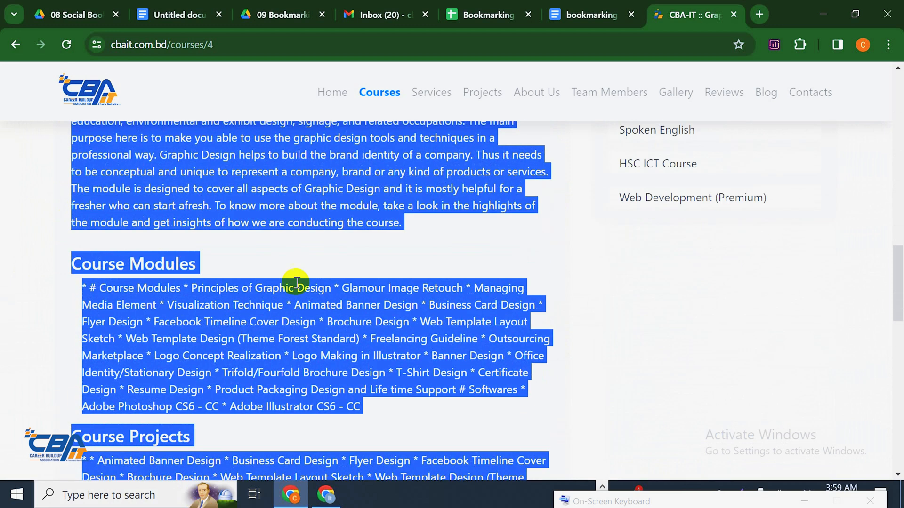
click(309, 278)
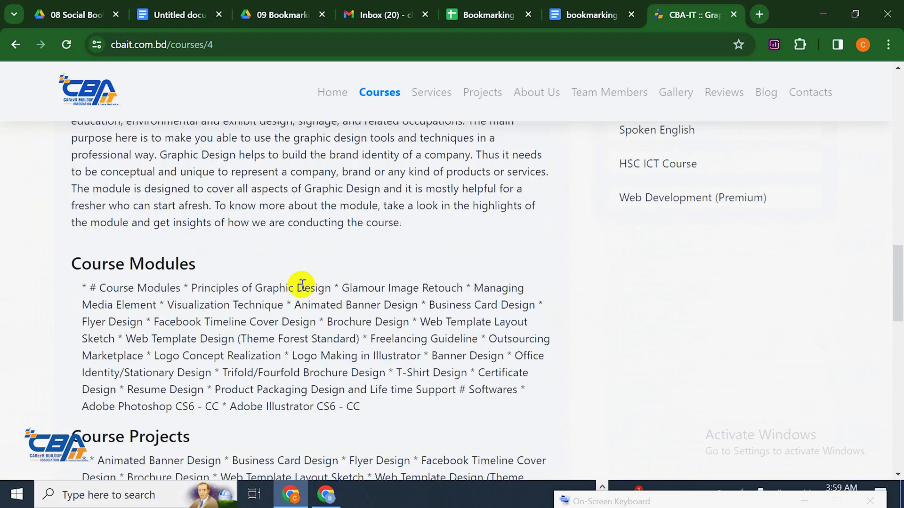
scroll(285, 297, up, 5)
scroll(285, 296, up, 1)
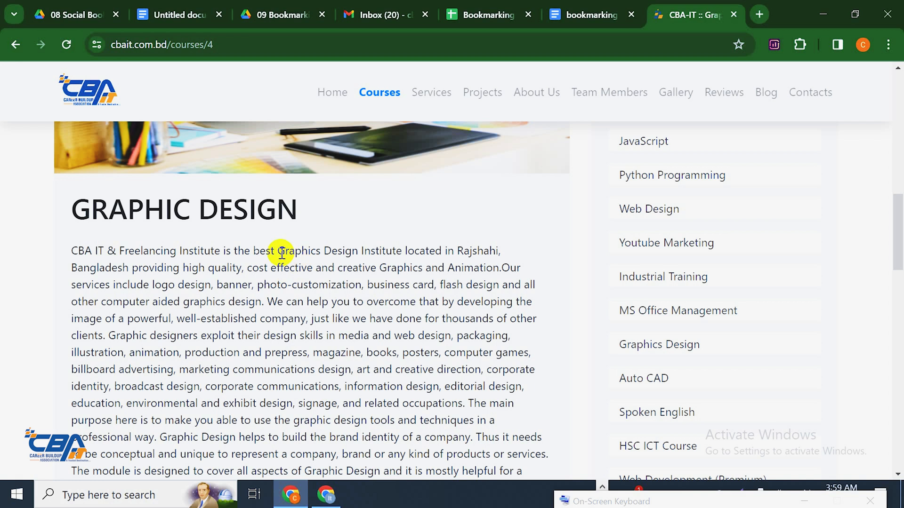
drag(277, 250, 362, 243)
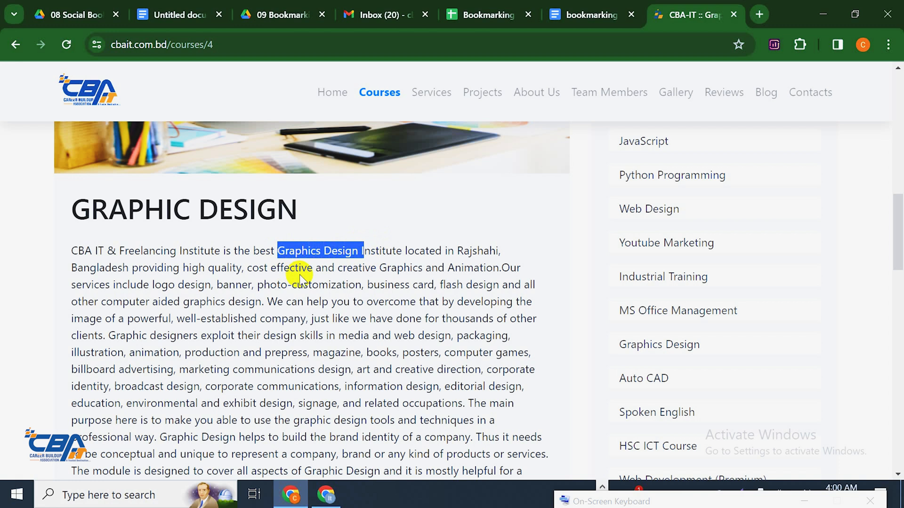
click(586, 14)
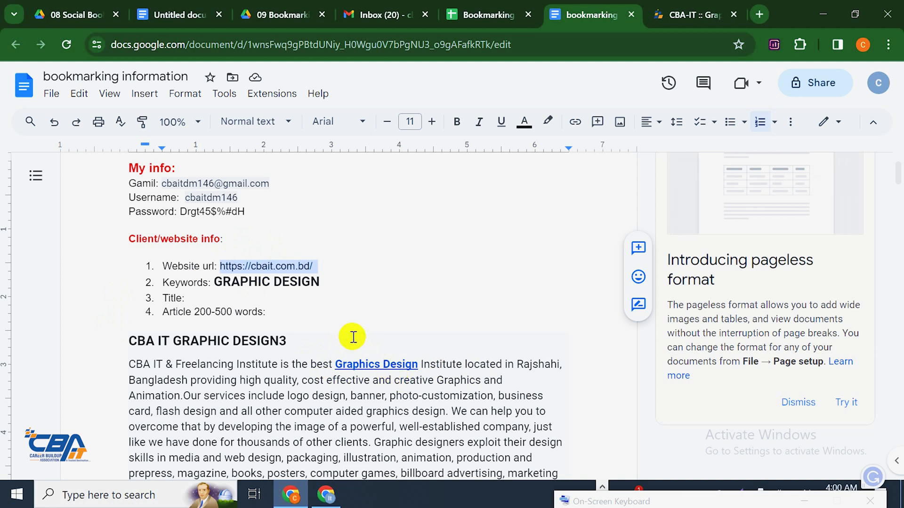
Inspect the Social Bookmarking Livelinks table and open the sixth link, the highdabookmarking.xyz healthy-skin post
scroll(371, 230, down, 15)
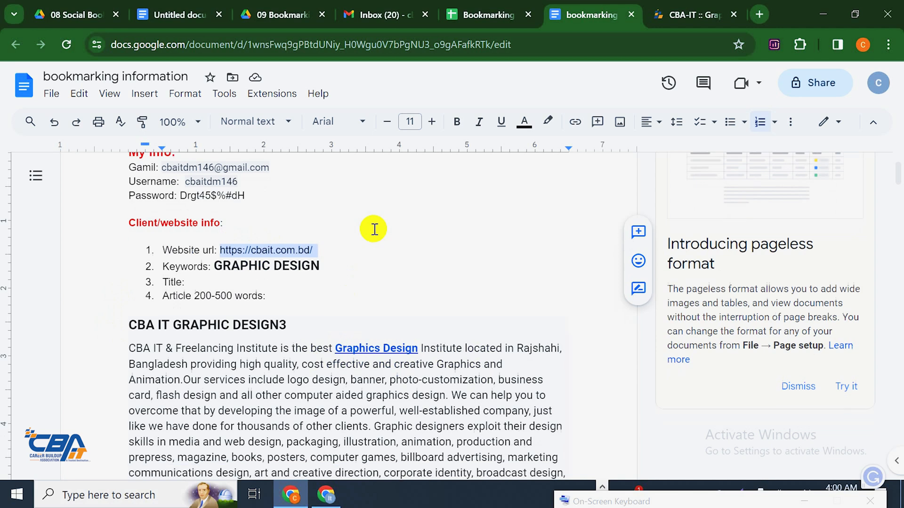
scroll(313, 242, up, 6)
scroll(322, 250, up, 10)
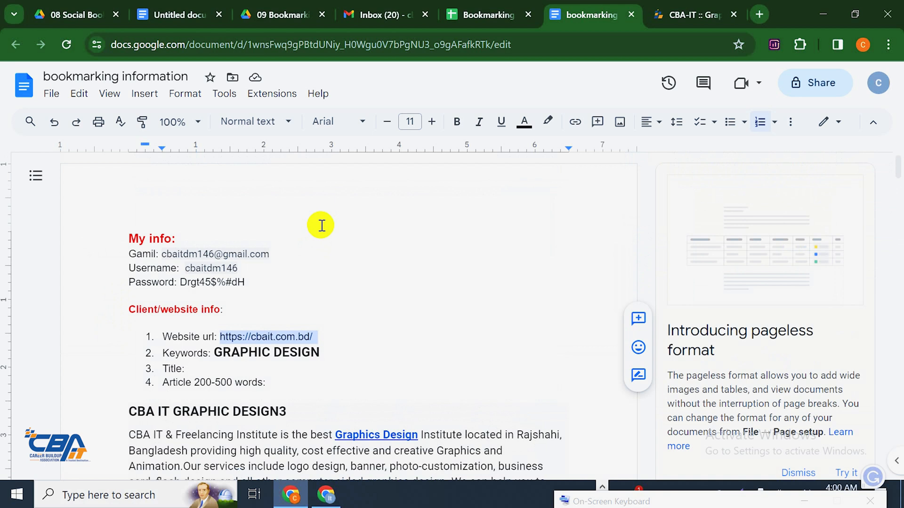
scroll(362, 187, down, 10)
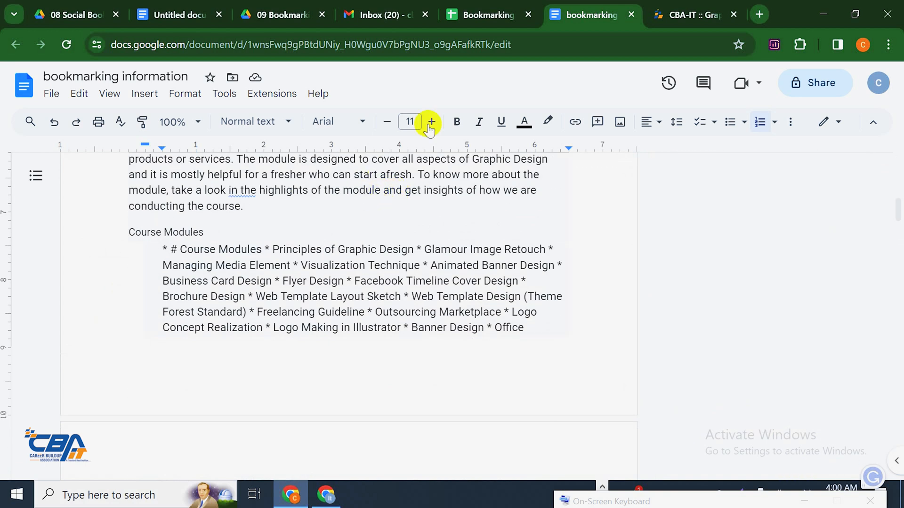
scroll(453, 202, down, 12)
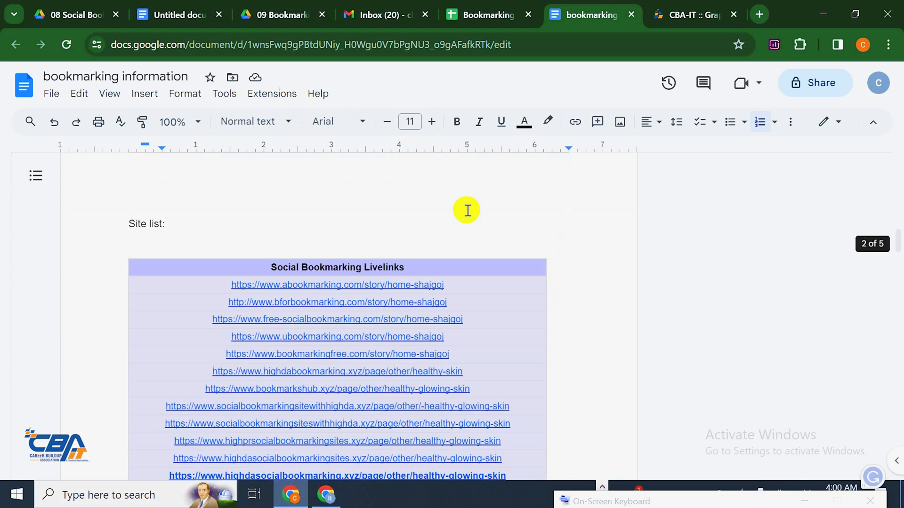
scroll(454, 213, up, 1)
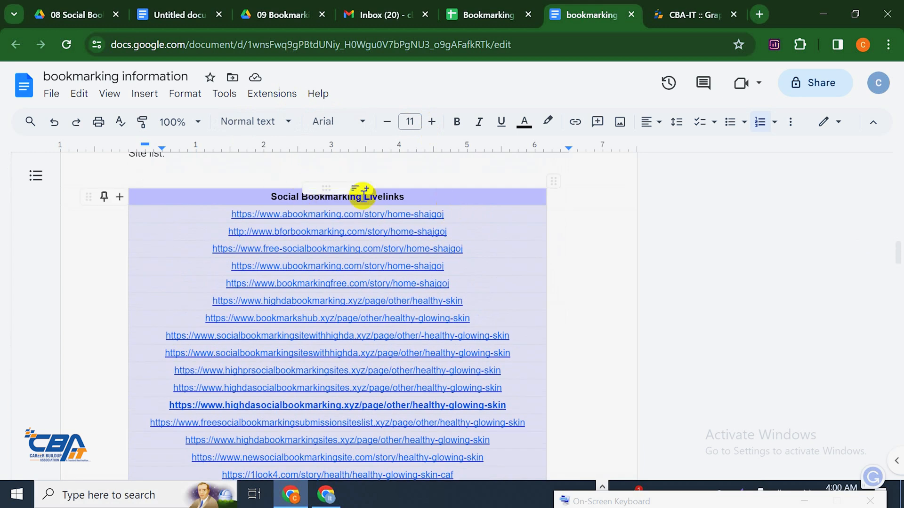
click(312, 251)
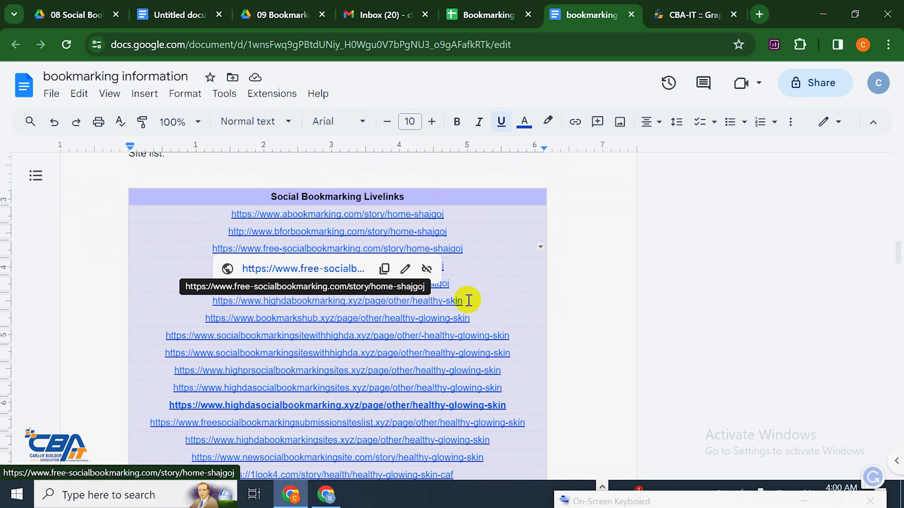
scroll(294, 289, up, 5)
scroll(320, 282, down, 5)
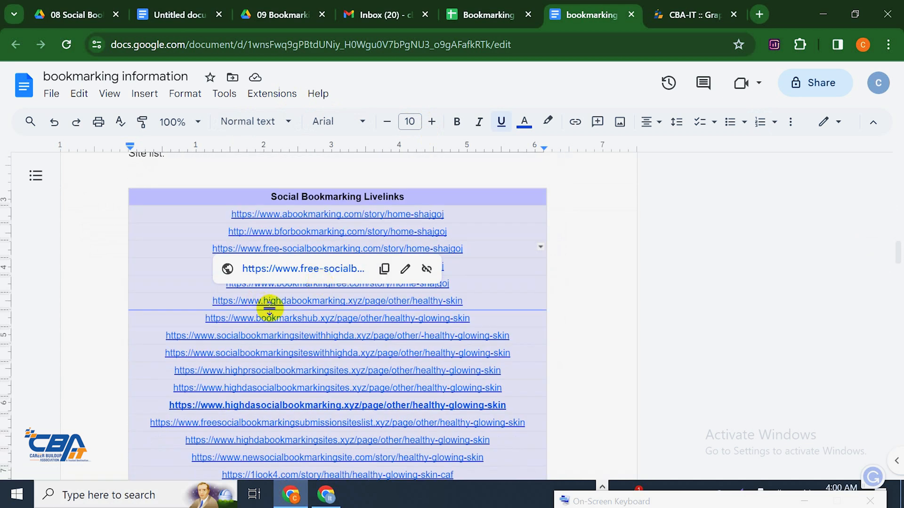
click(315, 305)
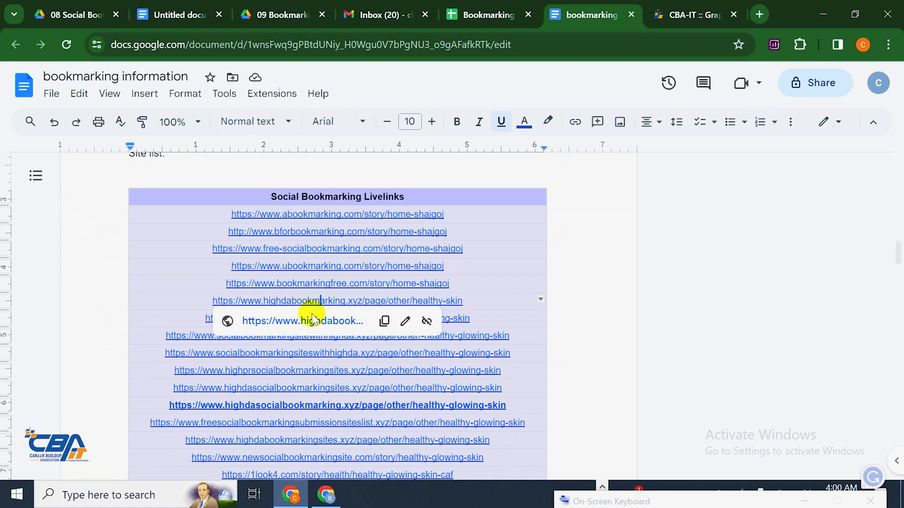
click(303, 321)
Close the CBA IT course tab and go to High DA Bookmarking's Register page
click(682, 10)
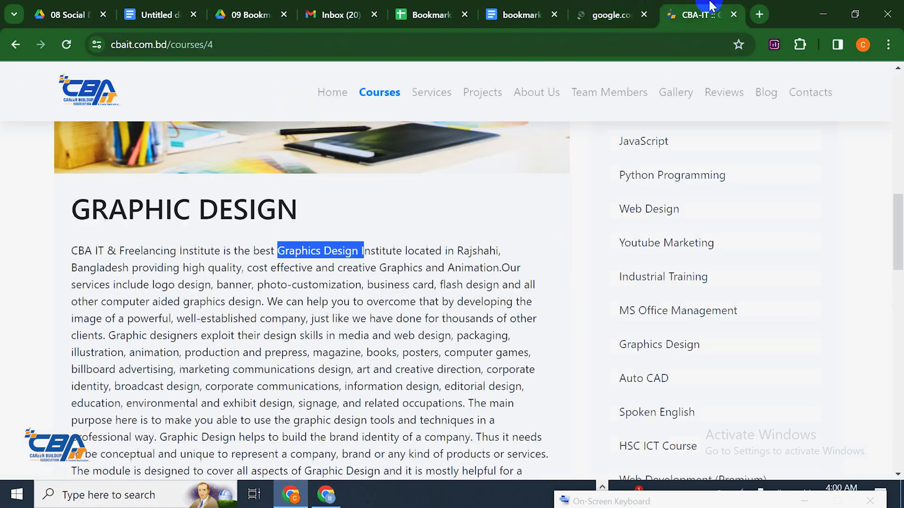
click(733, 14)
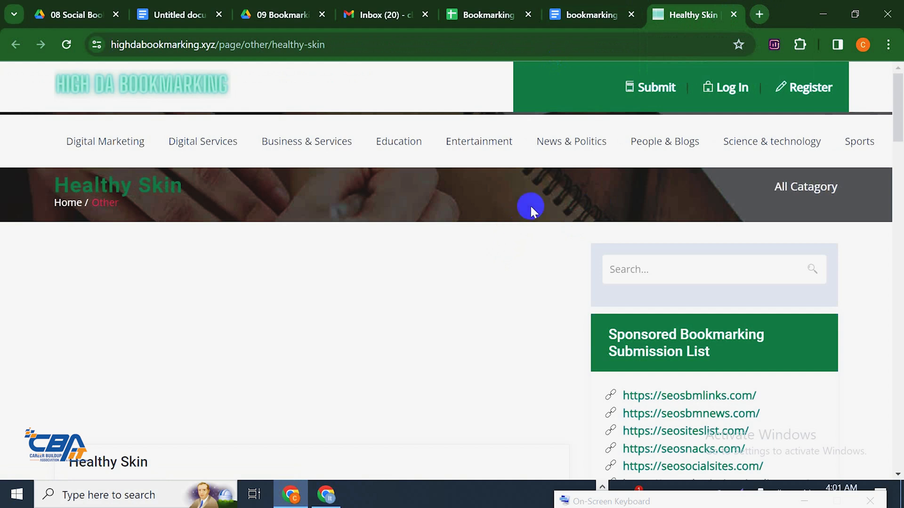
click(785, 92)
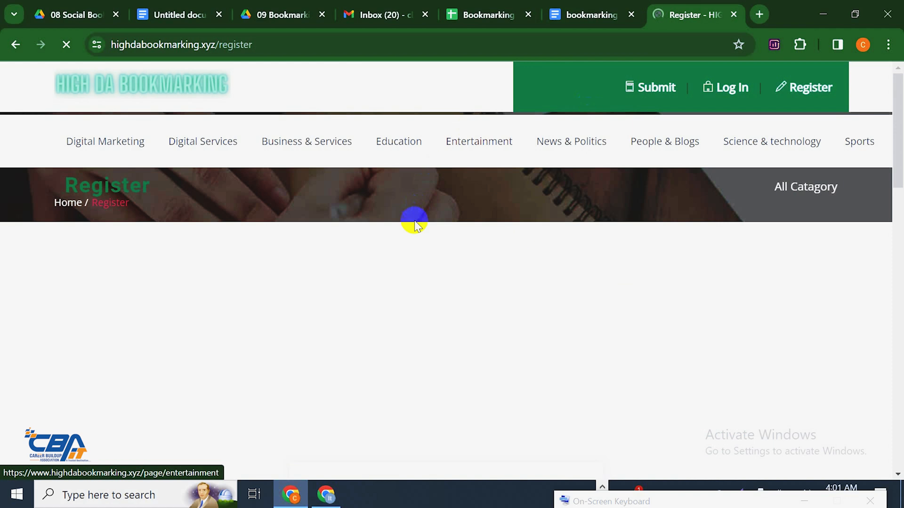
Find the register form's Username field, then go back to the document's My info details
scroll(414, 221, down, 5)
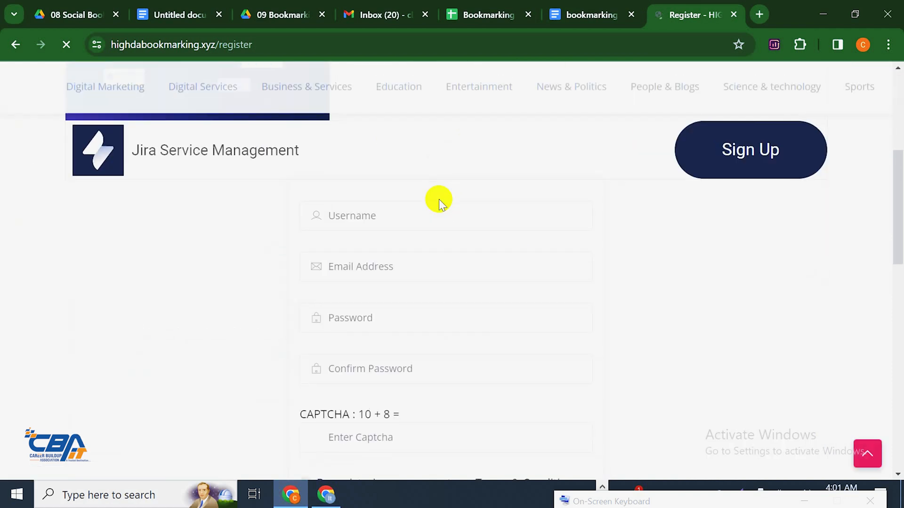
scroll(446, 195, down, 2)
scroll(445, 196, up, 2)
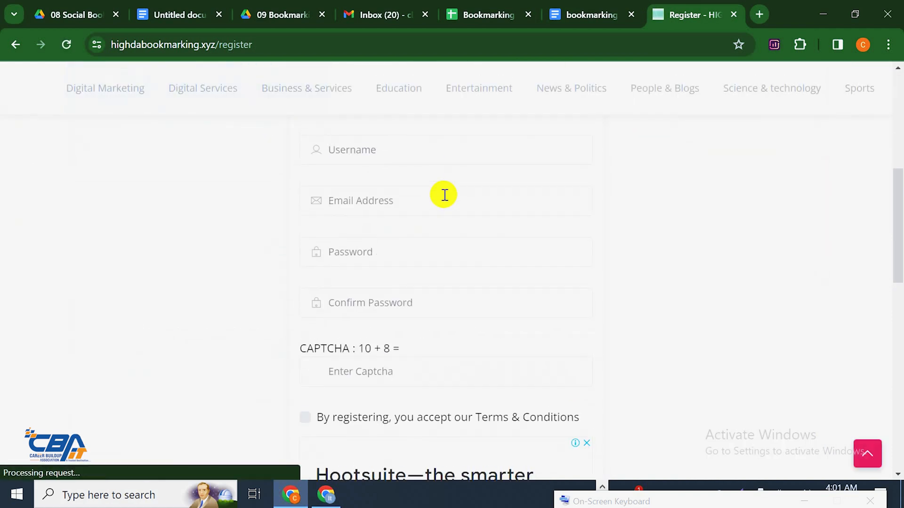
click(374, 209)
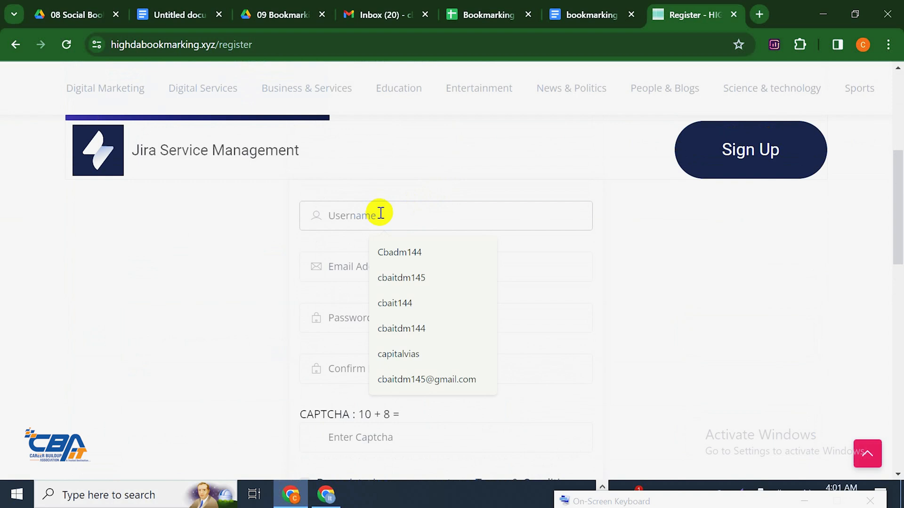
click(572, 17)
scroll(318, 197, up, 15)
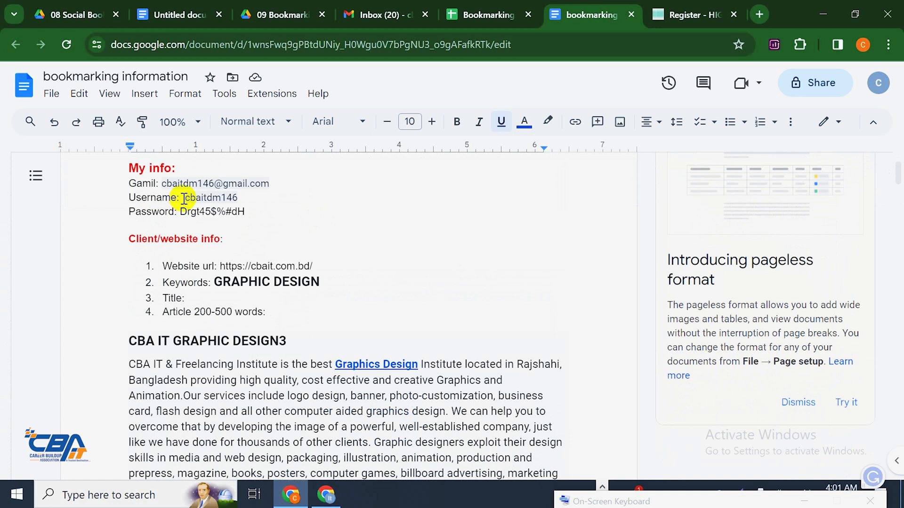
Copy the account username from the My info notes in the document
drag(183, 198, 239, 197)
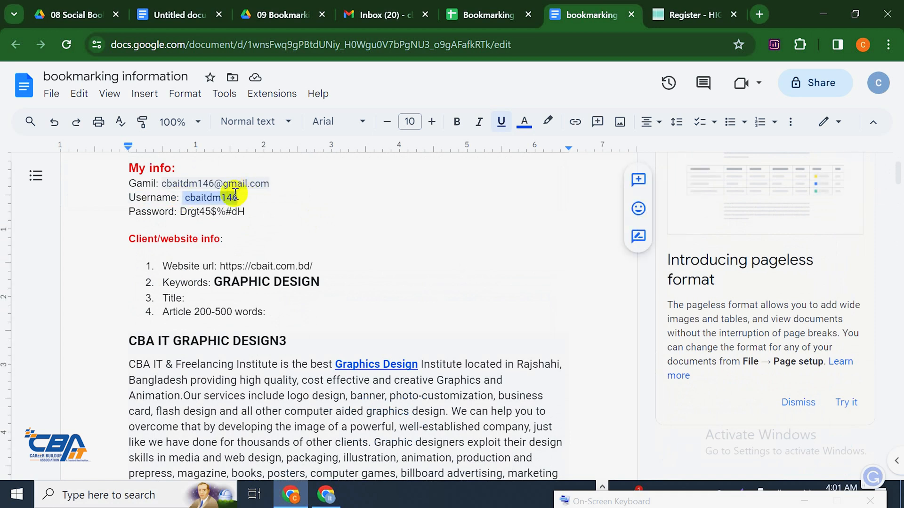
right_click(235, 195)
click(308, 172)
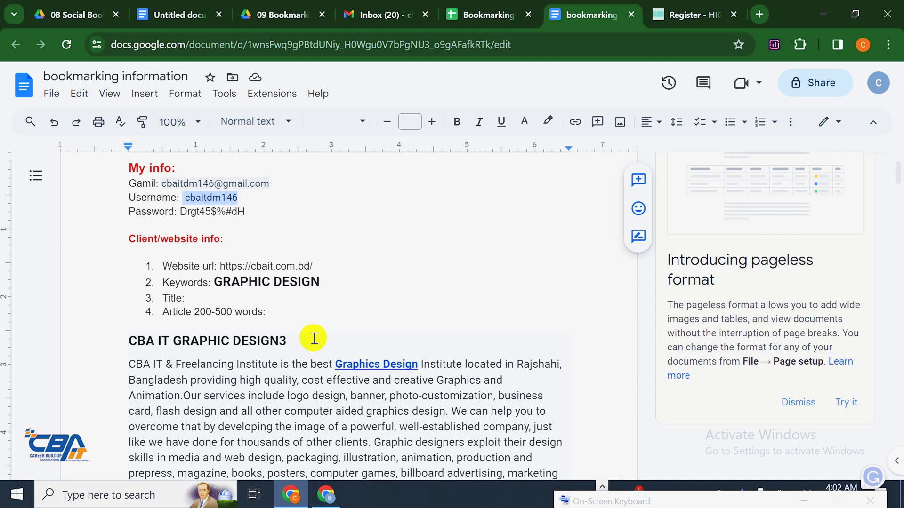
Dismiss the site's pop-up ad and enter the account username in the registration form's Username field
right_click(212, 200)
click(268, 174)
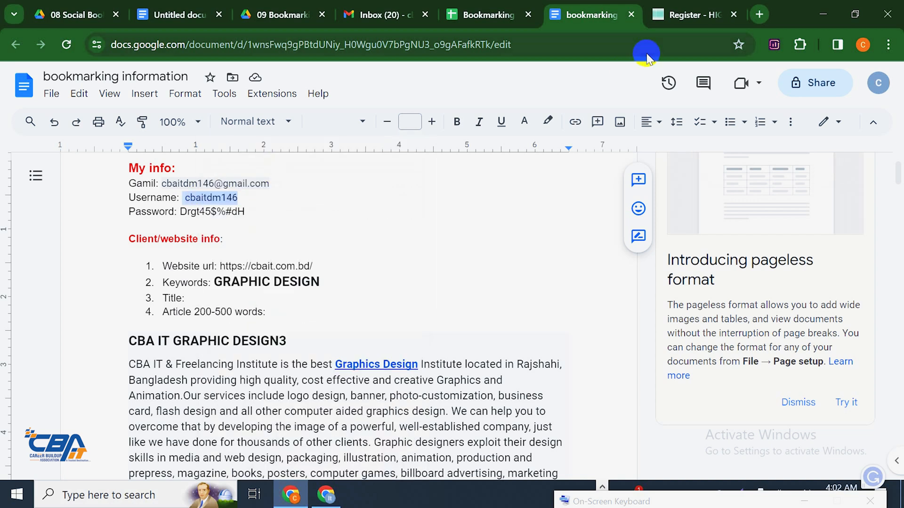
click(683, 14)
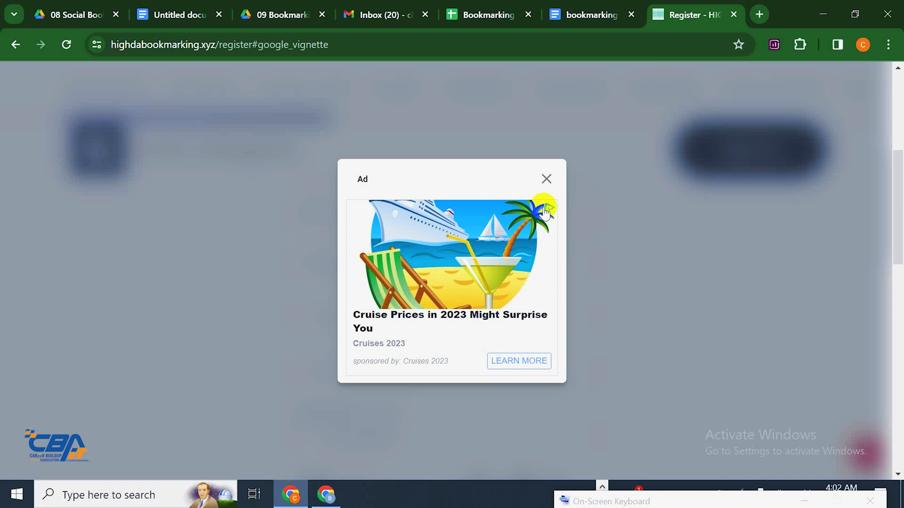
click(547, 179)
click(454, 225)
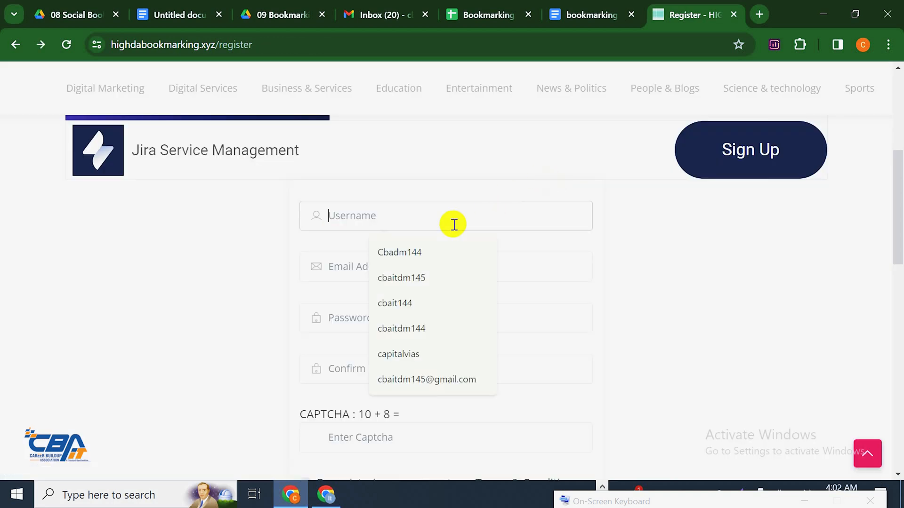
text(cbaitdm146)
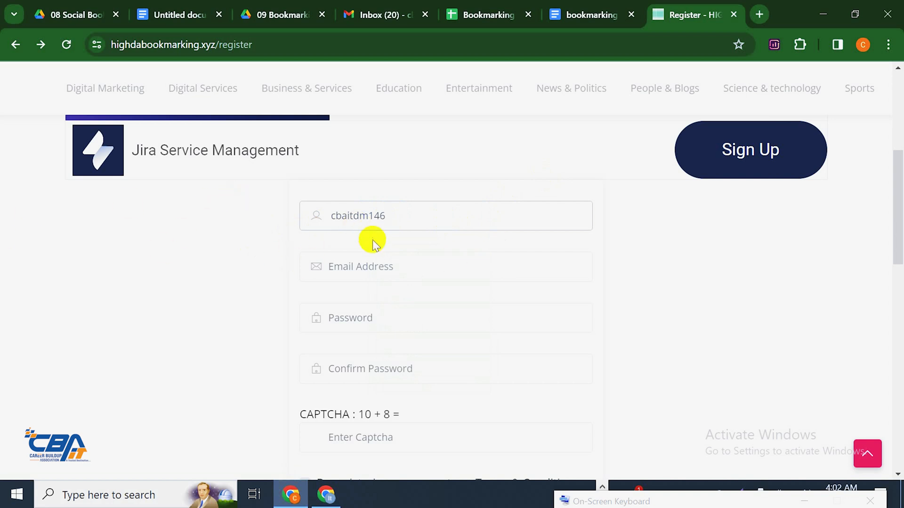
click(373, 267)
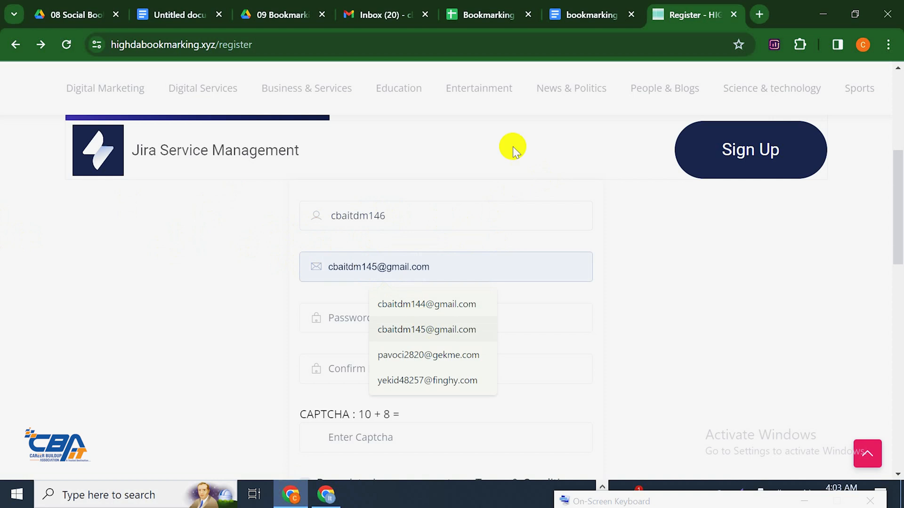
Copy the e-mail address from the notes and paste it into the form's e-mail field
click(612, 16)
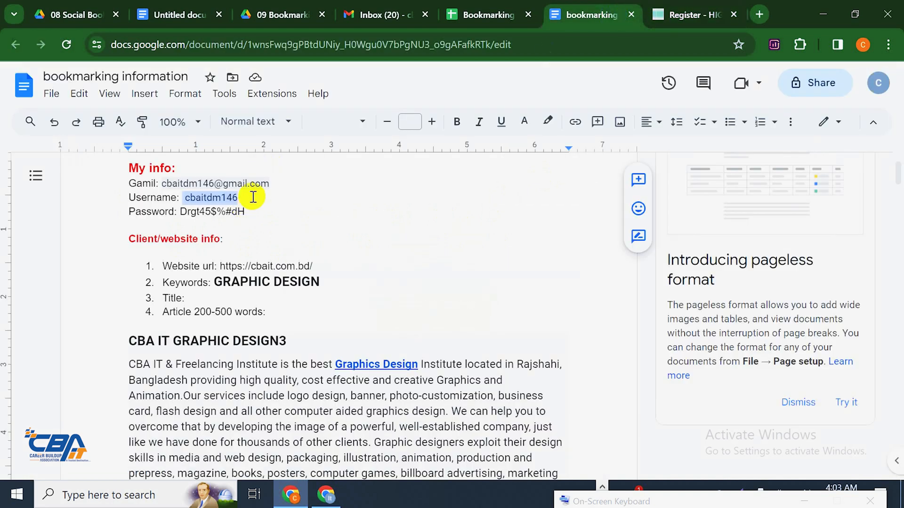
drag(272, 184, 160, 188)
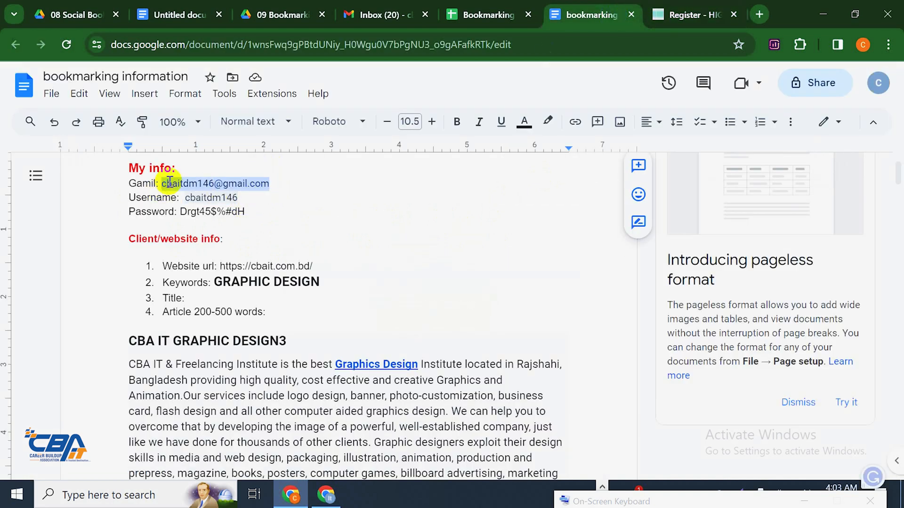
right_click(174, 184)
click(230, 156)
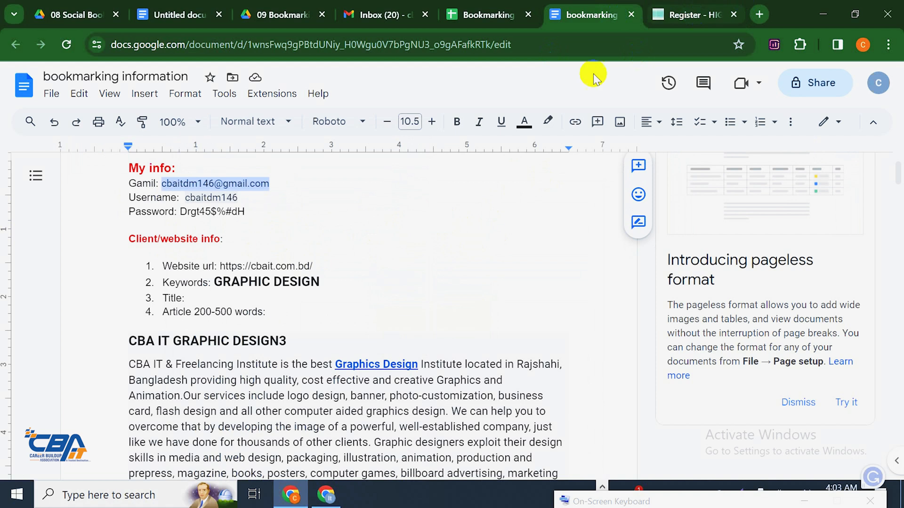
key(ctrl+Tab)
click(375, 266)
key(ctrl+v)
scroll(518, 278, down, 2)
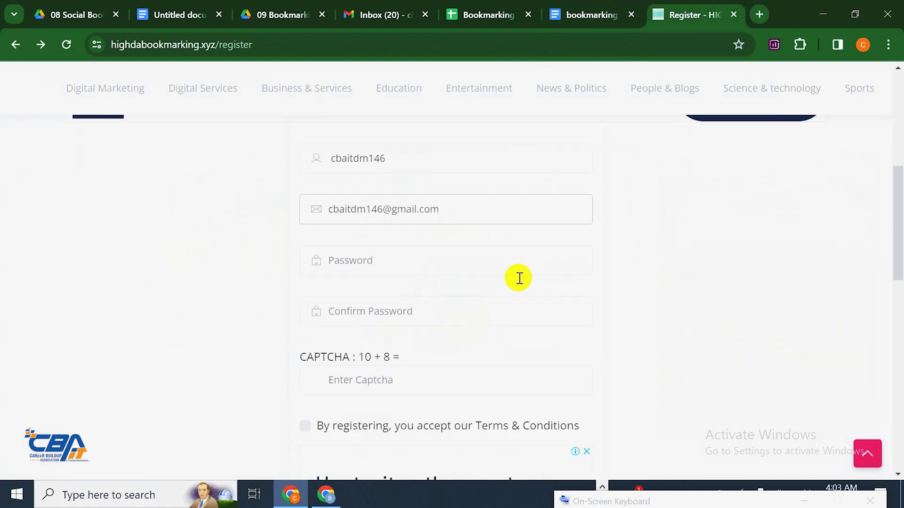
click(404, 240)
Copy the account password from the My info notes
click(612, 14)
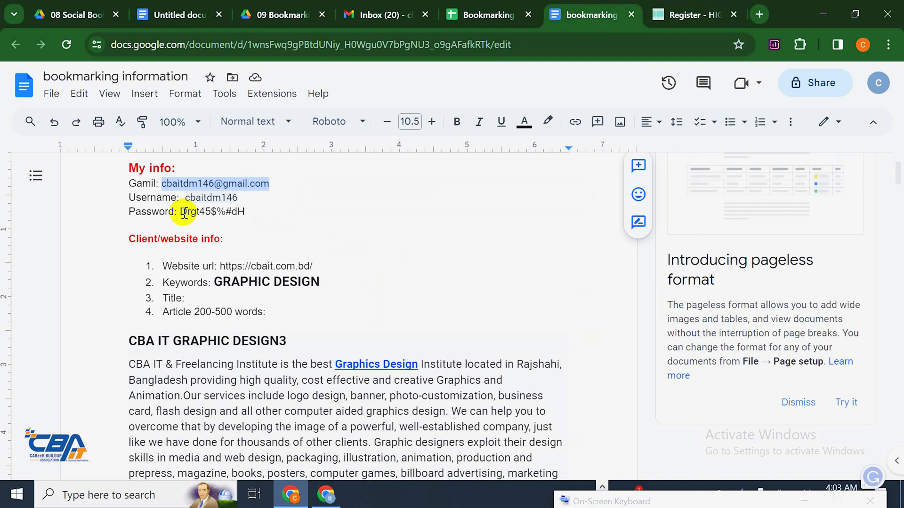
drag(184, 212, 247, 212)
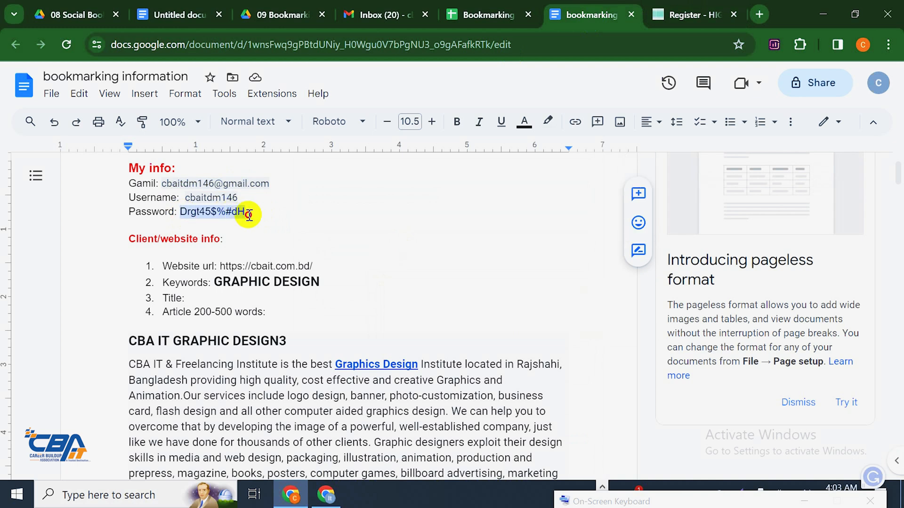
right_click(223, 218)
click(279, 162)
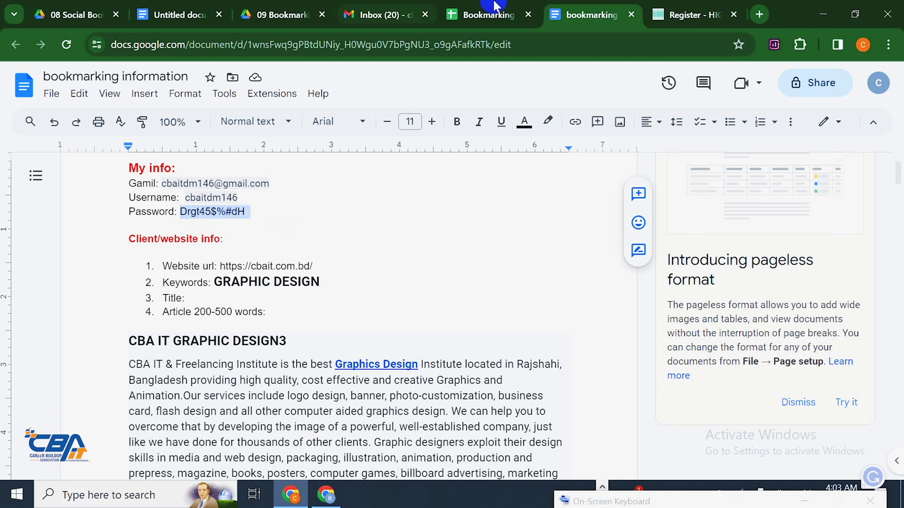
Paste the copied password into both the Password and Confirm Password fields
click(692, 15)
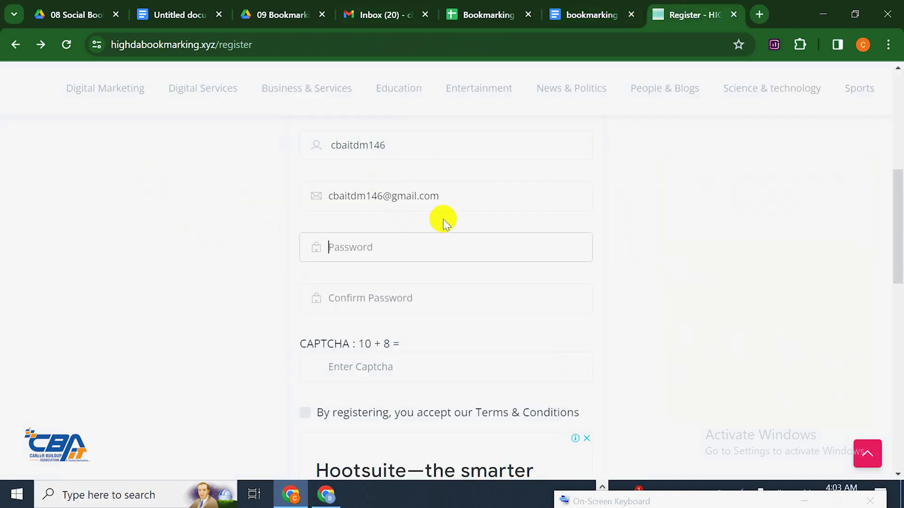
key(ctrl+v)
click(437, 296)
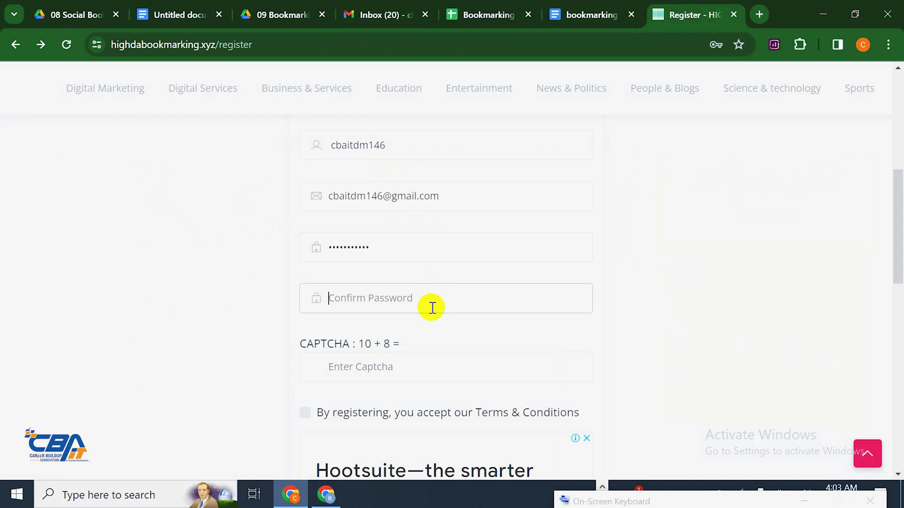
key(ctrl+v)
Answer the captcha with 1, accept the terms, register, and let the browser save the password
scroll(452, 296, down, 2)
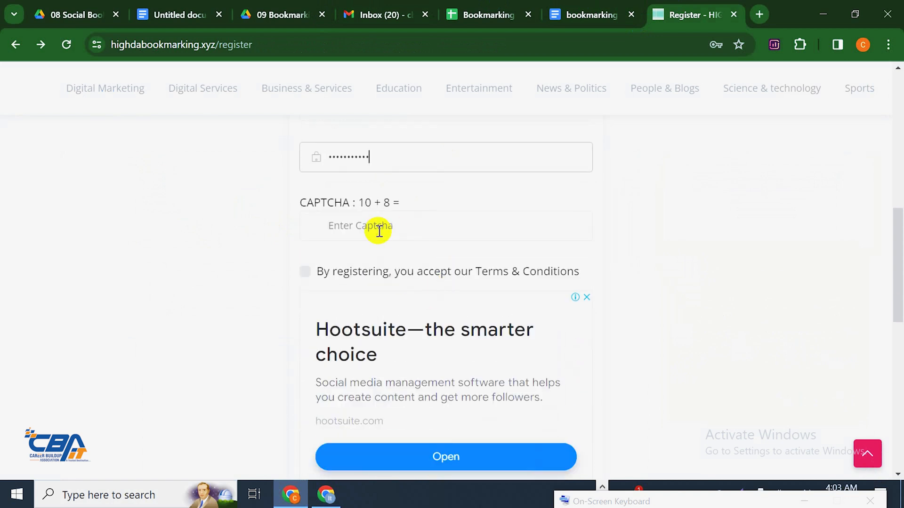
click(385, 231)
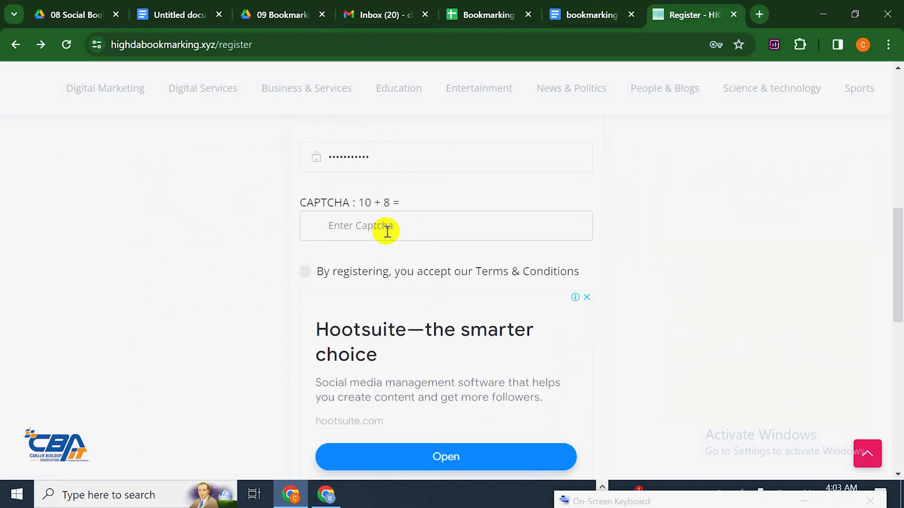
text(18)
click(305, 272)
scroll(521, 260, down, 3)
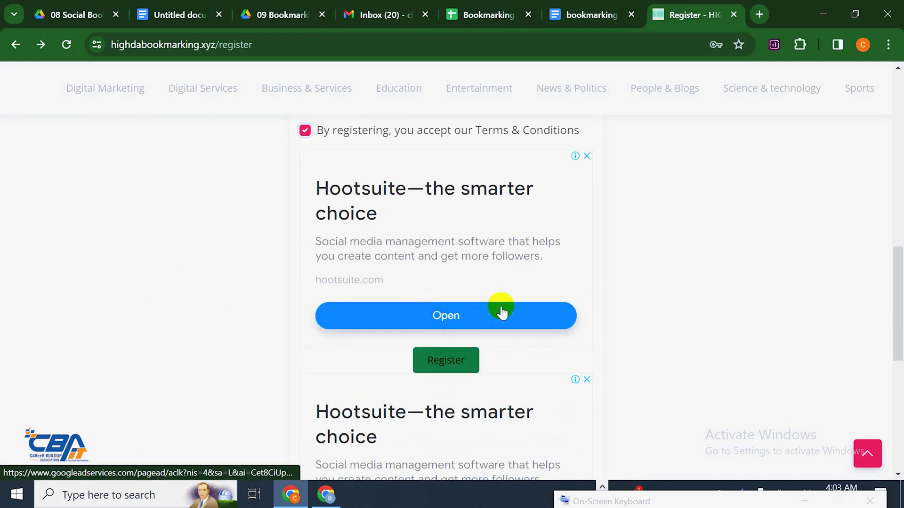
click(459, 362)
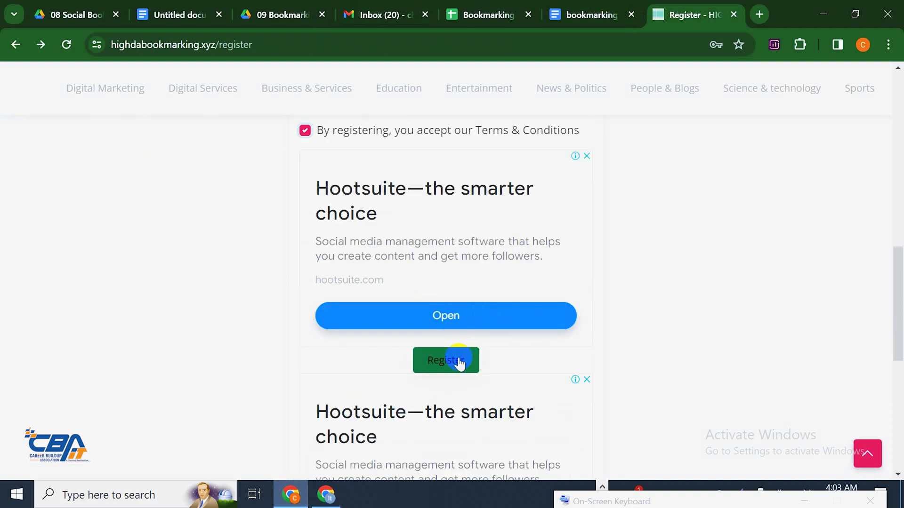
click(443, 366)
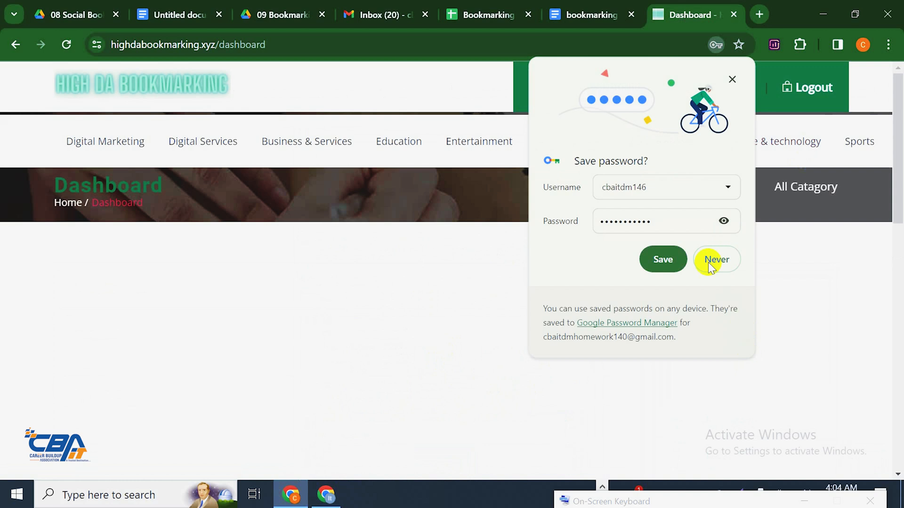
click(680, 260)
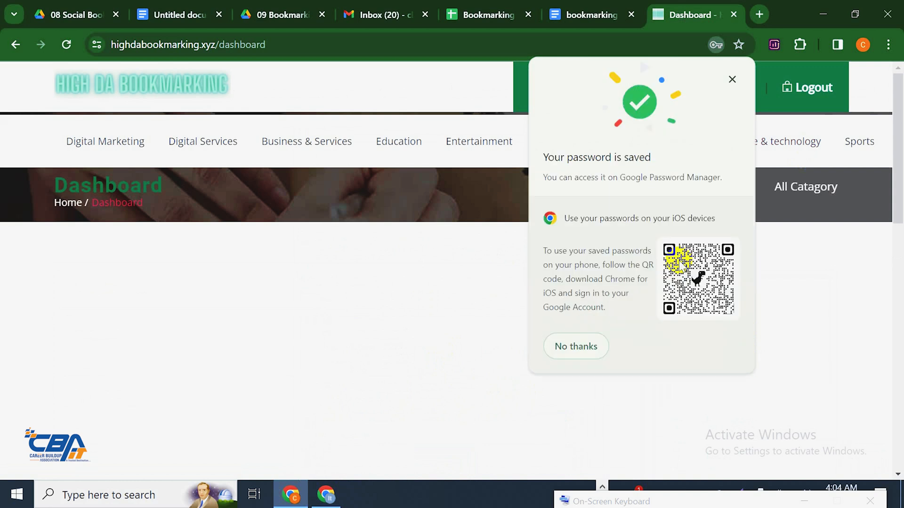
click(575, 347)
click(687, 95)
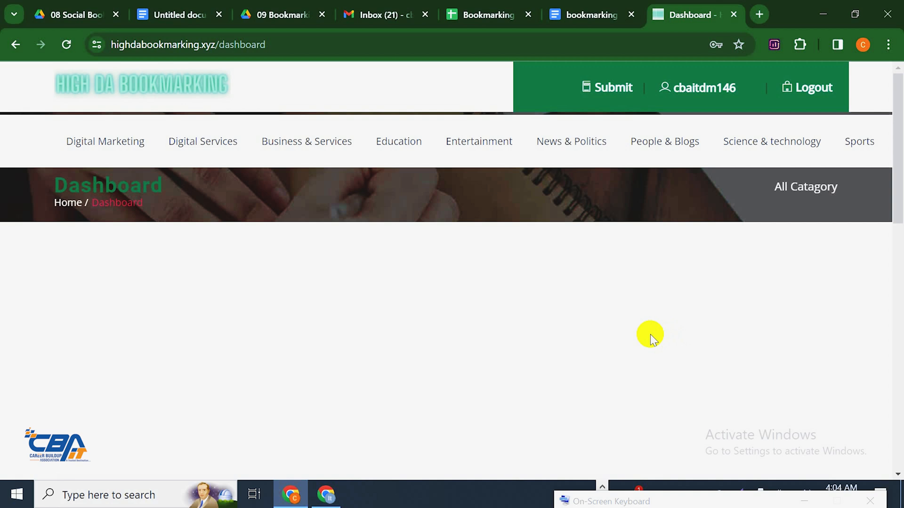
click(610, 87)
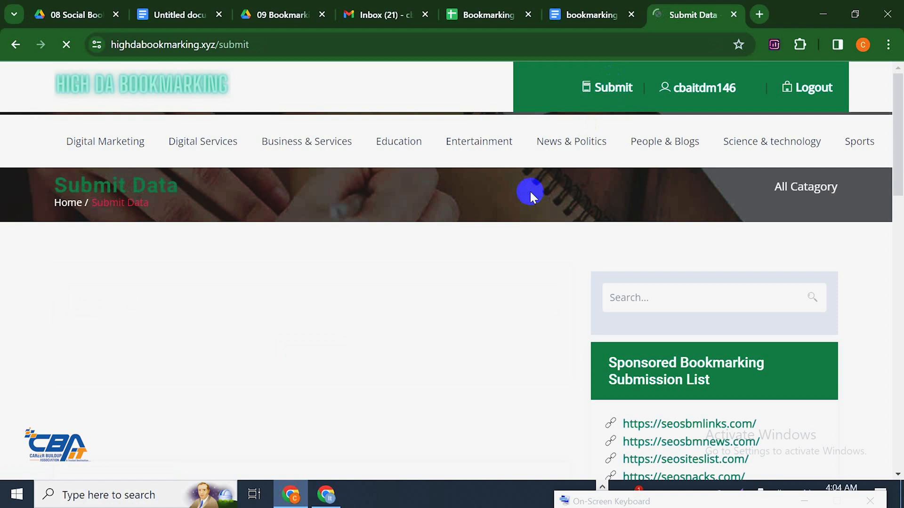
scroll(249, 242, down, 5)
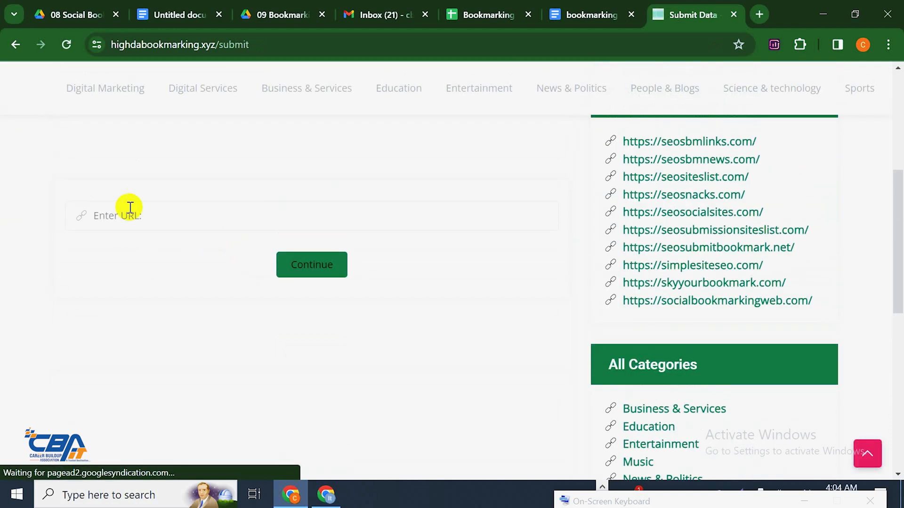
click(130, 209)
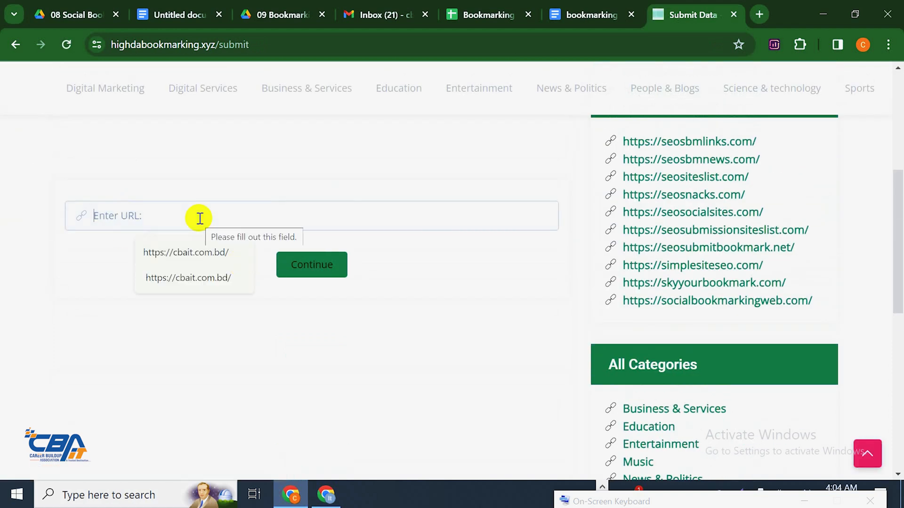
click(220, 259)
click(294, 260)
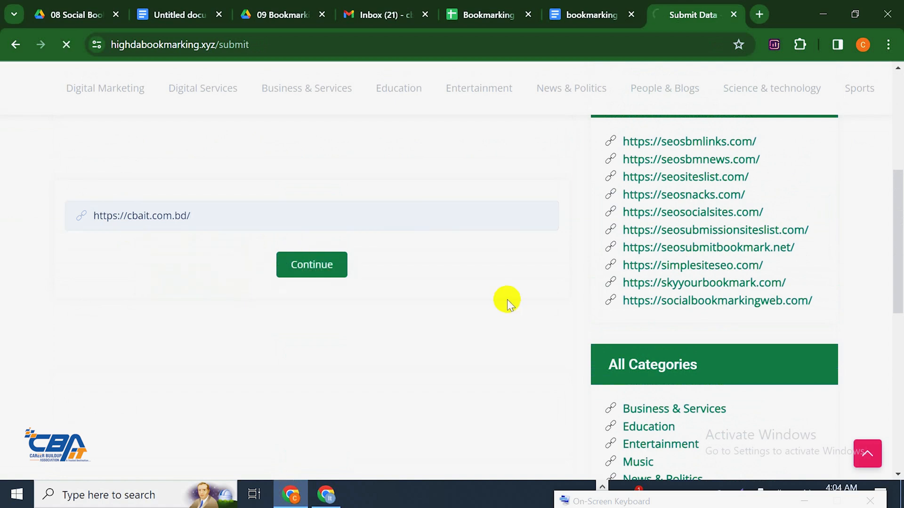
scroll(509, 298, down, 6)
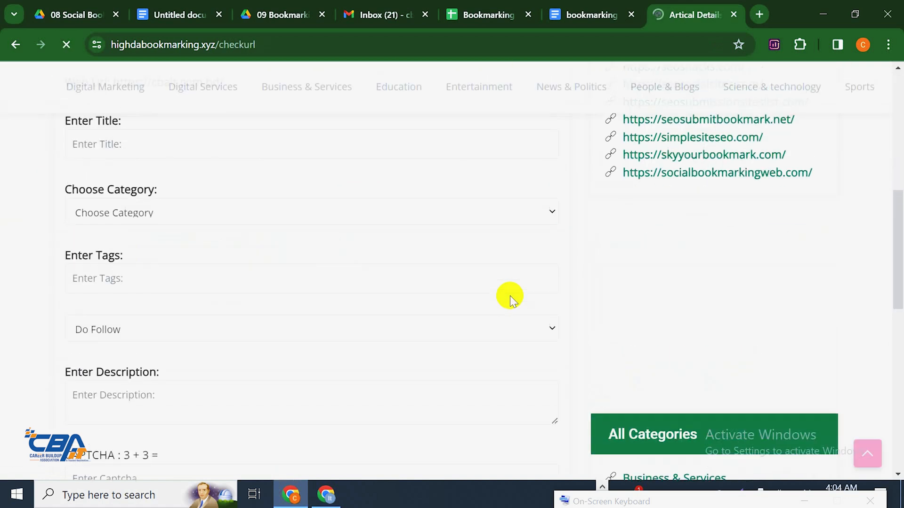
scroll(510, 296, up, 2)
scroll(173, 212, down, 1)
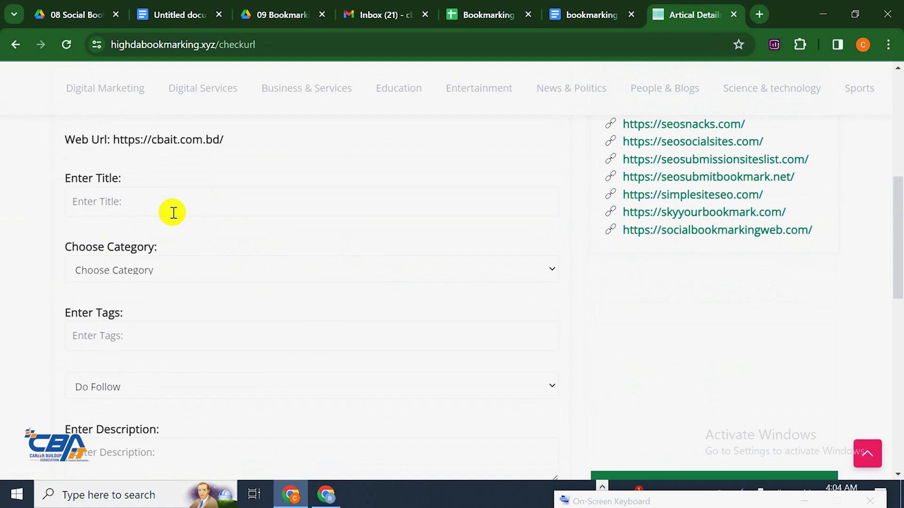
click(203, 208)
scroll(243, 187, down, 1)
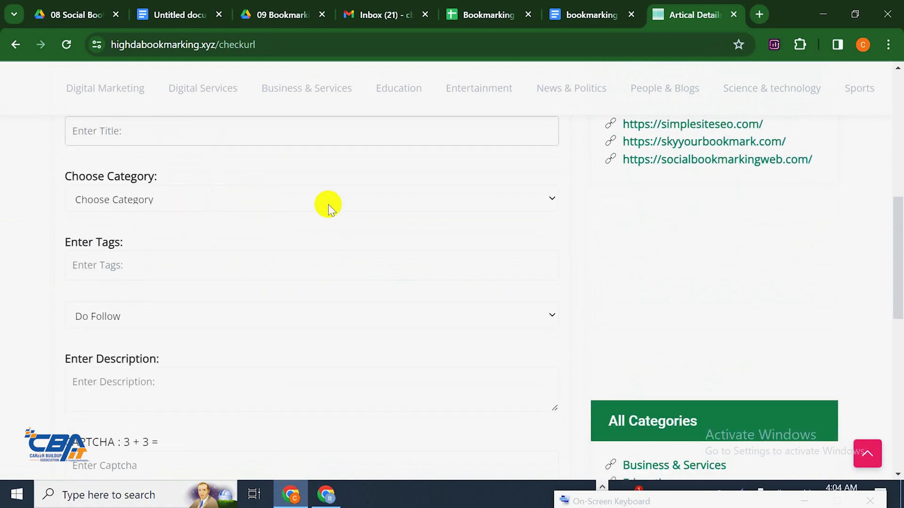
scroll(328, 205, down, 1)
scroll(238, 236, down, 1)
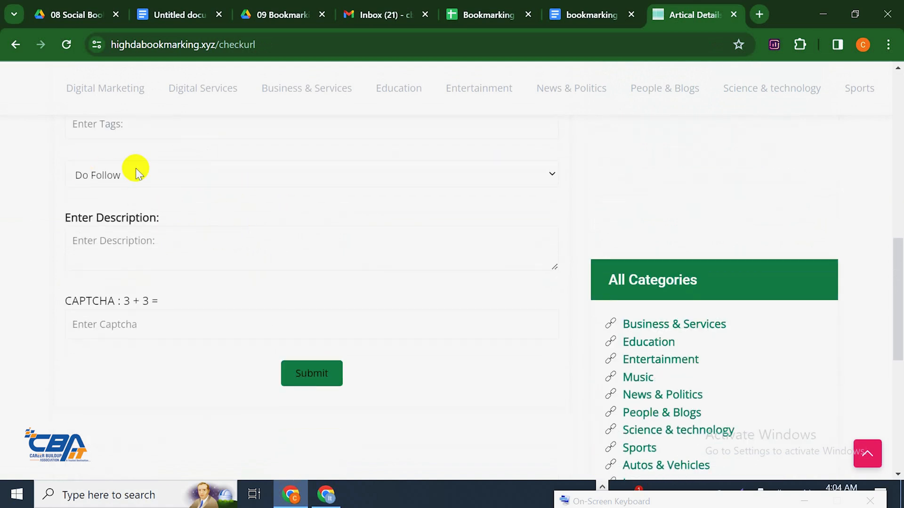
click(227, 250)
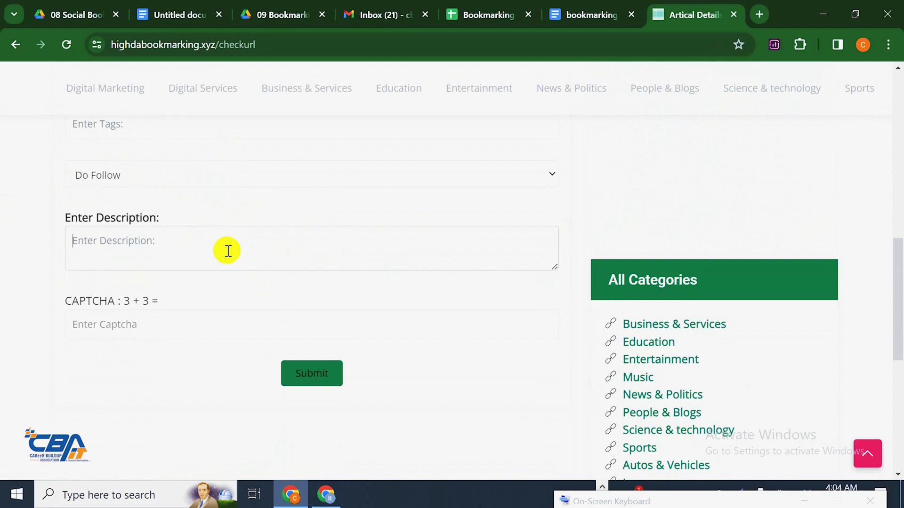
click(142, 335)
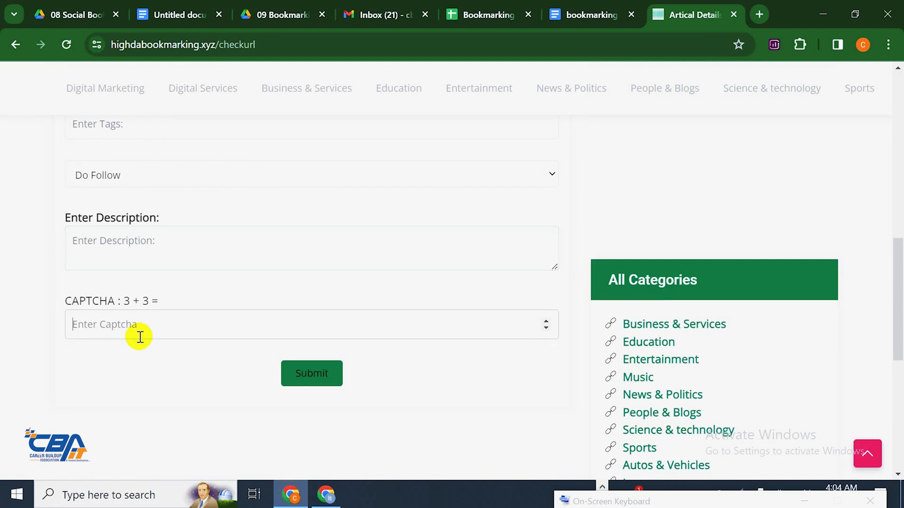
scroll(225, 369, up, 3)
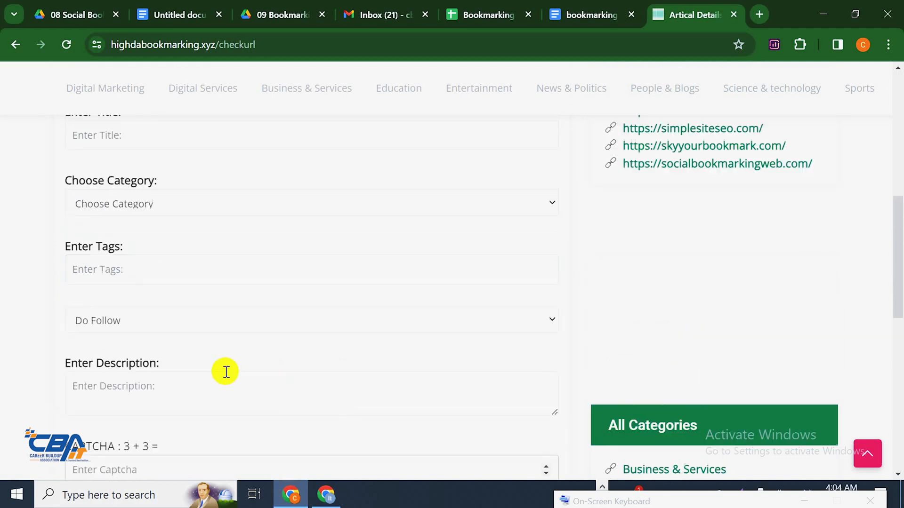
Copy the heading CBA IT GRAPHIC DESIGN3 from the doc and paste it as the bookmark title
click(581, 16)
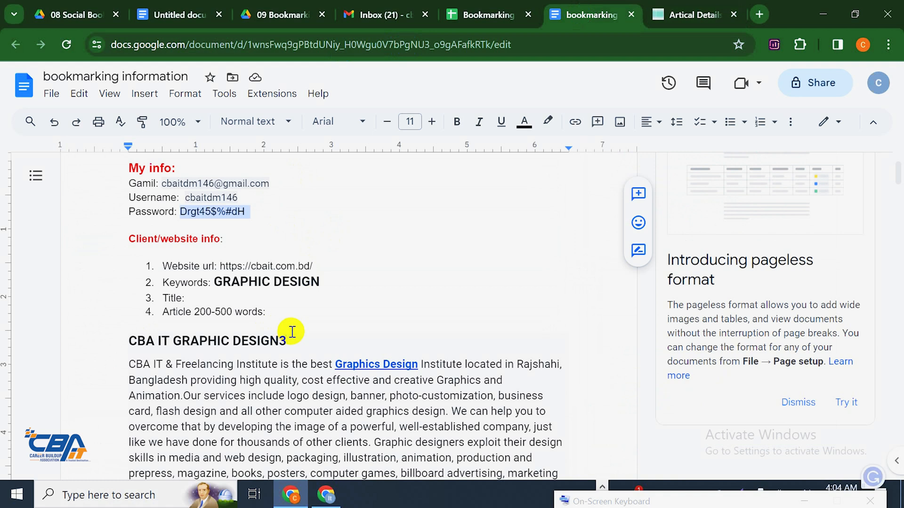
drag(177, 341, 135, 341)
right_click(159, 340)
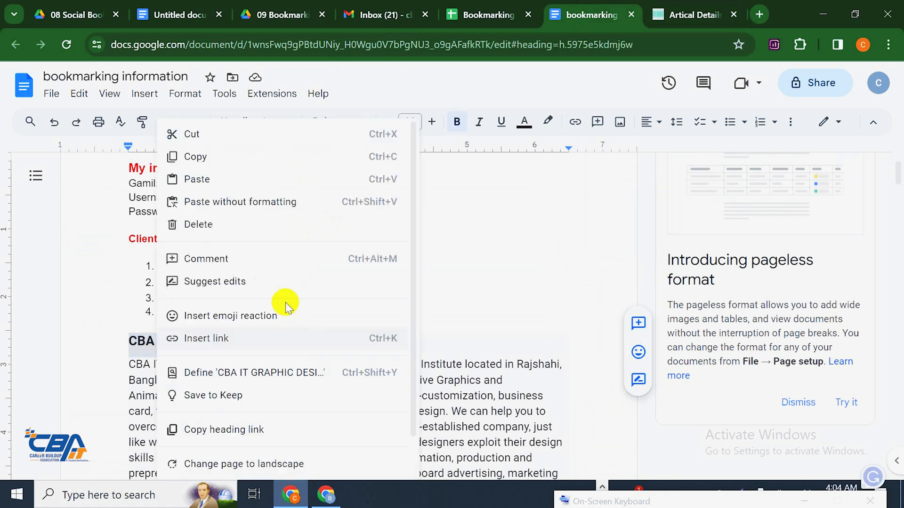
click(212, 156)
scroll(497, 255, down, 3)
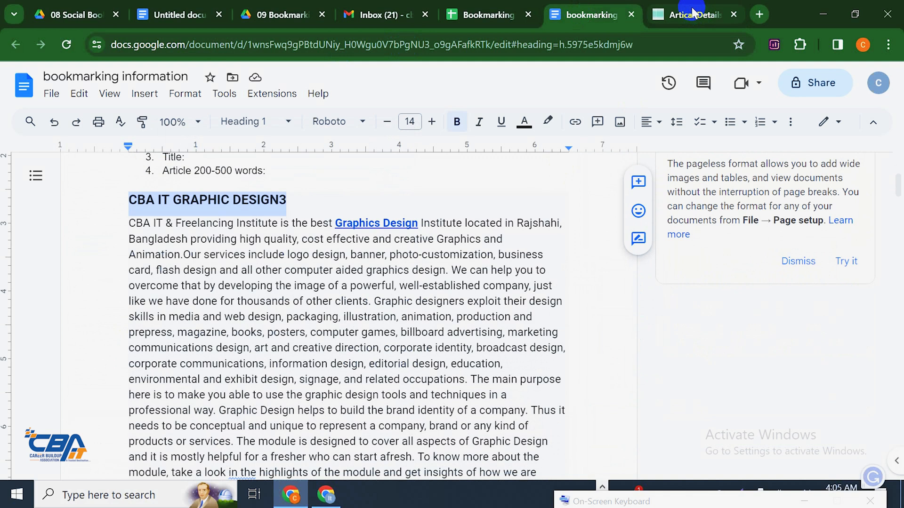
click(649, 13)
click(216, 202)
key(ctrl+v)
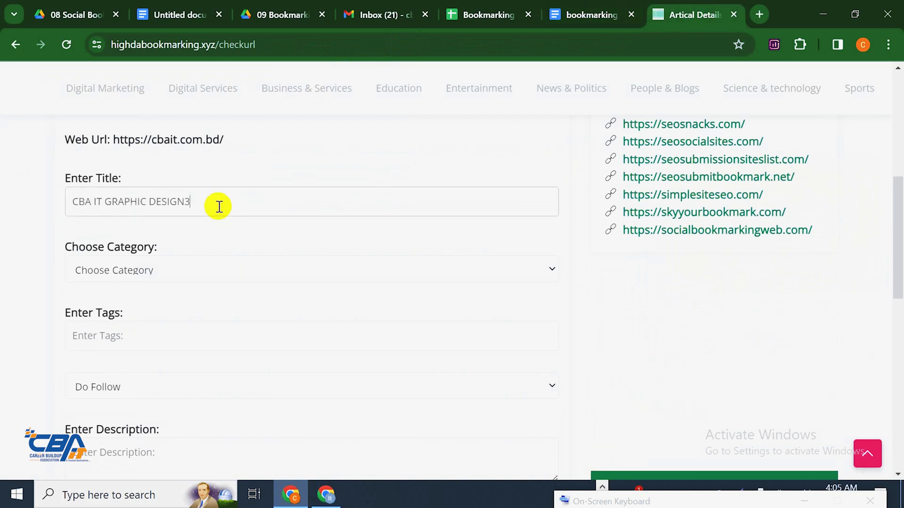
Set the bookmark's category to Other
click(167, 278)
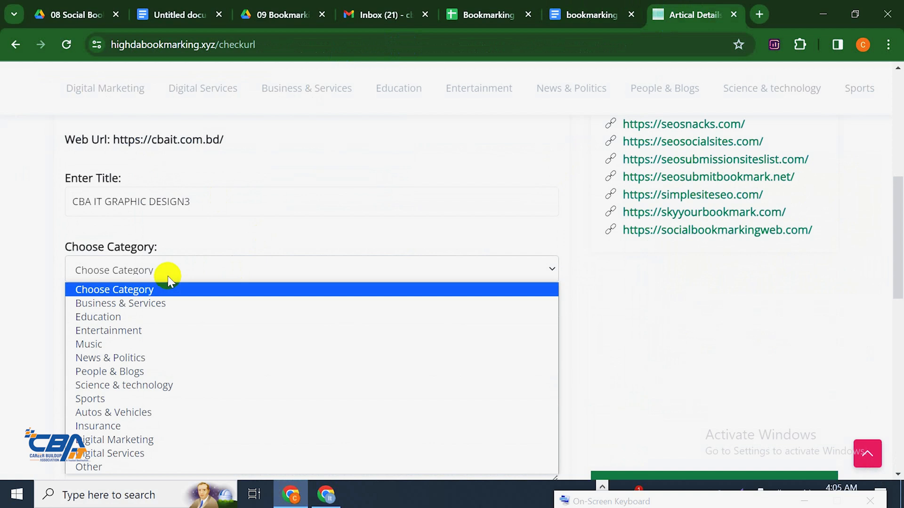
click(141, 466)
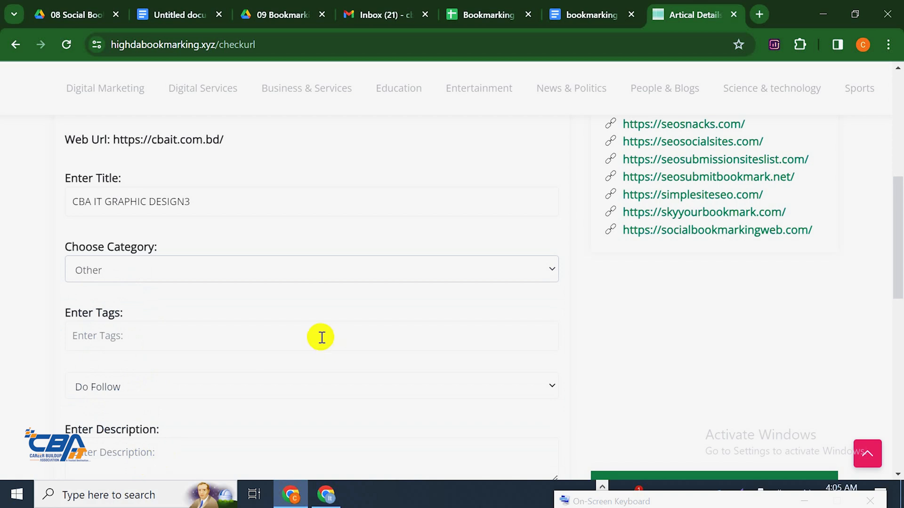
scroll(278, 259, down, 3)
scroll(240, 254, up, 3)
scroll(248, 249, down, 2)
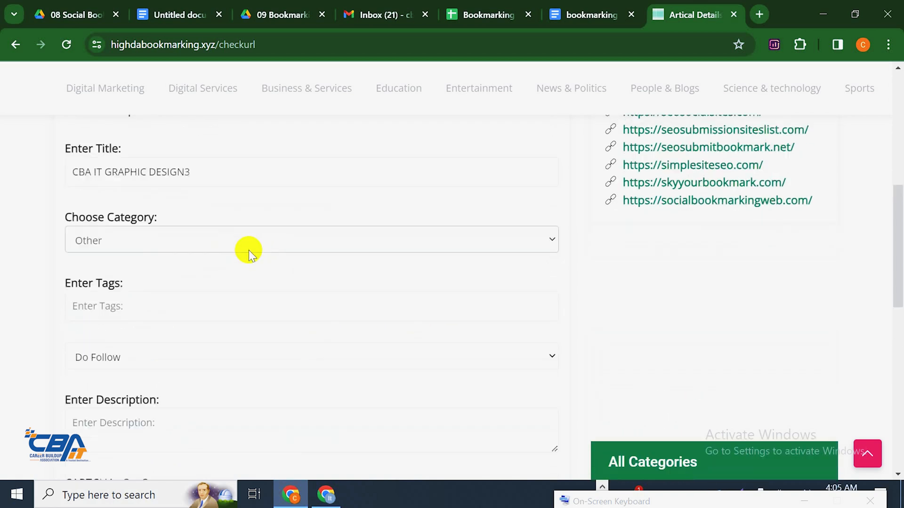
click(161, 266)
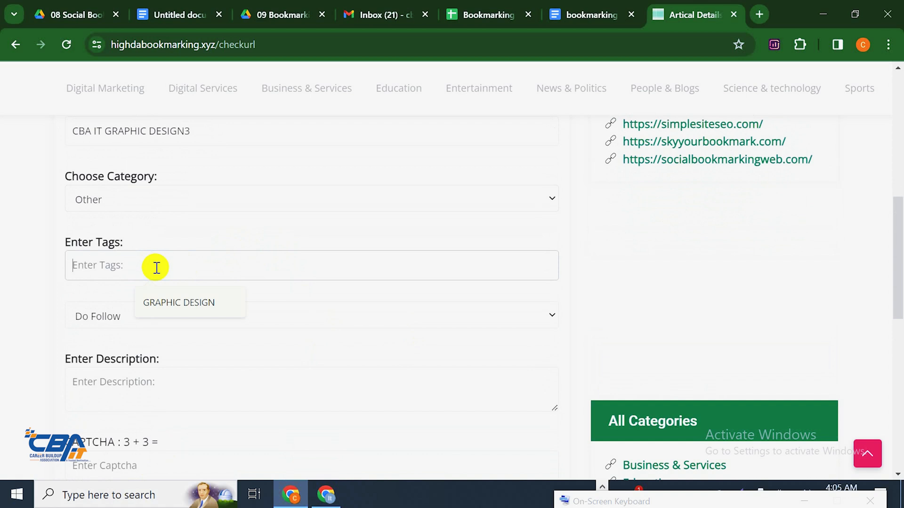
Copy the keyword GRAPHIC DESIGN from the Keywords line and paste it into the tags field
click(589, 12)
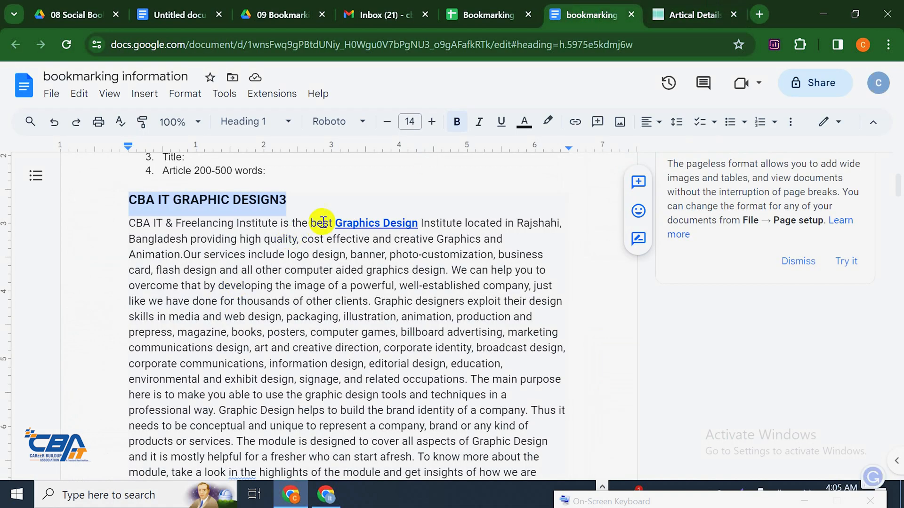
scroll(322, 223, up, 3)
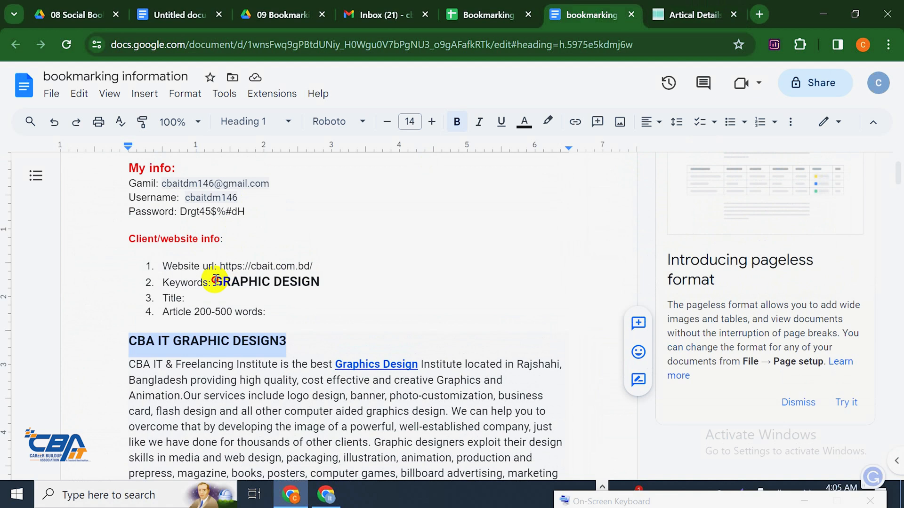
drag(214, 281, 301, 279)
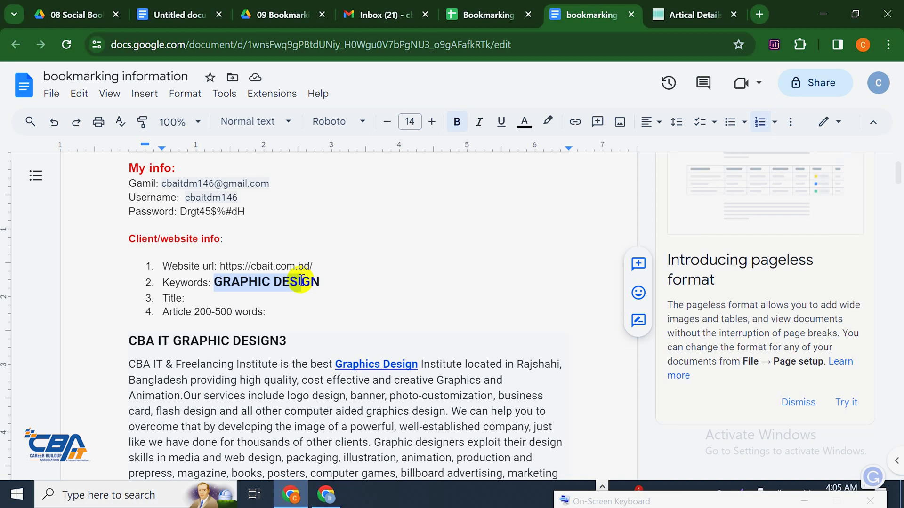
click(267, 311)
drag(214, 282, 318, 279)
right_click(318, 278)
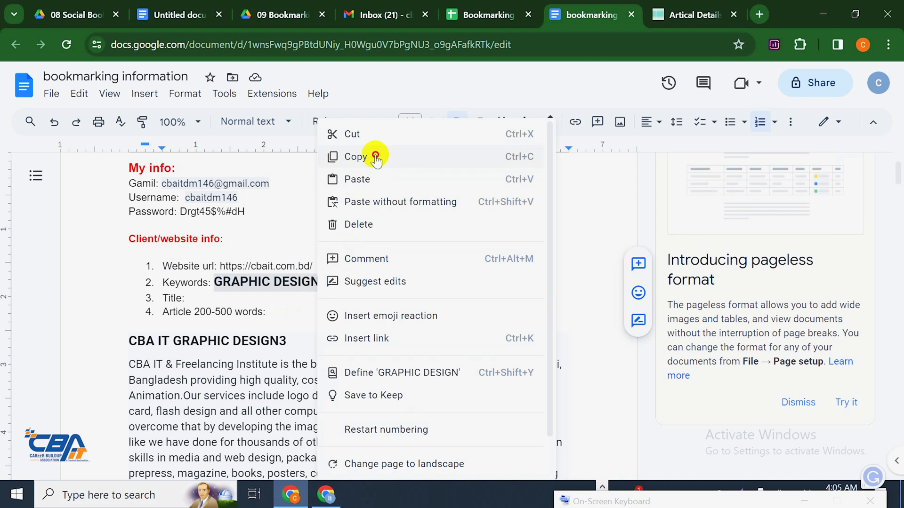
click(374, 154)
click(690, 14)
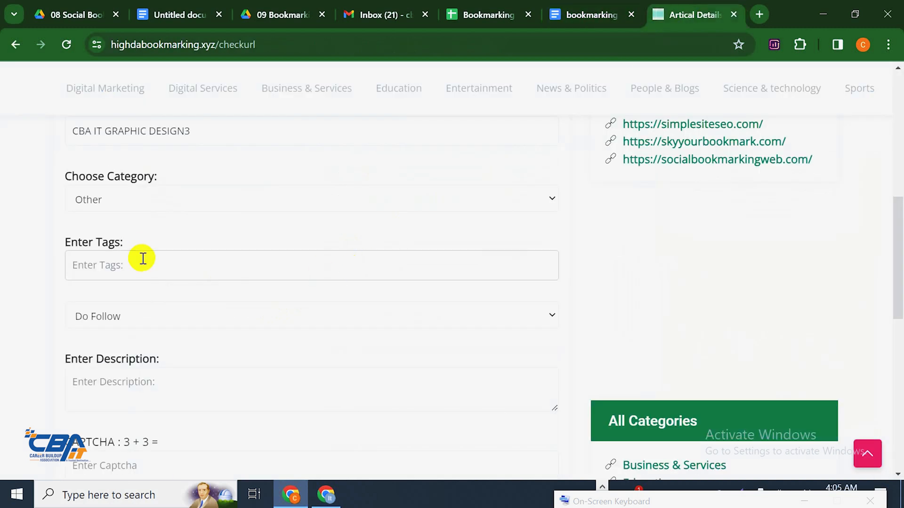
key(ctrl+v)
Keep Do Follow as the bookmark's link type
scroll(254, 242, down, 3)
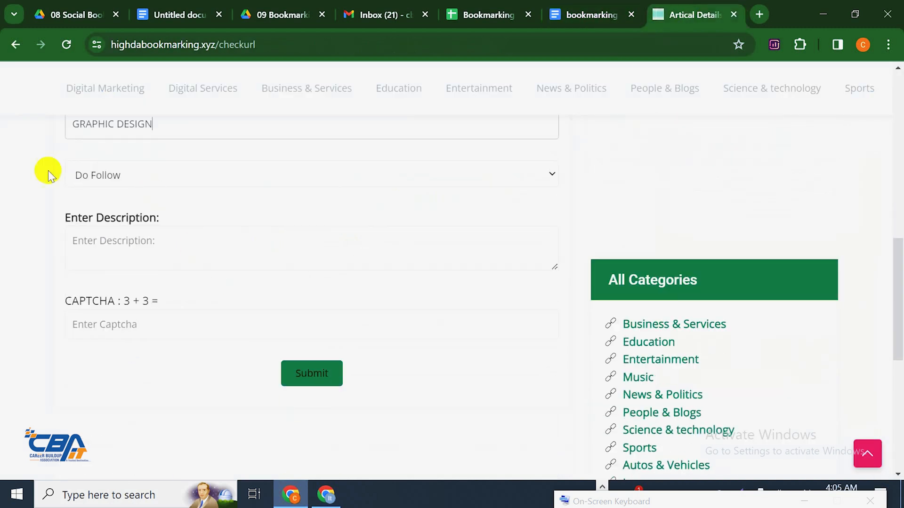
click(129, 181)
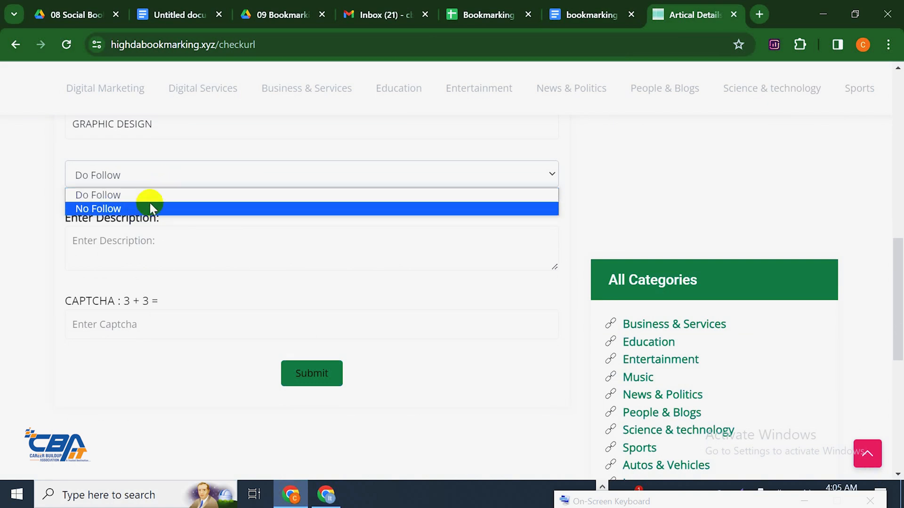
click(173, 200)
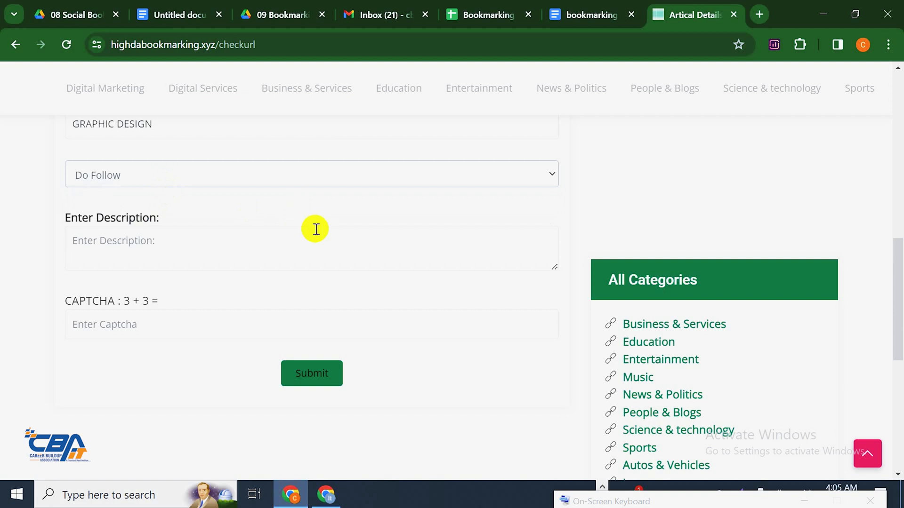
scroll(282, 170, down, 2)
Select and copy the full CBA IT graphic design article text in the notes document
click(234, 177)
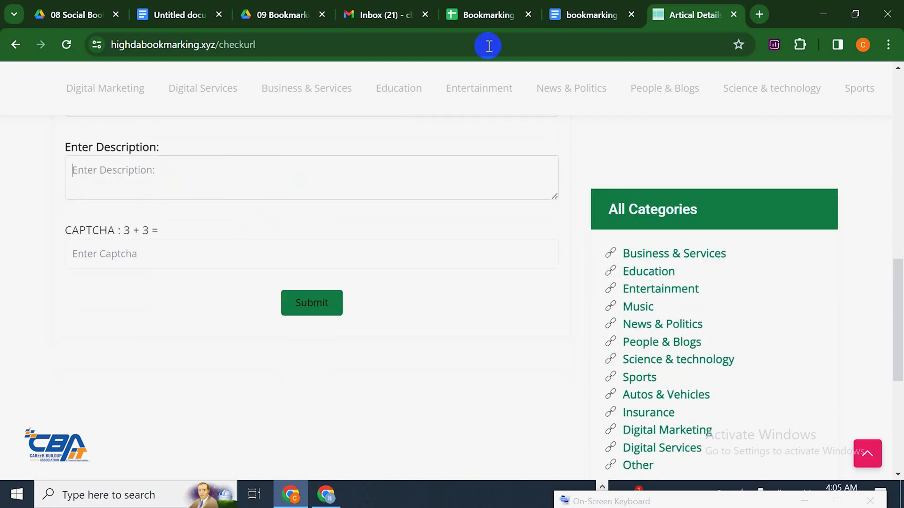
click(568, 17)
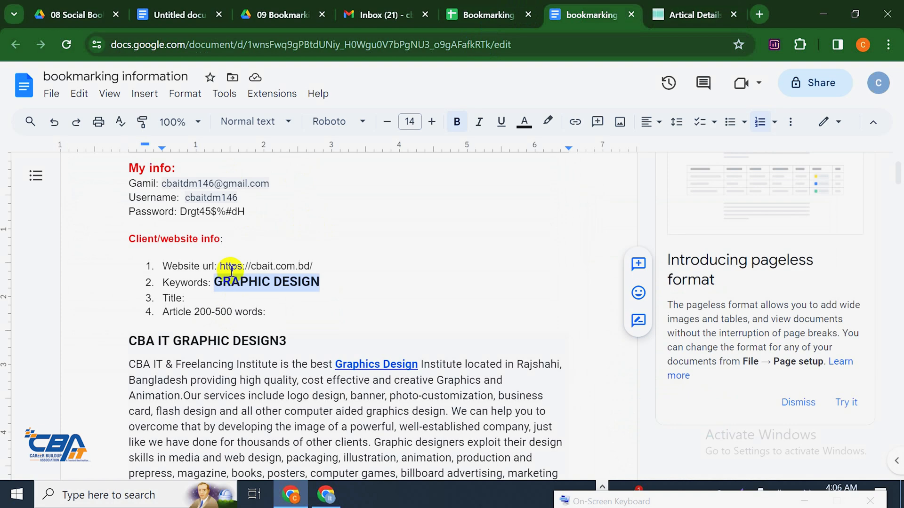
scroll(176, 271, down, 1)
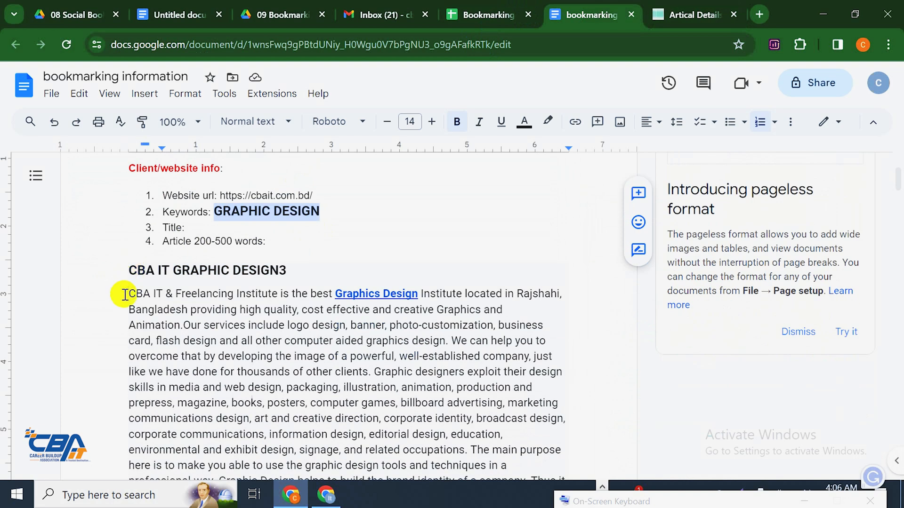
drag(129, 293, 497, 288)
scroll(496, 288, down, 10)
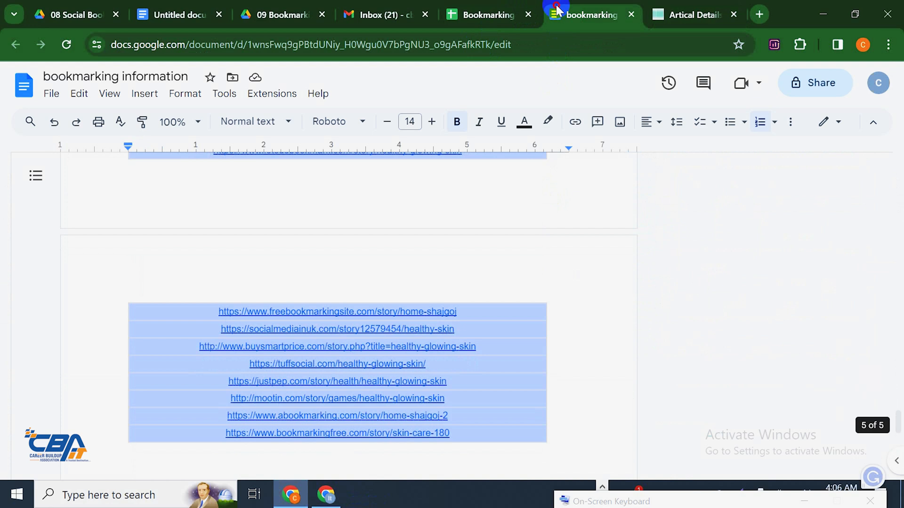
scroll(471, 339, up, 10)
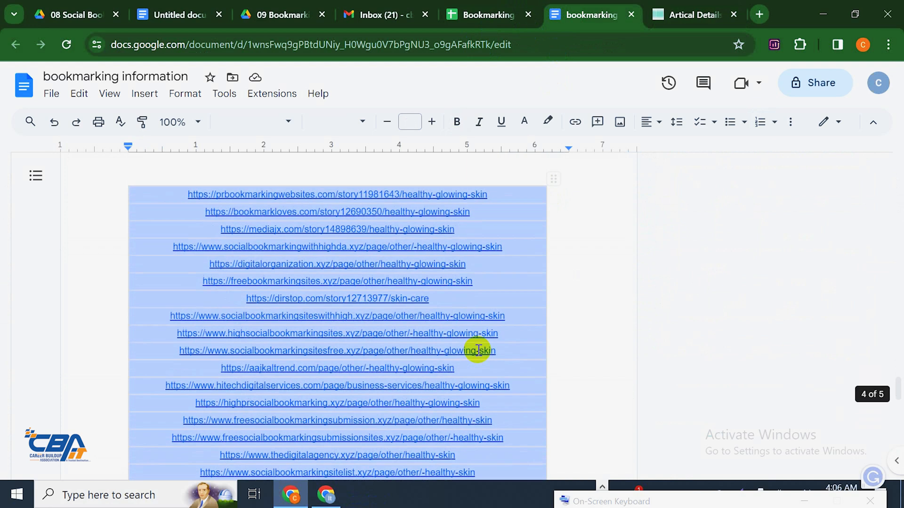
scroll(472, 346, up, 10)
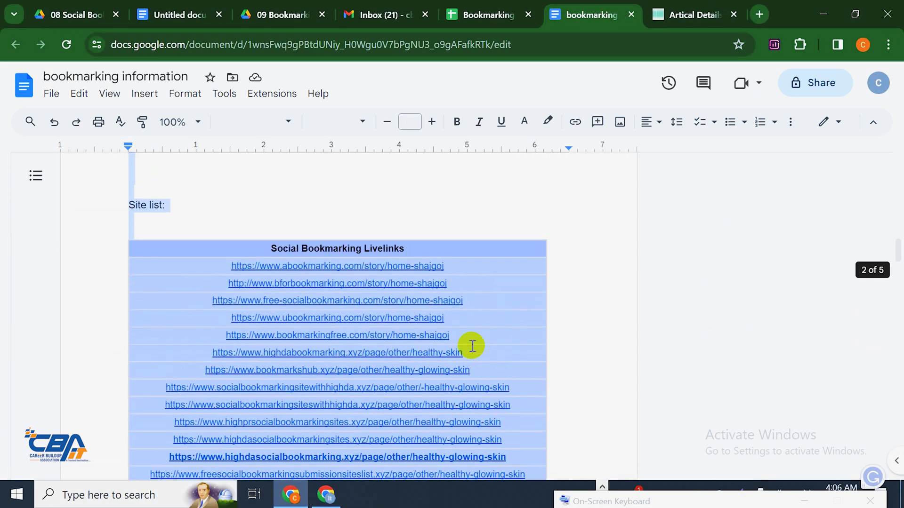
click(472, 347)
drag(575, 415, 131, 301)
right_click(130, 301)
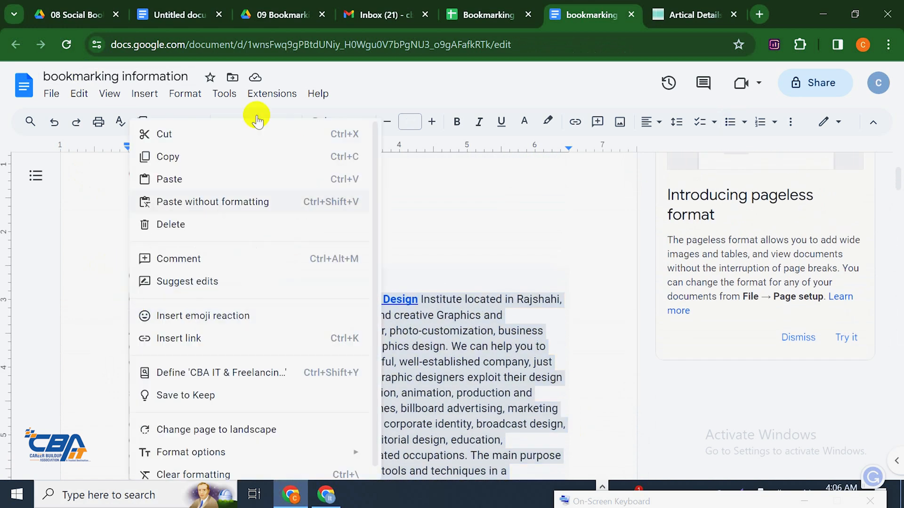
click(228, 158)
Paste the article text into the bookmark form's description box
click(673, 7)
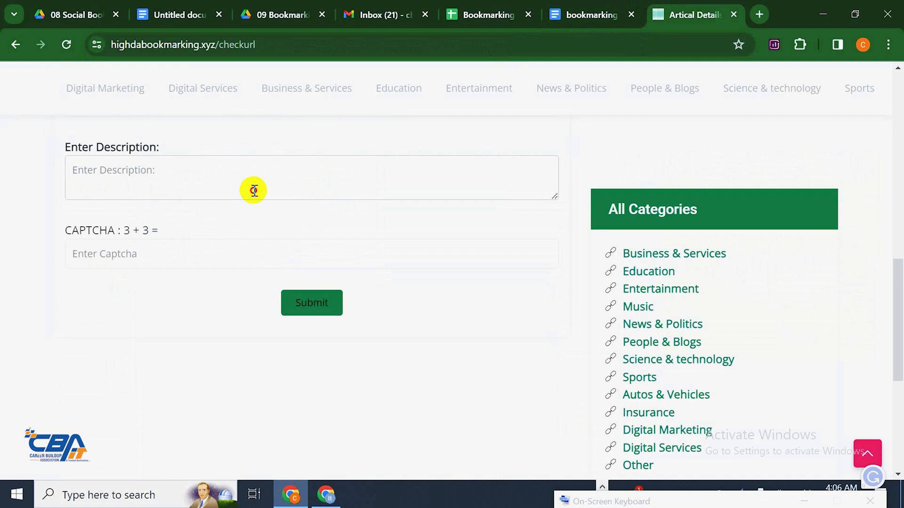
click(253, 190)
key(ctrl+v)
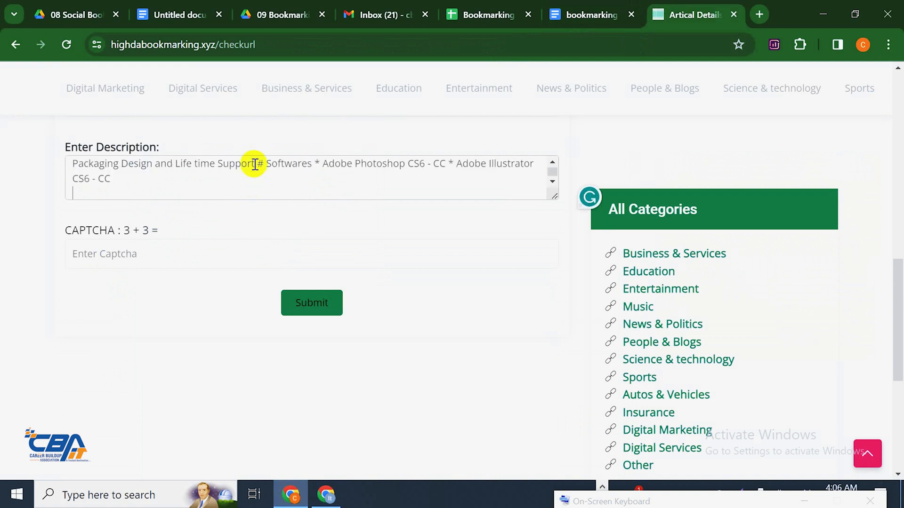
scroll(313, 181, up, 10)
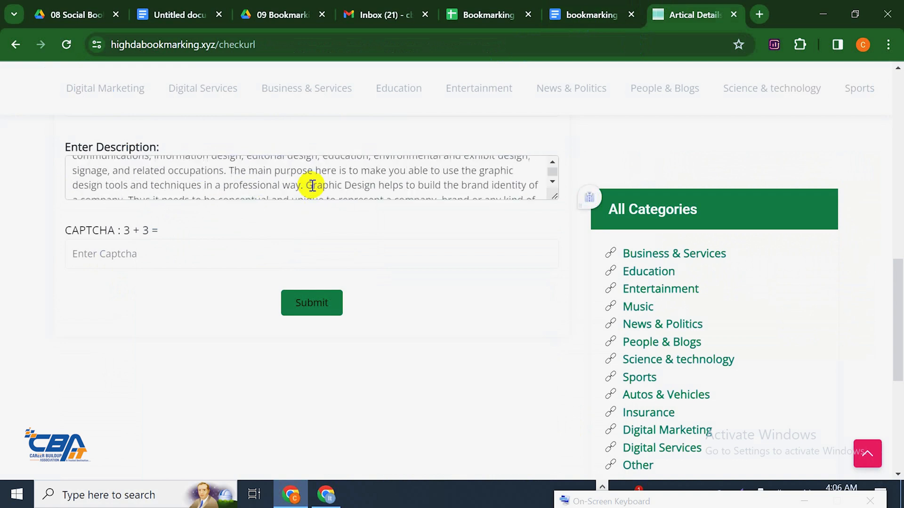
scroll(310, 199, up, 2)
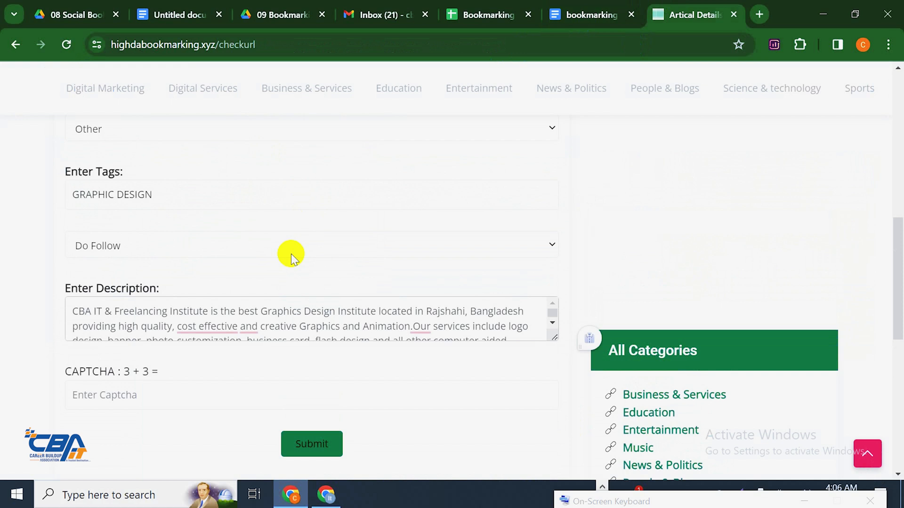
scroll(292, 253, down, 3)
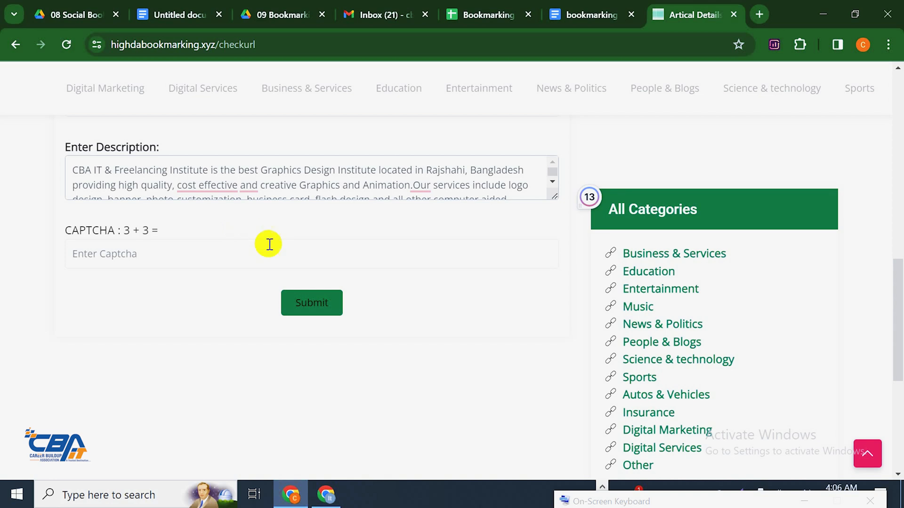
Answer the form's captcha with 6 and submit the bookmark
click(241, 258)
text(6)
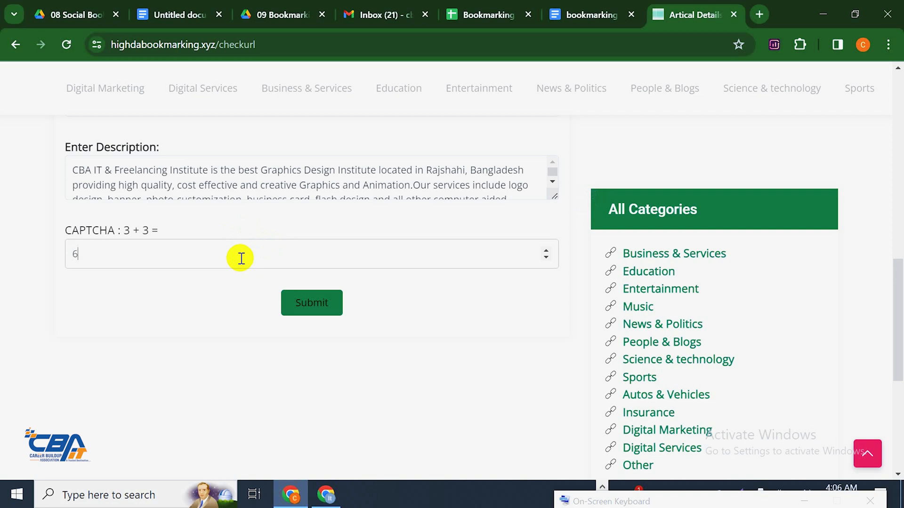
click(331, 306)
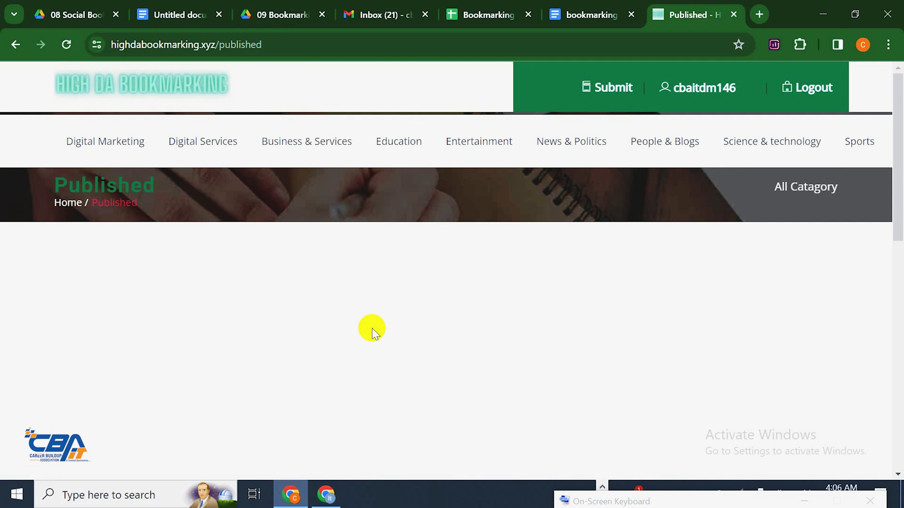
Open the published CBA IT GRAPHIC DESIGN3 post from the links table and scroll through it
scroll(356, 360, down, 6)
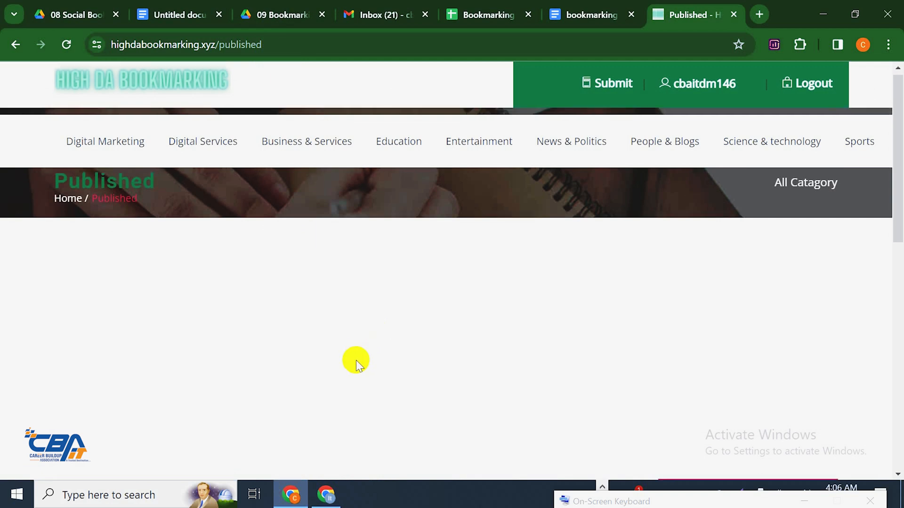
scroll(357, 363, up, 2)
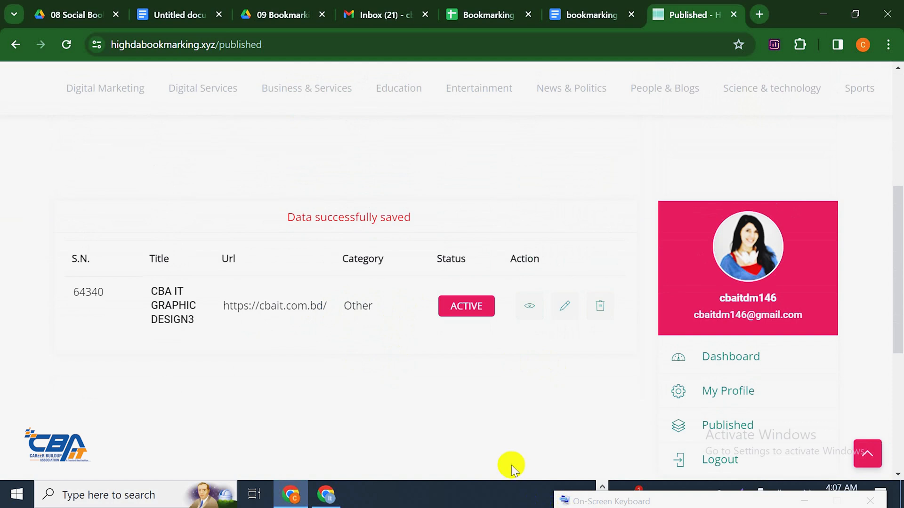
click(529, 308)
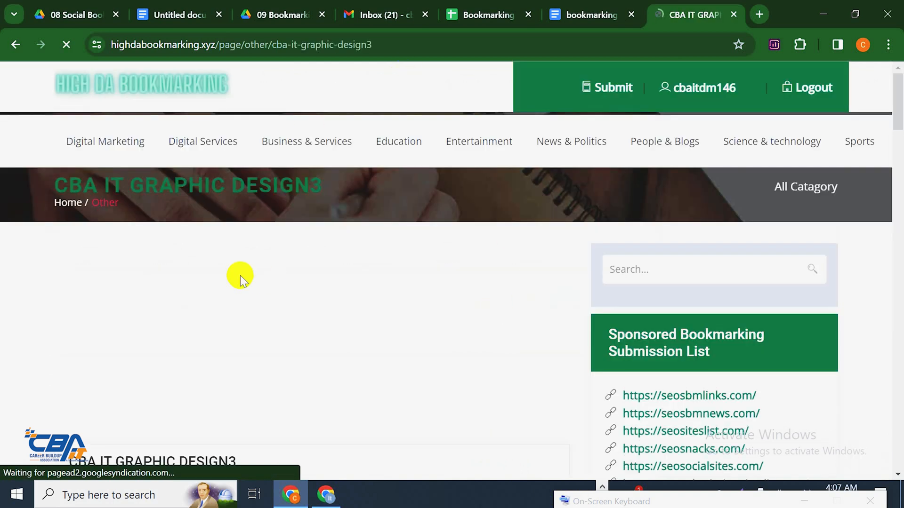
scroll(240, 275, down, 10)
scroll(244, 277, up, 6)
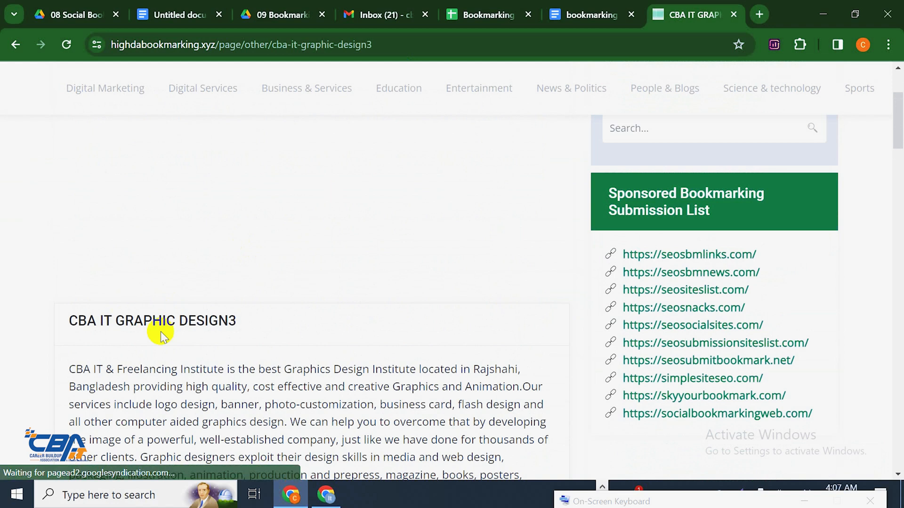
scroll(175, 337, down, 6)
scroll(189, 342, down, 4)
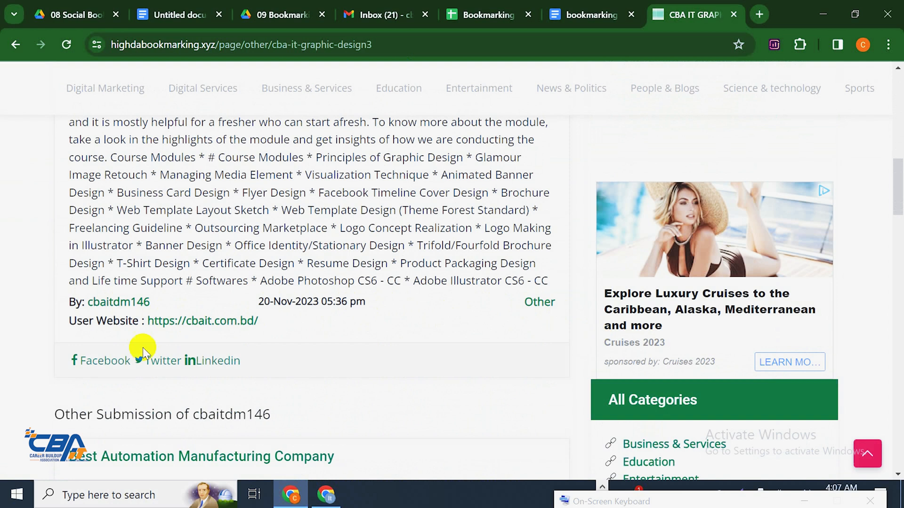
scroll(202, 359, up, 12)
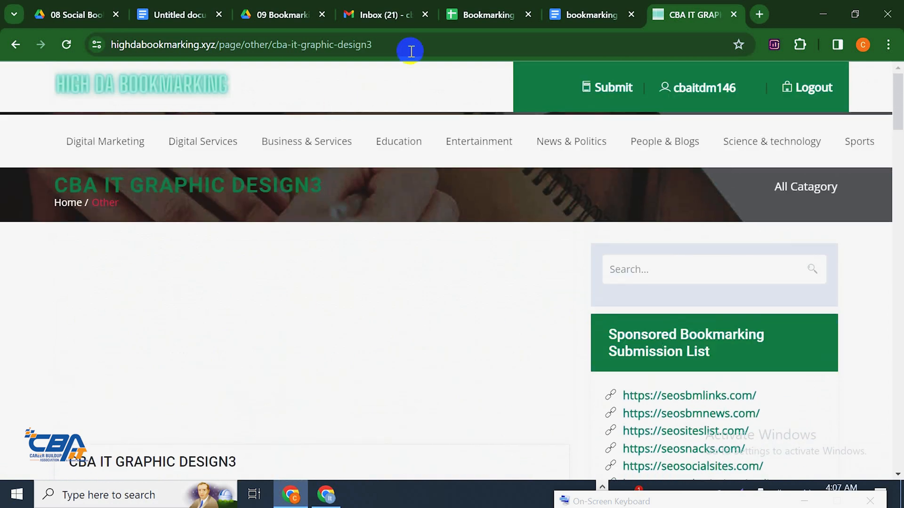
Copy the post's URL and load it in a new Microsoft Edge tab
click(475, 43)
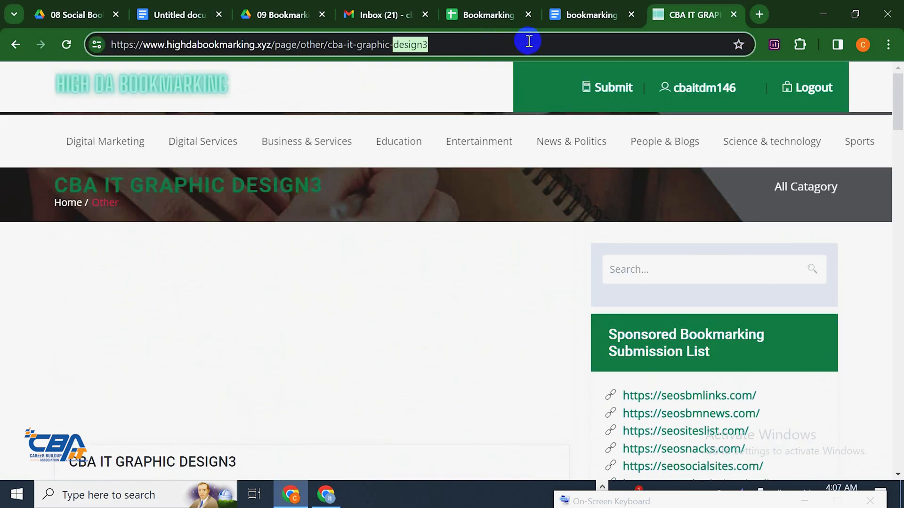
right_click(542, 45)
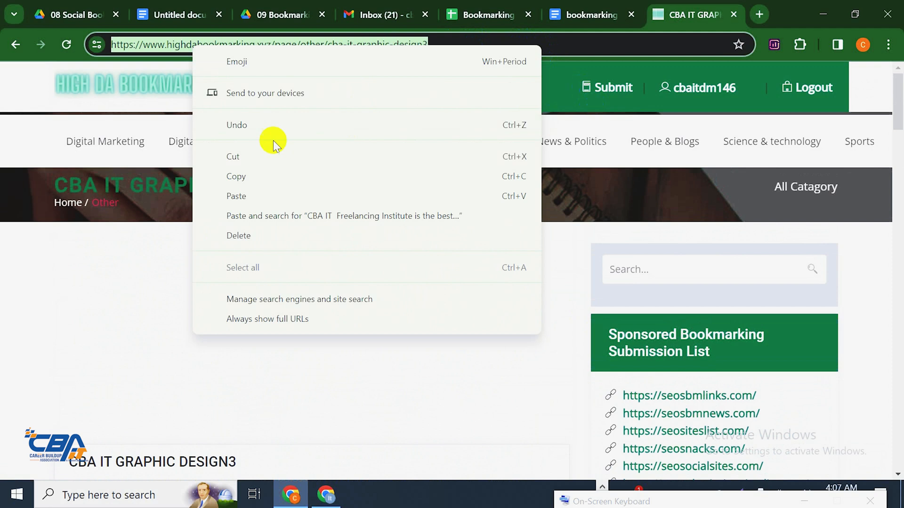
click(292, 181)
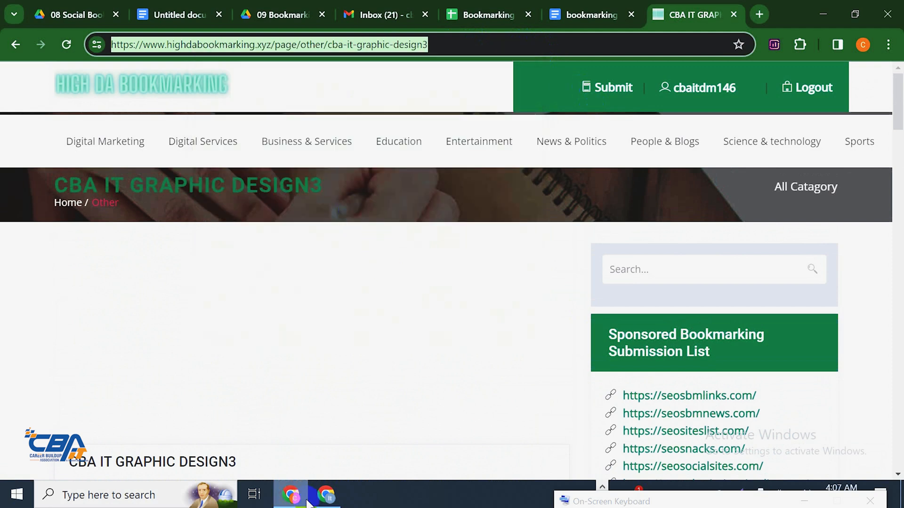
click(323, 495)
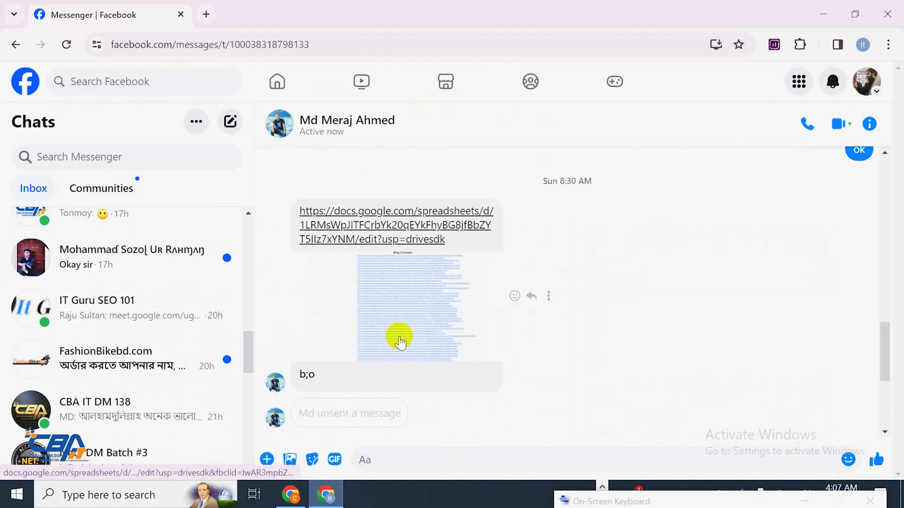
key(alt+Tab)
key(alt+Tab)
key(alt+Tab)
key(alt+Tab)
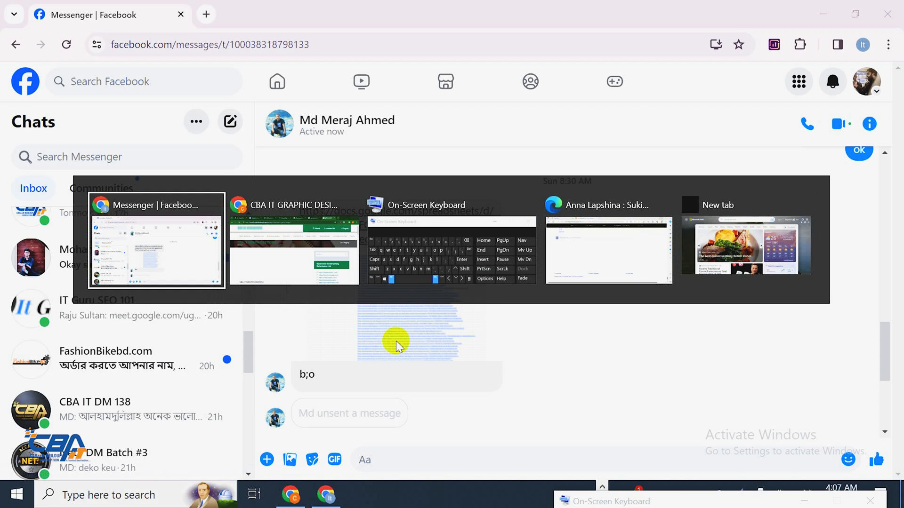
key(alt+Tab)
key(alt+Tab)
key(alt+Tab)
key(alt+Tab)
key(alt+Tab)
key(alt+Tab)
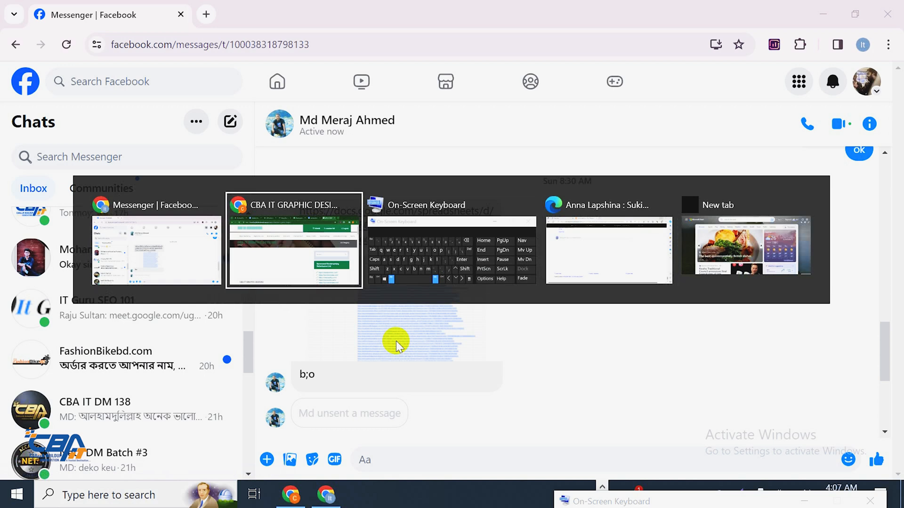
key(alt+Tab)
key(alt+Tab)
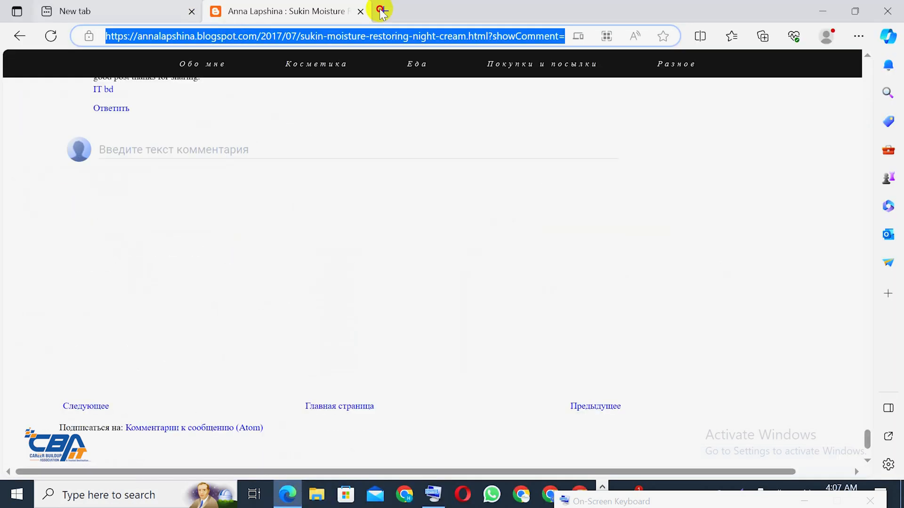
click(382, 11)
click(353, 38)
key(ctrl+v)
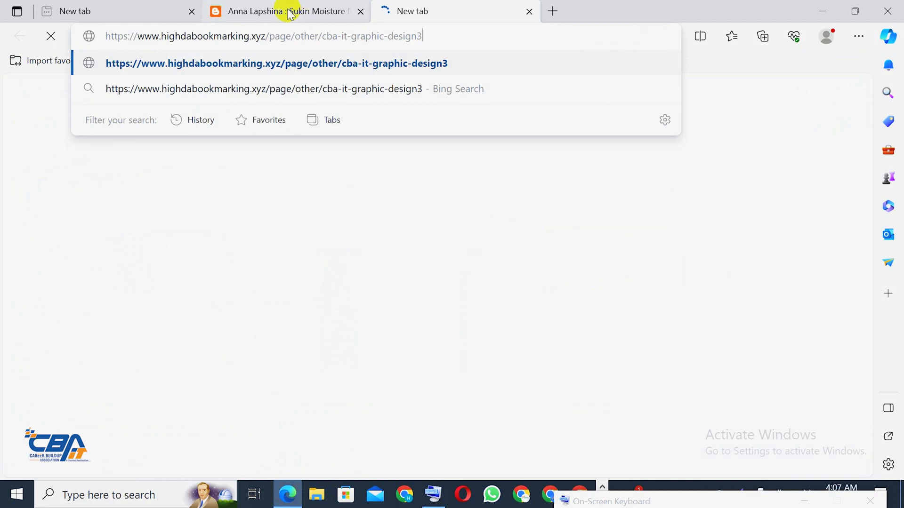
key(Return)
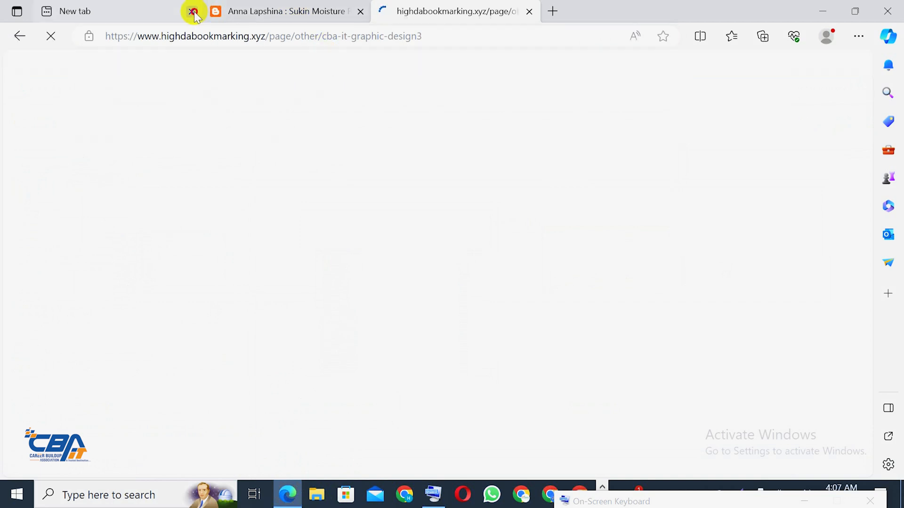
Close the other Edge tabs, look over the live post, and minimize Edge
click(193, 11)
click(190, 11)
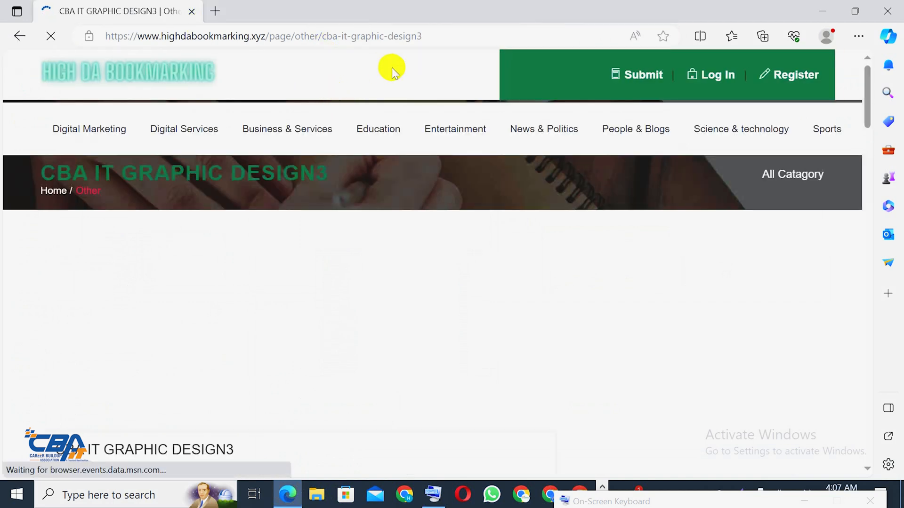
scroll(200, 245, down, 4)
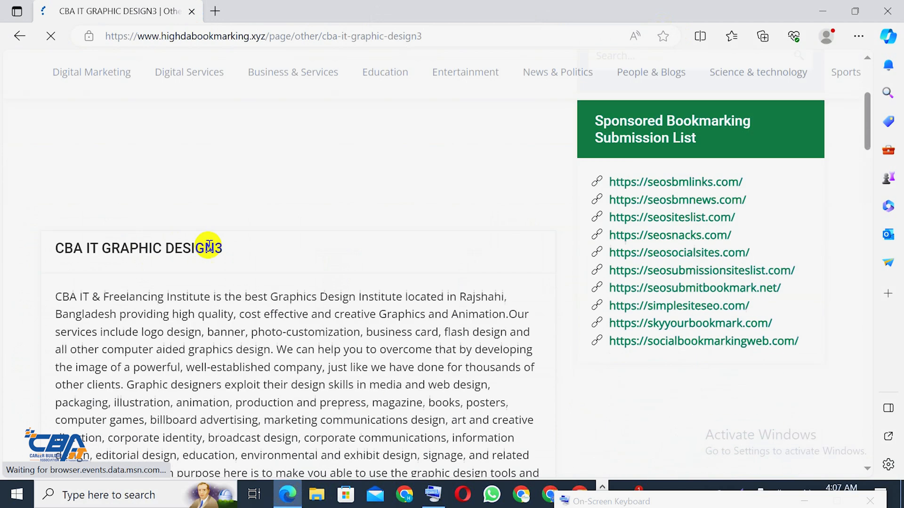
scroll(209, 247, down, 12)
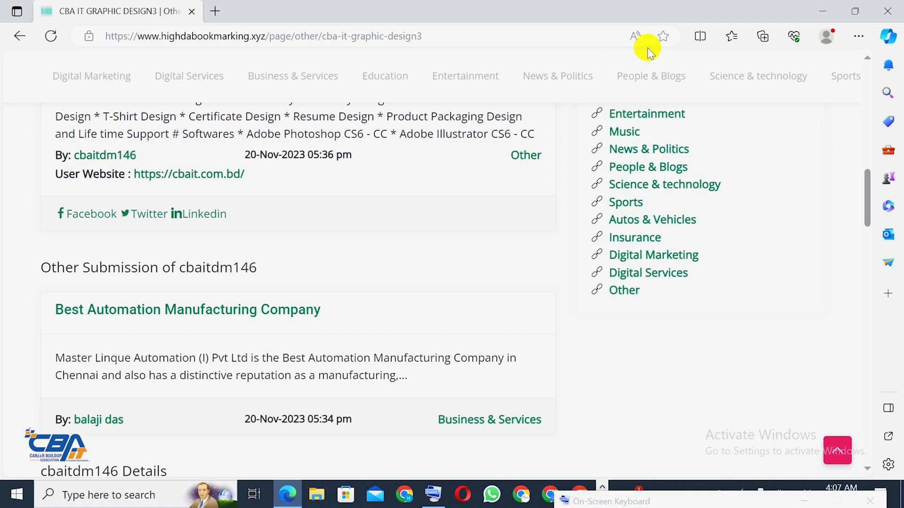
click(831, 5)
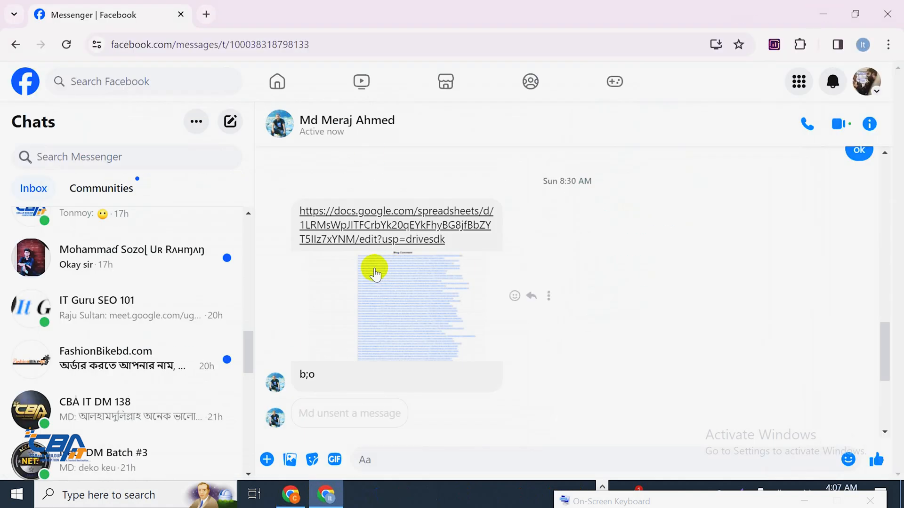
Paste the post URL into cell C2 of the Bookmarking Report sheet and widen column C
click(325, 496)
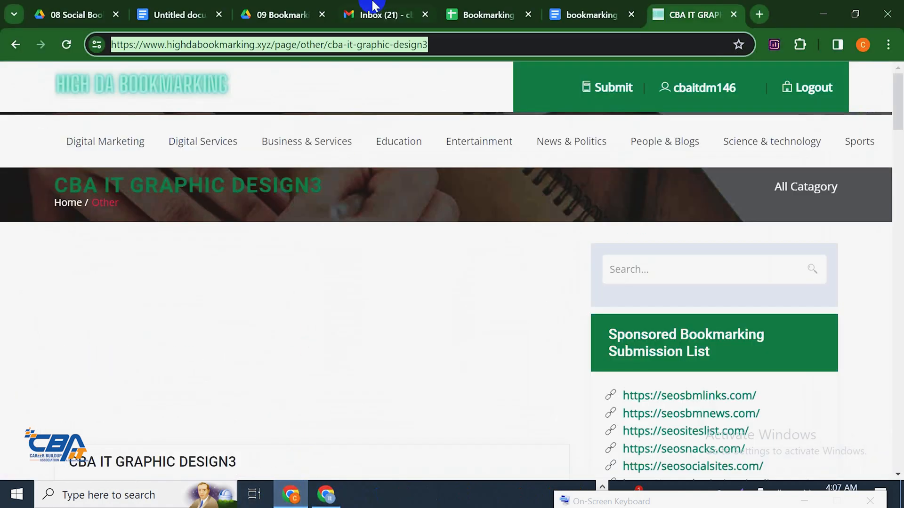
click(515, 13)
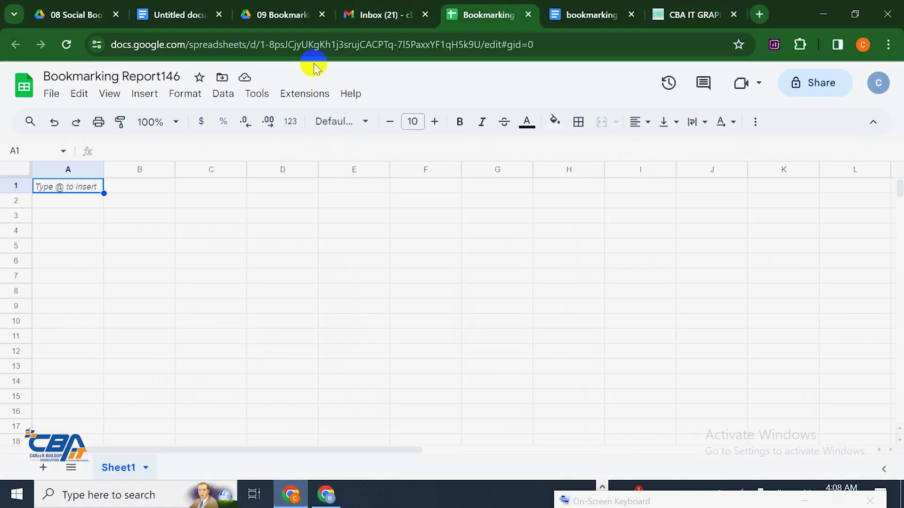
click(271, 202)
click(244, 205)
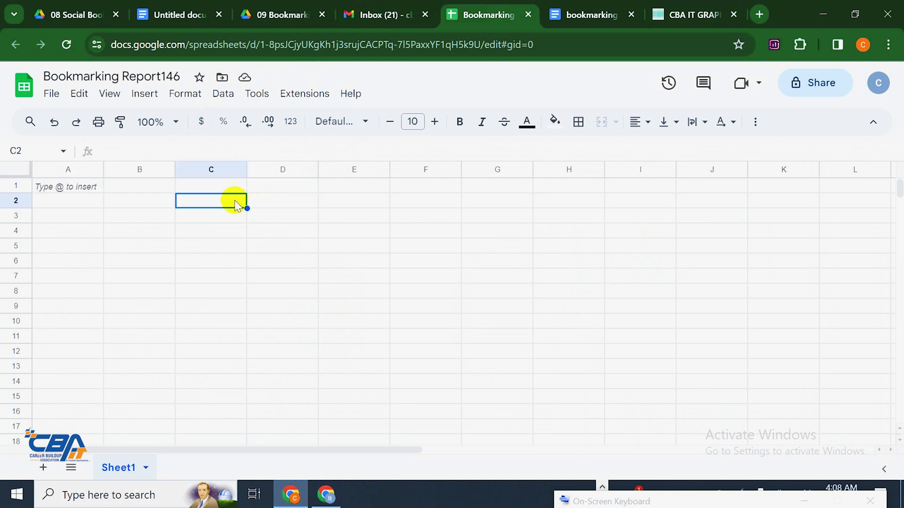
key(ctrl+v)
double_click(247, 170)
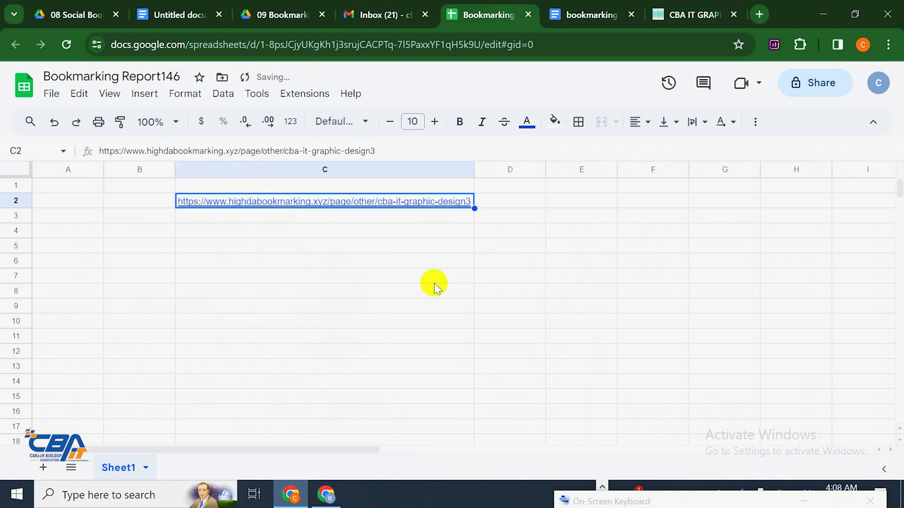
Copy the post address from Edge again, paste it into C3, then clear C3
key(alt+Tab)
key(alt+Tab)
key(alt+Tab)
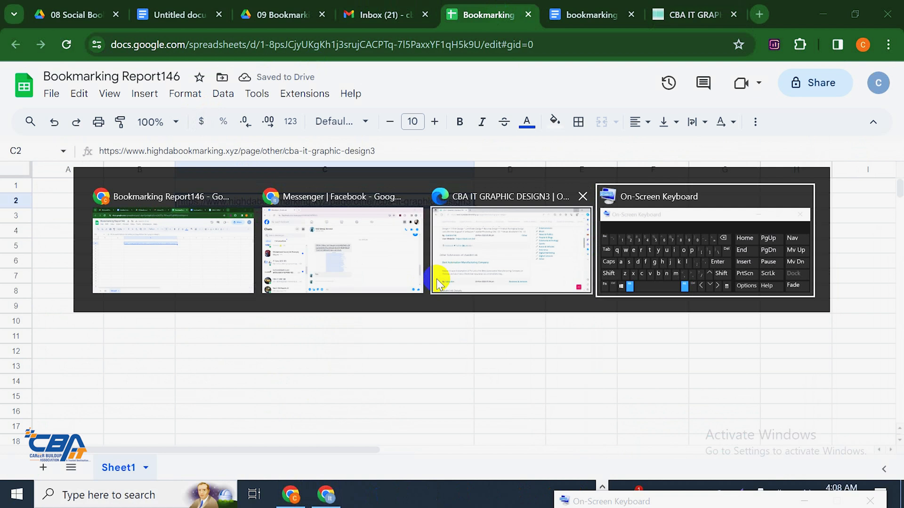
key(alt+Tab)
key(alt+Tab)
key(alt+Tab)
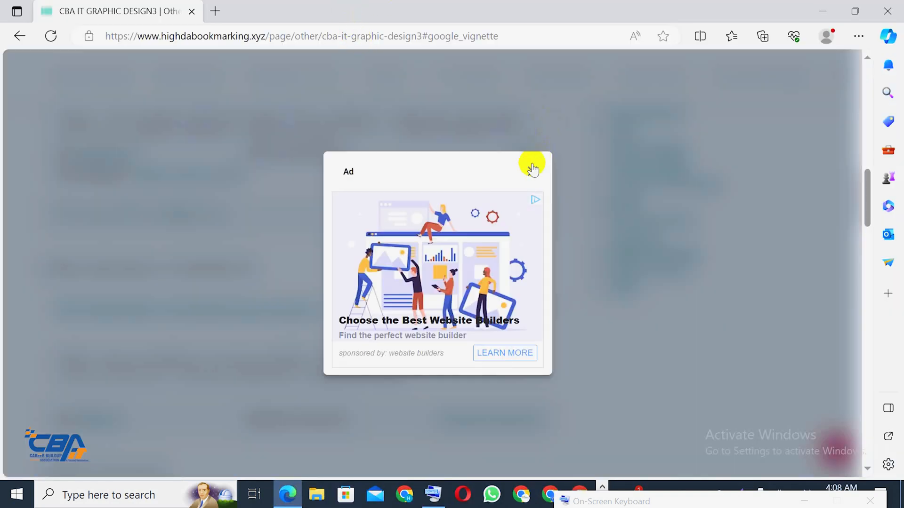
click(532, 170)
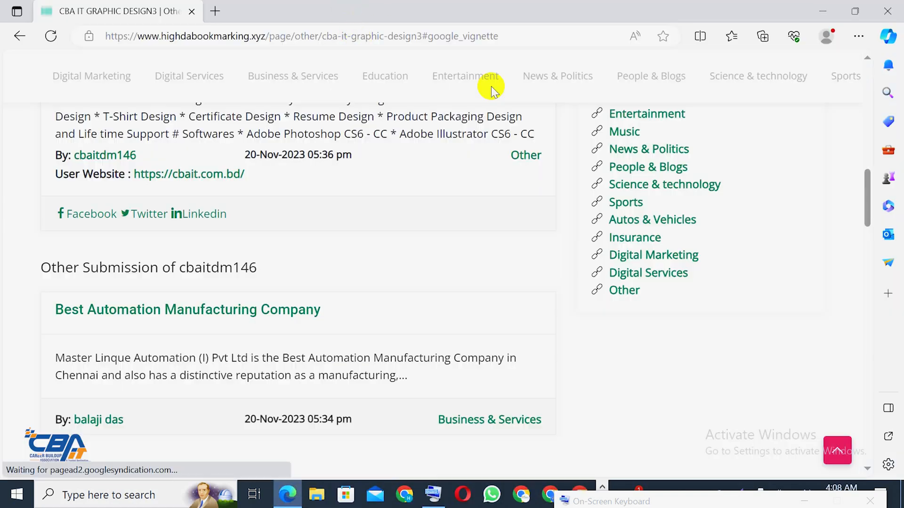
click(485, 39)
right_click(524, 44)
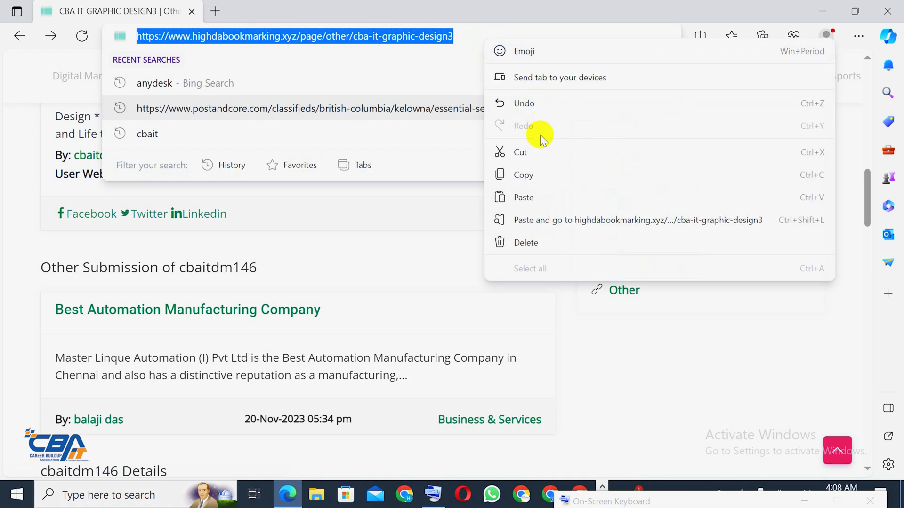
click(541, 174)
key(alt+Tab)
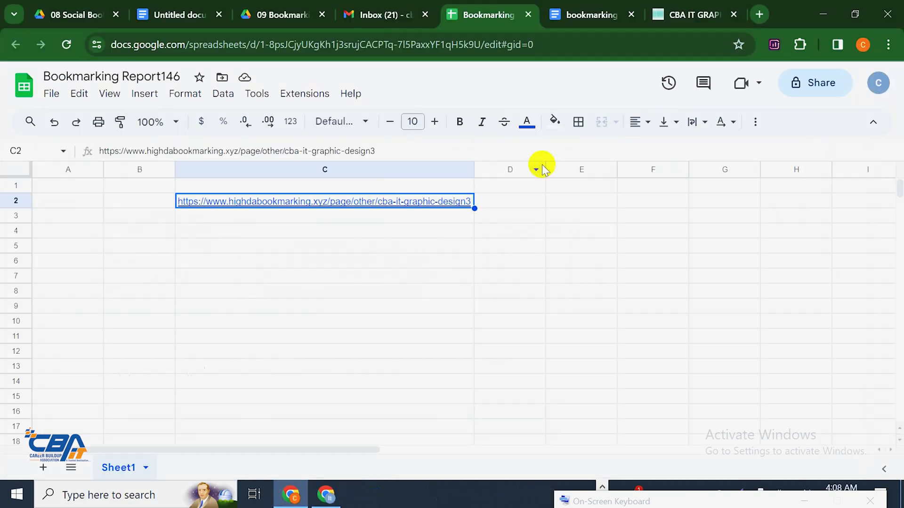
click(377, 217)
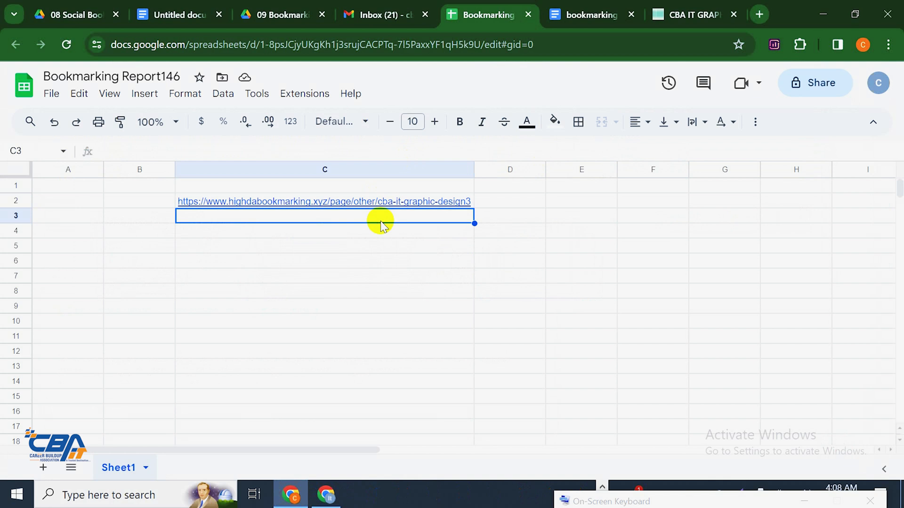
key(ctrl+v)
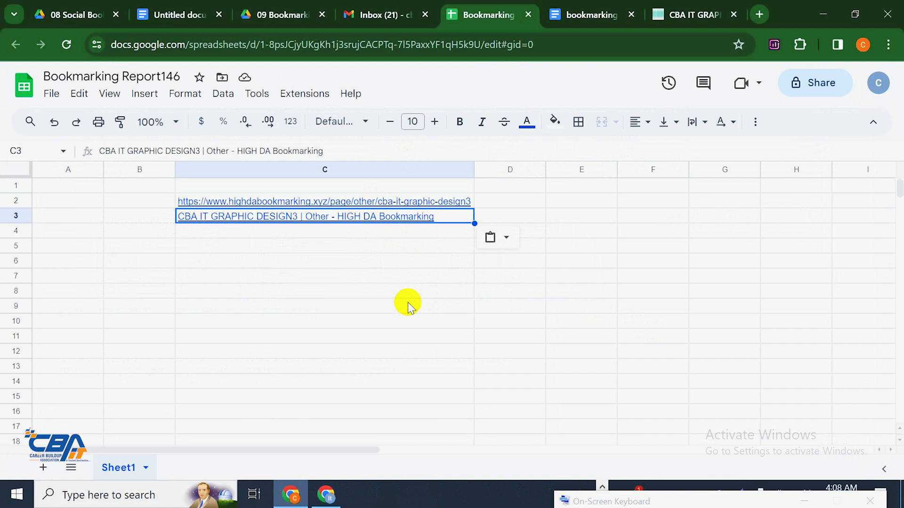
key(Delete)
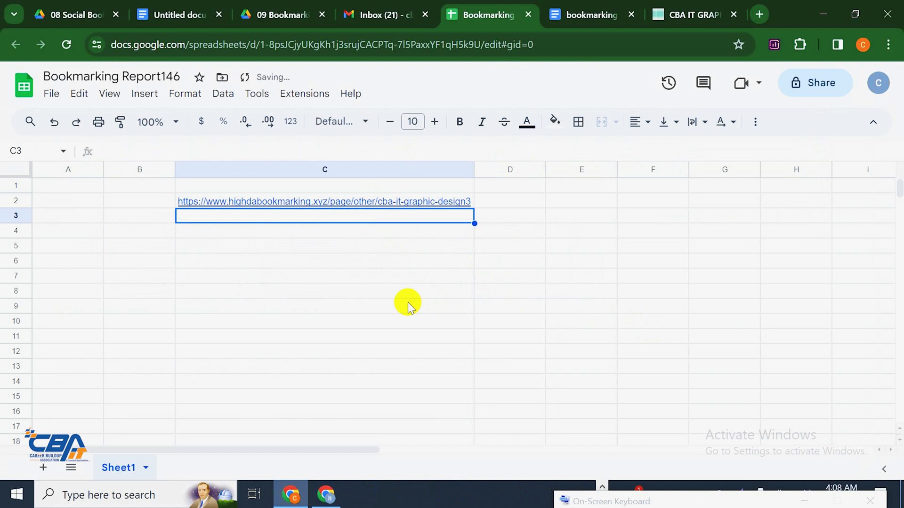
click(407, 293)
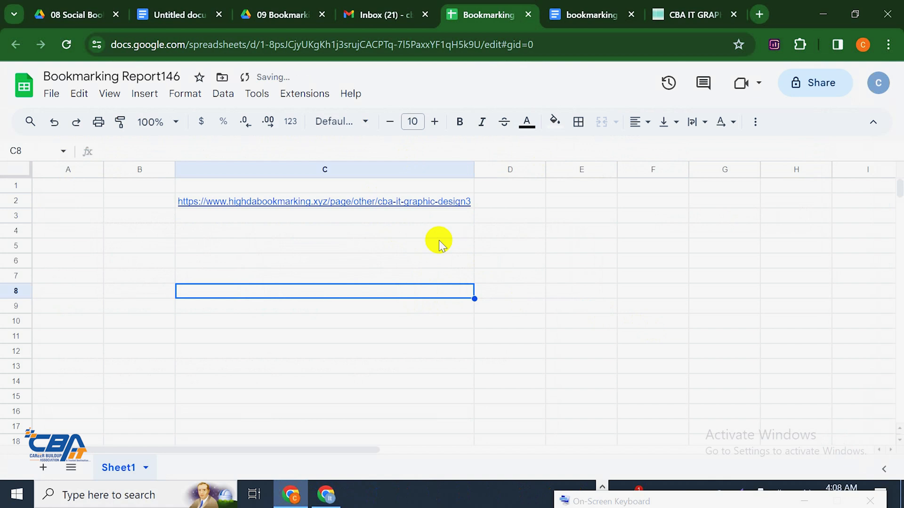
click(374, 219)
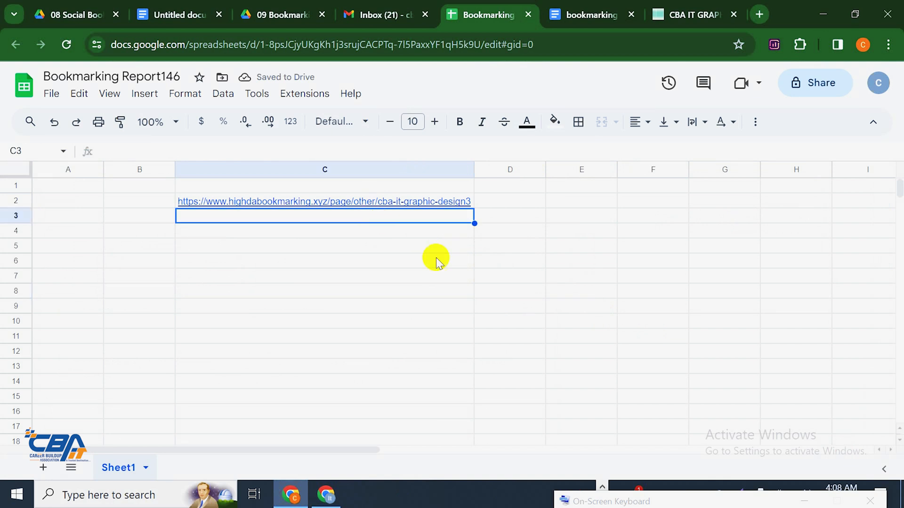
Close the High DA Bookmarking article tab
click(599, 10)
click(687, 5)
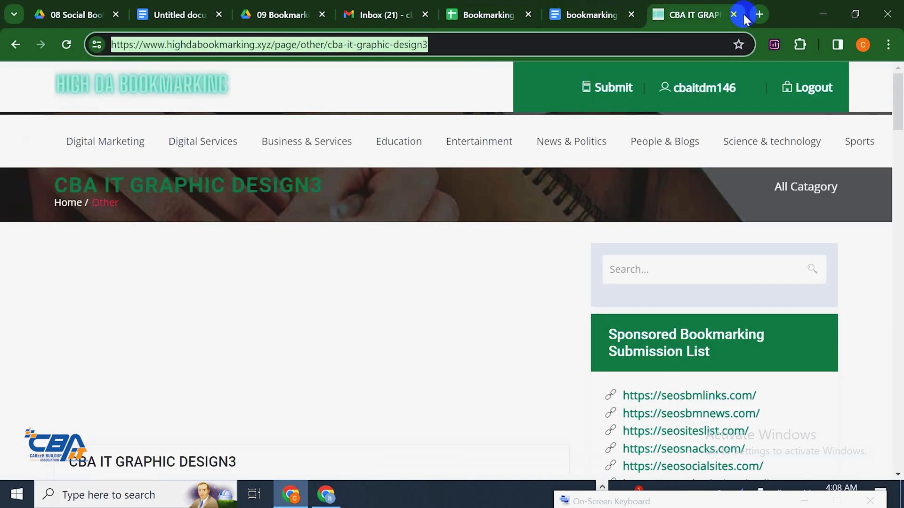
click(735, 14)
Open the bookmarkloves.com link from the Docs livelinks table in a new tab, showing Not found
scroll(433, 282, down, 10)
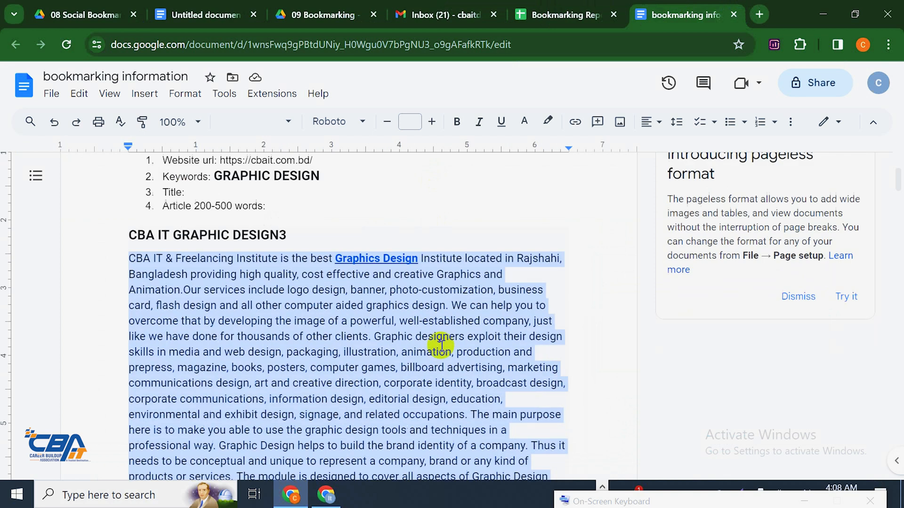
scroll(441, 335, down, 10)
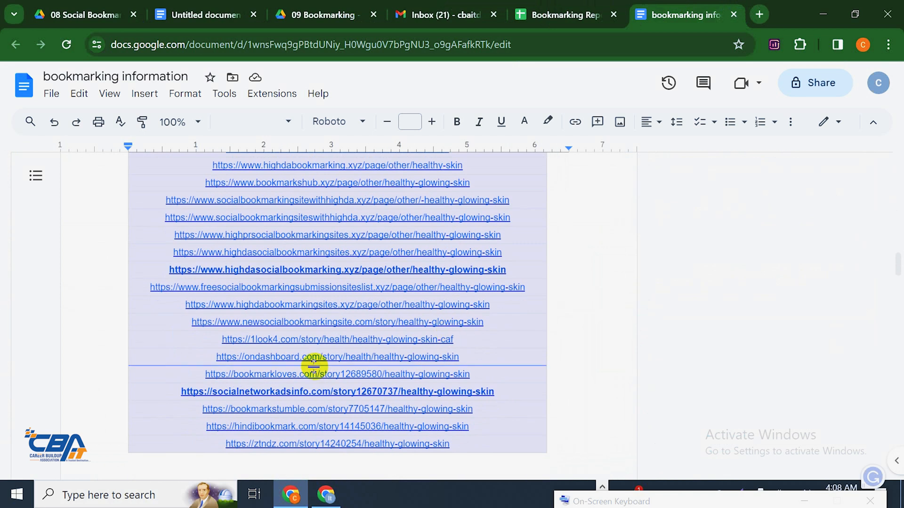
click(313, 374)
click(307, 395)
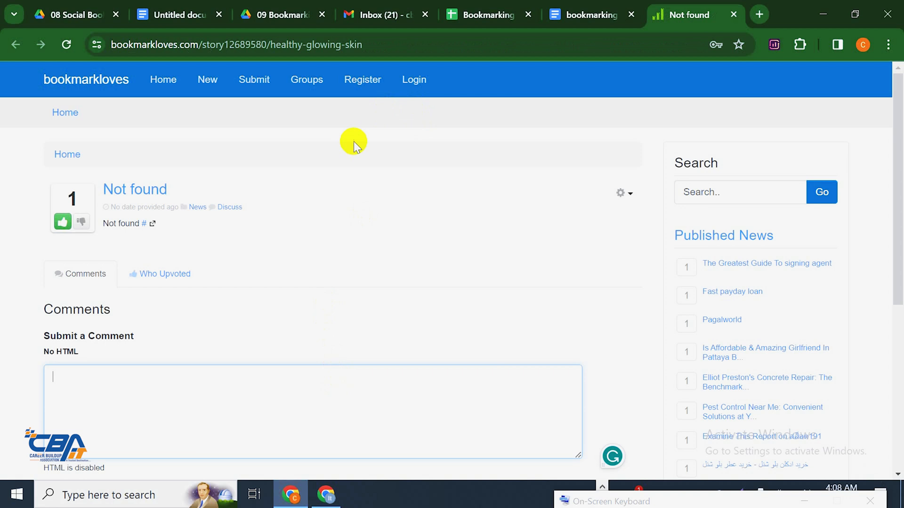
Open the bookmarkloves Register form and paste in the account username copied from the doc
click(352, 88)
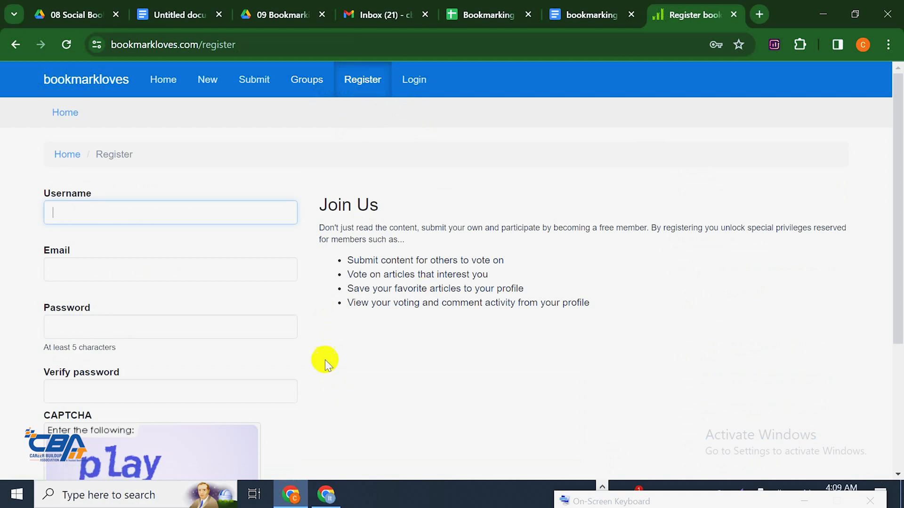
scroll(161, 157, down, 1)
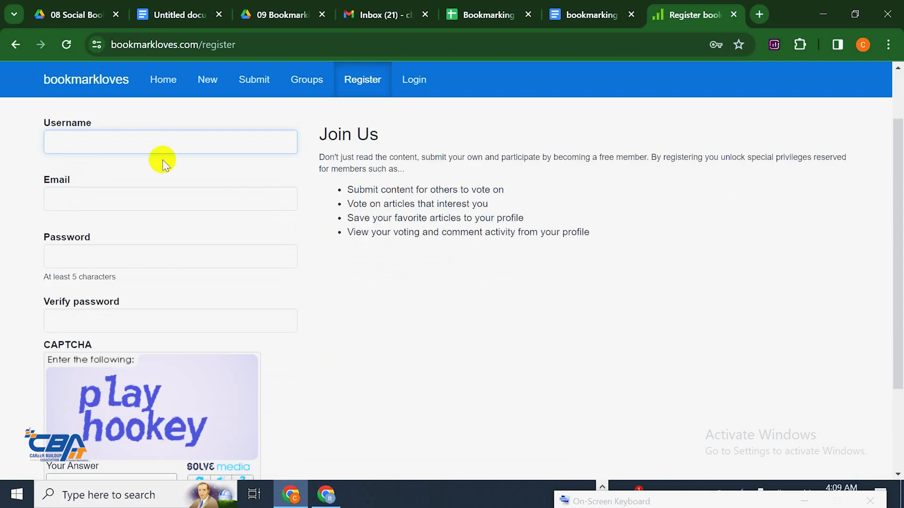
click(142, 147)
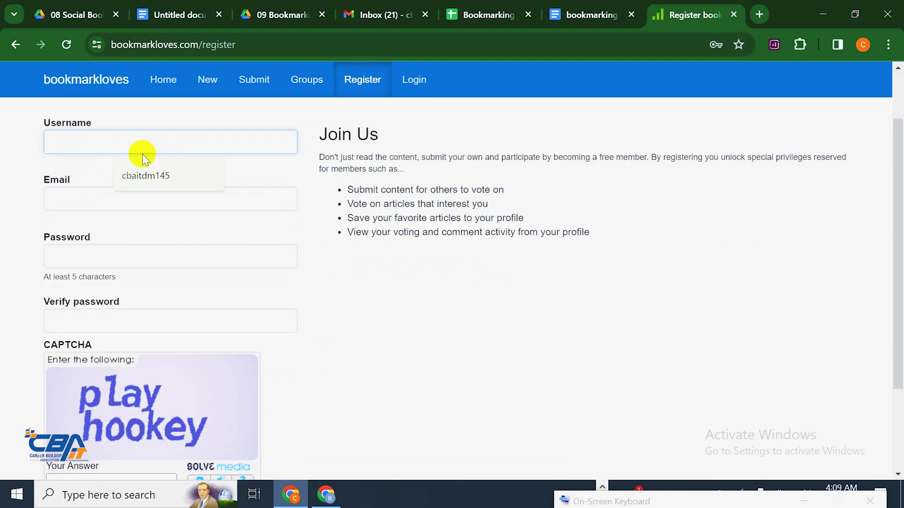
click(594, 15)
scroll(436, 166, up, 20)
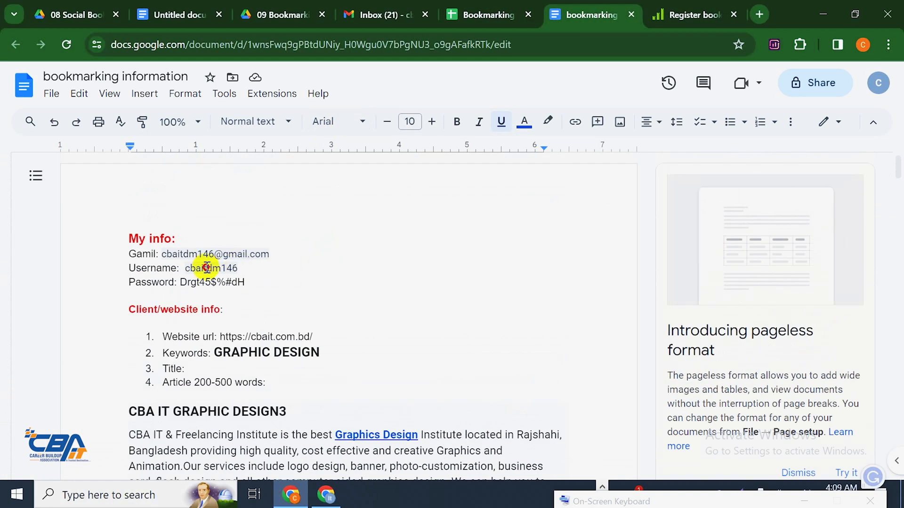
double_click(189, 267)
right_click(197, 267)
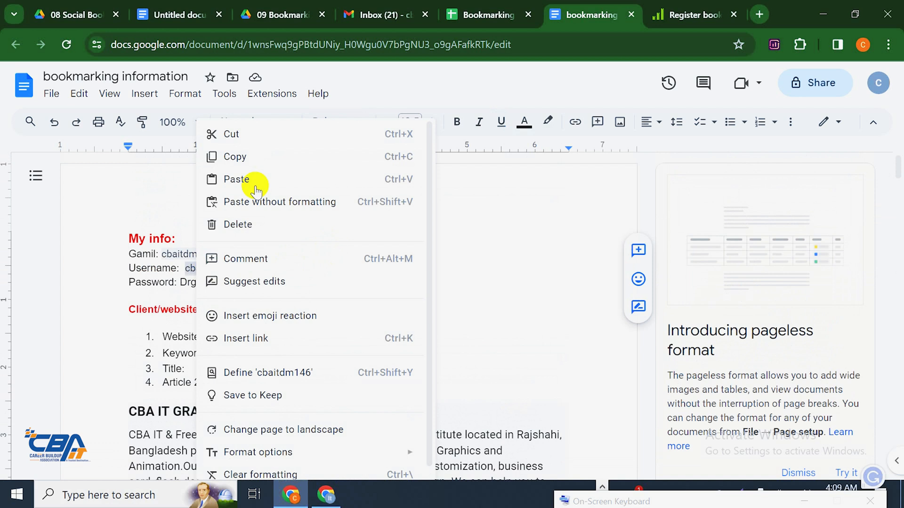
click(288, 154)
click(709, 6)
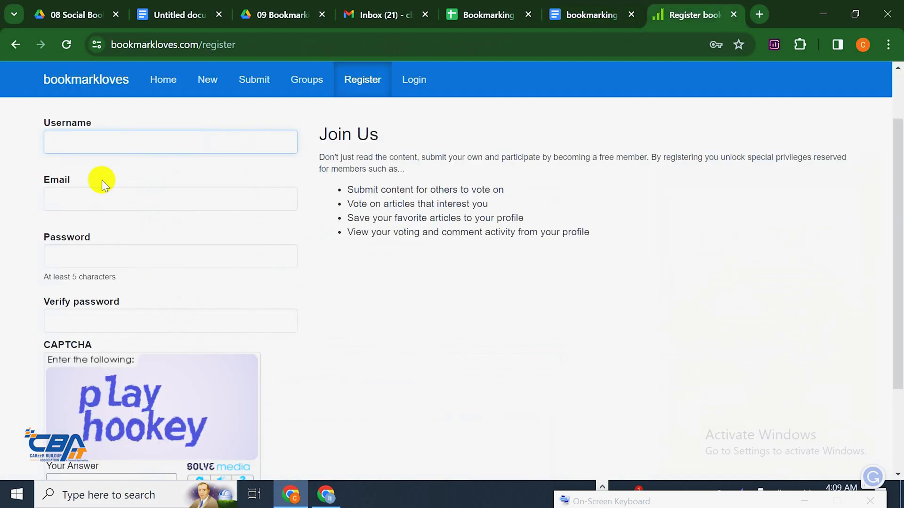
click(109, 143)
key(ctrl+v)
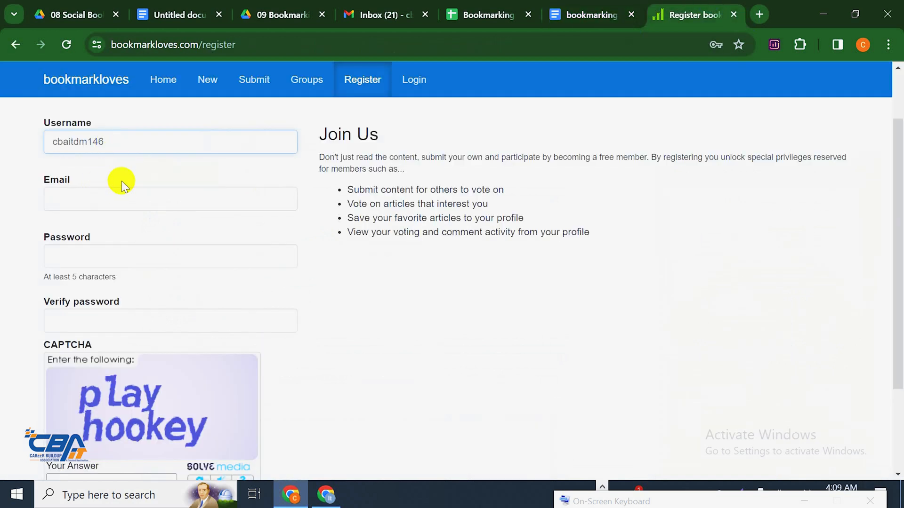
Copy the account e-mail address from the doc into the Email field
click(130, 192)
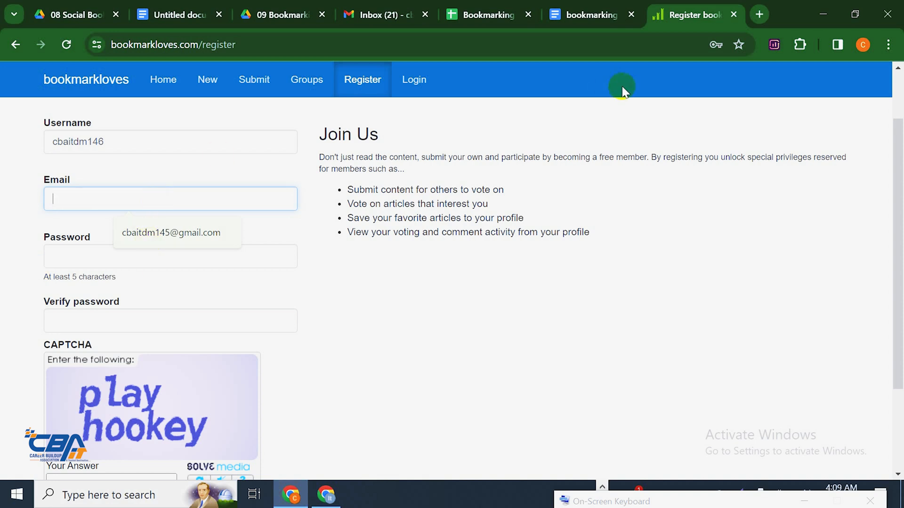
click(593, 14)
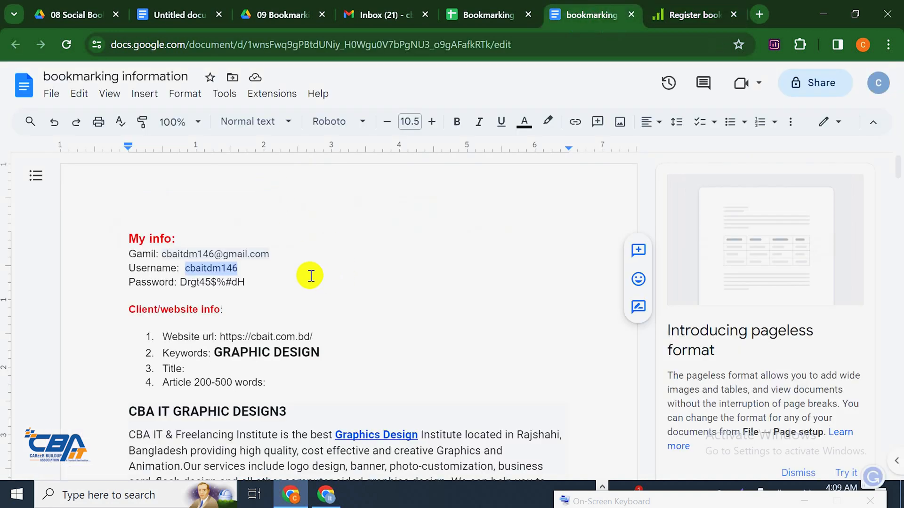
drag(271, 254, 162, 254)
right_click(186, 255)
click(262, 154)
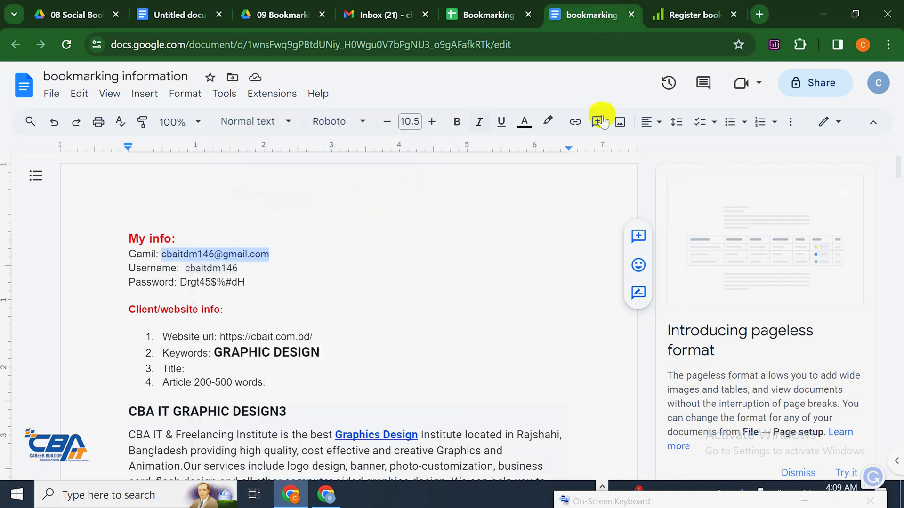
click(695, 13)
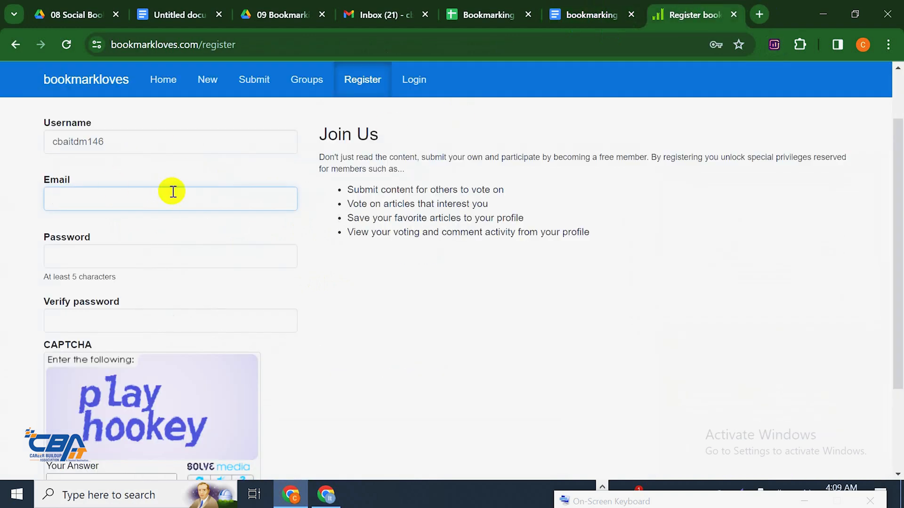
key(ctrl+v)
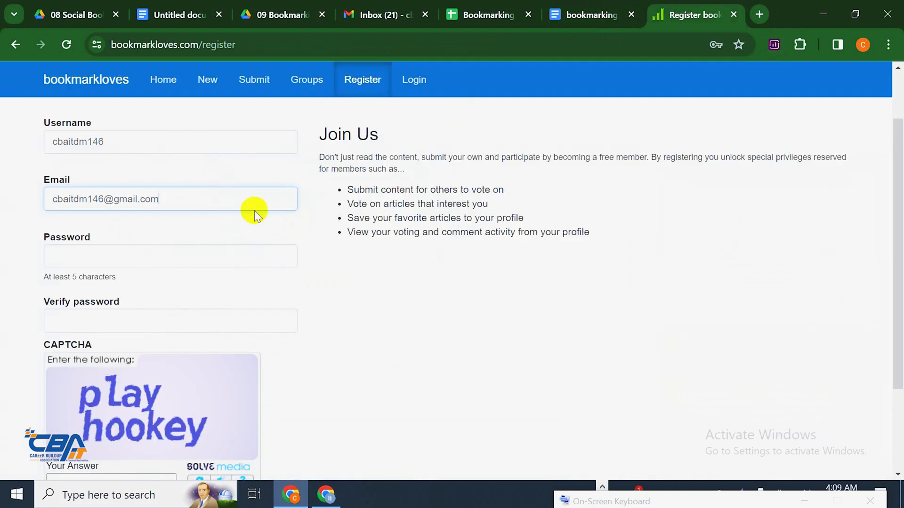
Fill Password and Verify password with the account password copied from the doc
click(185, 248)
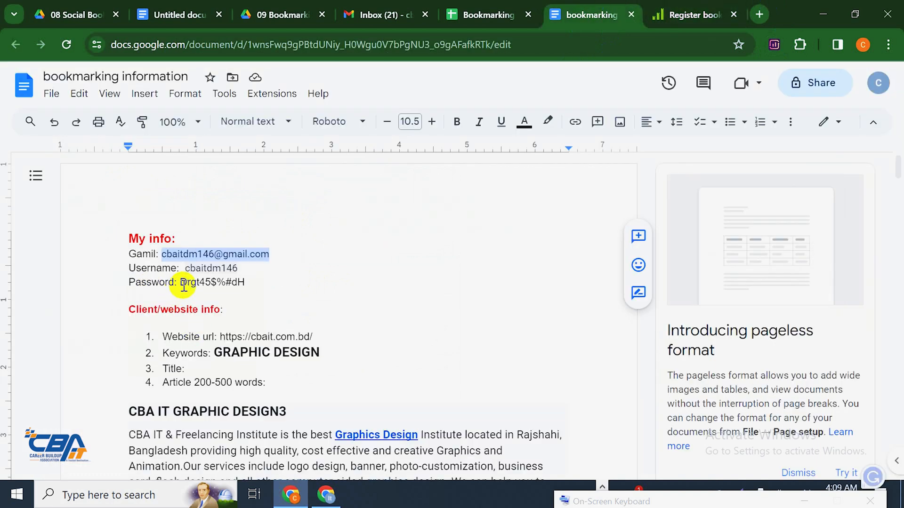
drag(180, 284, 244, 283)
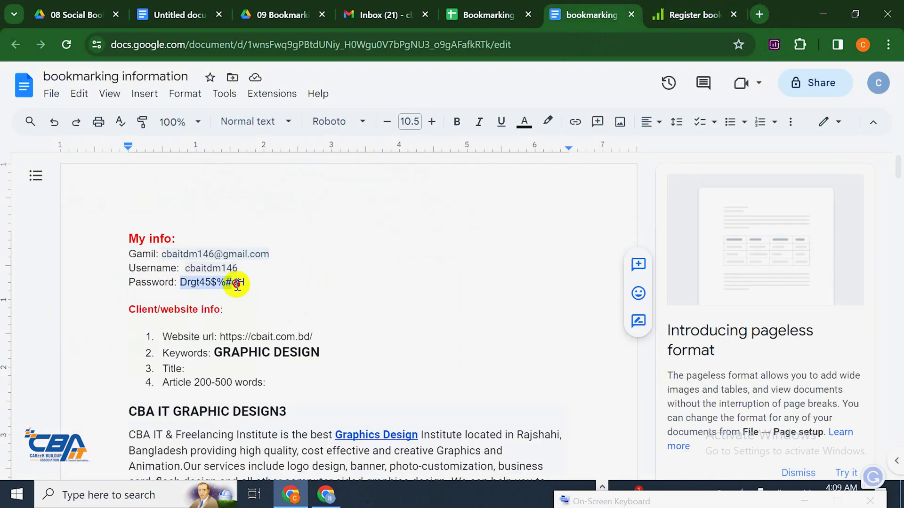
right_click(235, 284)
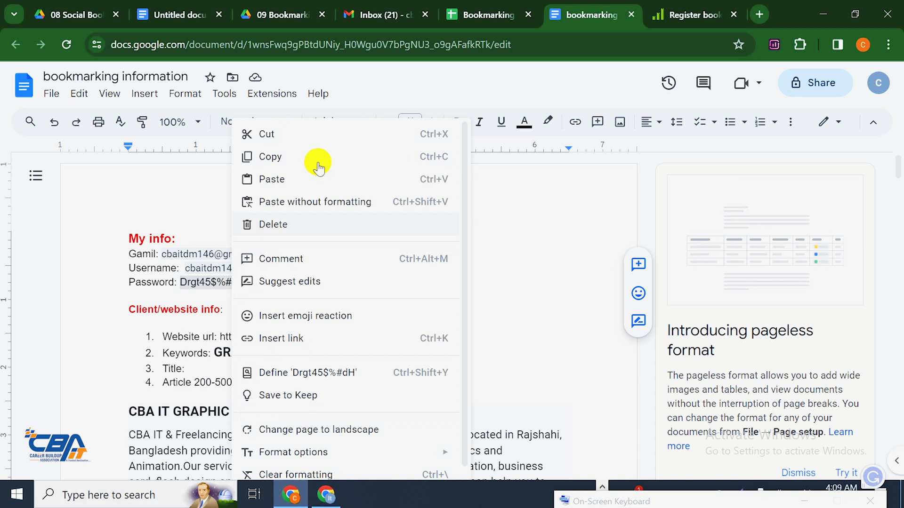
click(555, 104)
click(659, 13)
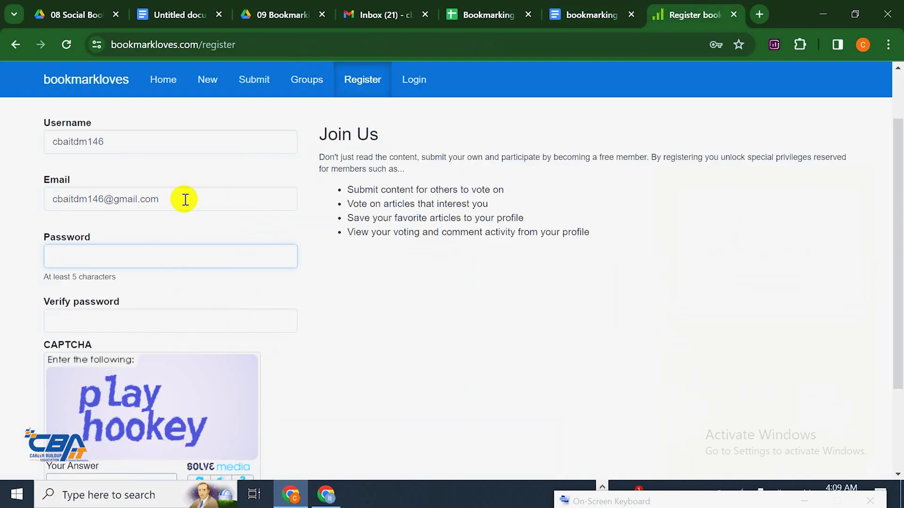
key(ctrl+v)
scroll(134, 246, down, 1)
click(171, 253)
key(ctrl+v)
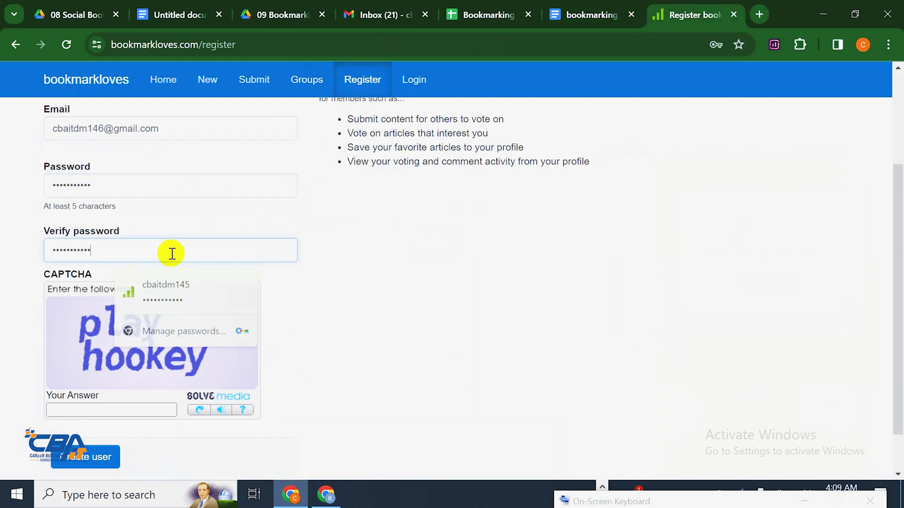
scroll(190, 256, down, 1)
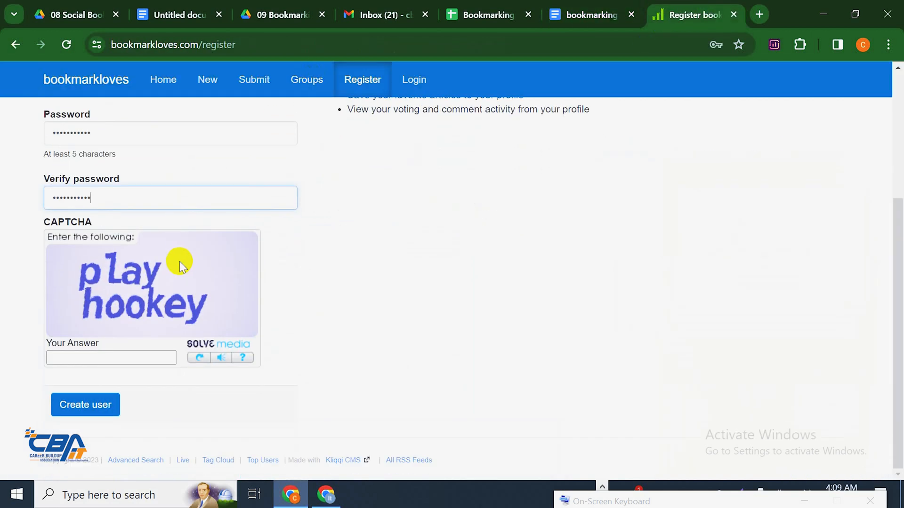
Answer the CAPTCHA with 'play hookey' and create the bookmarkloves user account
click(106, 359)
text(p)
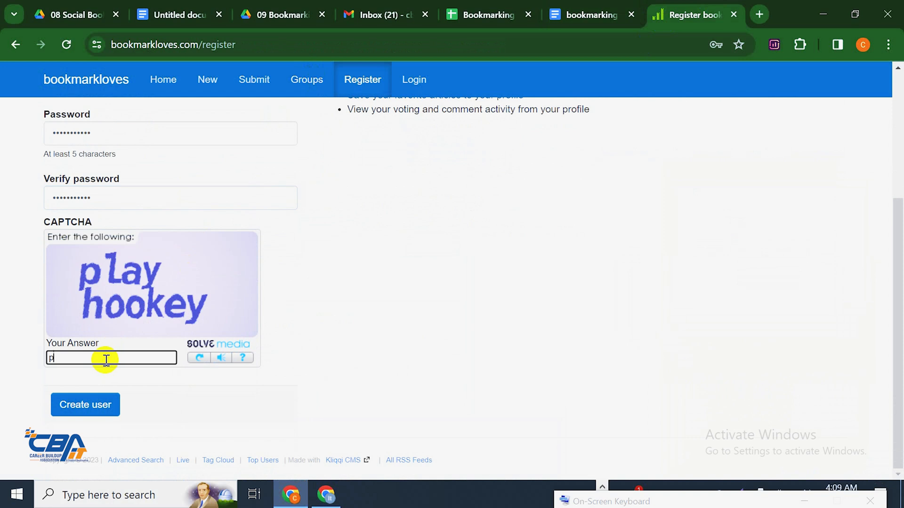
text(la)
click(614, 500)
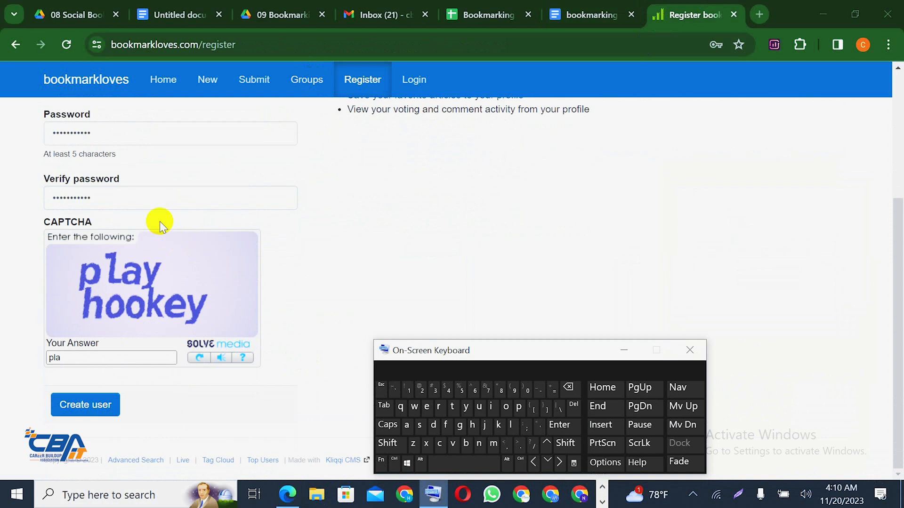
click(120, 356)
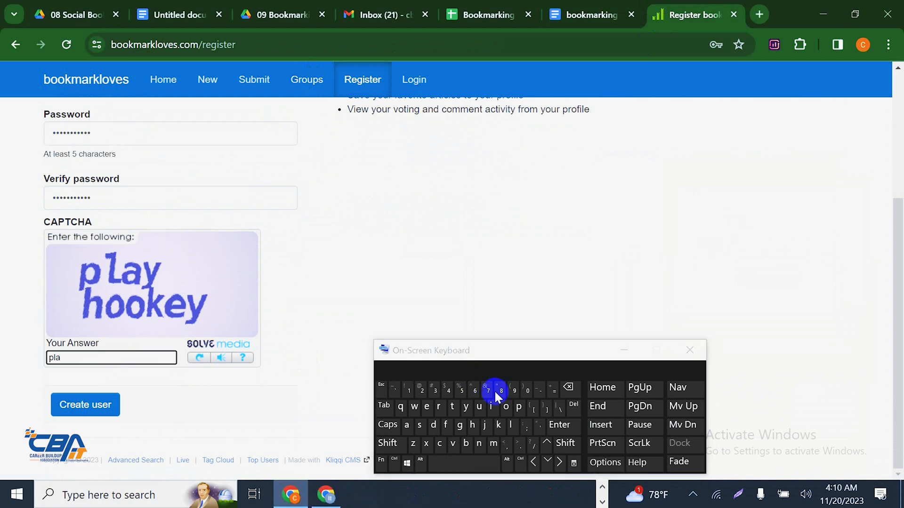
click(467, 408)
click(389, 370)
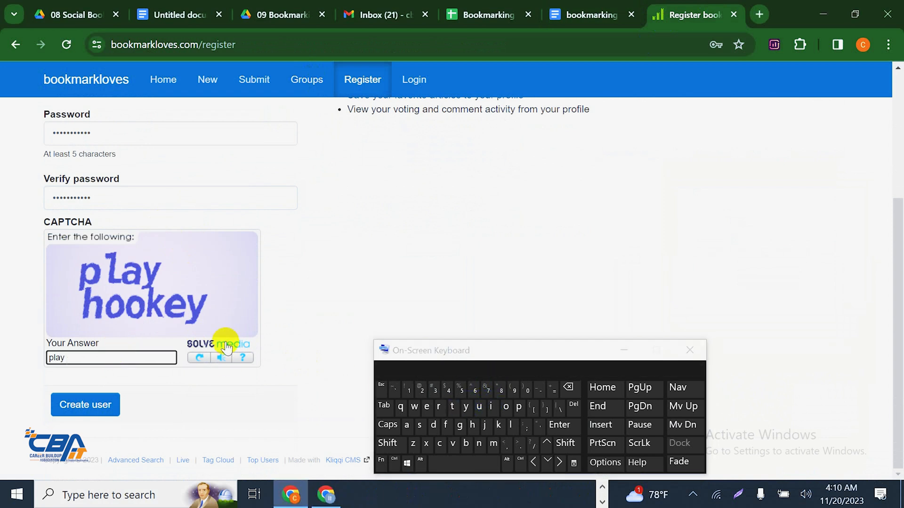
text(hook)
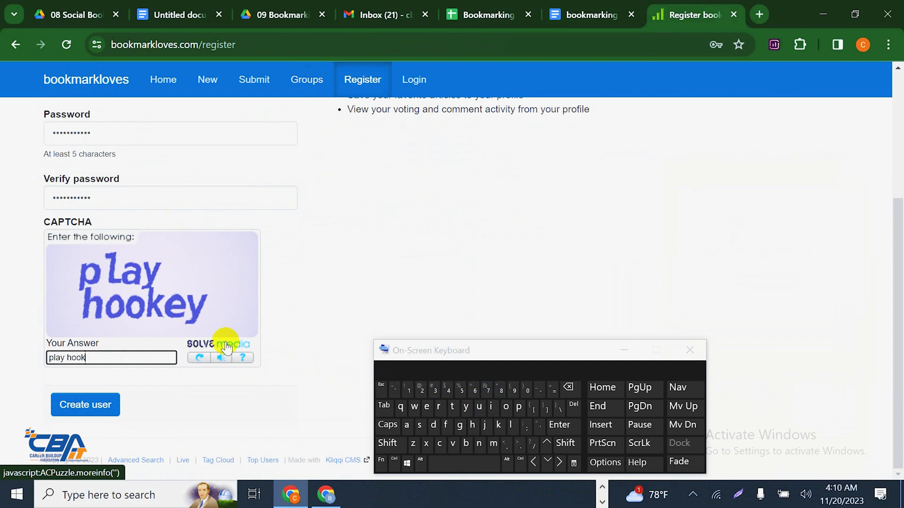
text(e)
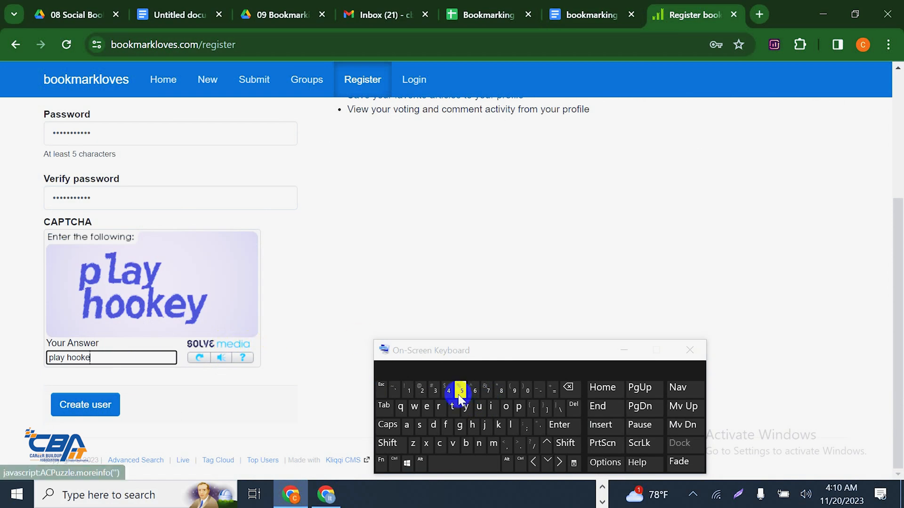
click(466, 407)
drag(500, 347, 647, 501)
click(105, 407)
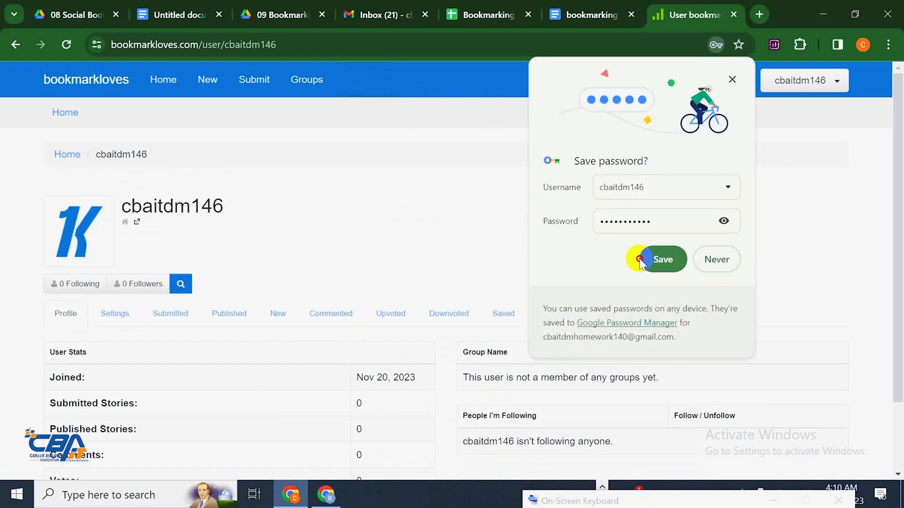
Save the new account's password in Chrome's save-password prompt
click(640, 259)
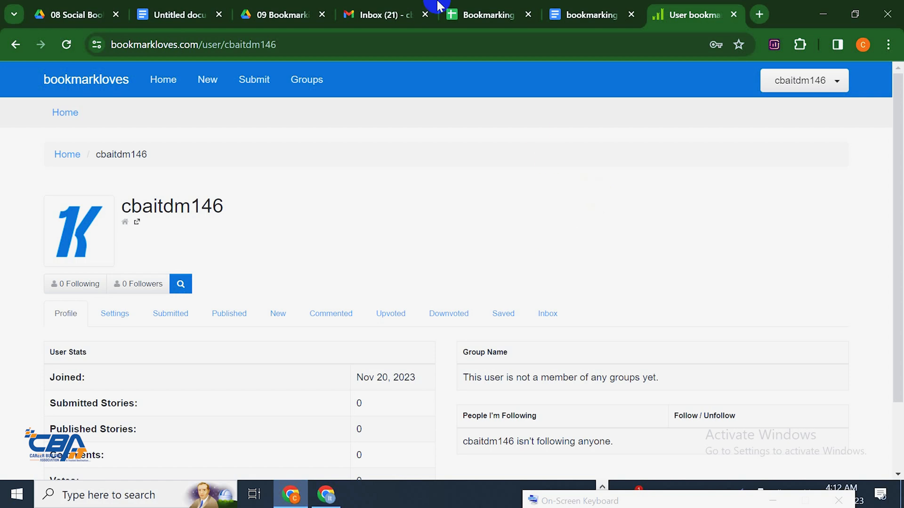
click(252, 81)
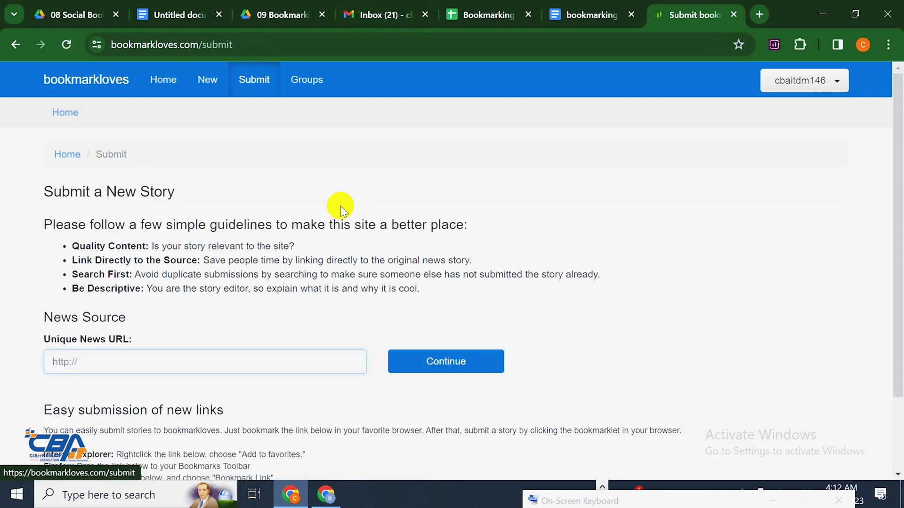
scroll(329, 225, down, 2)
click(222, 295)
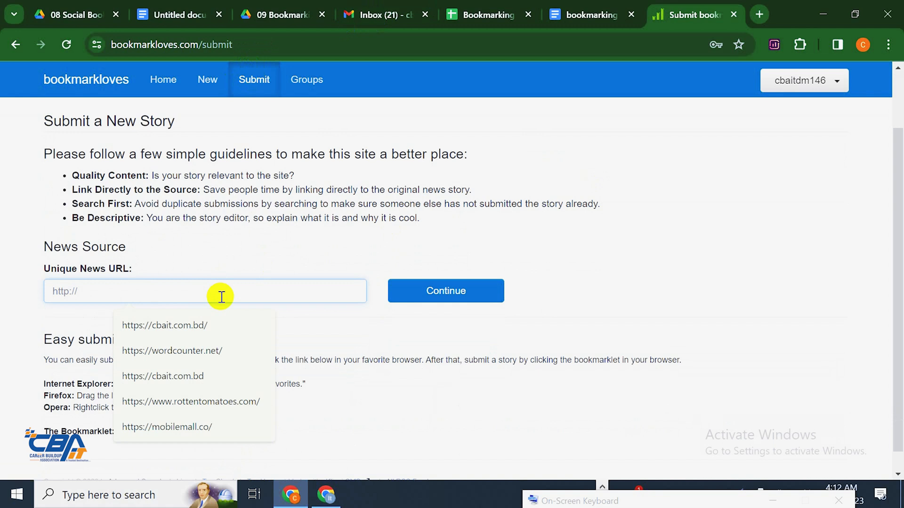
click(213, 324)
click(591, 15)
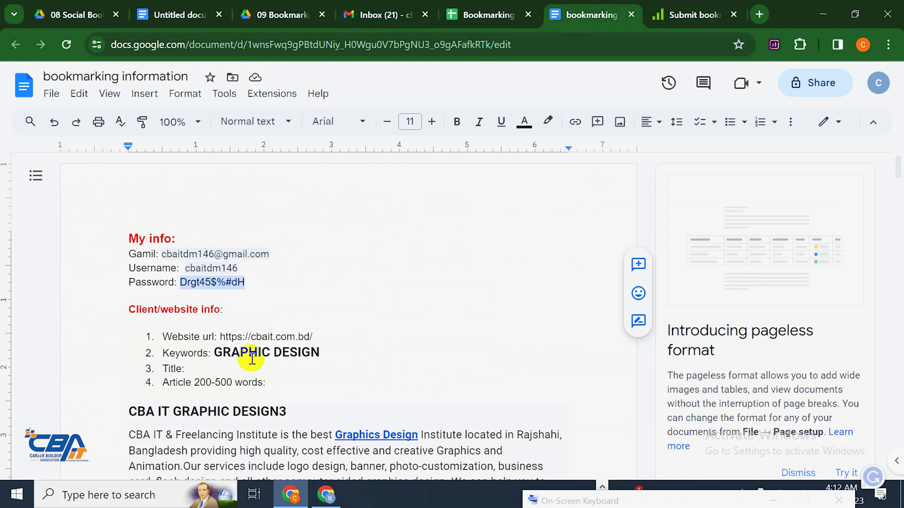
drag(220, 336, 304, 336)
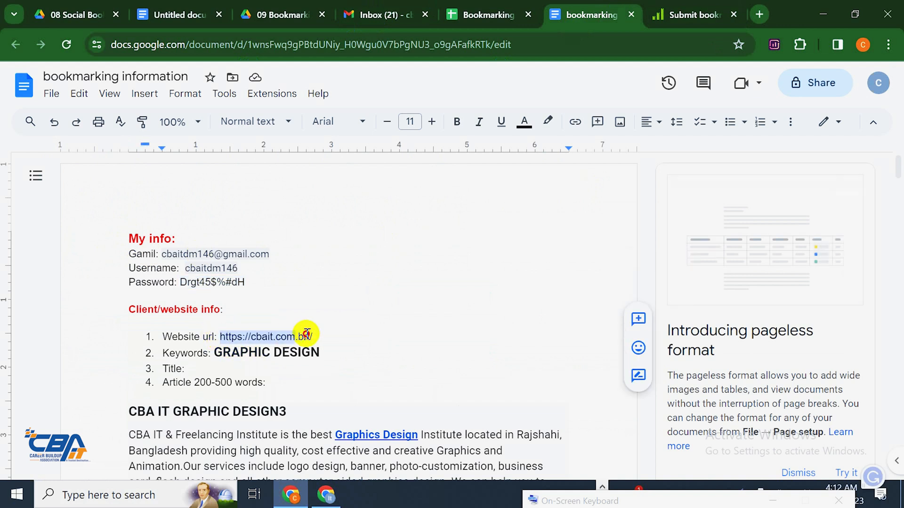
right_click(307, 336)
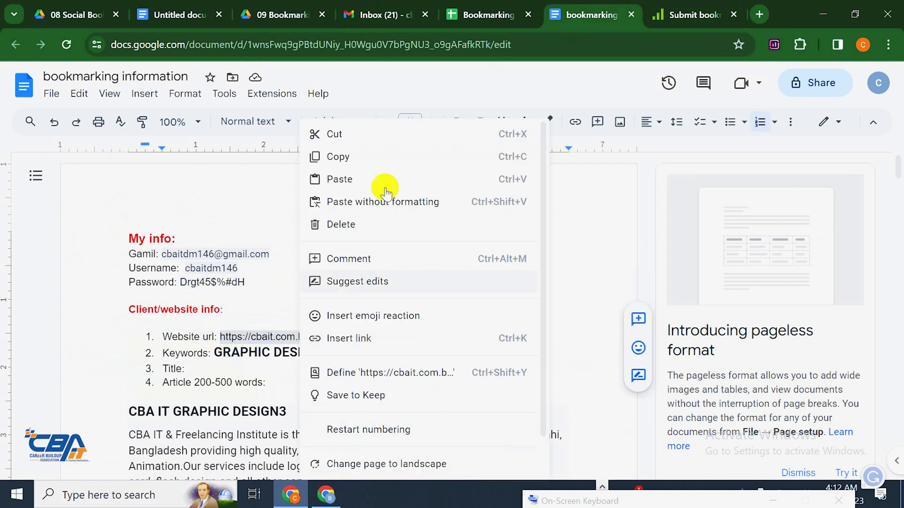
click(359, 156)
click(678, 15)
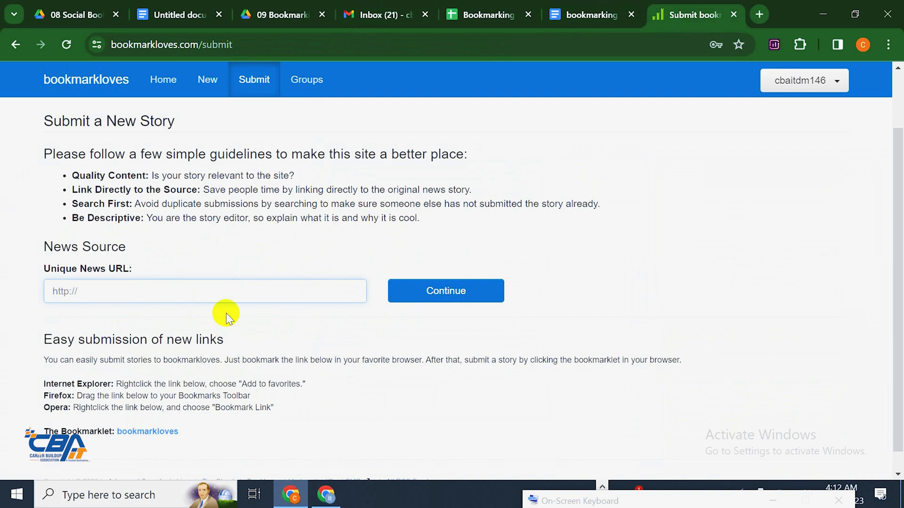
key(ctrl+v)
click(418, 293)
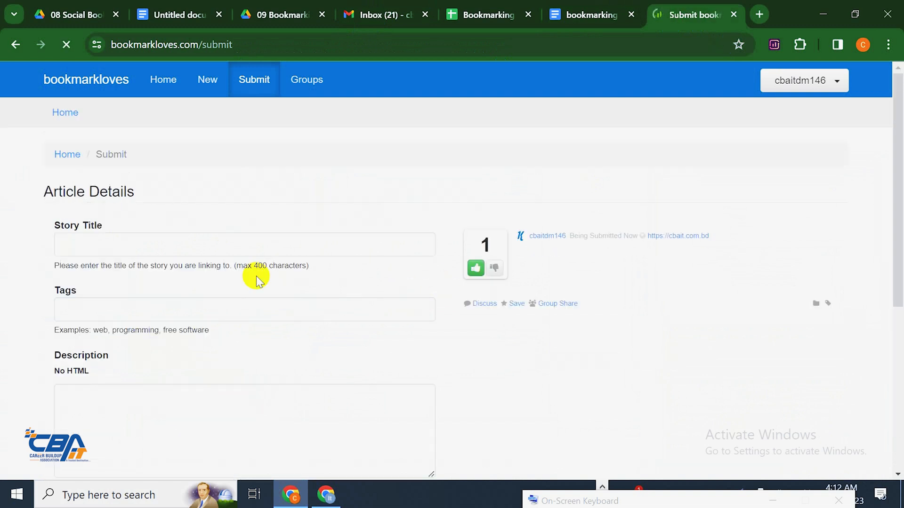
Copy the heading 'CBA IT GRAPHIC DESIGN3' from the doc for the story title
click(210, 246)
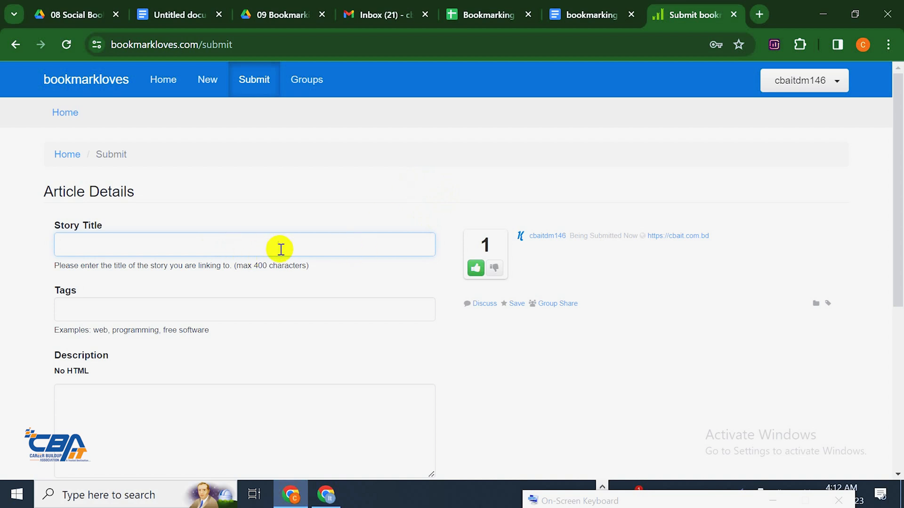
click(612, 7)
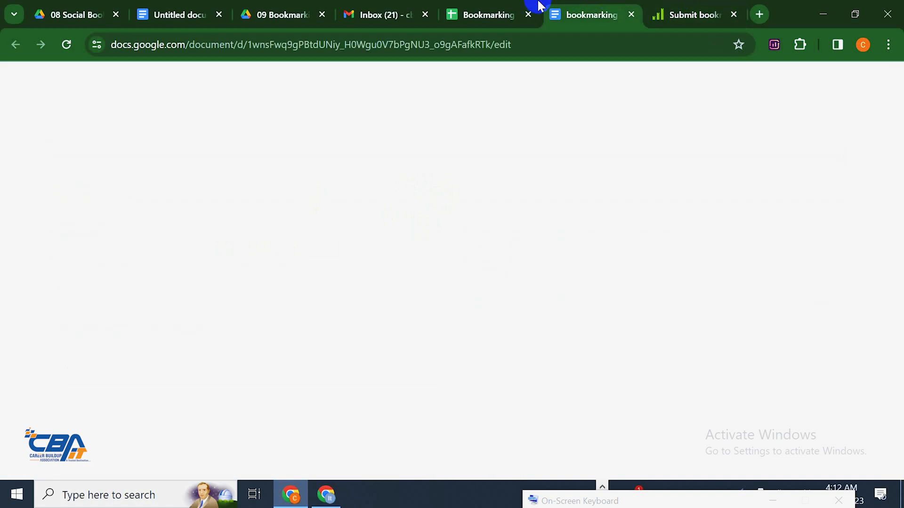
scroll(346, 240, down, 3)
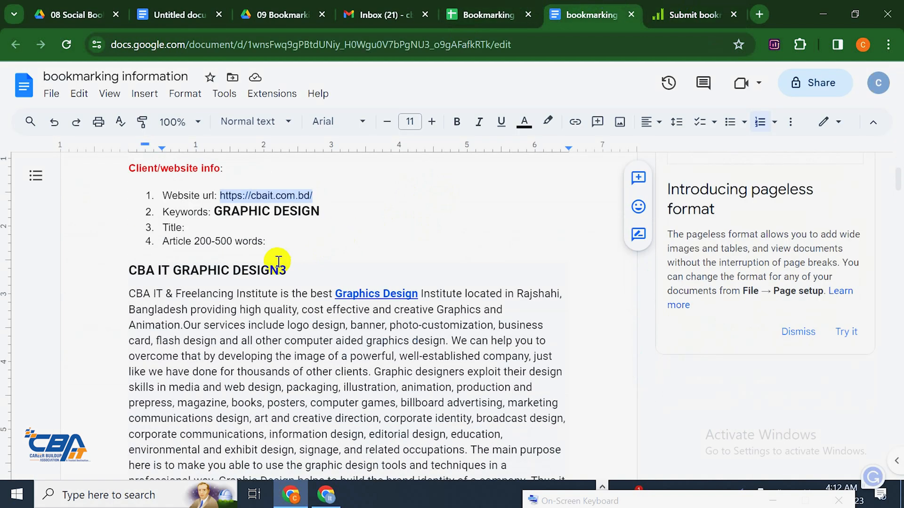
drag(287, 271, 129, 271)
right_click(165, 271)
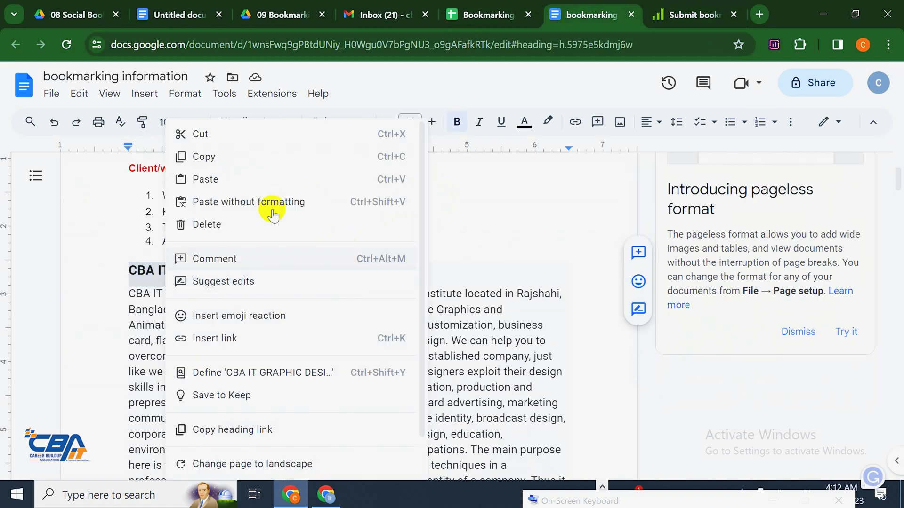
click(244, 155)
Set the story title to CBA IT GRAPHIC DESIGN3 and the tag to GRAPHIC DESIGN
click(679, 19)
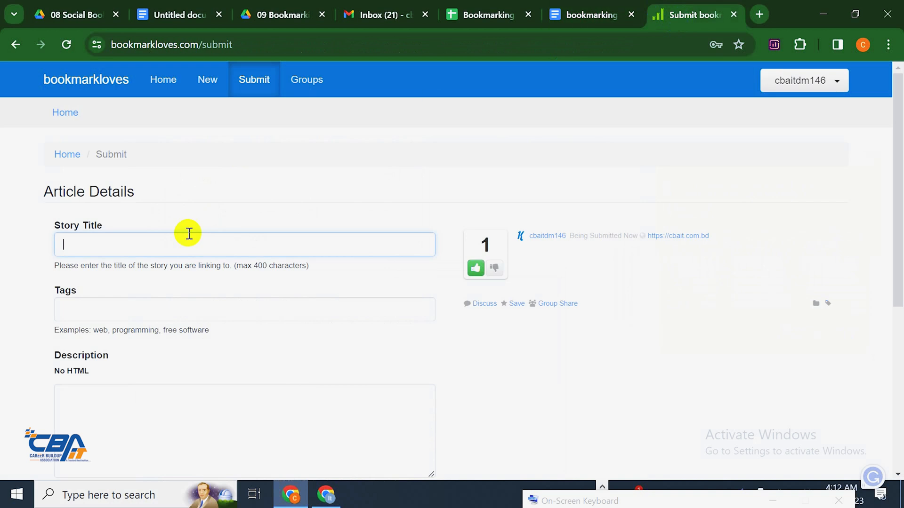
key(ctrl+v)
click(174, 309)
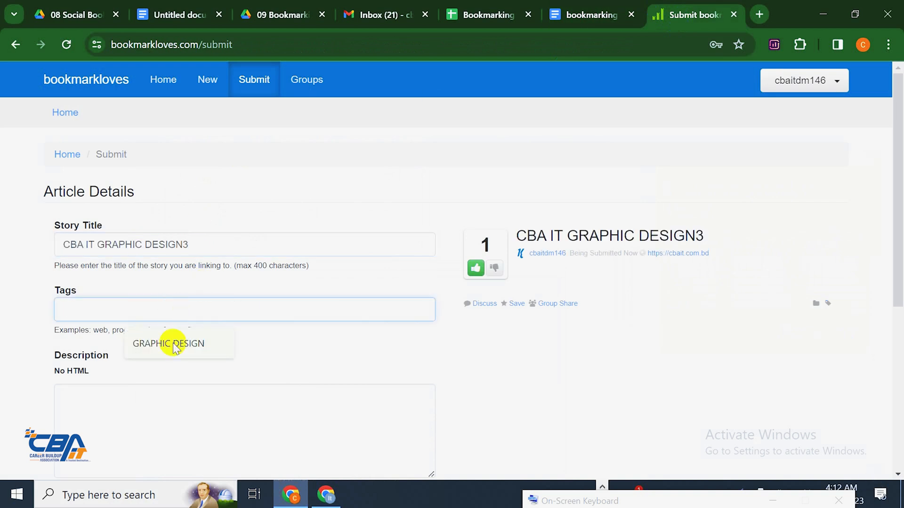
click(174, 344)
scroll(203, 320, down, 1)
Copy the CBA IT article text from the doc into the Description field
click(212, 330)
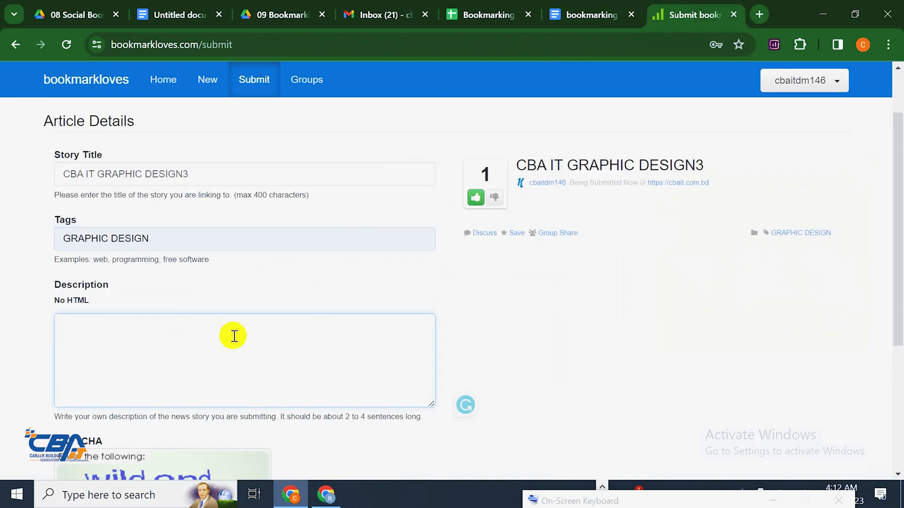
scroll(217, 323, down, 1)
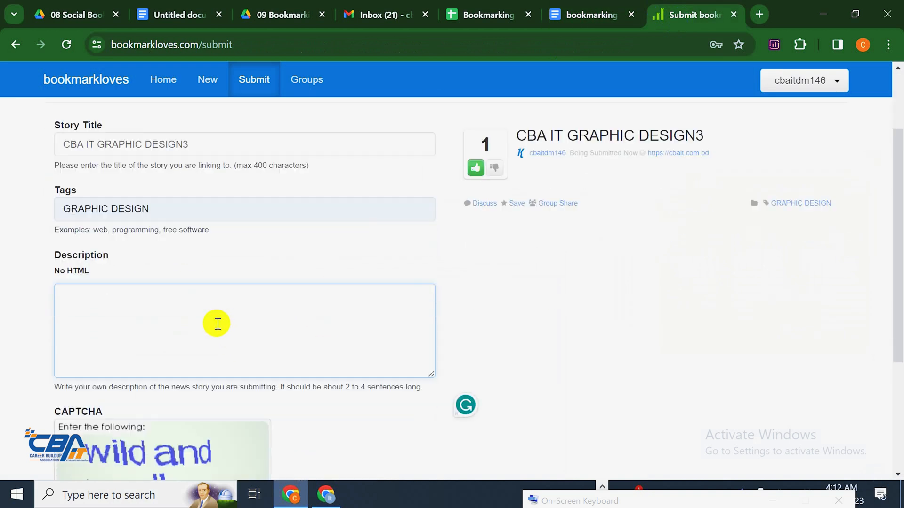
click(607, 9)
scroll(188, 264, down, 2)
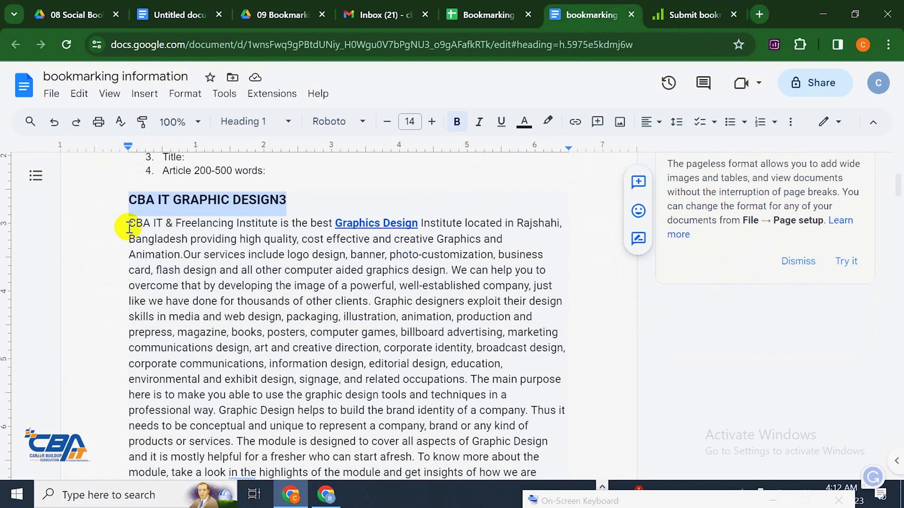
drag(128, 226, 427, 383)
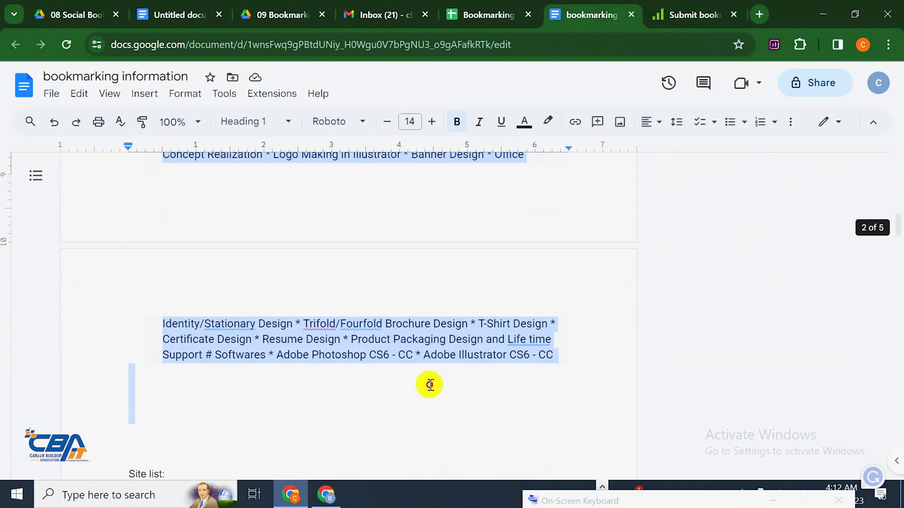
right_click(441, 339)
click(504, 157)
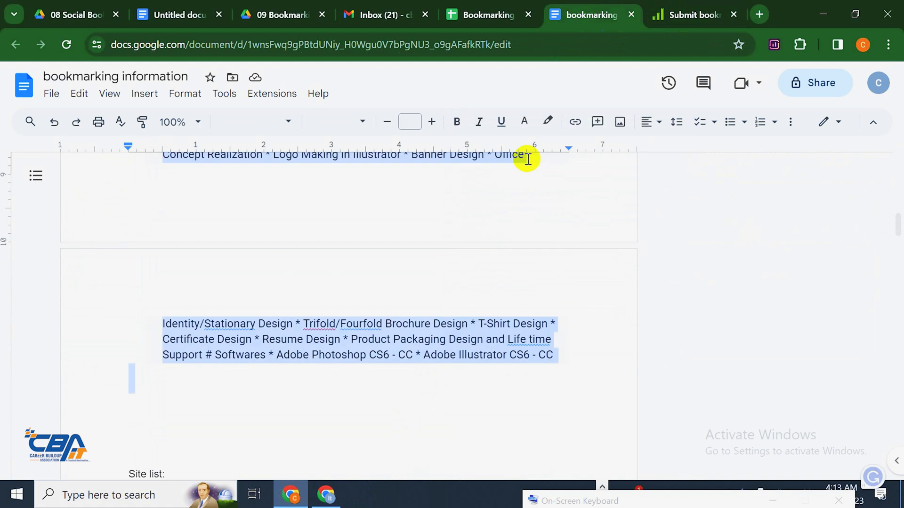
click(687, 9)
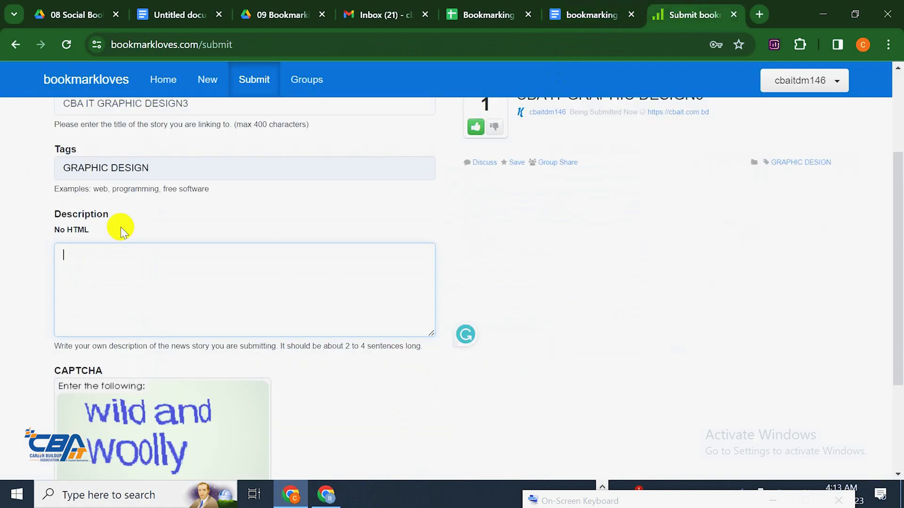
key(ctrl+v)
scroll(581, 207, up, 2)
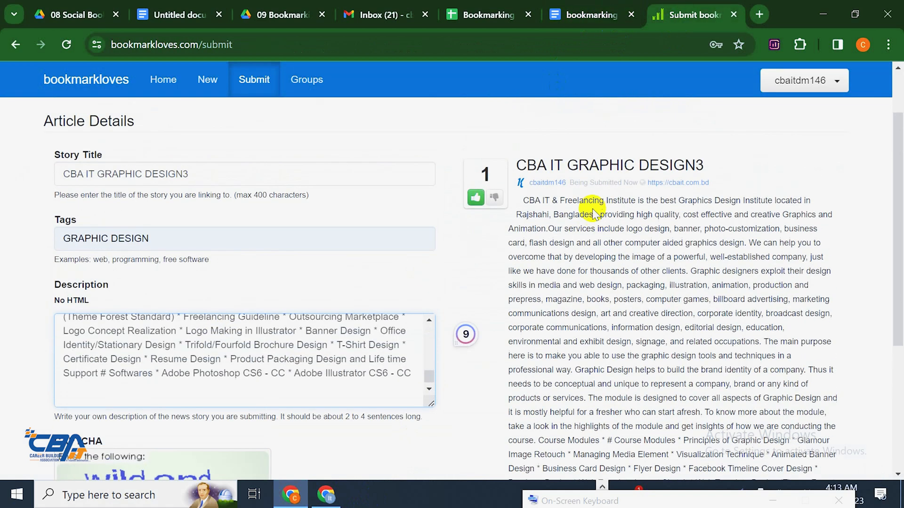
scroll(595, 230, down, 5)
scroll(603, 268, up, 5)
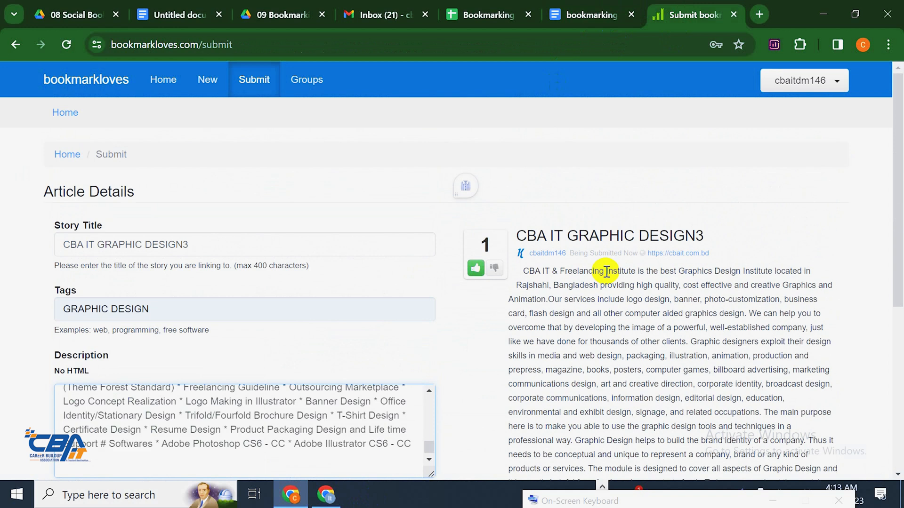
scroll(264, 297, down, 5)
Type the CAPTCHA answer 'Wild adn woolly' using the on-screen keyboard
click(127, 361)
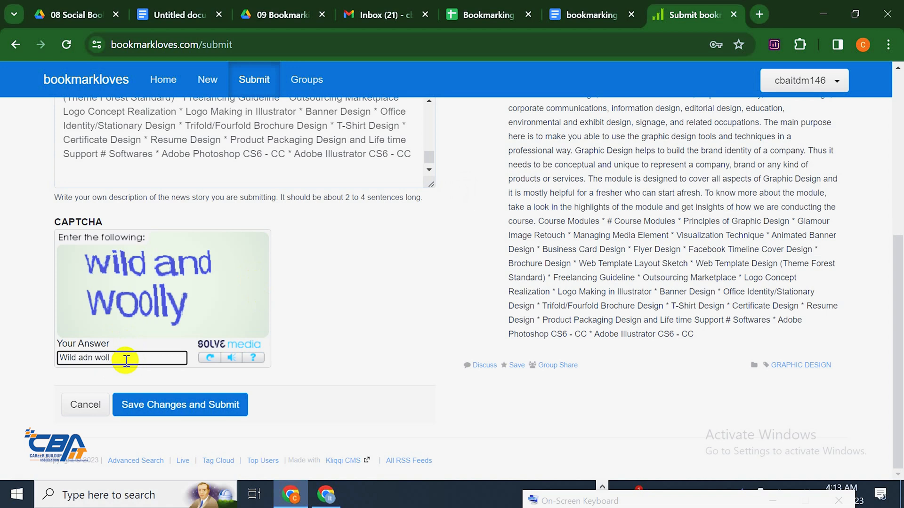
drag(688, 500, 496, 379)
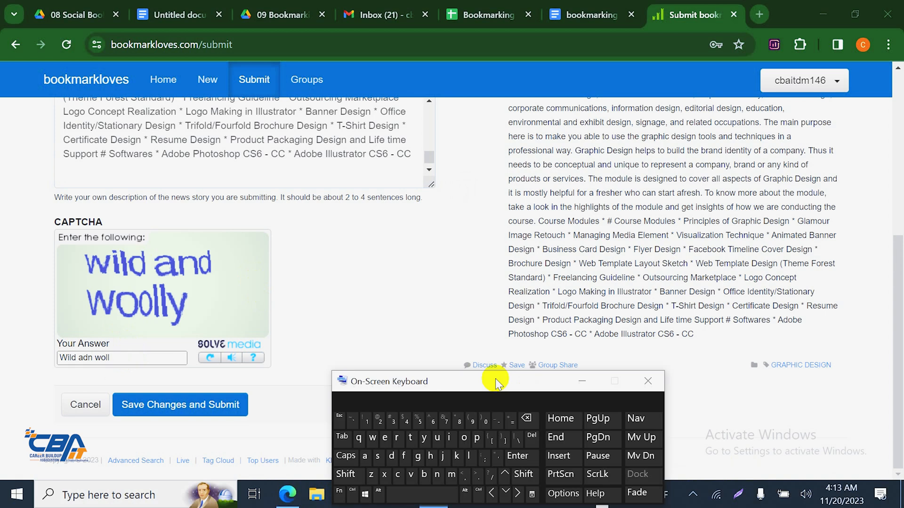
click(122, 358)
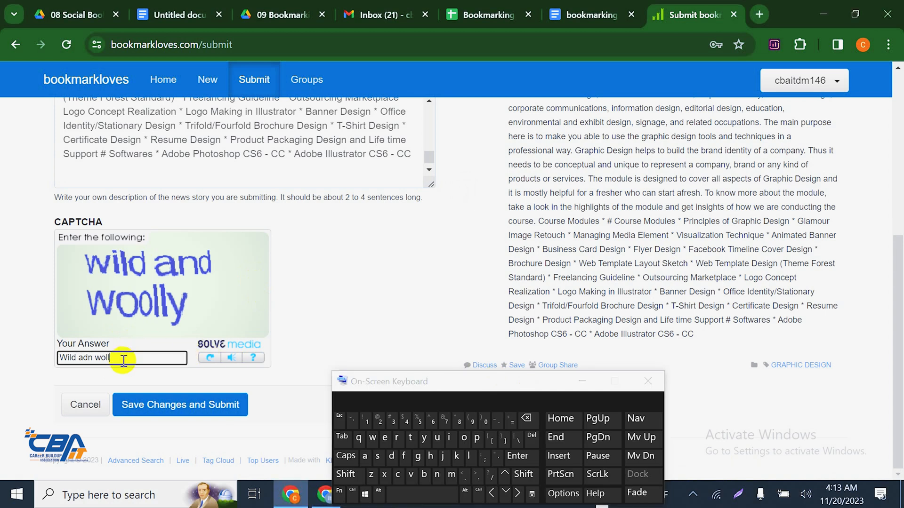
click(424, 438)
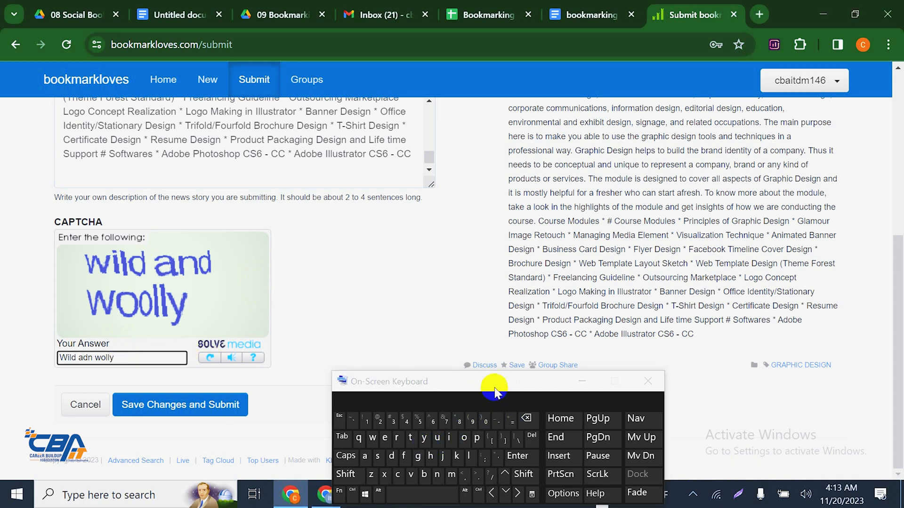
drag(492, 382, 650, 458)
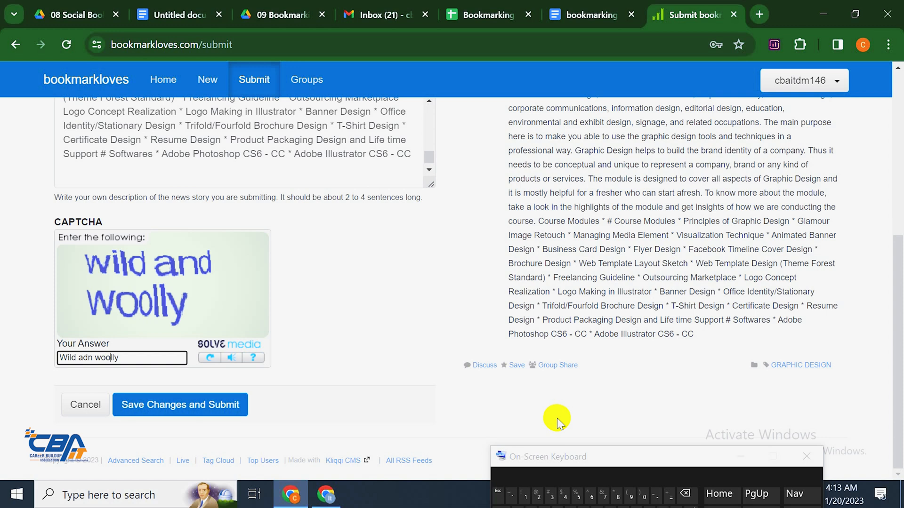
Submit the story, get an Invalid captcha error, and re-enter GRAPHIC DESIGN as the tag
click(228, 405)
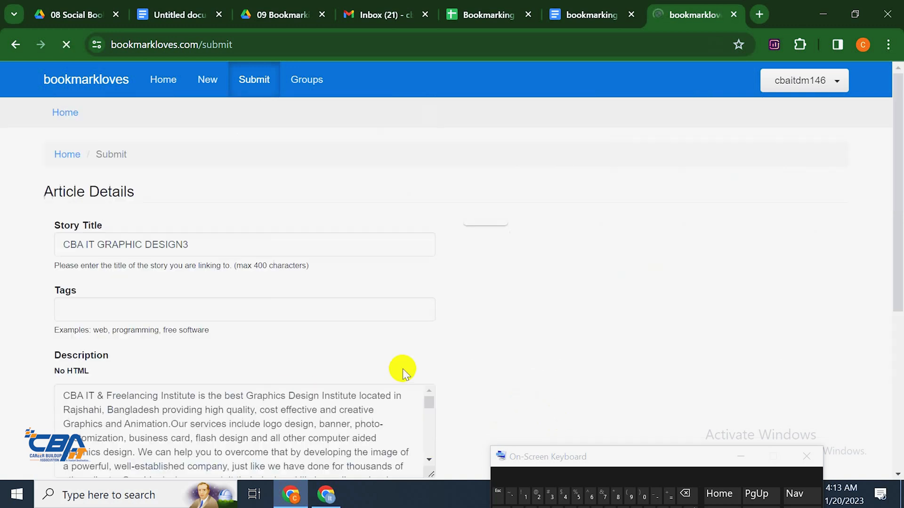
scroll(395, 311, down, 6)
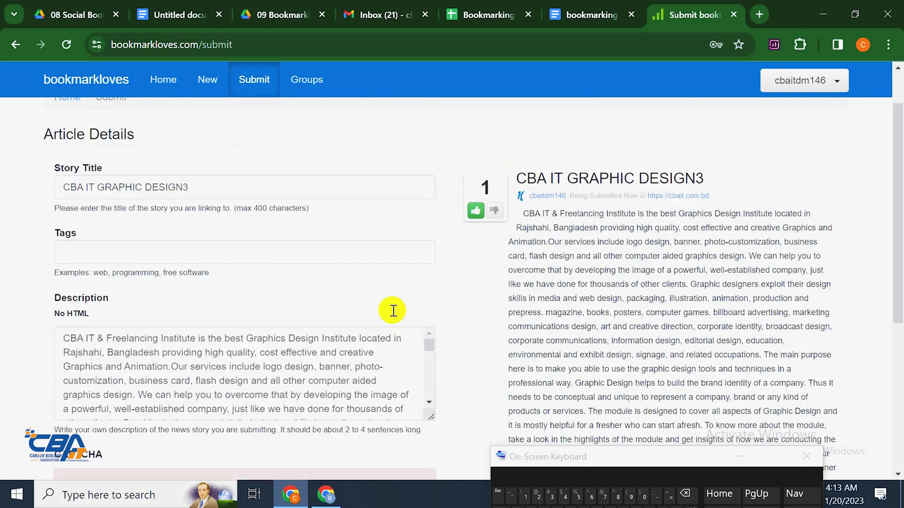
scroll(122, 297, up, 6)
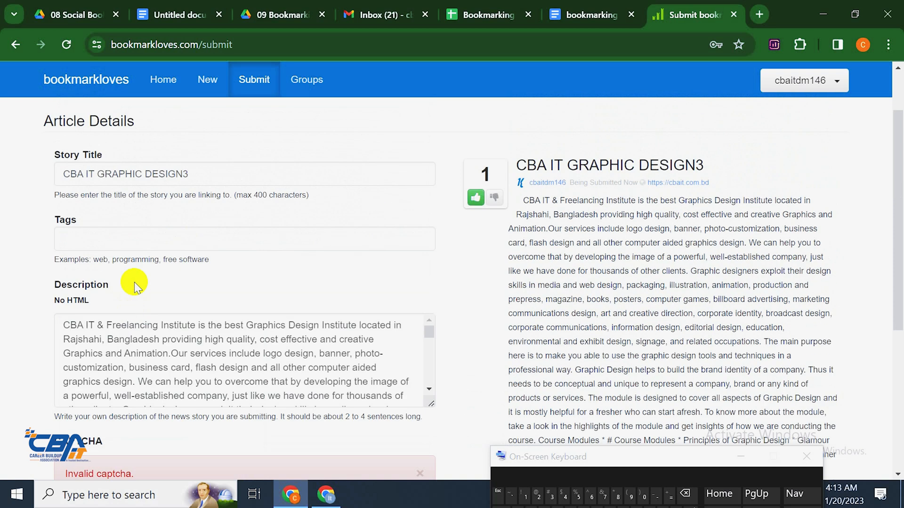
click(128, 245)
key(ctrl+v)
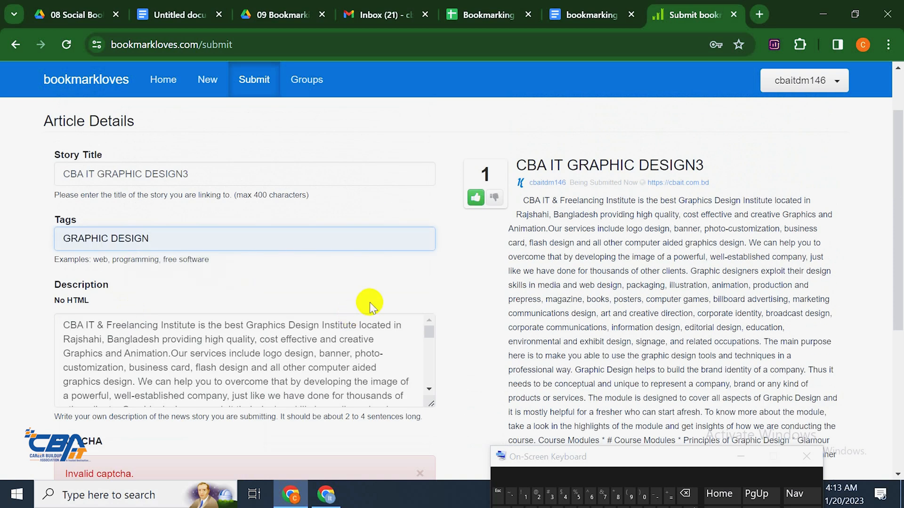
scroll(370, 300, down, 6)
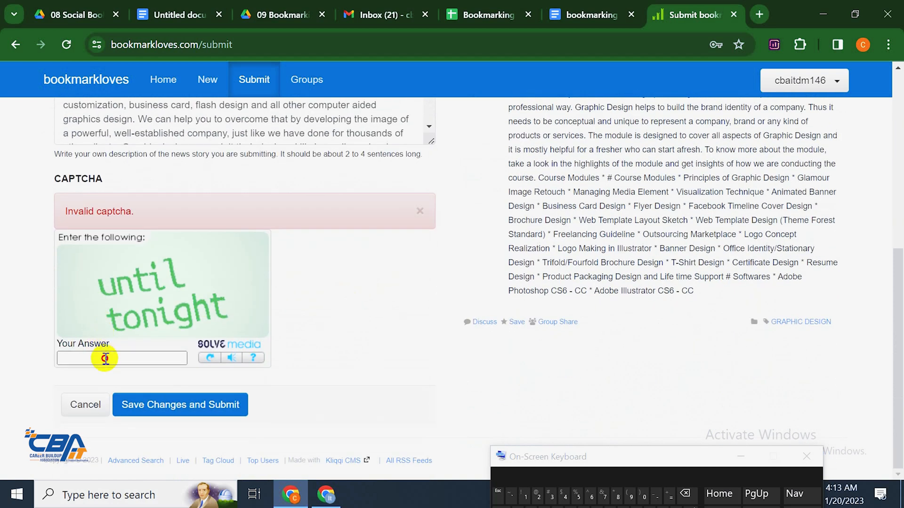
Answer the new CAPTCHA with 'until tonight' and submit the story
click(106, 357)
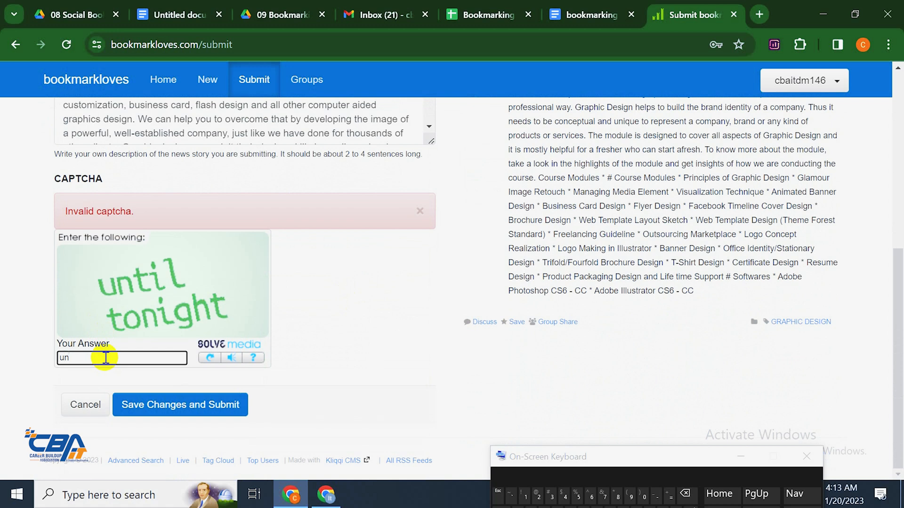
drag(589, 451, 456, 392)
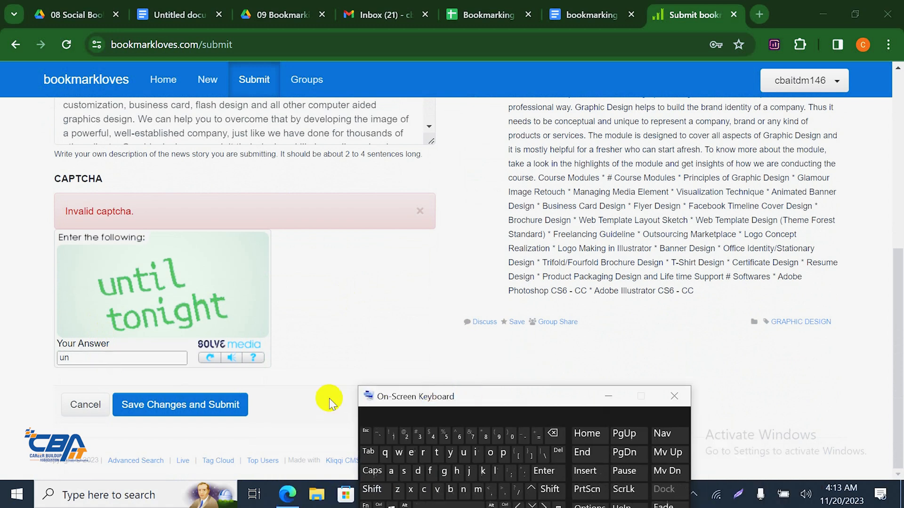
click(119, 358)
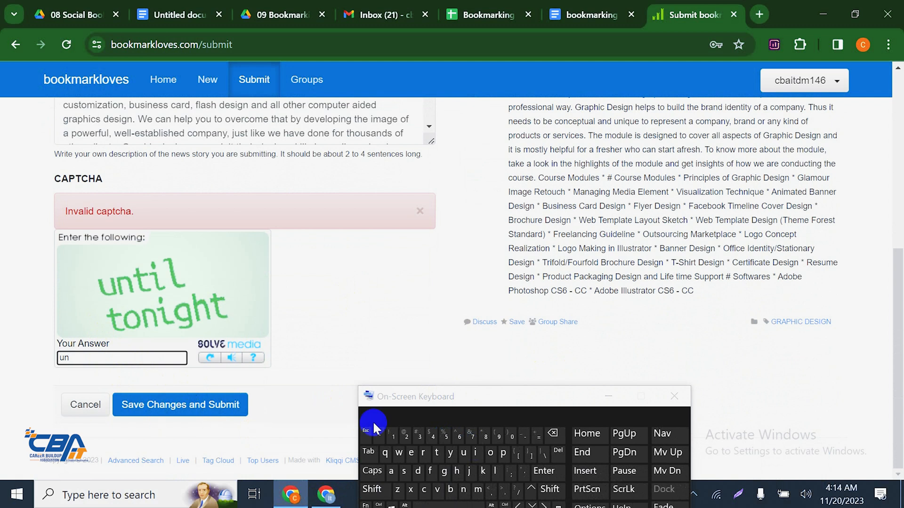
click(436, 453)
click(476, 453)
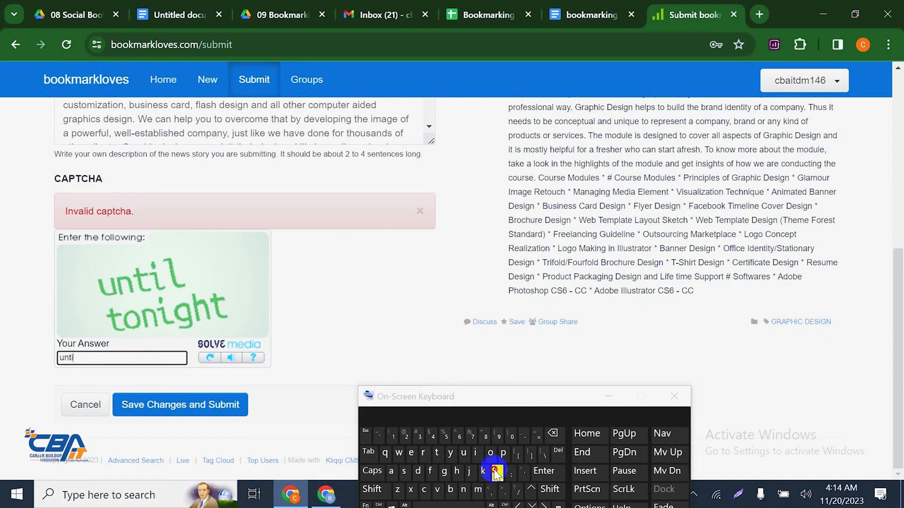
click(495, 471)
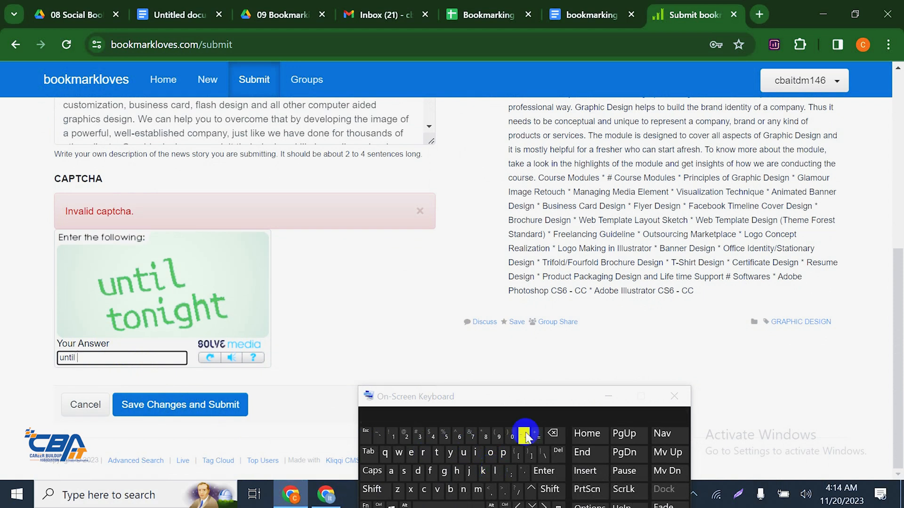
click(437, 453)
text(o)
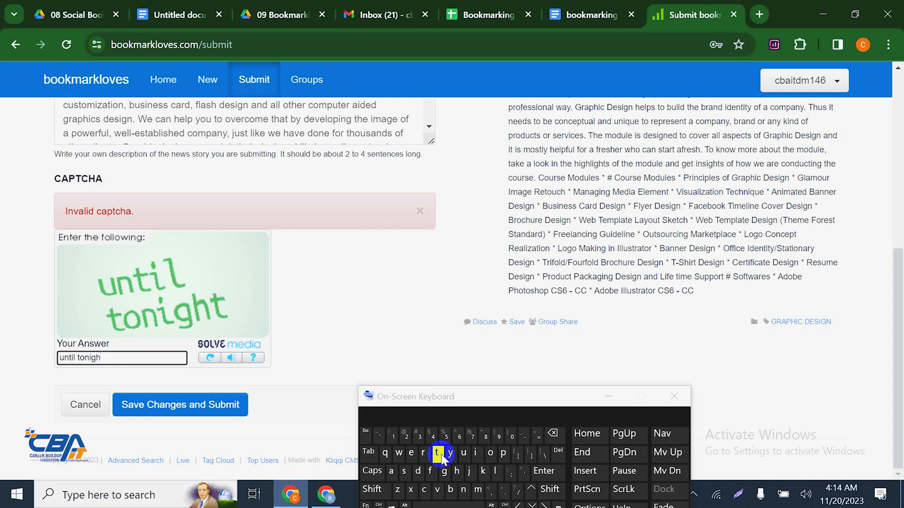
text(nigh)
click(437, 453)
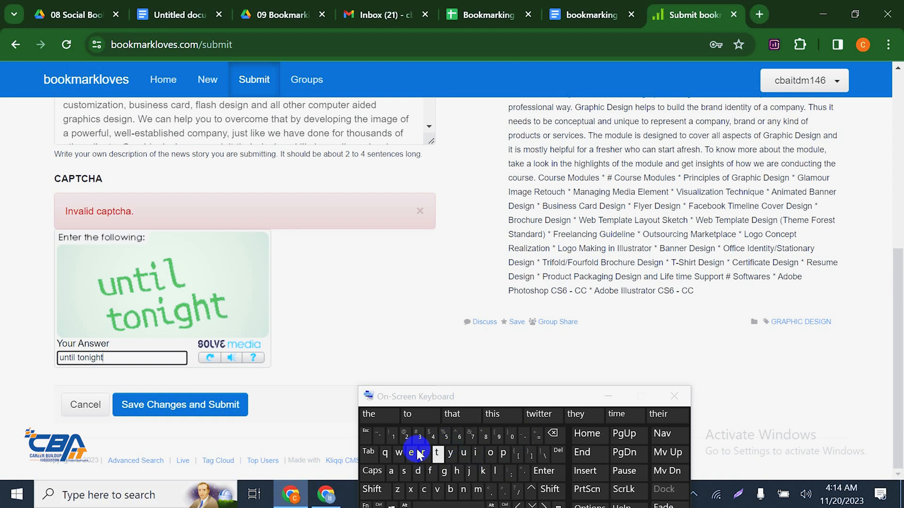
click(190, 403)
Submit the story so the CBA IT GRAPHIC DESIGN3 page is published
click(674, 396)
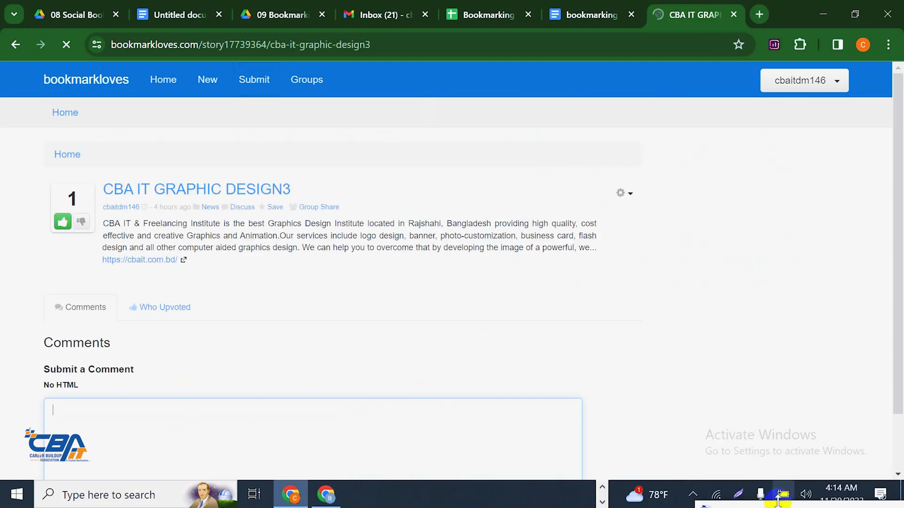
drag(780, 507, 767, 484)
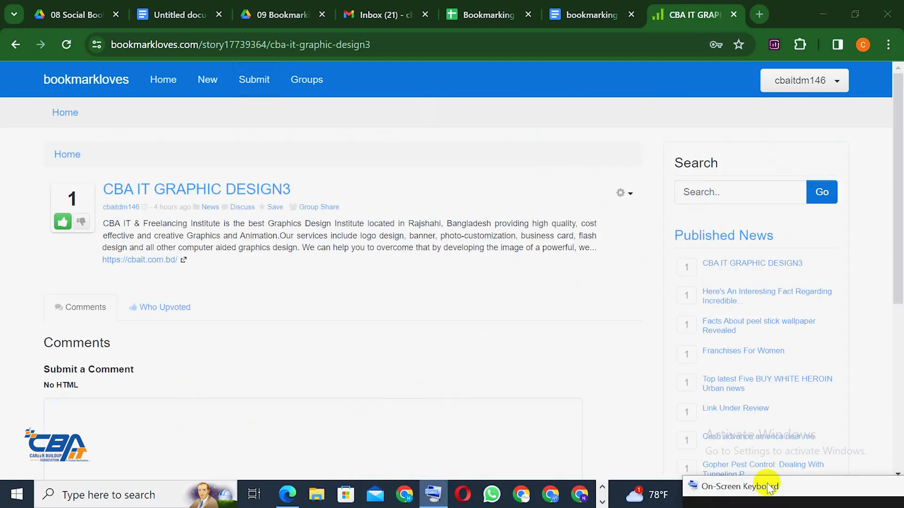
scroll(413, 250, down, 6)
scroll(405, 256, up, 6)
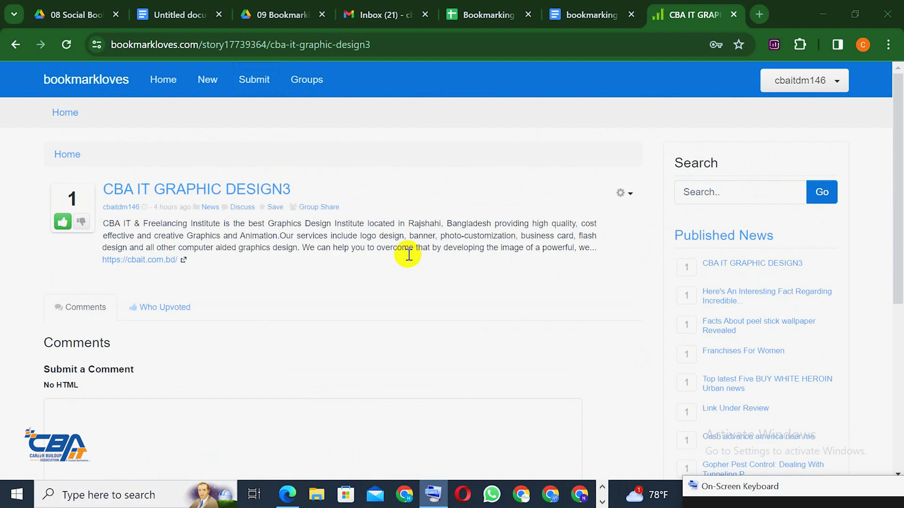
Copy the story URL bookmarkloves.com/story17739364/cba-it-graphic-design3 from the address bar
double_click(427, 42)
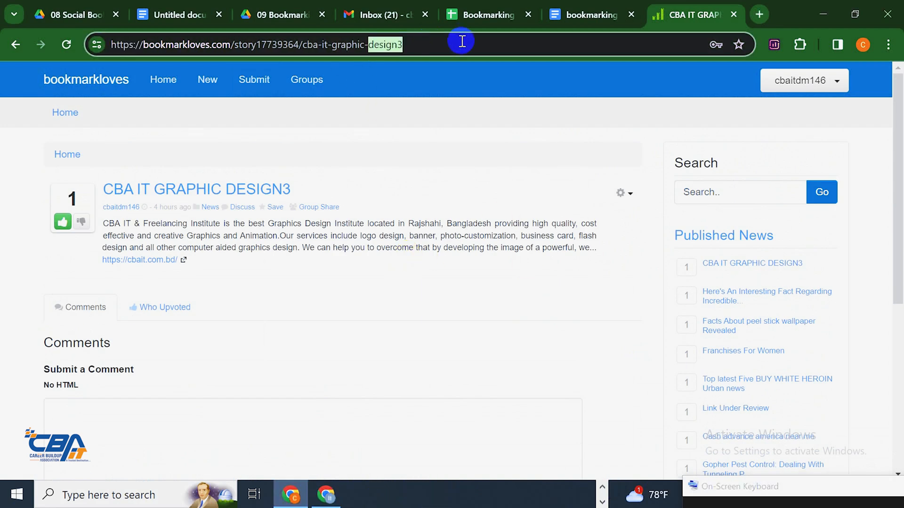
key(ctrl+a)
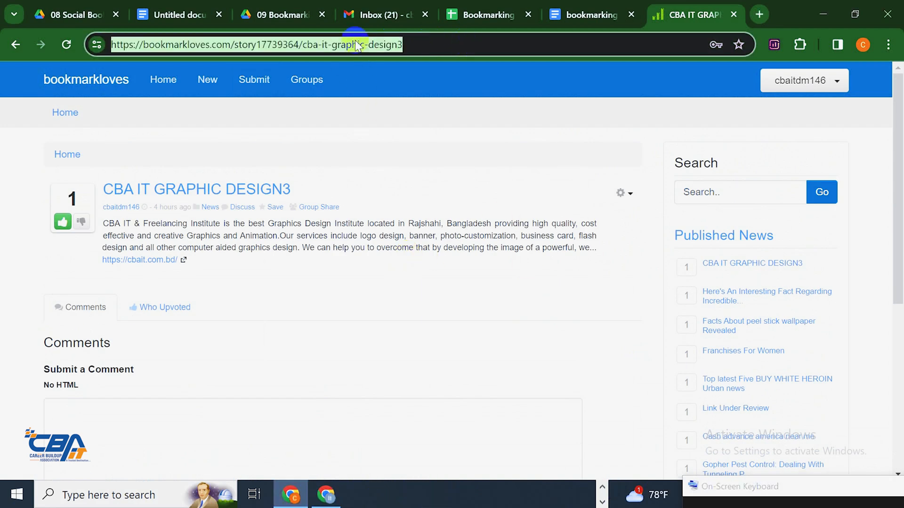
right_click(412, 45)
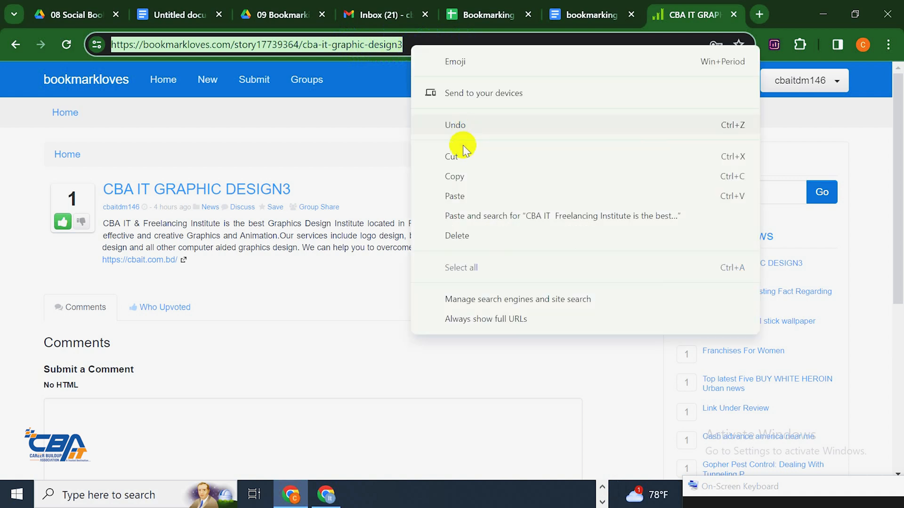
click(471, 175)
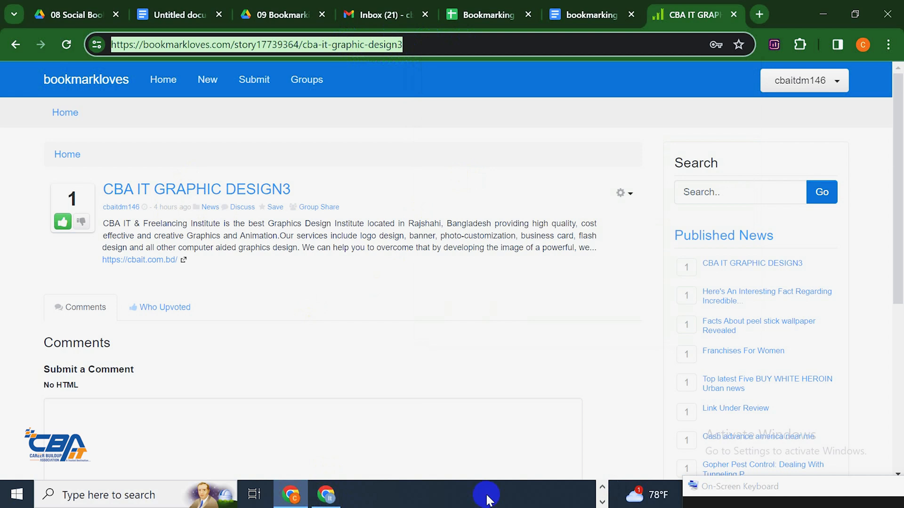
Paste the bookmarkloves story URL into cell C3 of the Bookmarking Report sheet
click(517, 16)
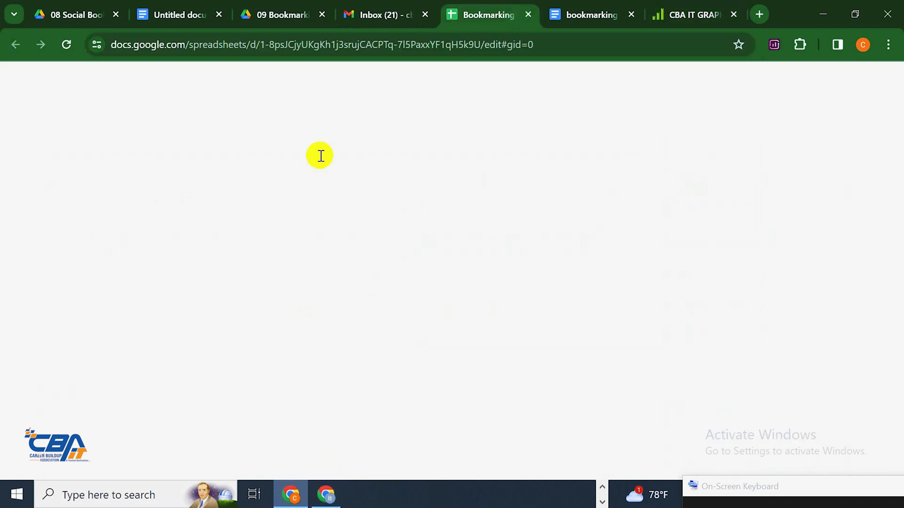
click(262, 224)
key(ctrl+v)
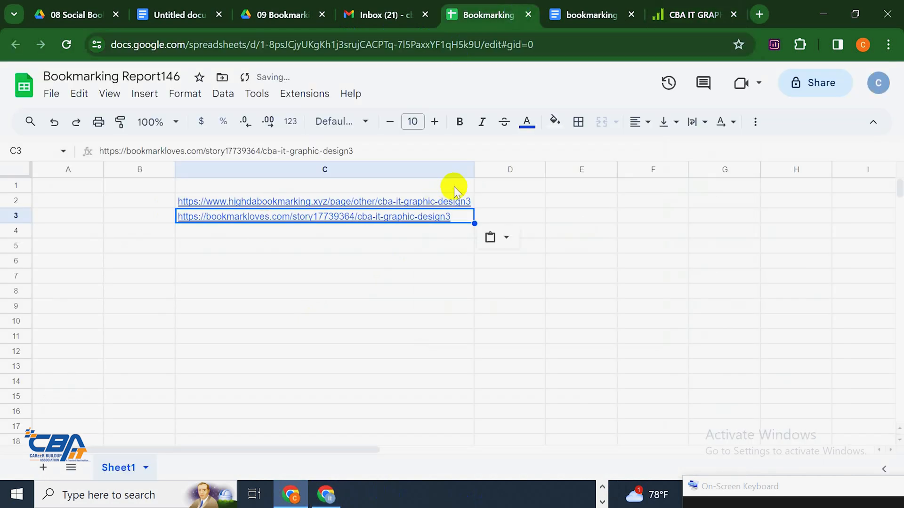
Enter the header 'live links', padded with leading spaces, in cell C1
click(452, 185)
click(428, 291)
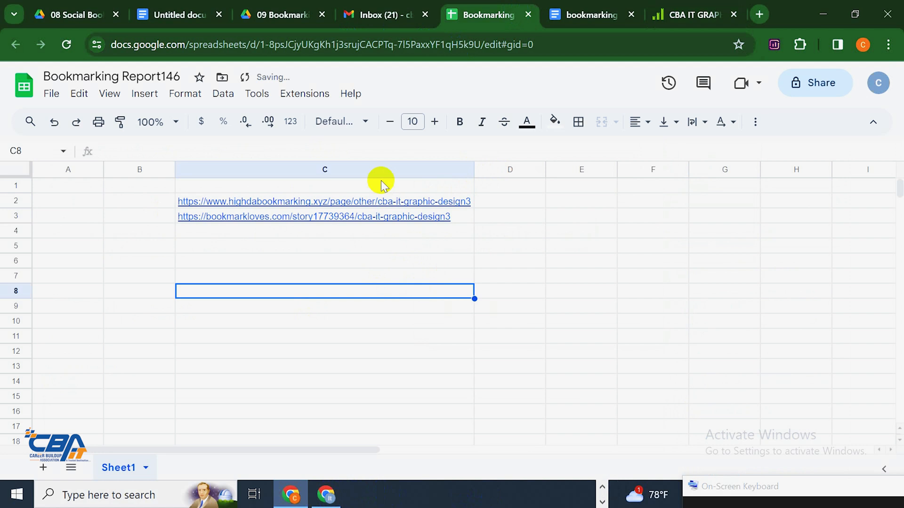
click(382, 184)
text(live links)
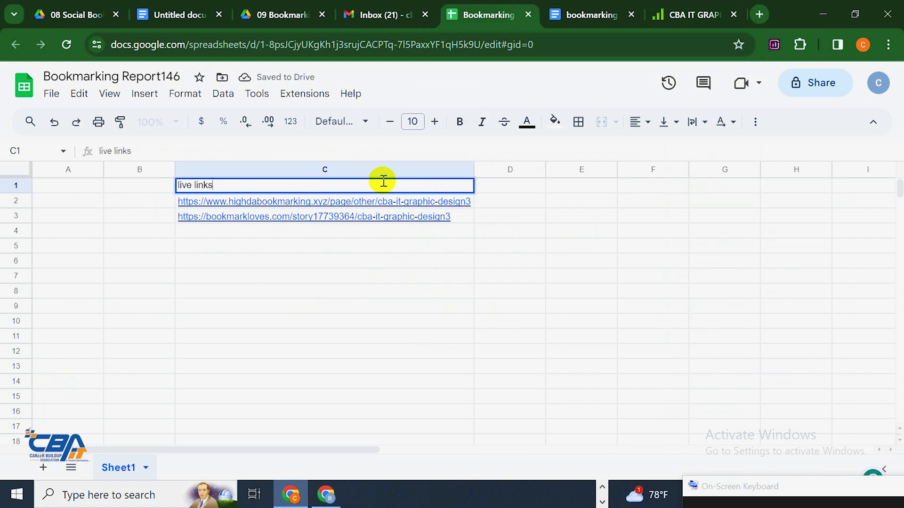
click(288, 335)
double_click(183, 185)
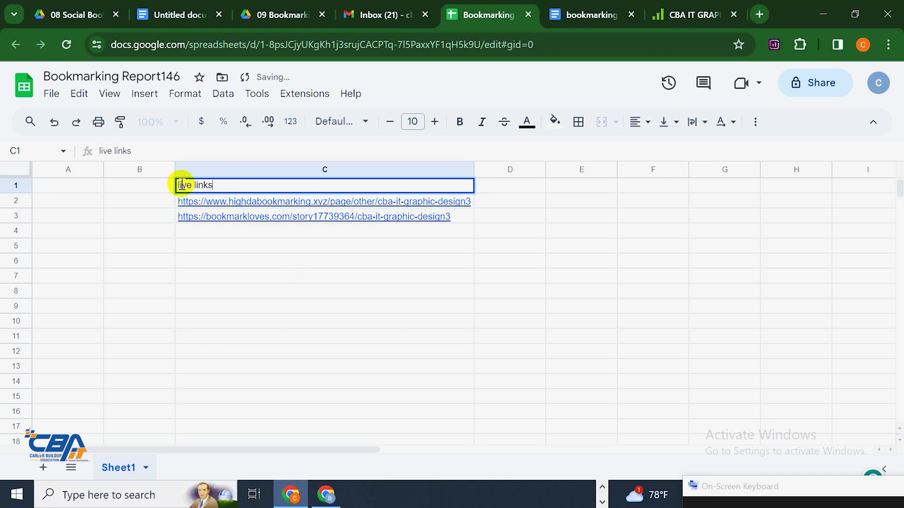
key(Left)
key(Left)
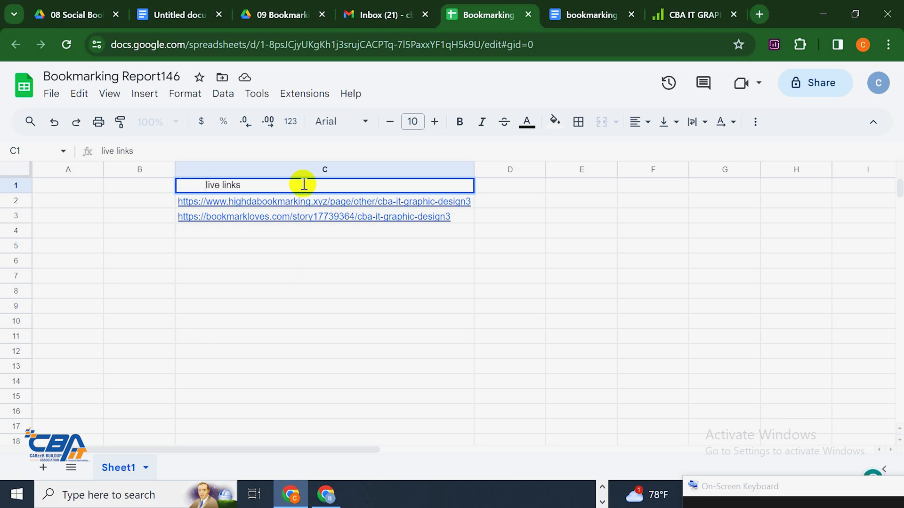
click(508, 291)
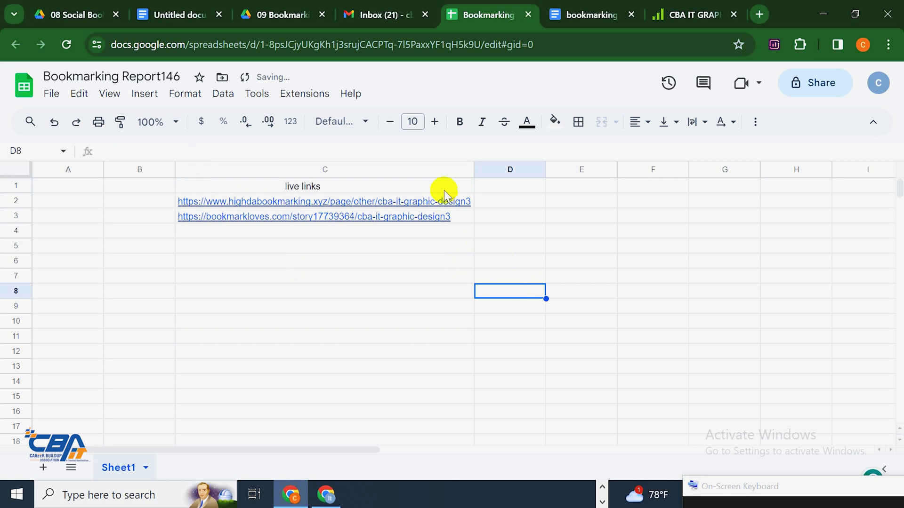
Make the C1 header bold, font size 12, with an orange fill
click(442, 187)
click(460, 121)
click(434, 121)
click(434, 121)
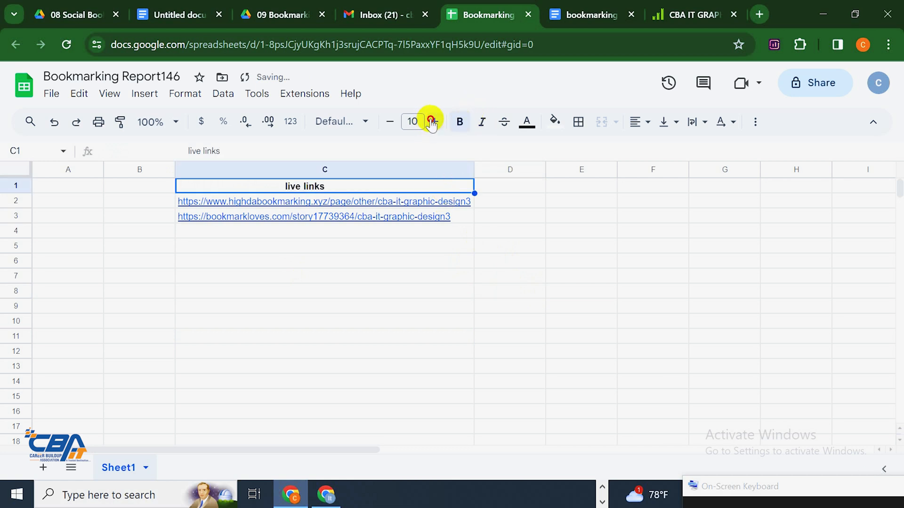
click(555, 122)
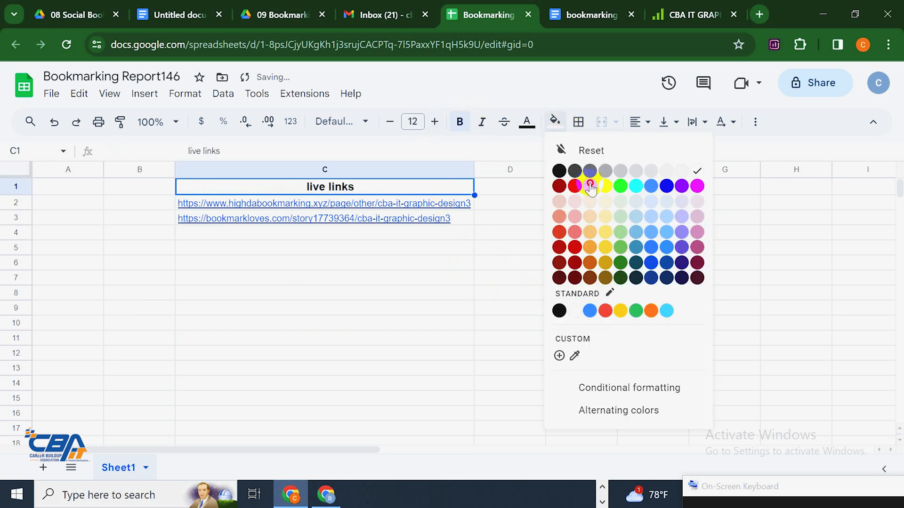
click(577, 185)
click(574, 290)
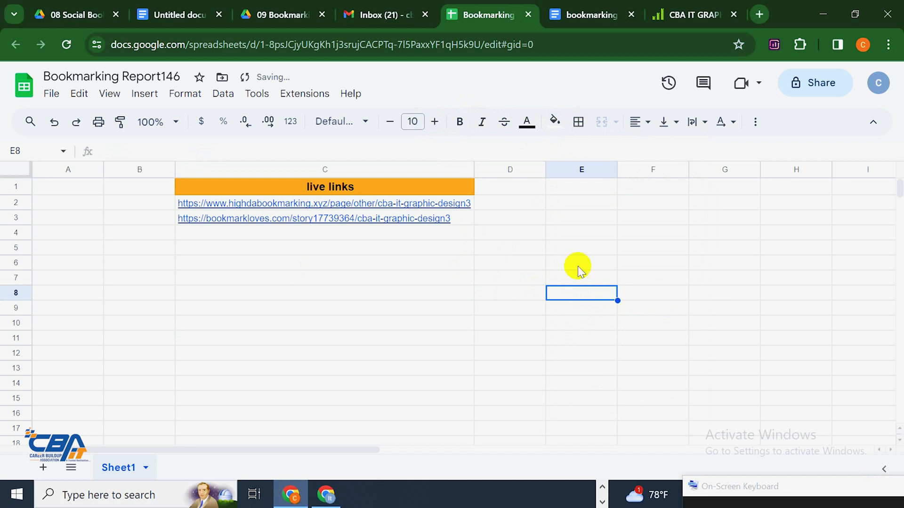
click(743, 23)
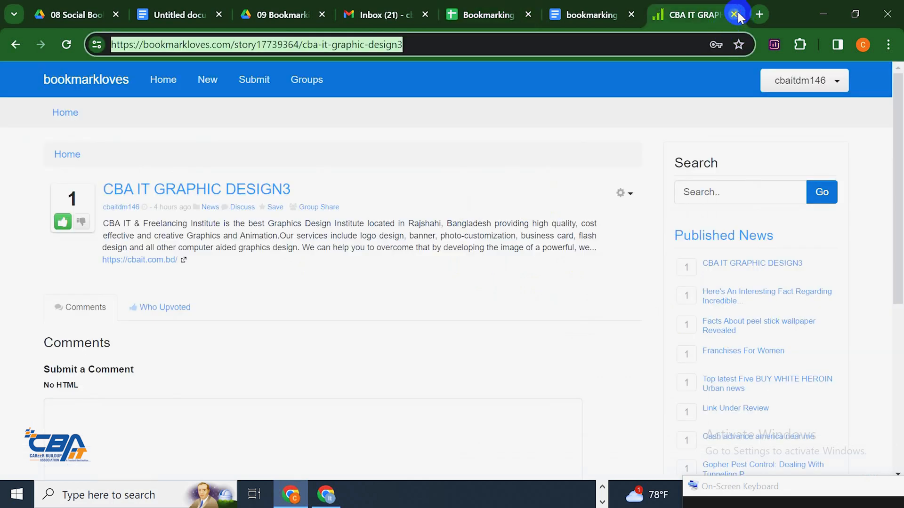
Close the story tab and check the bookmarkport link, which returns Not found
click(734, 14)
scroll(321, 318, down, 20)
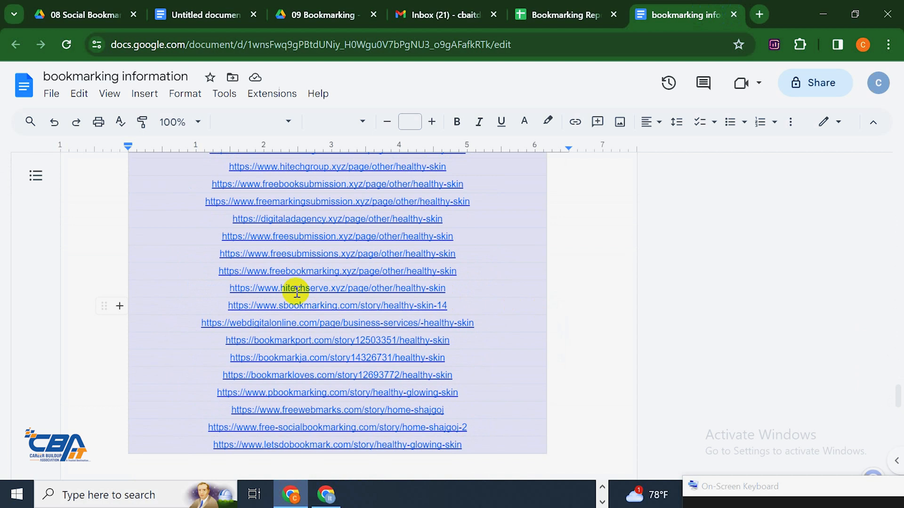
scroll(292, 289, down, 10)
scroll(294, 292, up, 9)
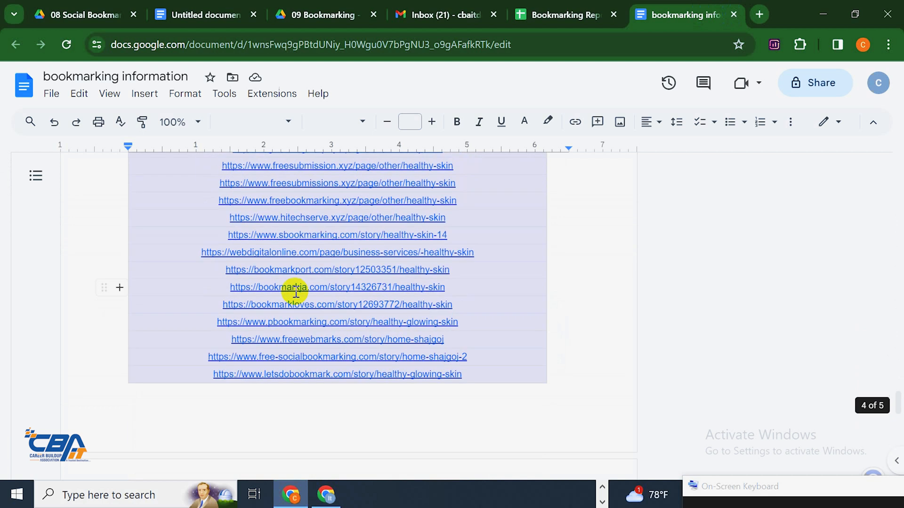
click(319, 269)
click(333, 289)
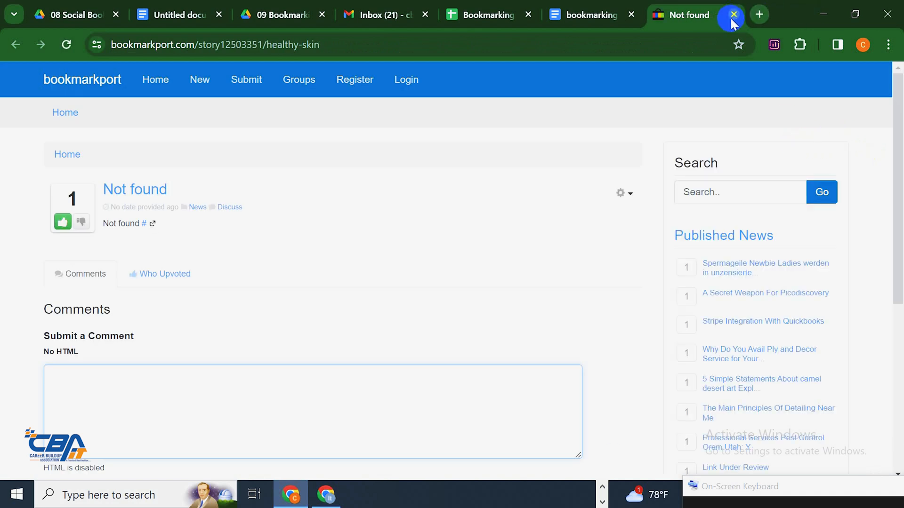
click(733, 14)
Check the socialbookmarkingmentor link, which shows PHP errors, then close it
scroll(343, 323, up, 5)
click(358, 290)
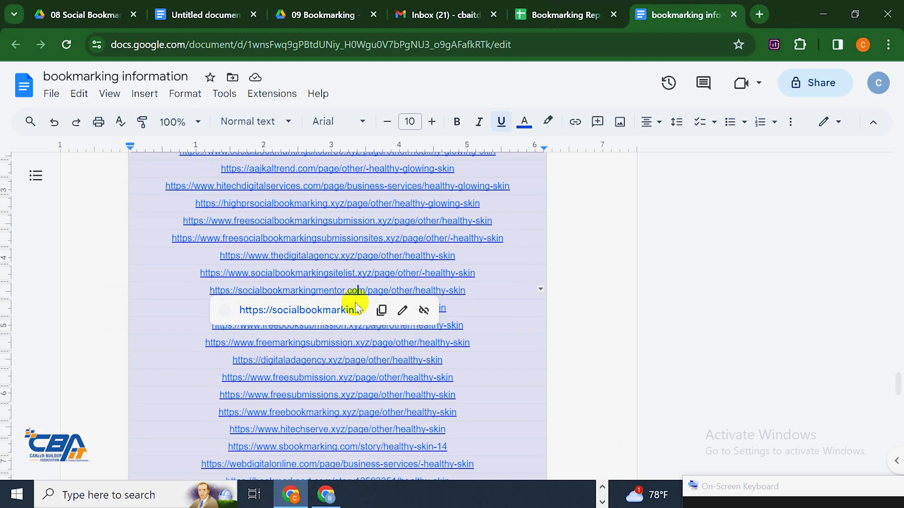
click(352, 309)
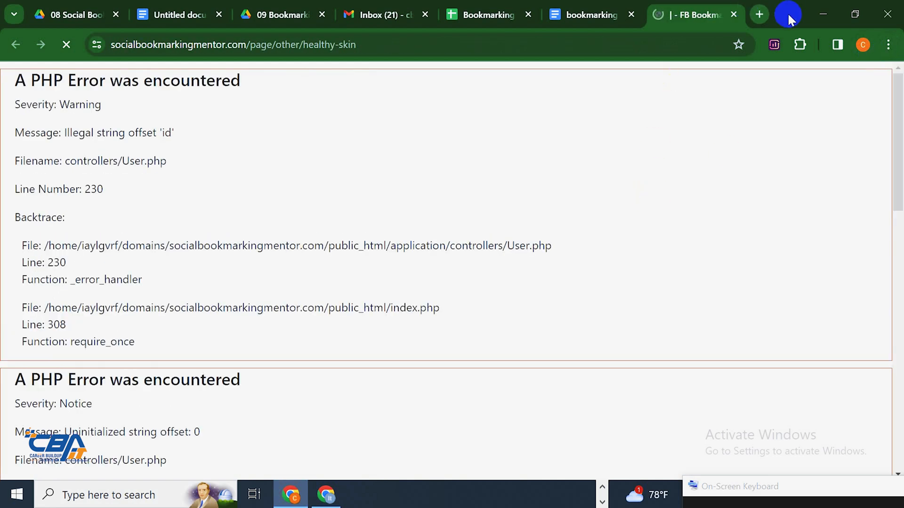
click(734, 14)
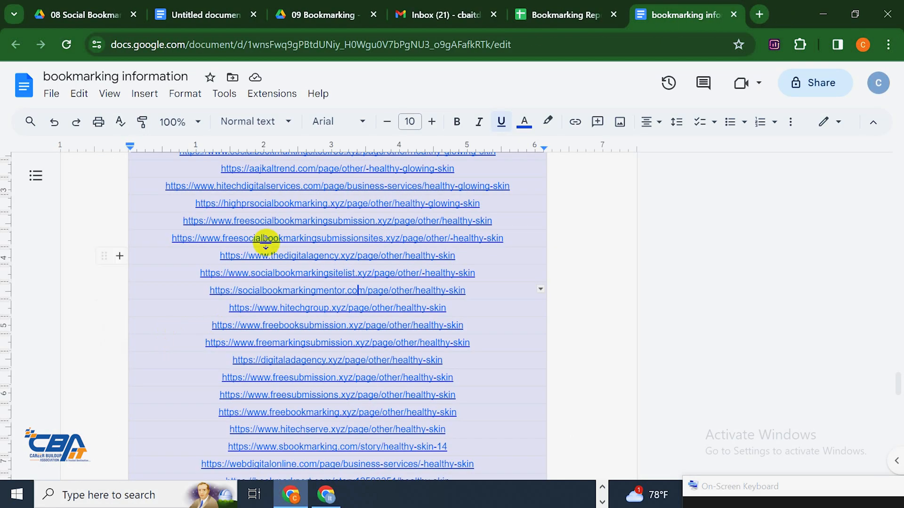
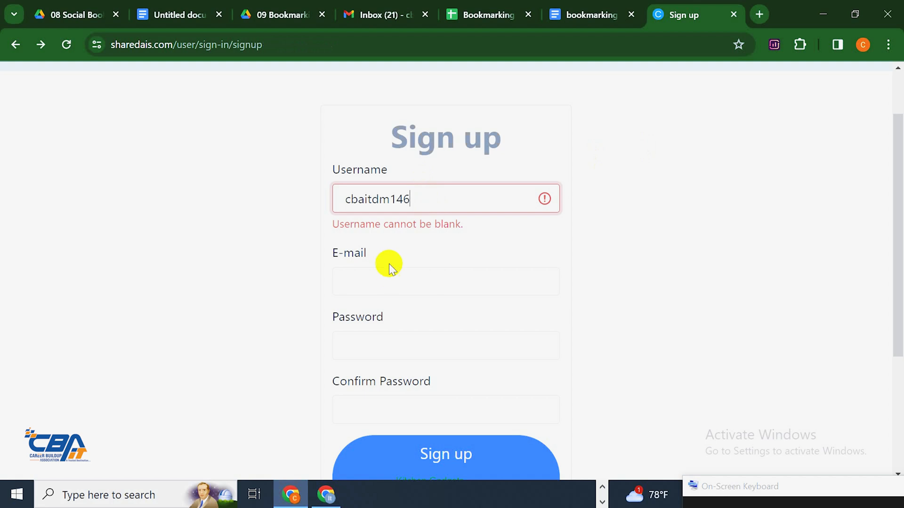
Copy the account e-mail from the details document into the sign-up E-mail field
click(389, 277)
click(607, 14)
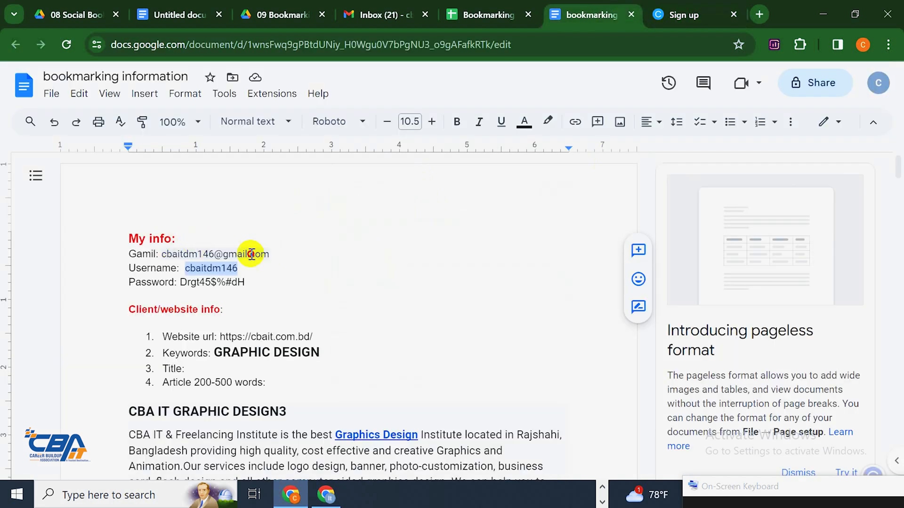
drag(251, 254, 177, 256)
right_click(221, 251)
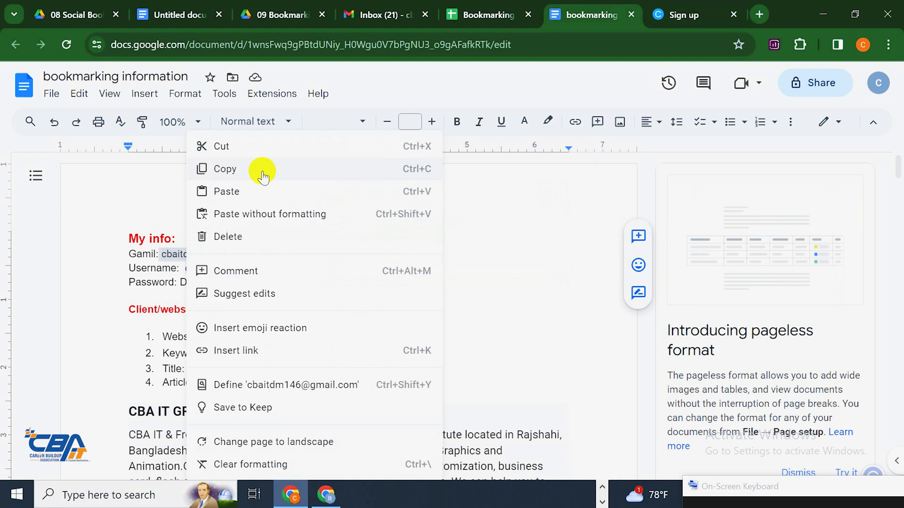
click(262, 172)
click(692, 6)
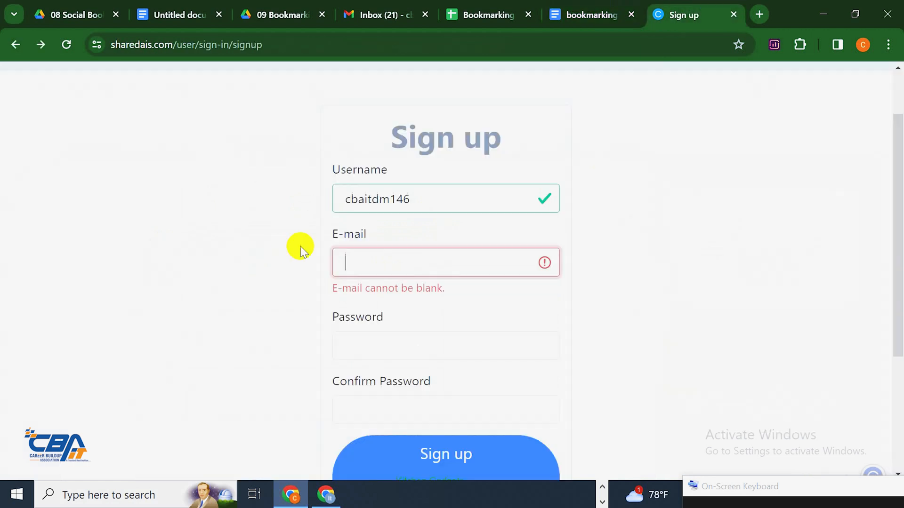
click(401, 273)
key(ctrl+v)
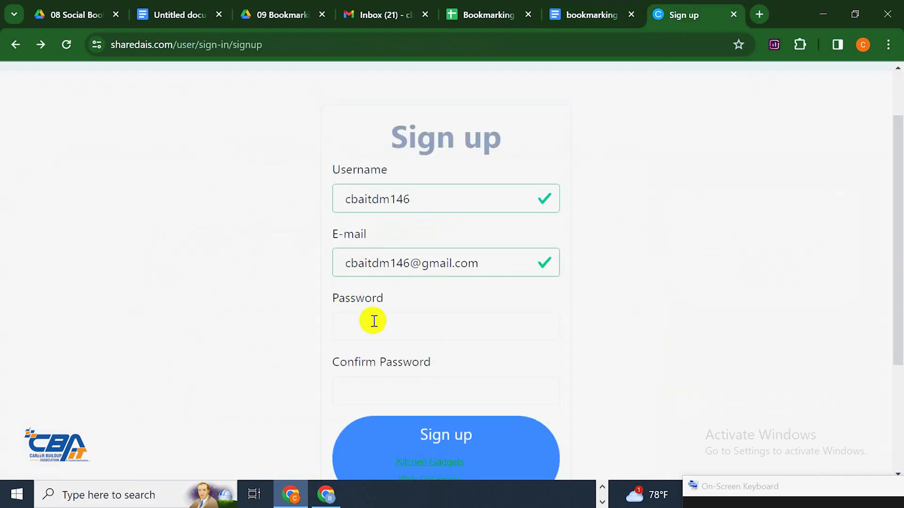
Paste the saved password into Password and Confirm Password, then submit the sign-up form
click(371, 323)
scroll(471, 212, down, 1)
click(612, 14)
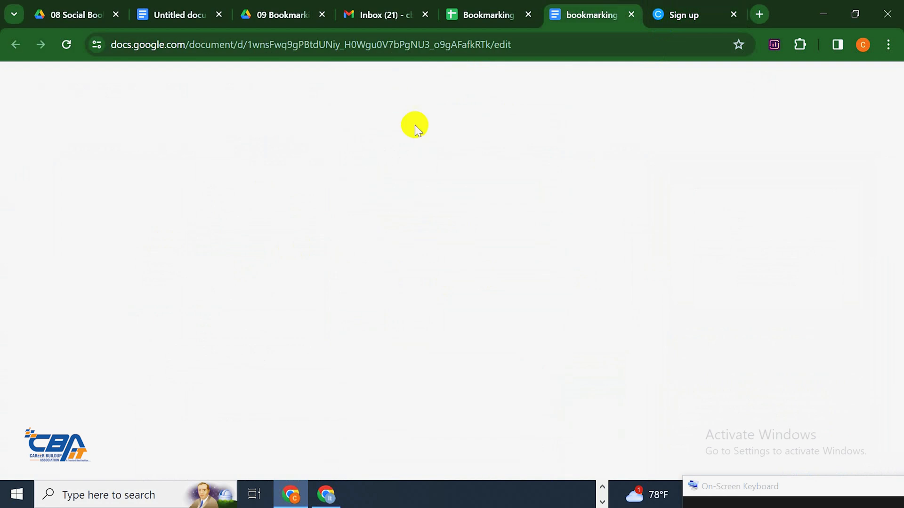
drag(252, 283, 182, 285)
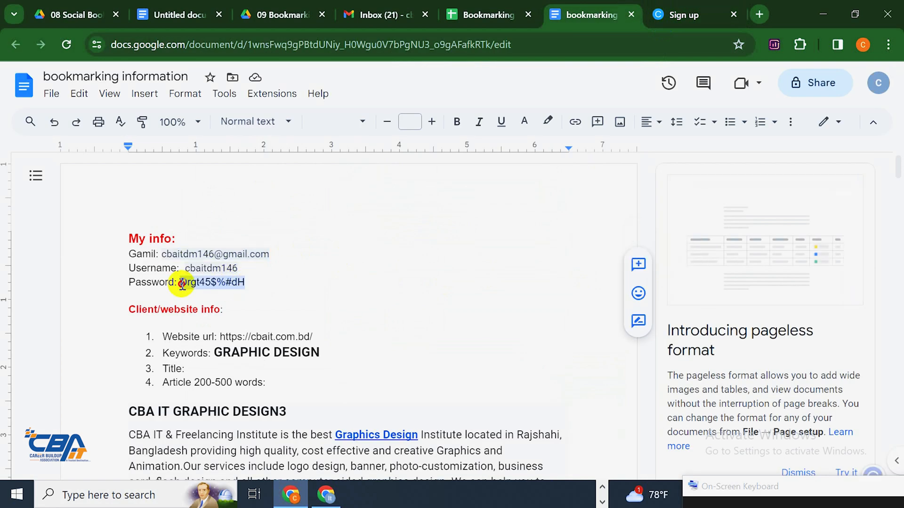
right_click(192, 282)
click(234, 158)
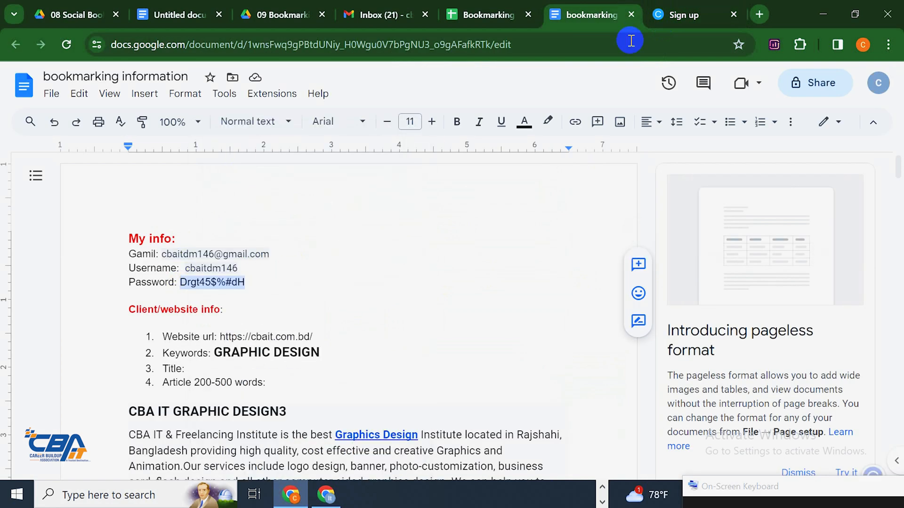
click(681, 6)
key(ctrl+v)
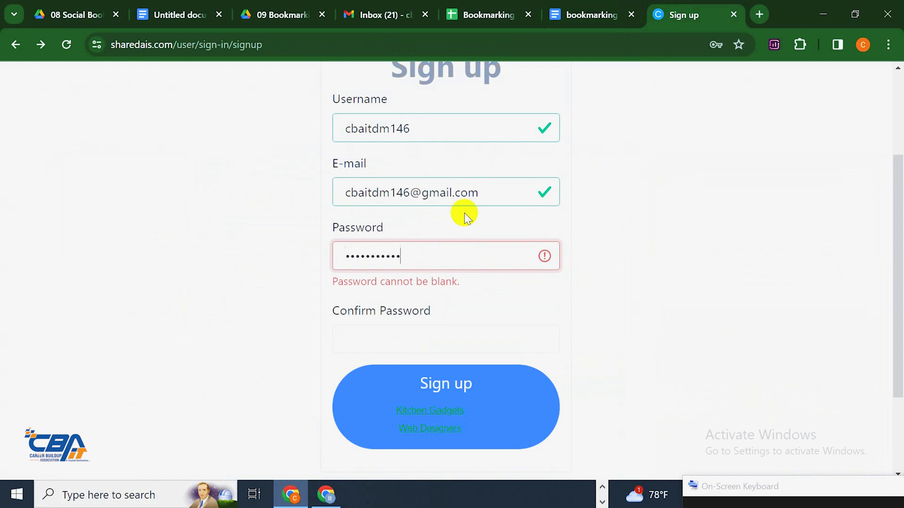
click(388, 334)
key(ctrl+v)
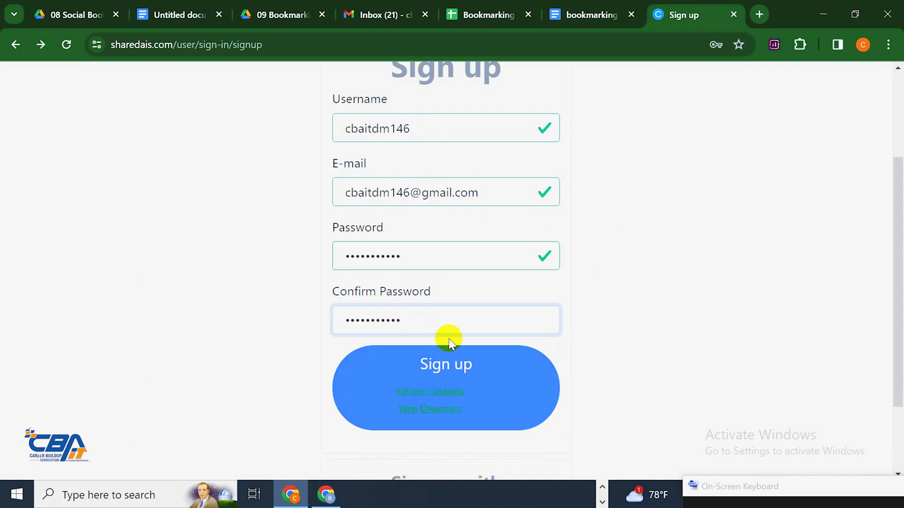
scroll(446, 276, up, 3)
scroll(446, 277, down, 5)
click(452, 283)
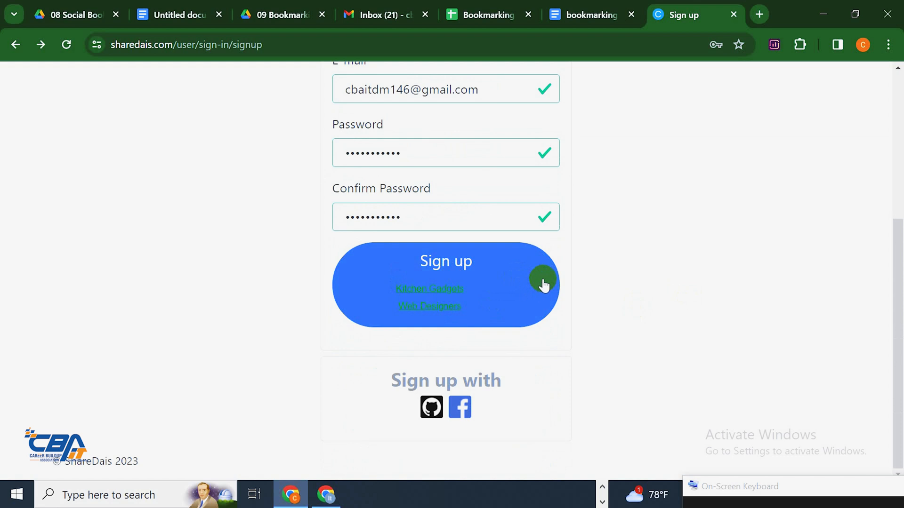
Send the registration, go to the story submission page, and save the new login in the browser
click(450, 269)
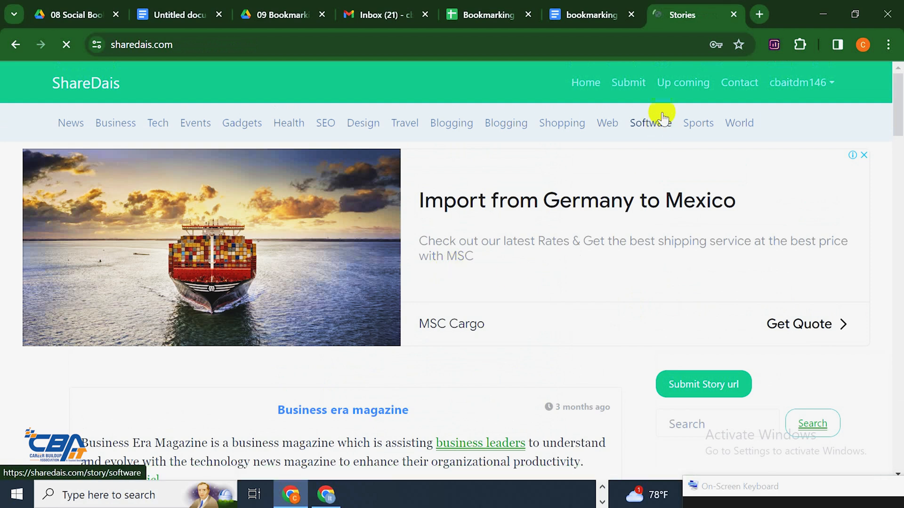
click(628, 83)
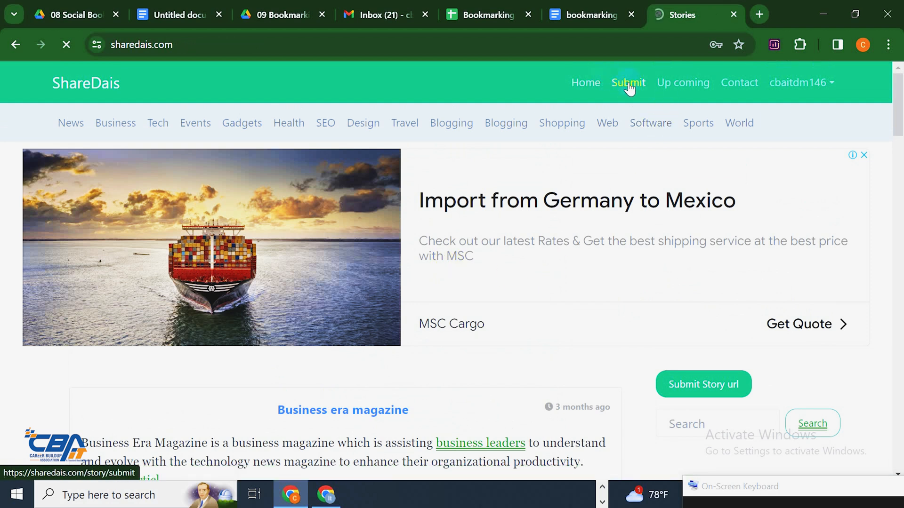
scroll(306, 343, down, 5)
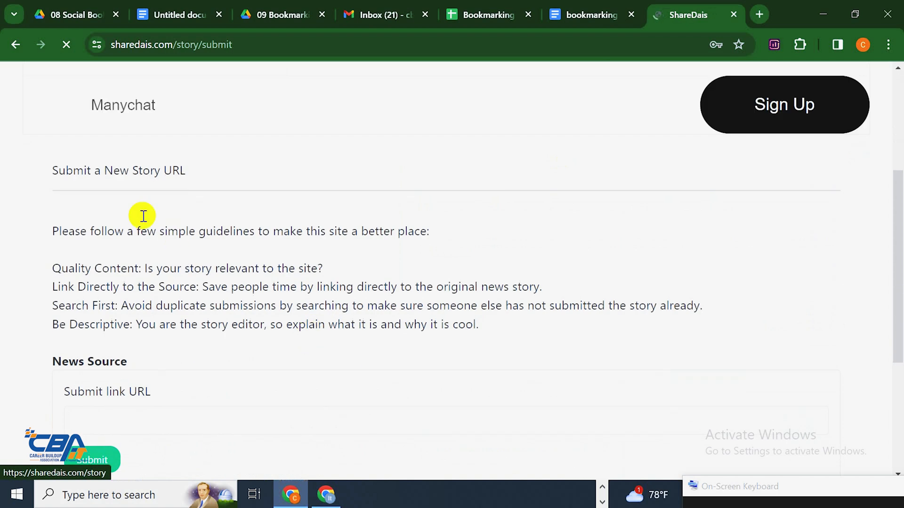
scroll(149, 343, down, 2)
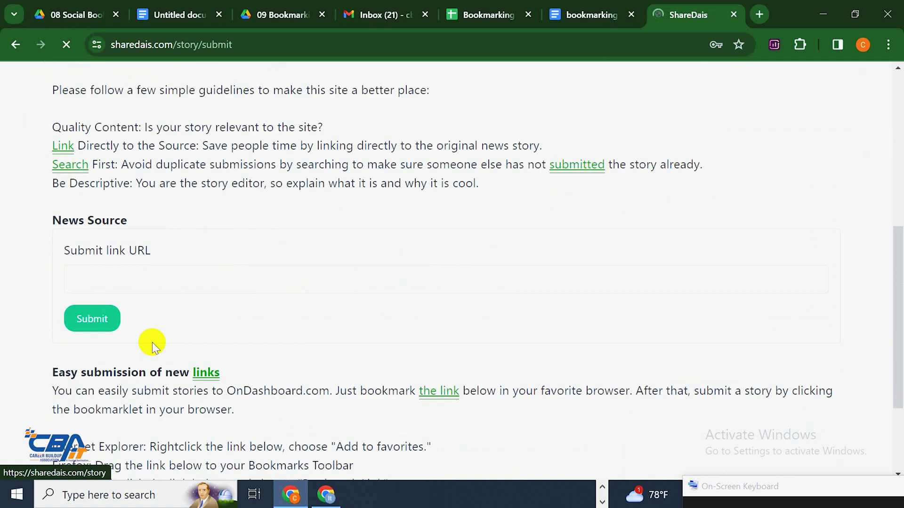
scroll(152, 343, up, 3)
click(662, 258)
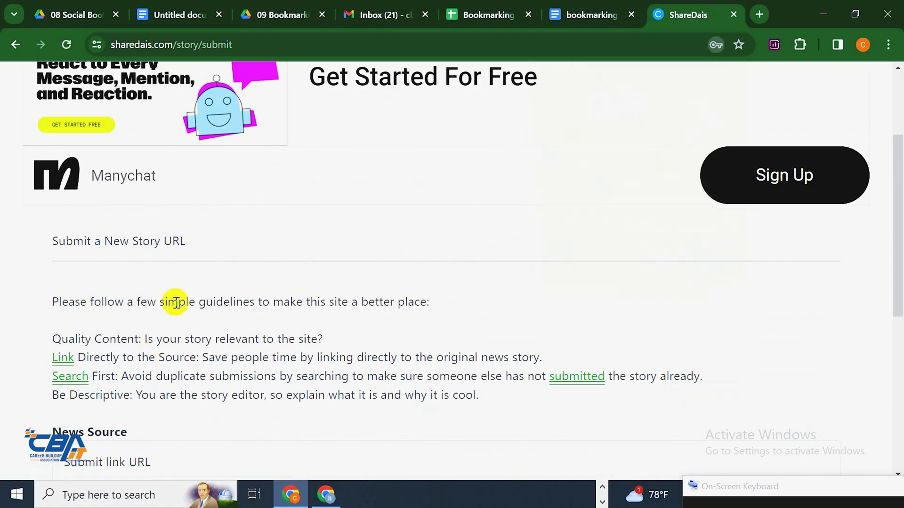
scroll(174, 306, down, 4)
click(167, 278)
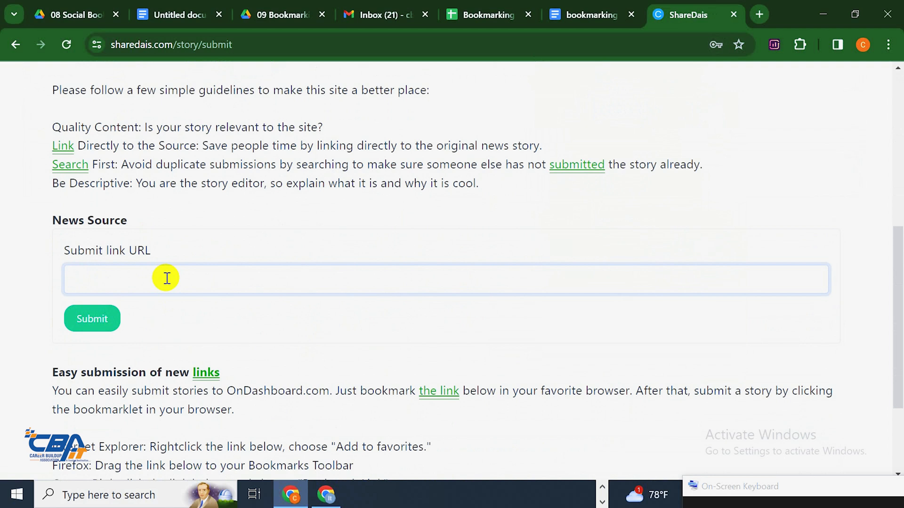
click(567, 14)
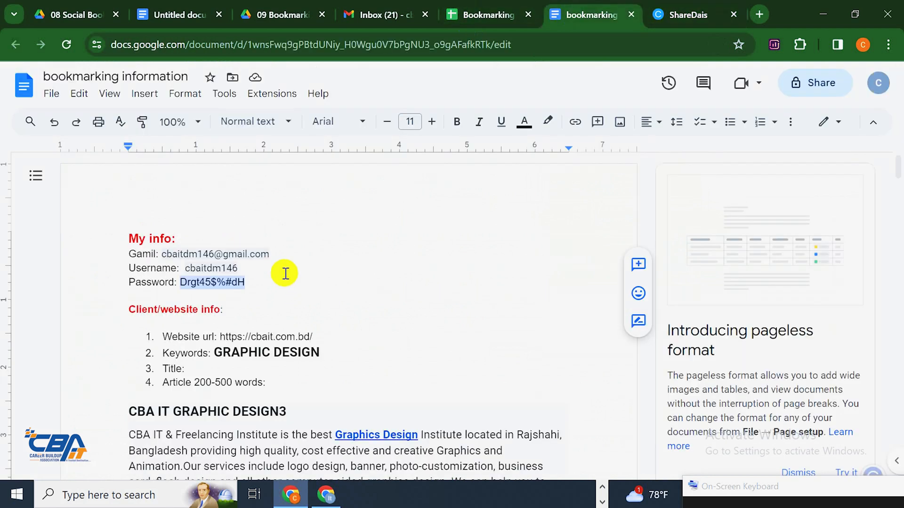
drag(312, 336, 220, 336)
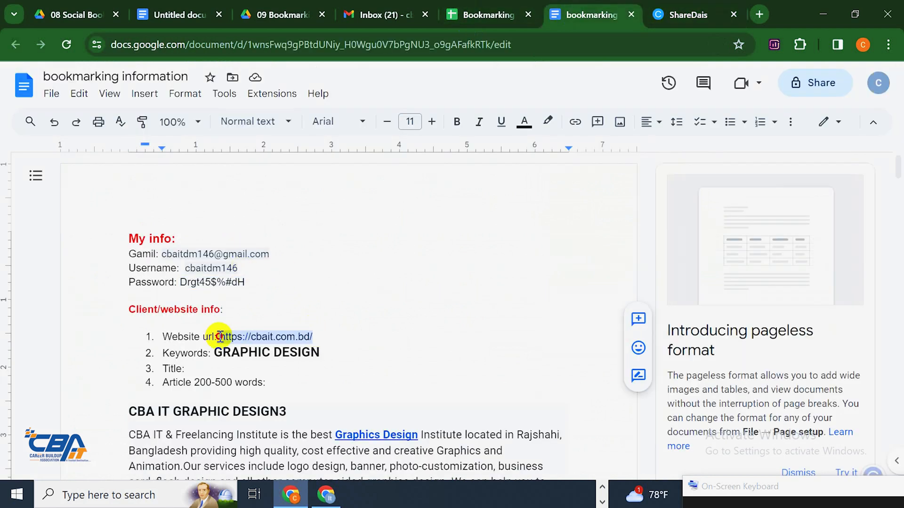
right_click(221, 338)
click(280, 160)
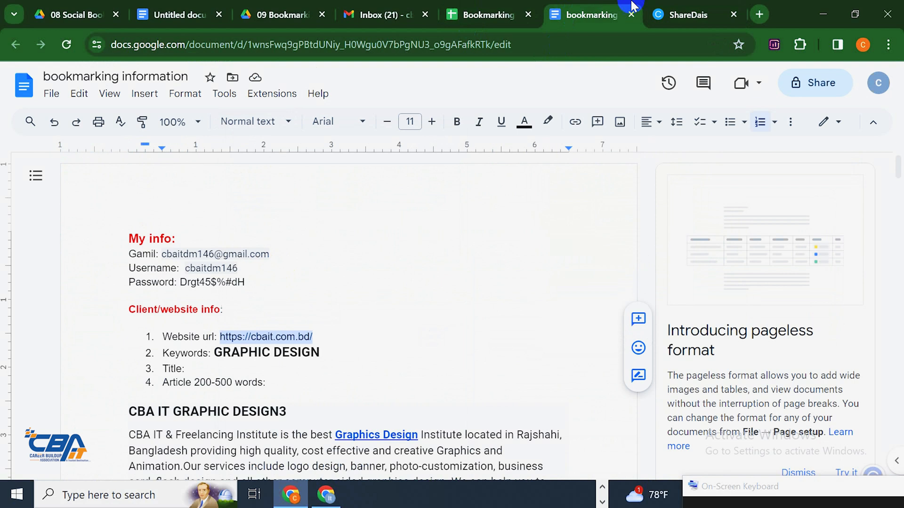
click(692, 12)
click(437, 338)
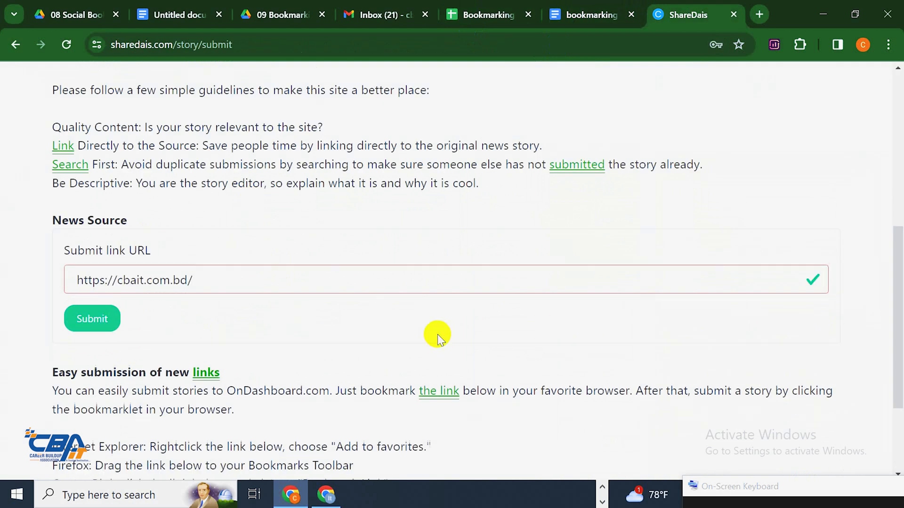
click(78, 329)
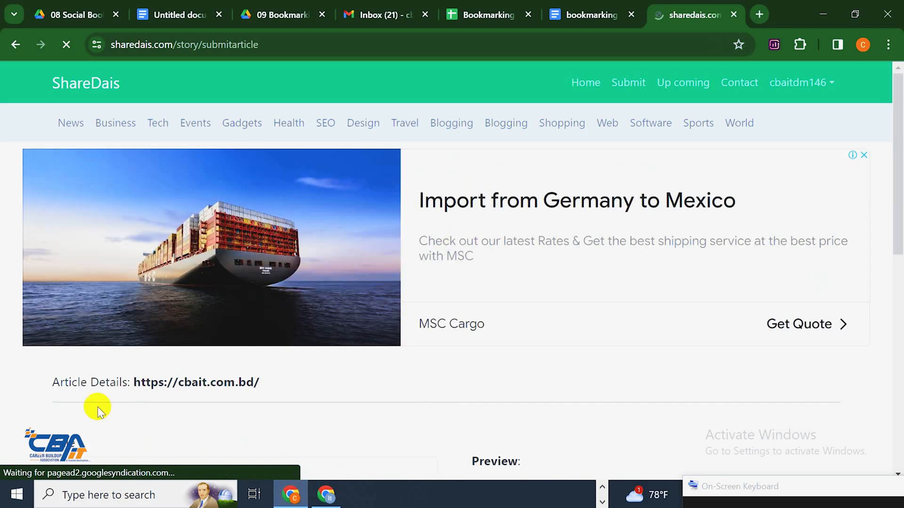
Replace the default title 'CBA-IT :: Home' with 'CBA IT GRAPHIC DESIGN3' copied from the document
scroll(586, 321, down, 10)
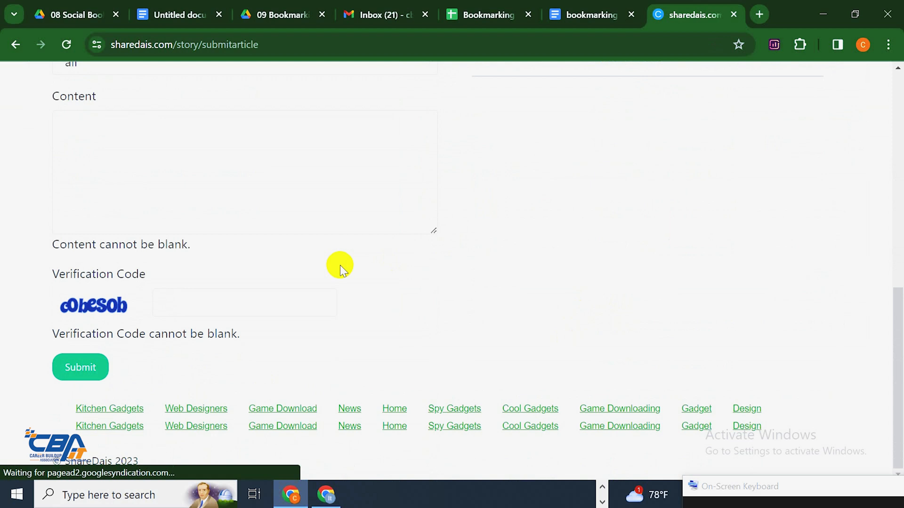
scroll(337, 265, up, 6)
click(198, 251)
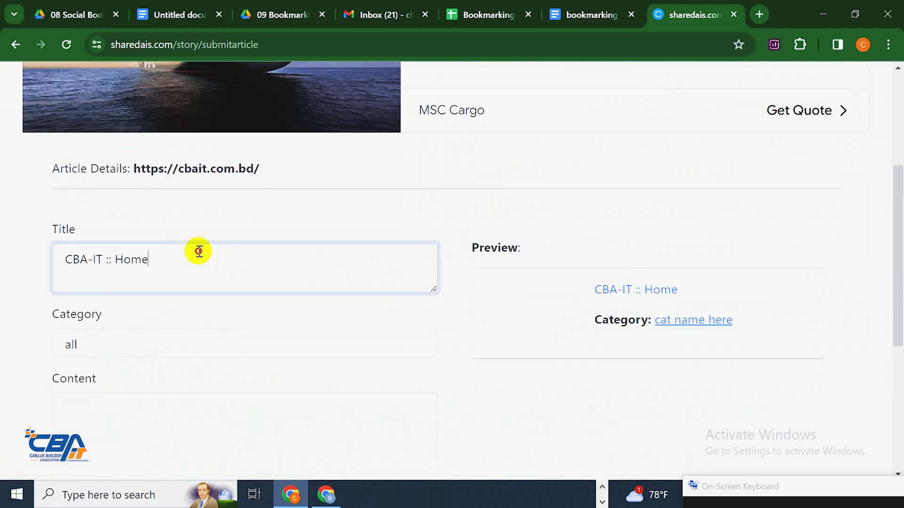
key(ctrl+a)
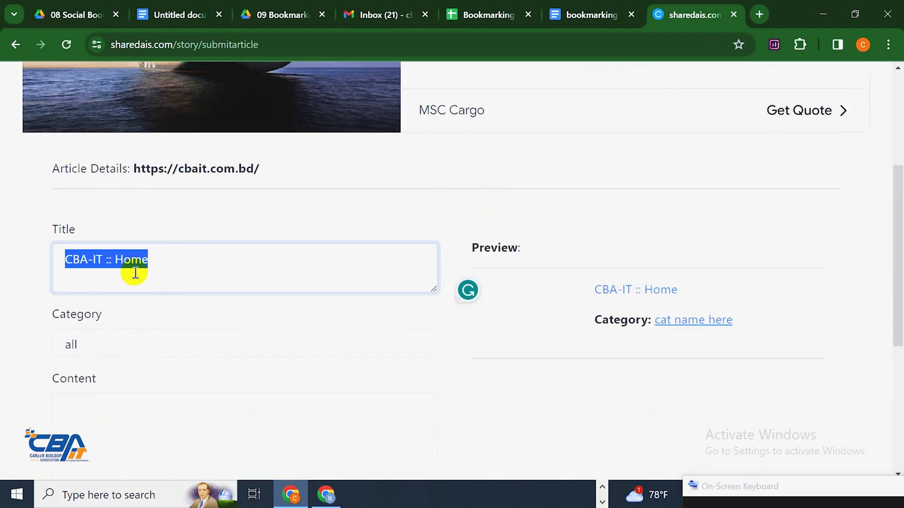
key(BackSpace)
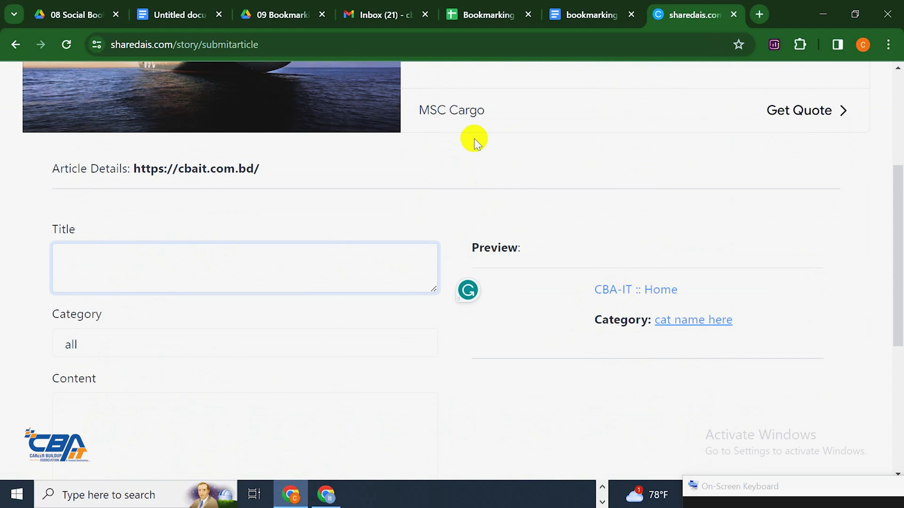
click(573, 6)
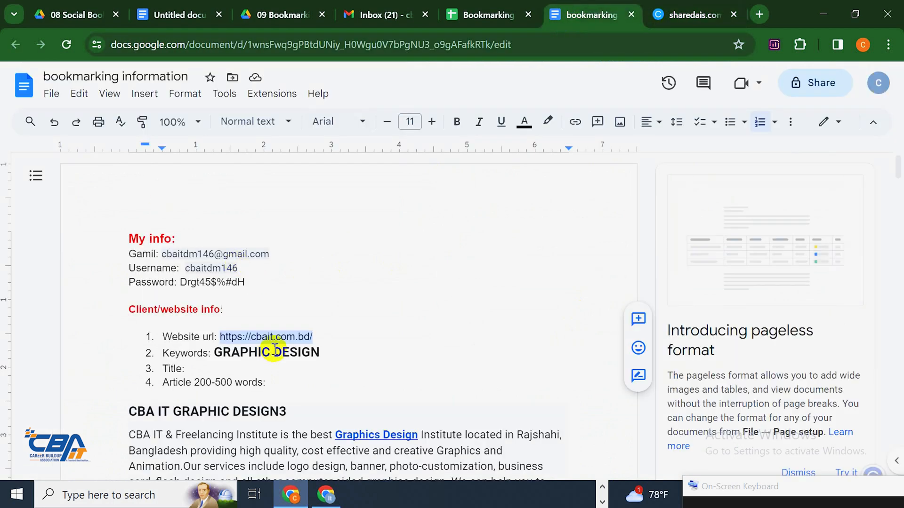
scroll(283, 320, down, 3)
mouse_move(286, 270)
mouse_down()
mouse_move(125, 269)
mouse_move(284, 257)
mouse_move(293, 267)
mouse_up()
right_click(228, 272)
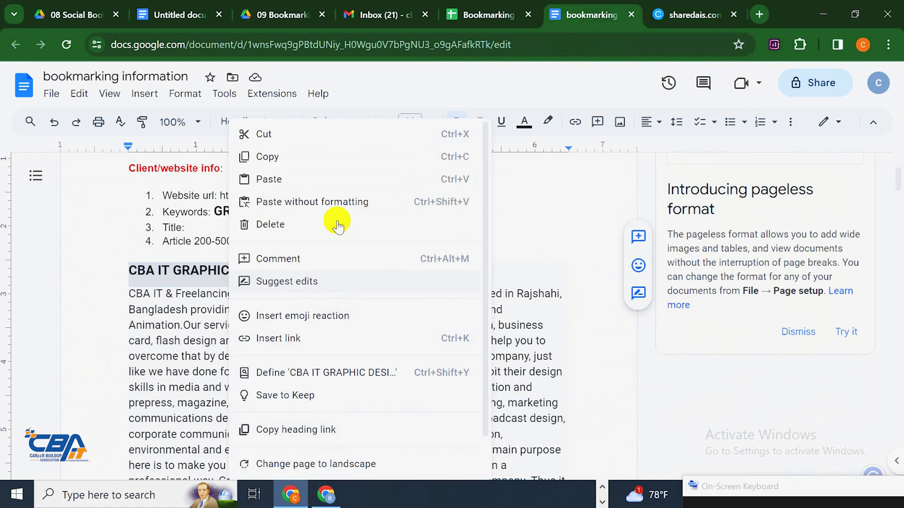
click(306, 159)
click(705, 13)
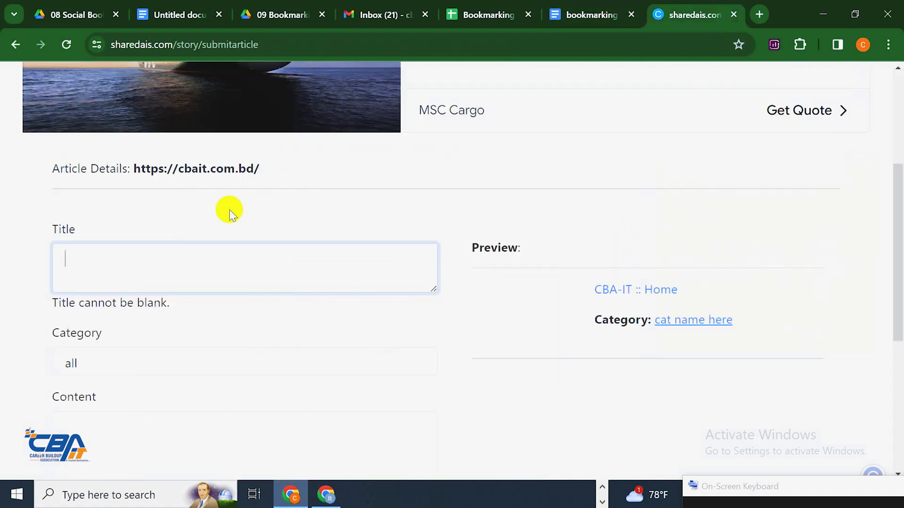
key(ctrl+v)
scroll(226, 274, down, 1)
click(185, 274)
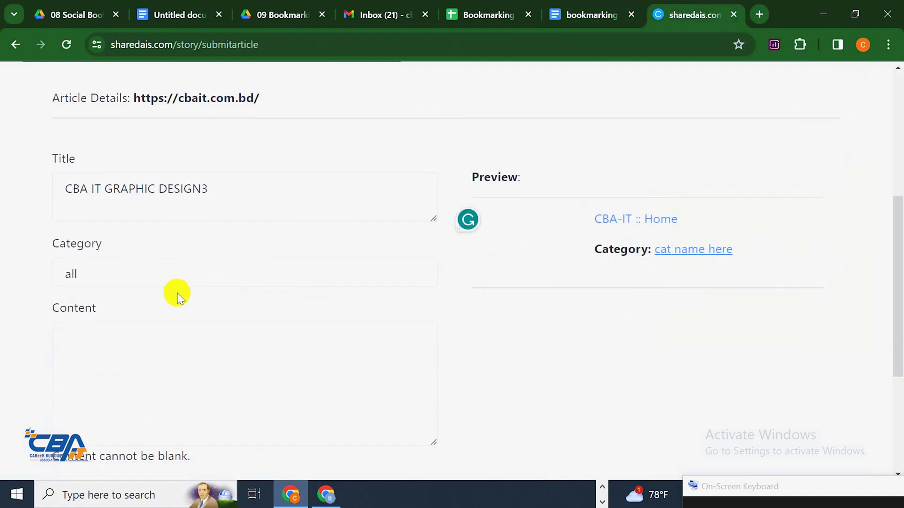
Set the story category to Online
click(176, 282)
scroll(147, 212, down, 1)
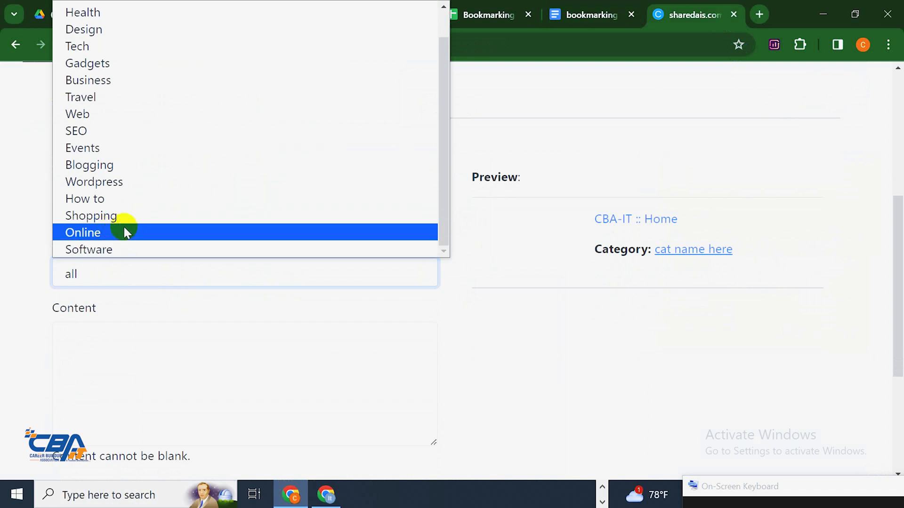
scroll(125, 231, up, 1)
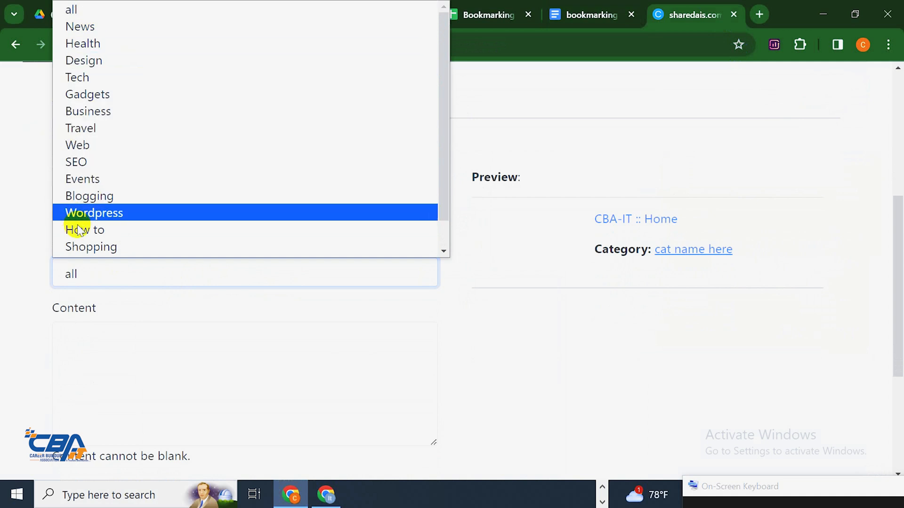
scroll(113, 200, down, 1)
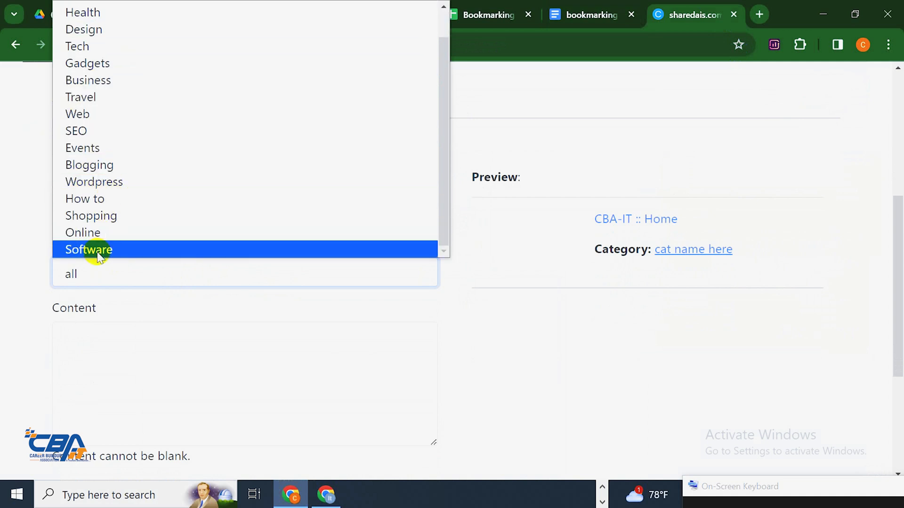
click(116, 233)
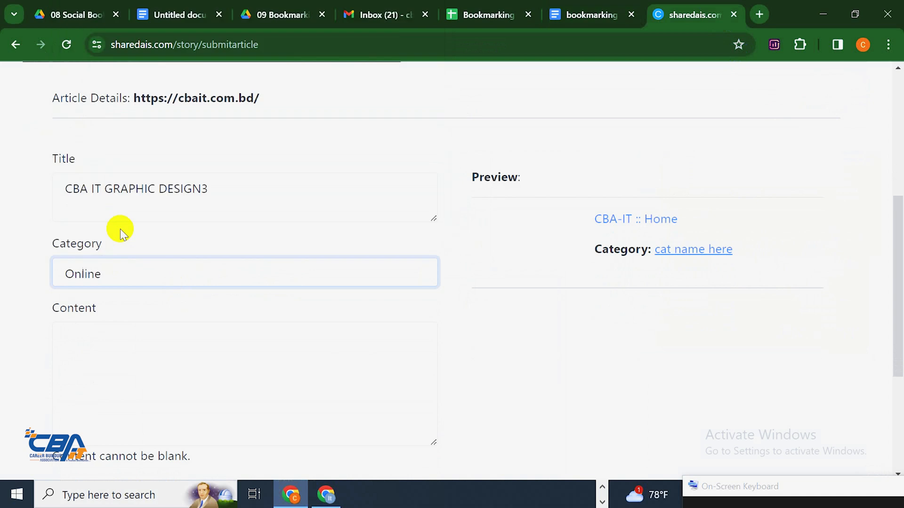
scroll(231, 308, down, 3)
click(188, 237)
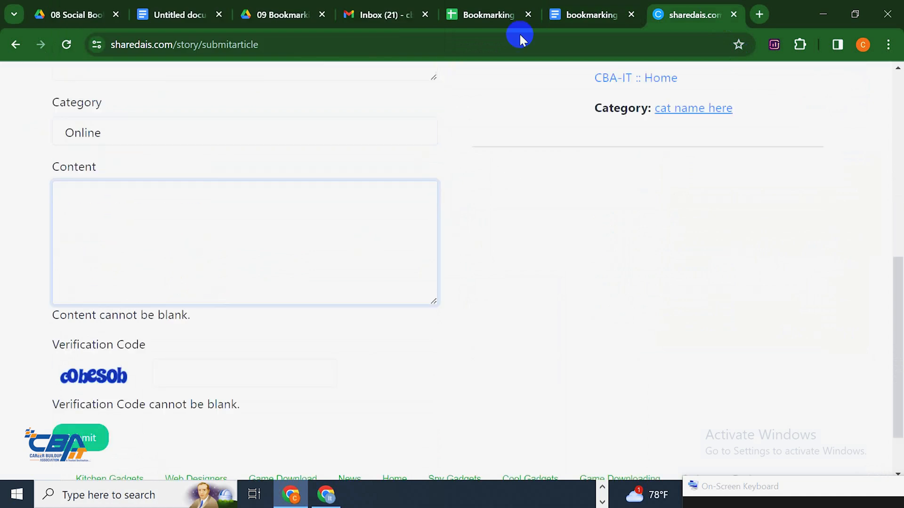
Paste the graphic design course description from the notes into the Content box
click(607, 10)
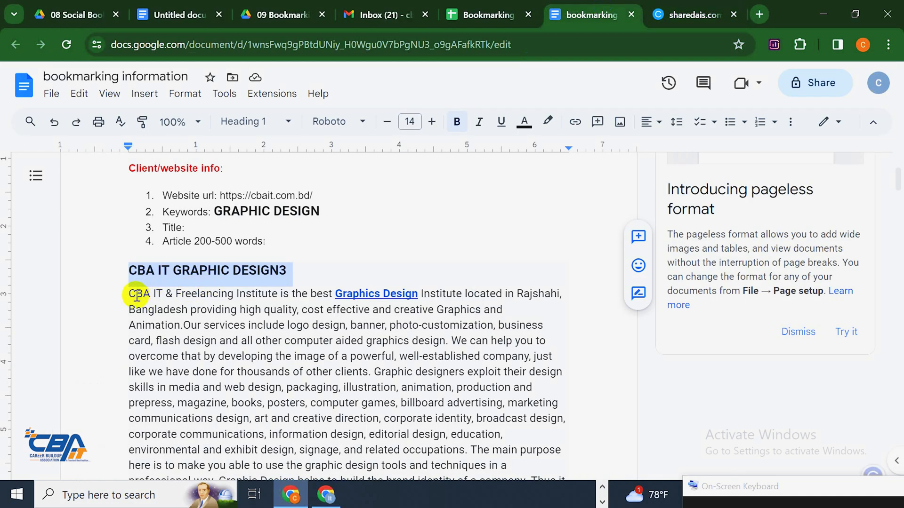
drag(137, 296, 549, 372)
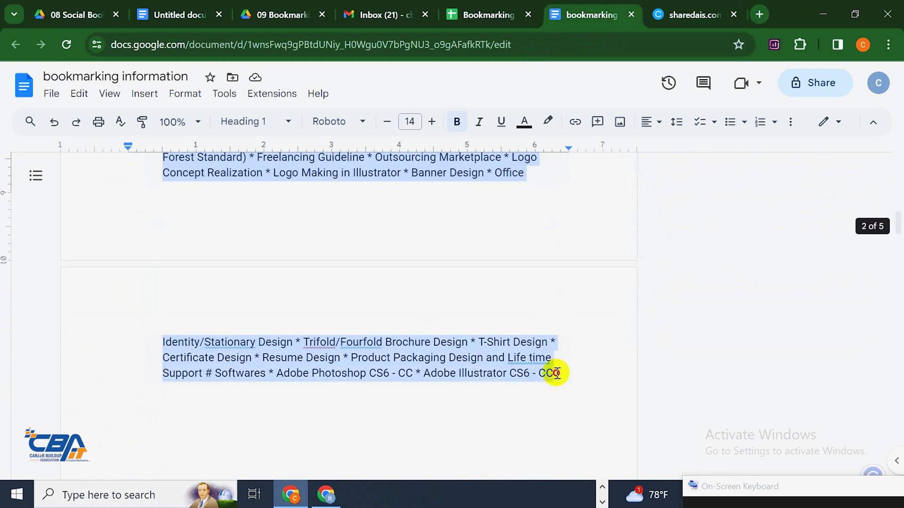
right_click(452, 198)
click(498, 157)
click(708, 11)
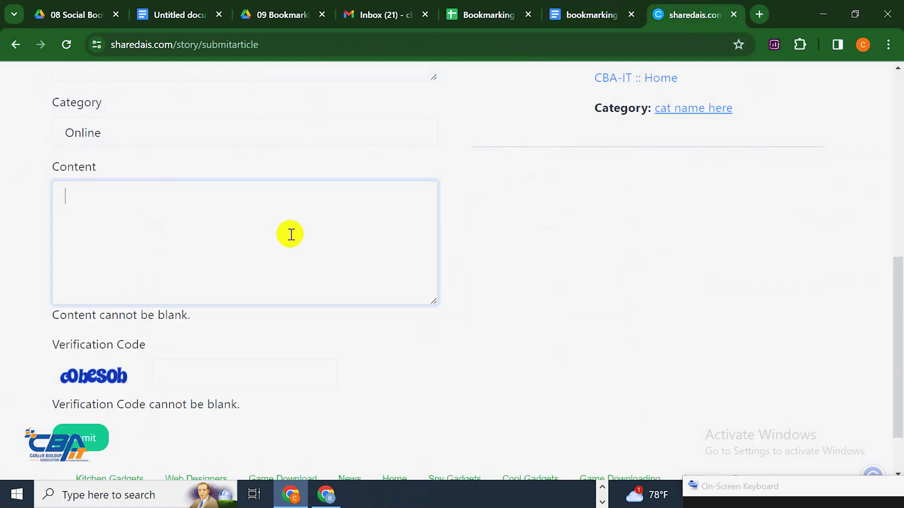
key(ctrl+v)
scroll(268, 355, down, 2)
Place the caret in the verification code field and bring up the on-screen keyboard
click(279, 314)
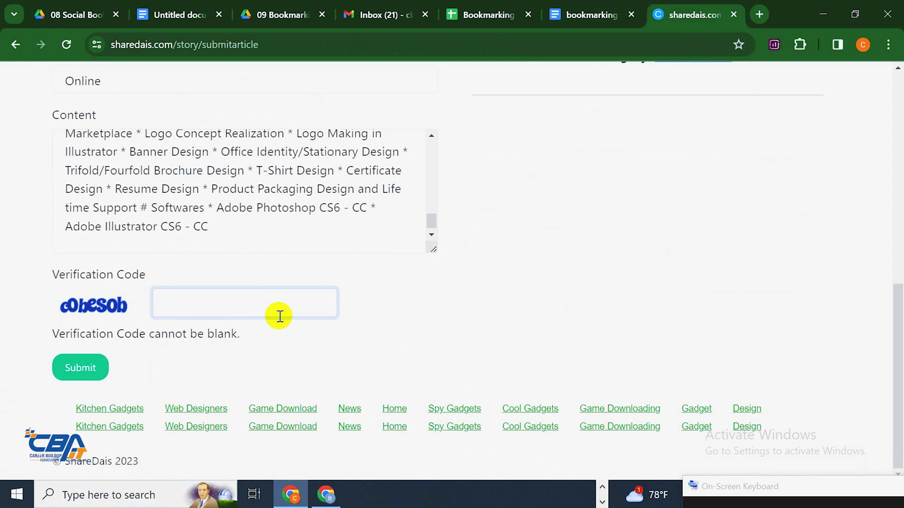
click(694, 487)
click(193, 296)
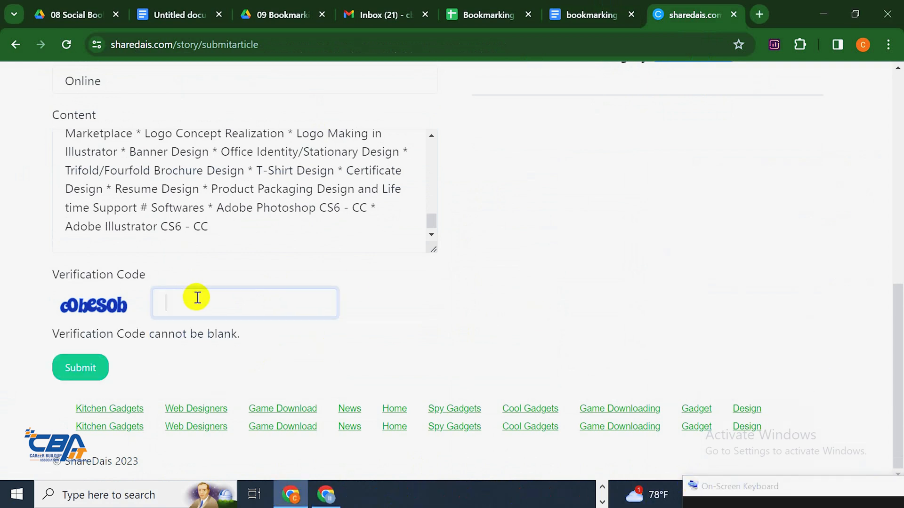
click(696, 499)
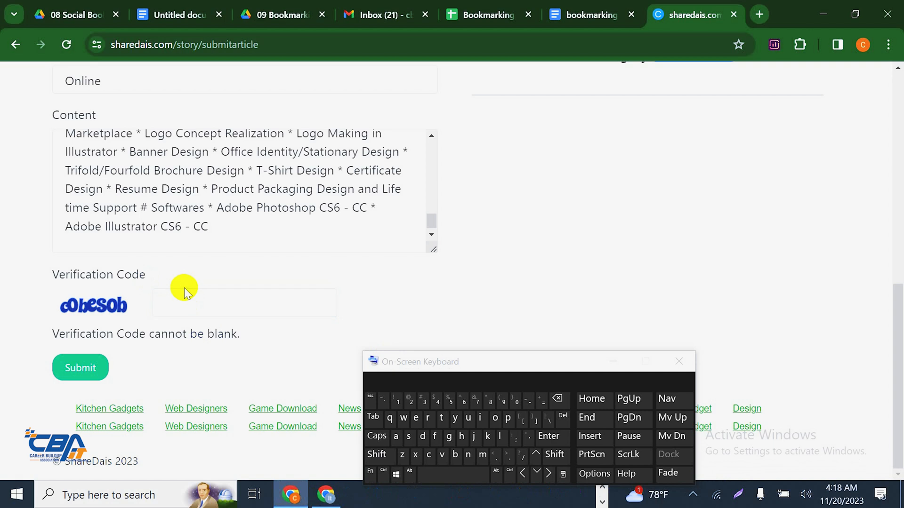
Enter the captcha verification code, submit the form, and stop the ad page from loading
click(192, 296)
click(428, 454)
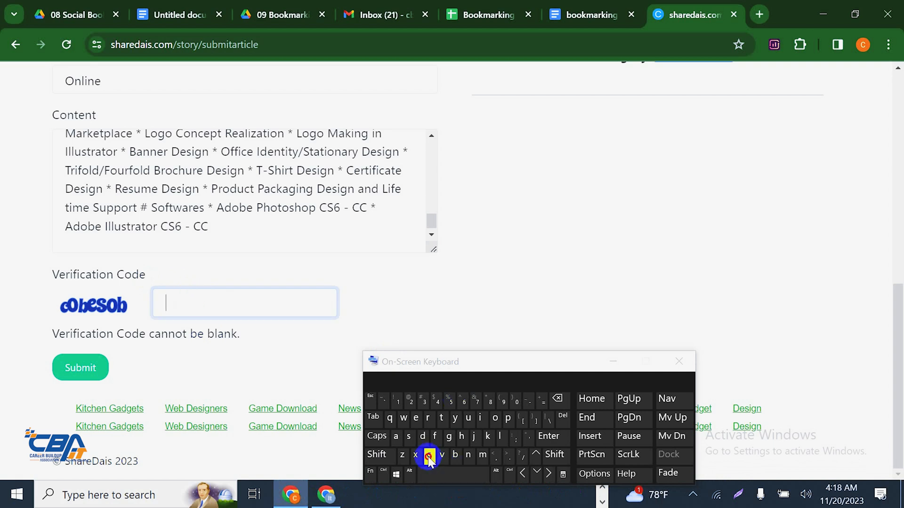
text(obes)
click(496, 417)
text(b)
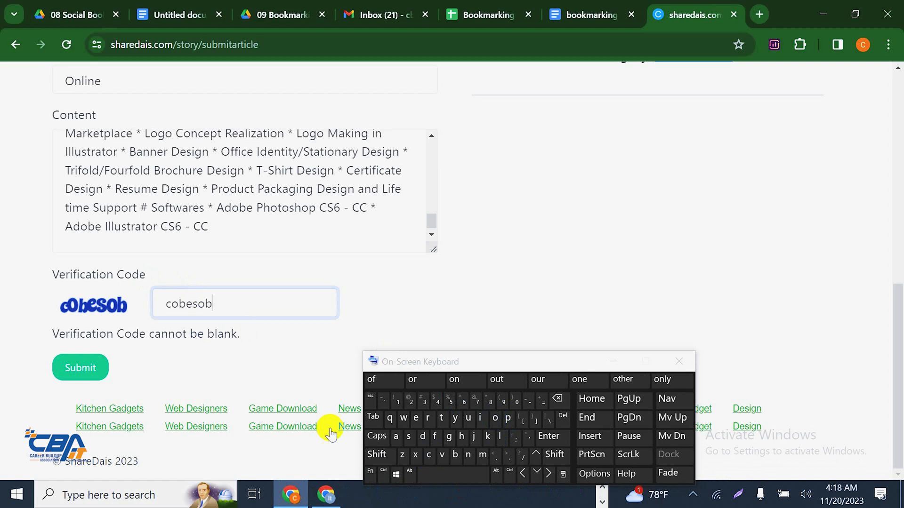
click(65, 370)
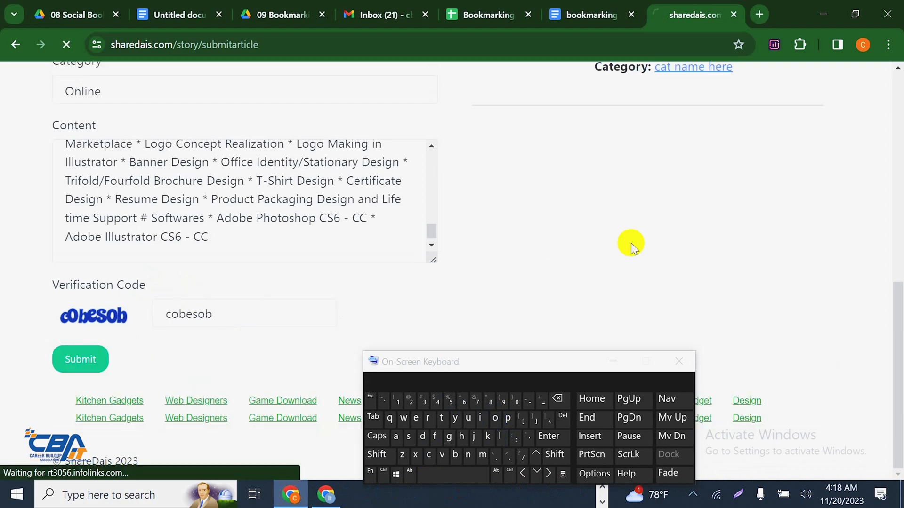
click(61, 45)
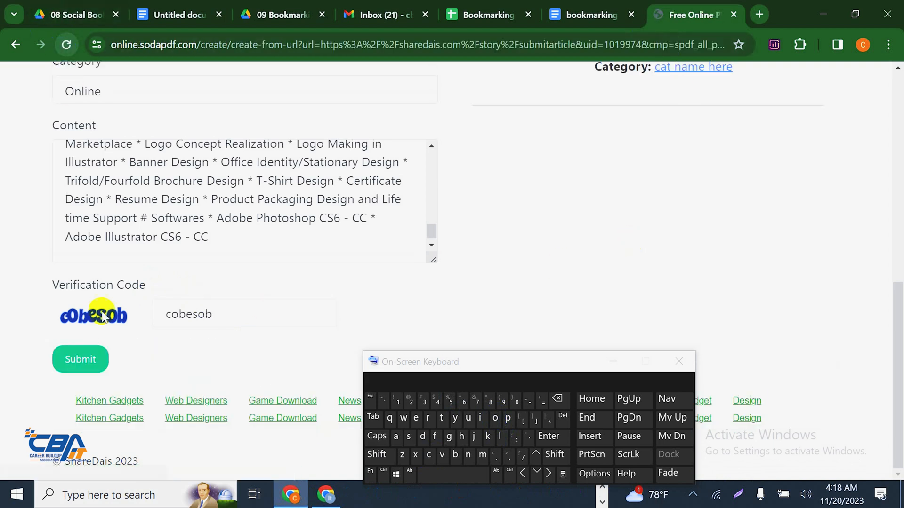
Resubmit the form, then back out of the Soda PDF viewer that opened instead
click(78, 363)
drag(524, 371, 849, 489)
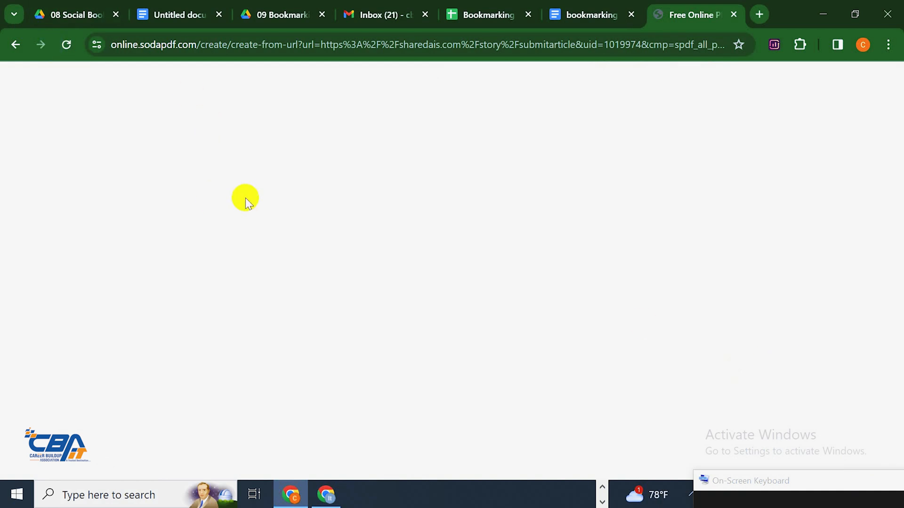
click(69, 45)
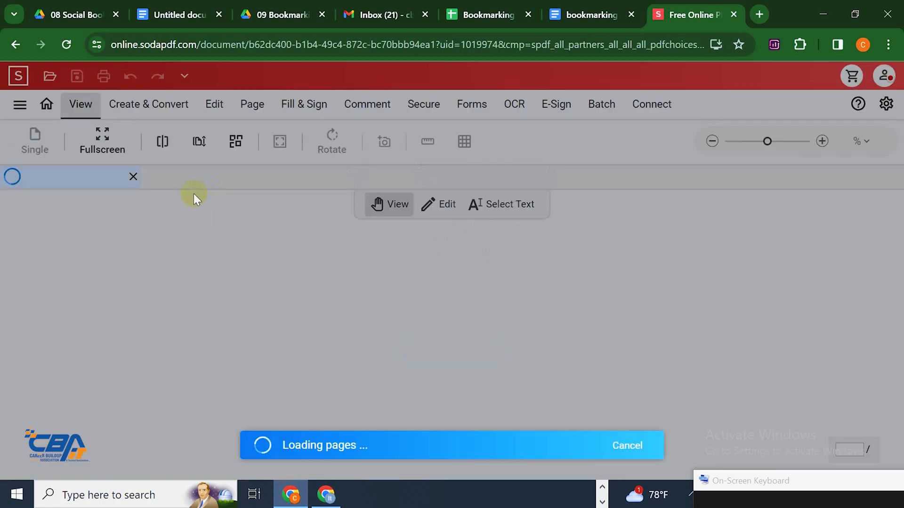
click(16, 45)
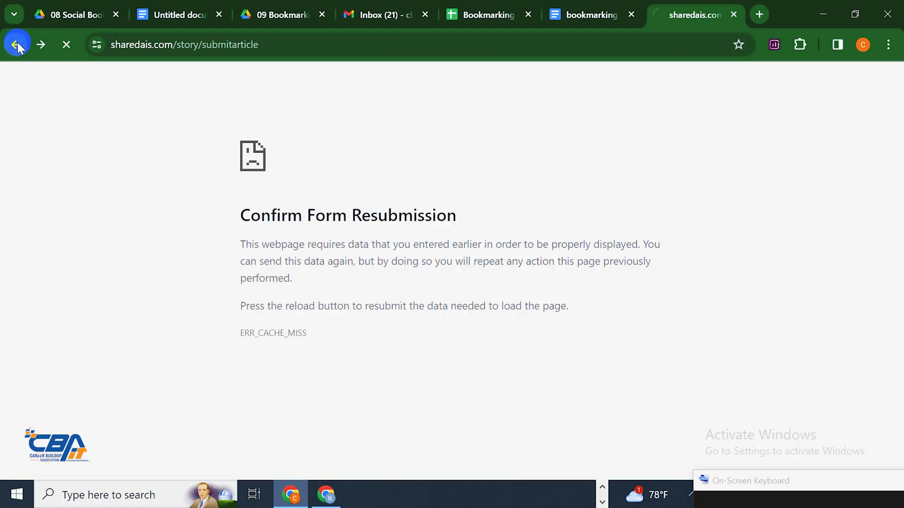
click(17, 45)
scroll(147, 299, down, 2)
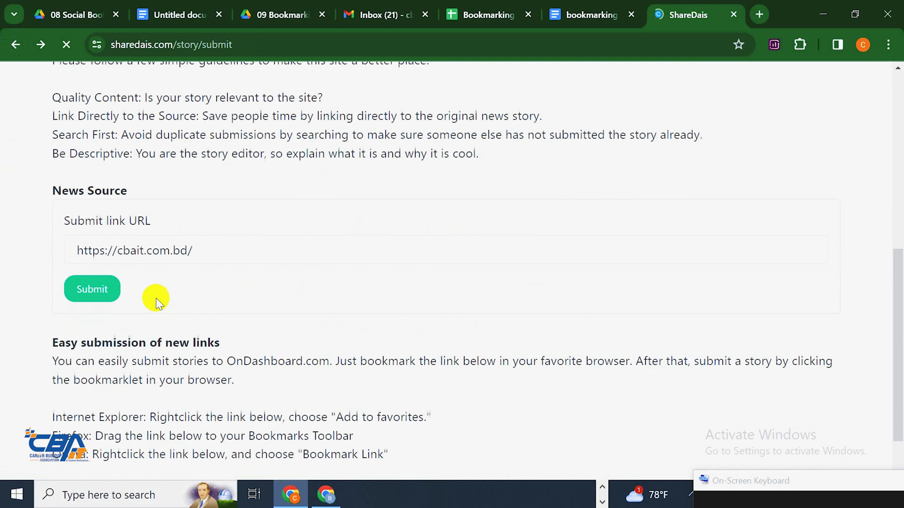
scroll(160, 299, down, 1)
scroll(190, 297, up, 4)
scroll(190, 297, down, 3)
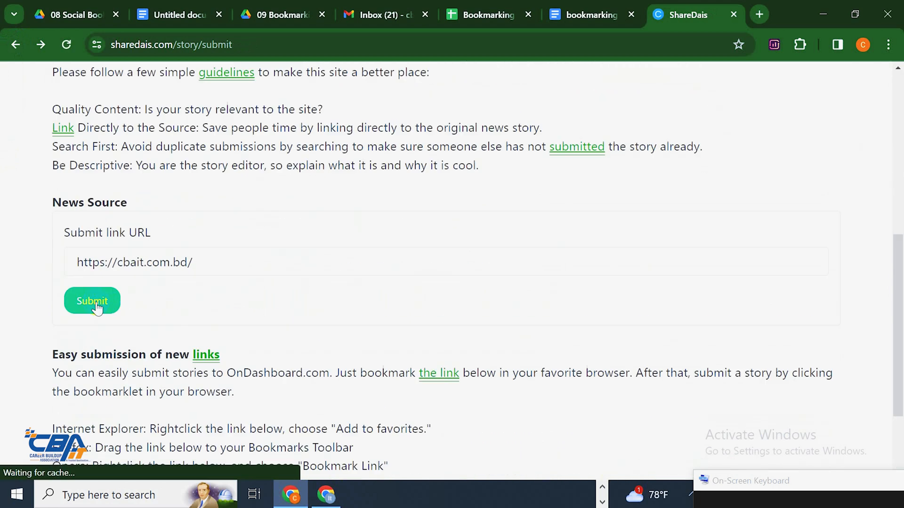
click(96, 306)
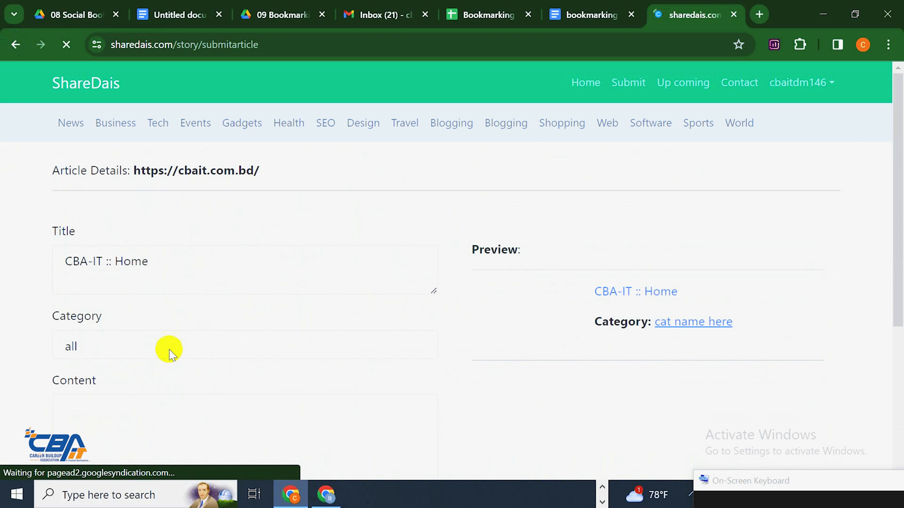
Delete the default title text from the new article form's Title box
scroll(169, 349, down, 2)
scroll(153, 188, up, 2)
double_click(156, 269)
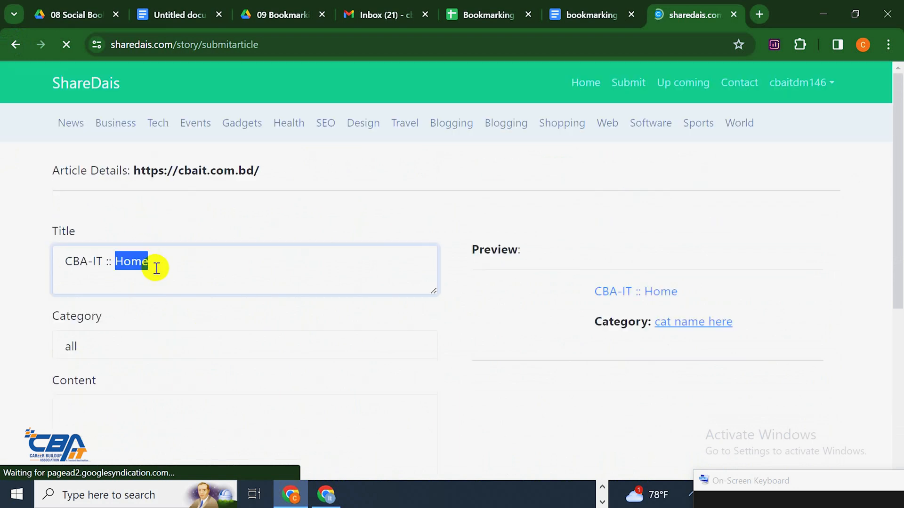
click(158, 266)
key(BackSpace)
triple_click(158, 266)
key(BackSpace)
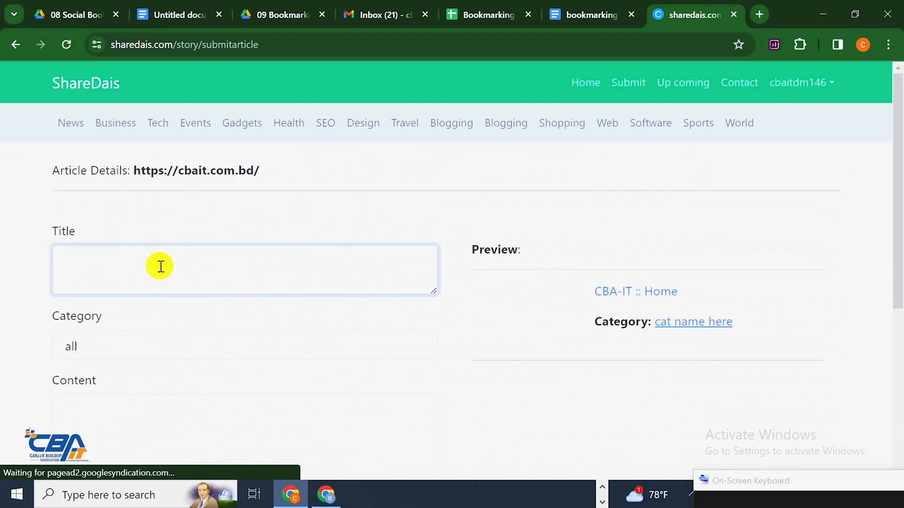
scroll(142, 261, down, 3)
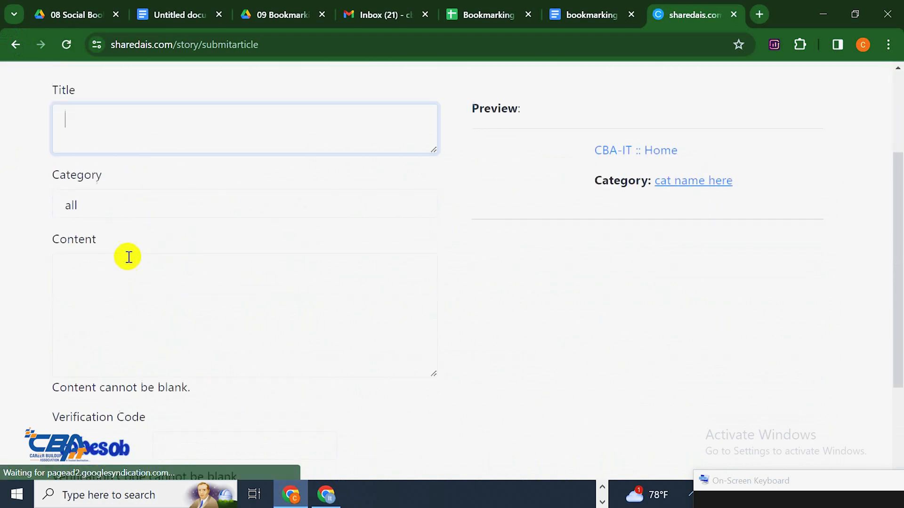
Paste the course description into Content and set the category to Online
click(570, 6)
right_click(327, 162)
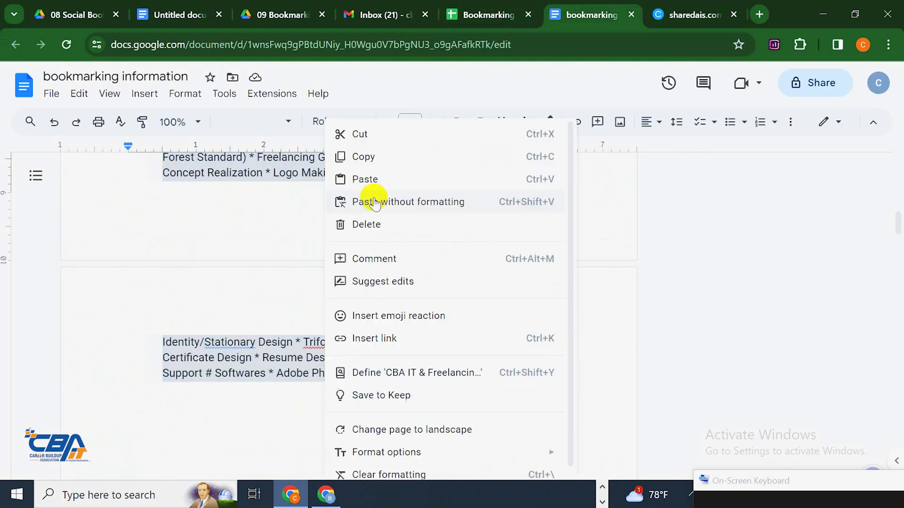
click(369, 157)
click(680, 8)
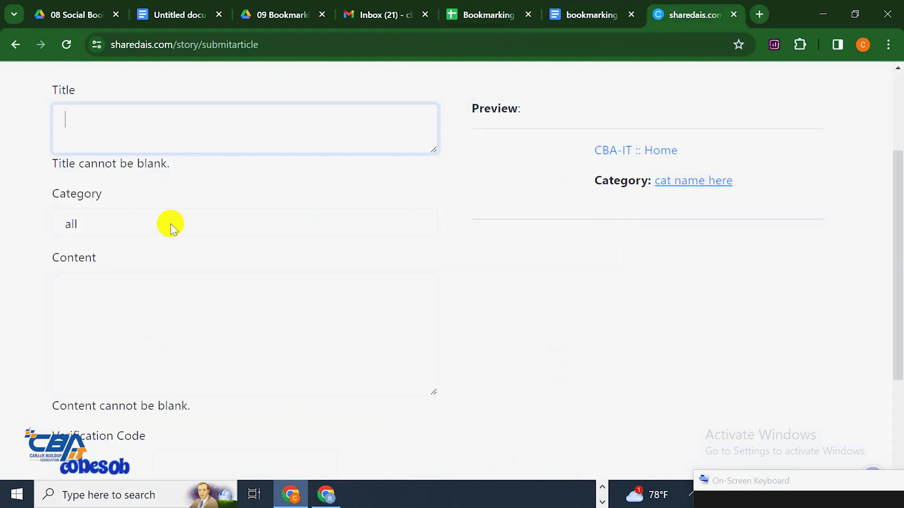
click(155, 347)
key(ctrl+v)
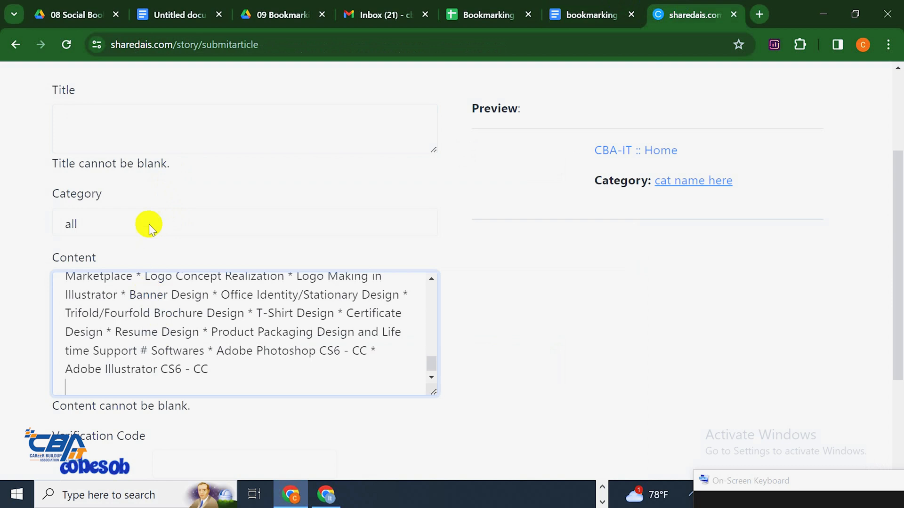
click(148, 226)
scroll(149, 424, down, 1)
click(101, 455)
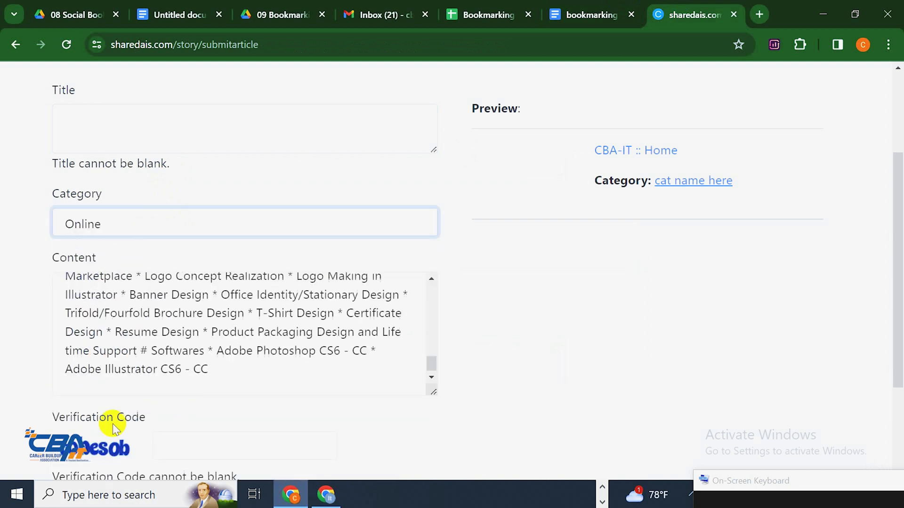
Paste 'CBA IT GRAPHIC DESIGN3' from the document as the story title
click(154, 121)
click(591, 14)
scroll(301, 297, up, 10)
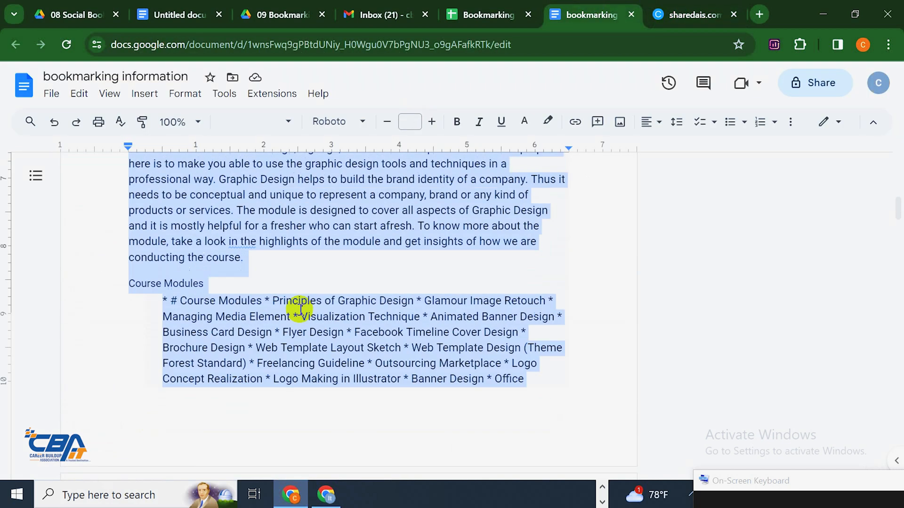
scroll(301, 311, up, 5)
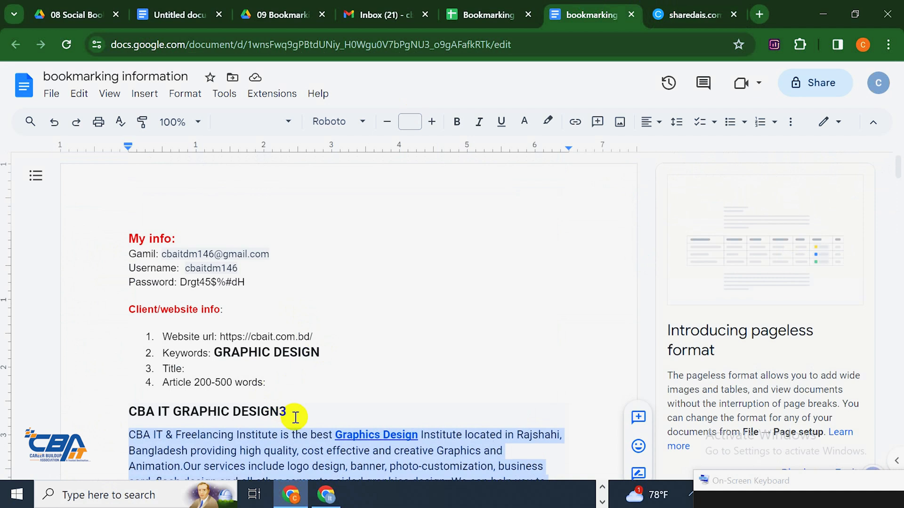
drag(288, 412, 134, 407)
right_click(160, 411)
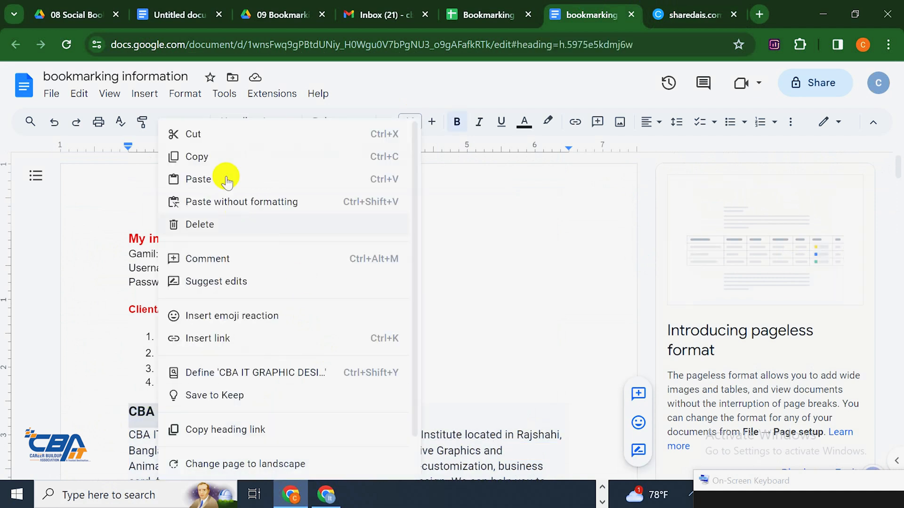
click(221, 153)
click(683, 6)
key(ctrl+v)
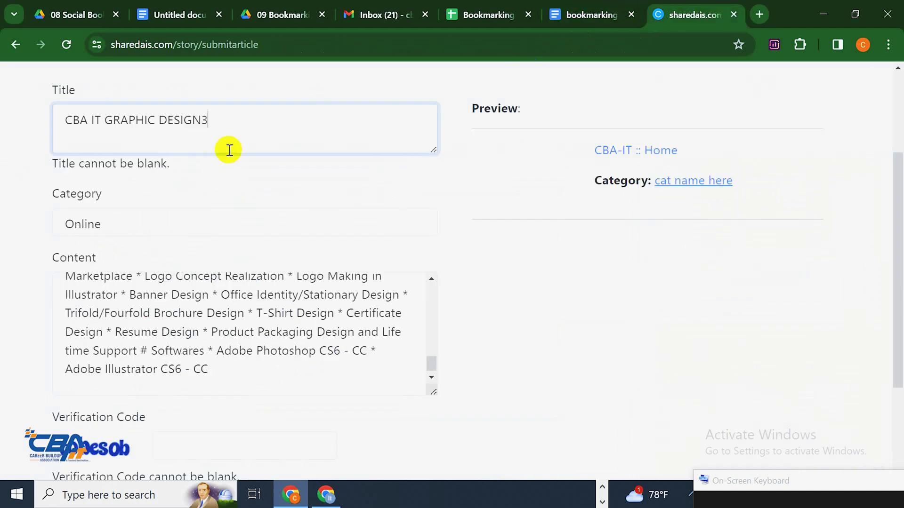
Fill the verification code from the saved suggestion and submit the story for review
scroll(311, 278, up, 1)
scroll(310, 278, down, 5)
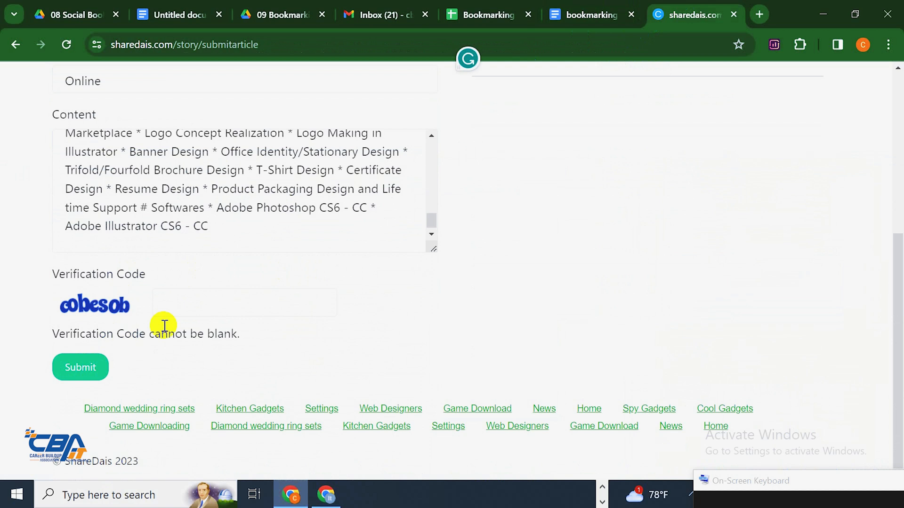
click(190, 316)
click(215, 315)
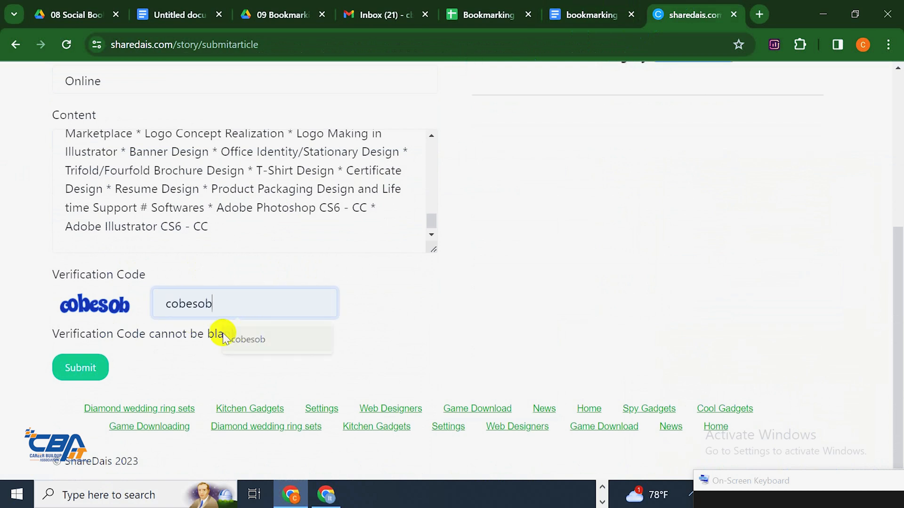
click(231, 337)
click(99, 364)
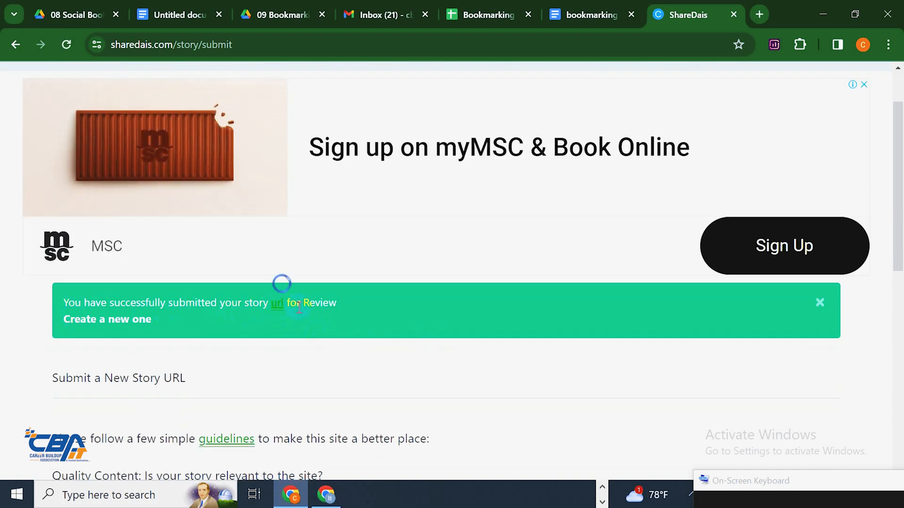
Review the submission confirmation, check the account menu, and view the stories home page
scroll(389, 313, down, 4)
scroll(379, 315, down, 6)
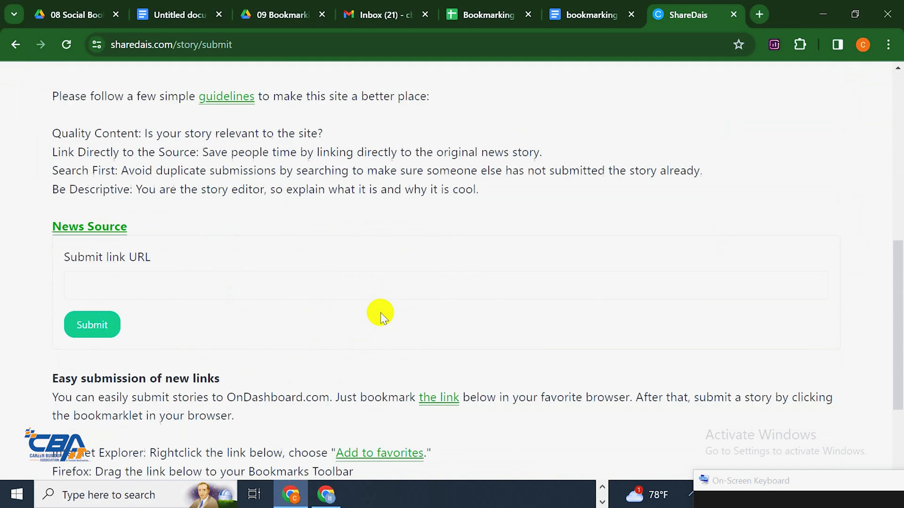
scroll(288, 324, up, 6)
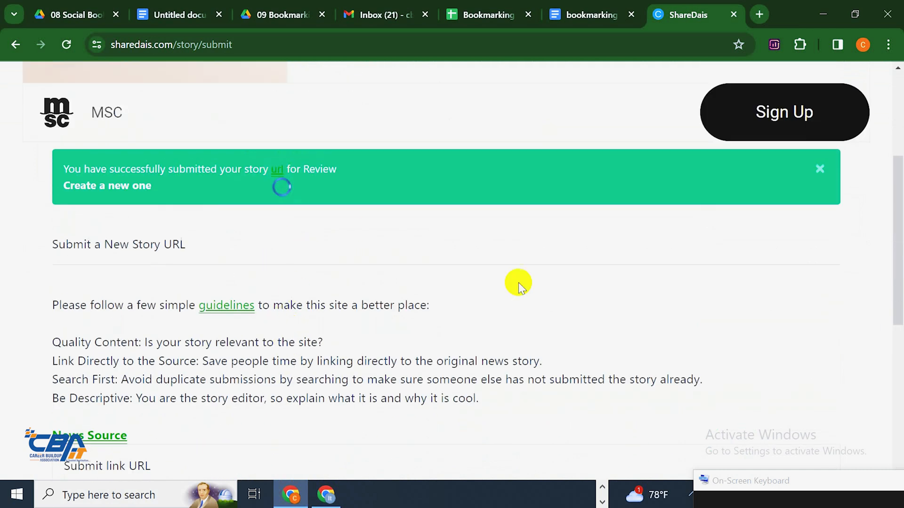
scroll(518, 282, up, 4)
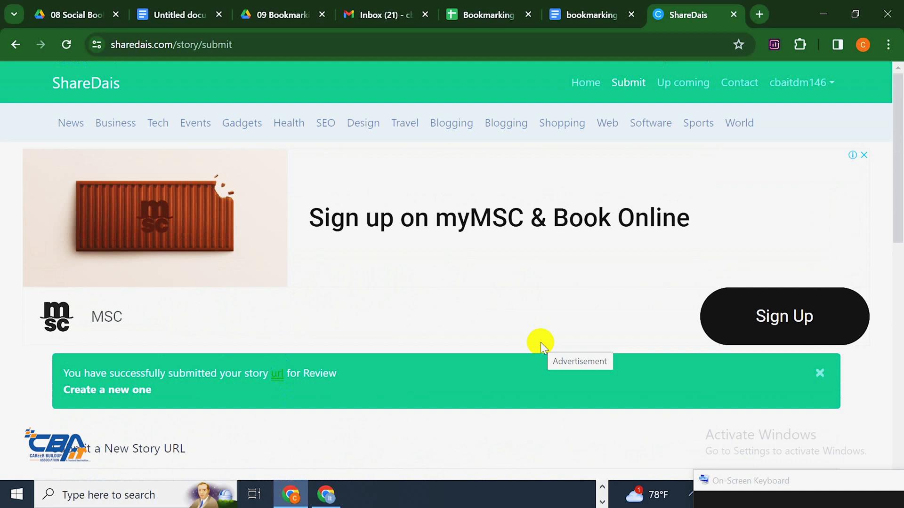
scroll(551, 325, down, 3)
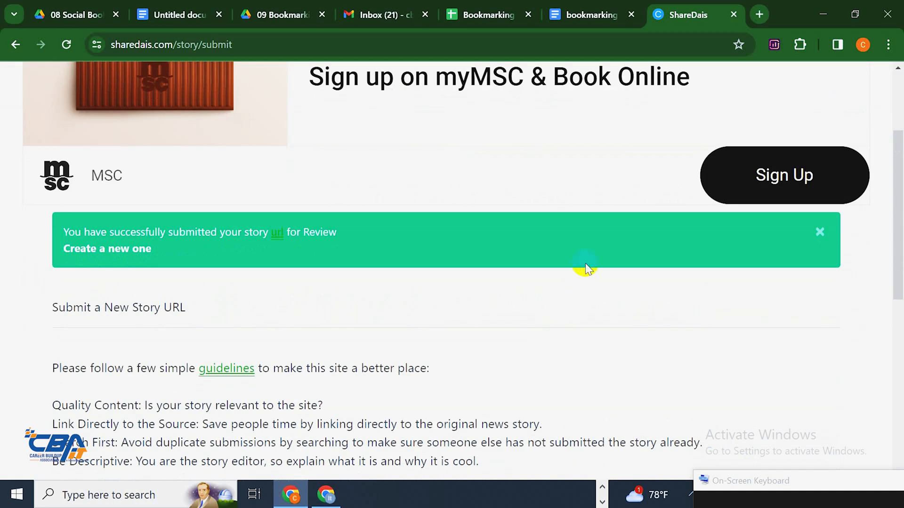
scroll(574, 221, up, 2)
scroll(569, 186, up, 1)
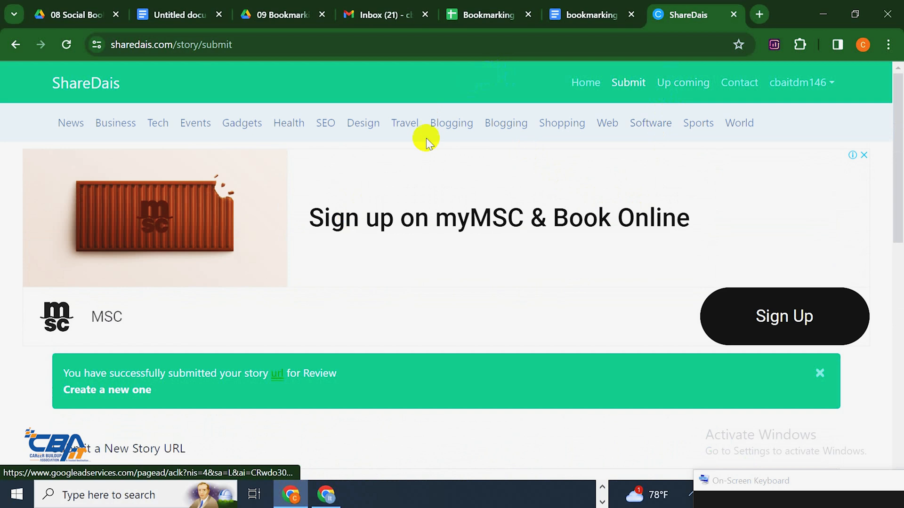
click(831, 87)
click(791, 88)
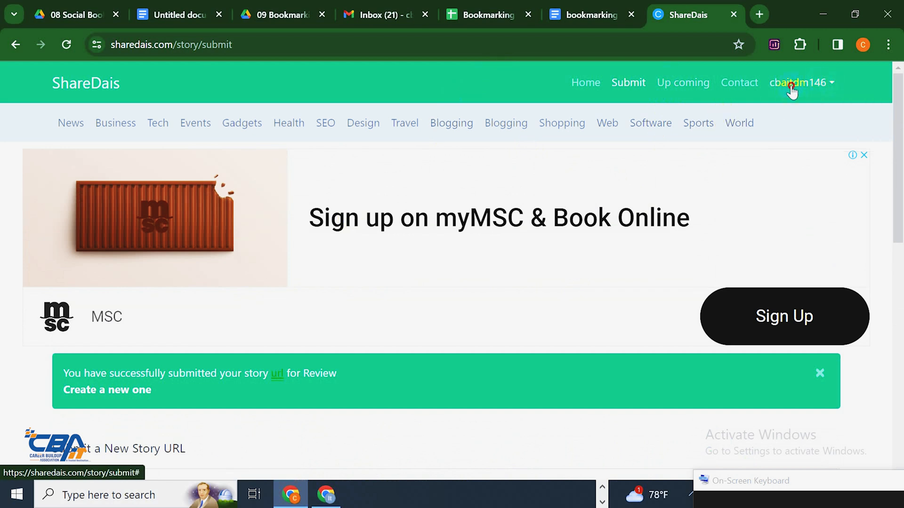
click(790, 89)
click(791, 90)
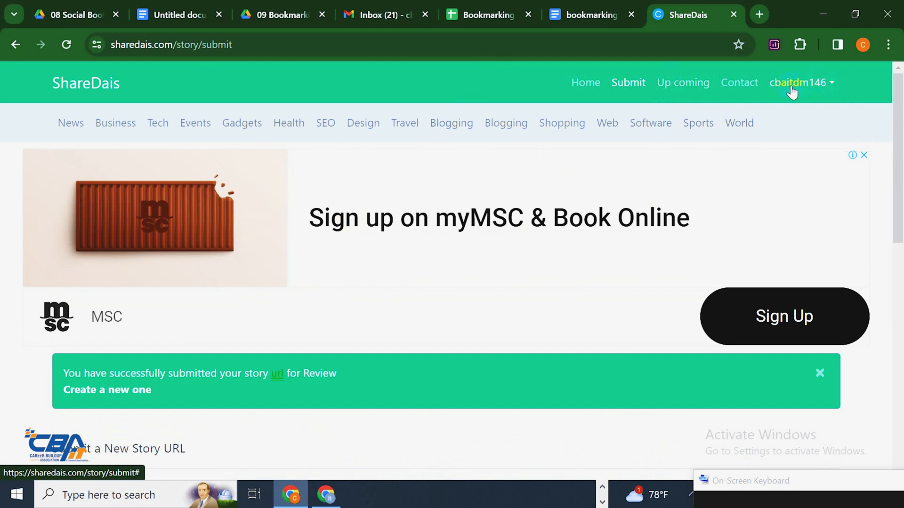
click(586, 83)
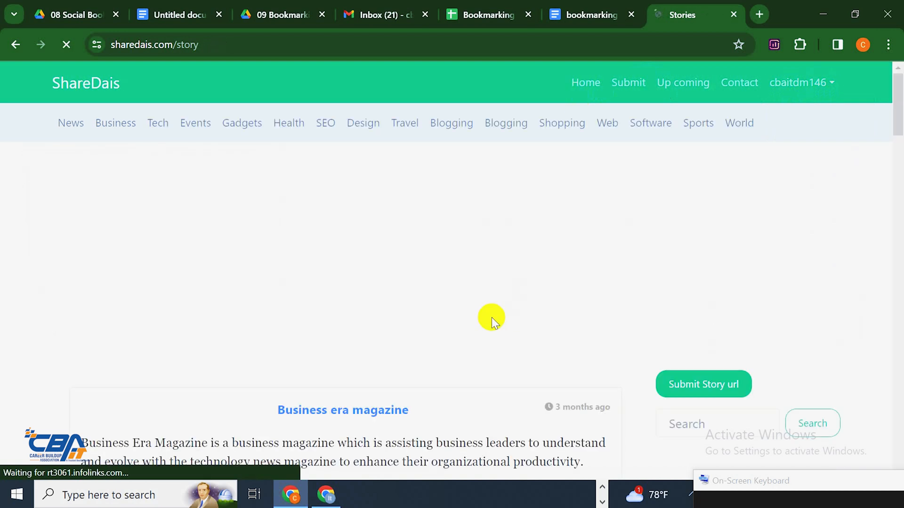
scroll(490, 315, down, 5)
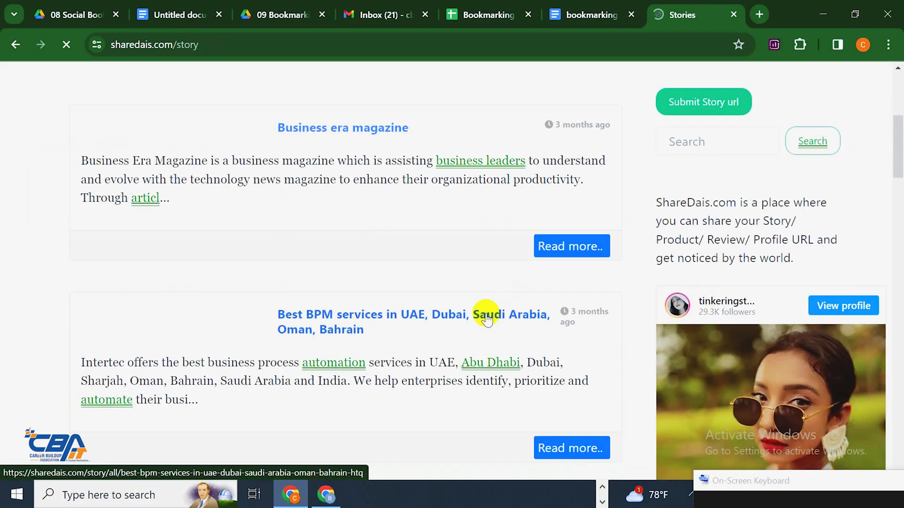
scroll(487, 319, up, 5)
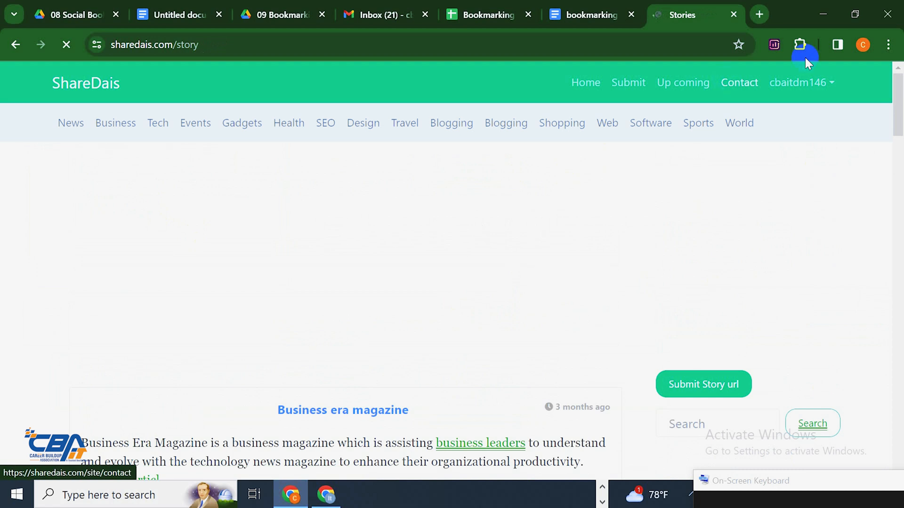
View the account's User Settings page, then close the ShareDais tab
click(814, 81)
click(792, 112)
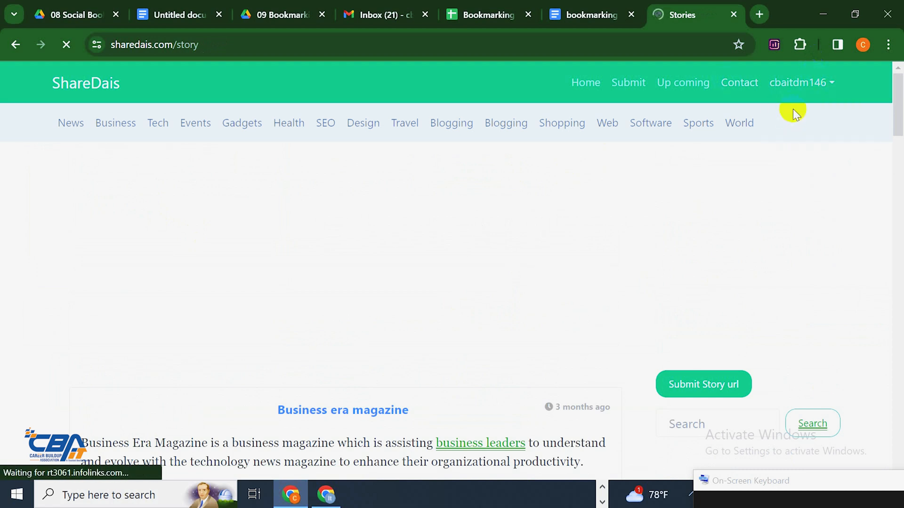
scroll(249, 329, down, 6)
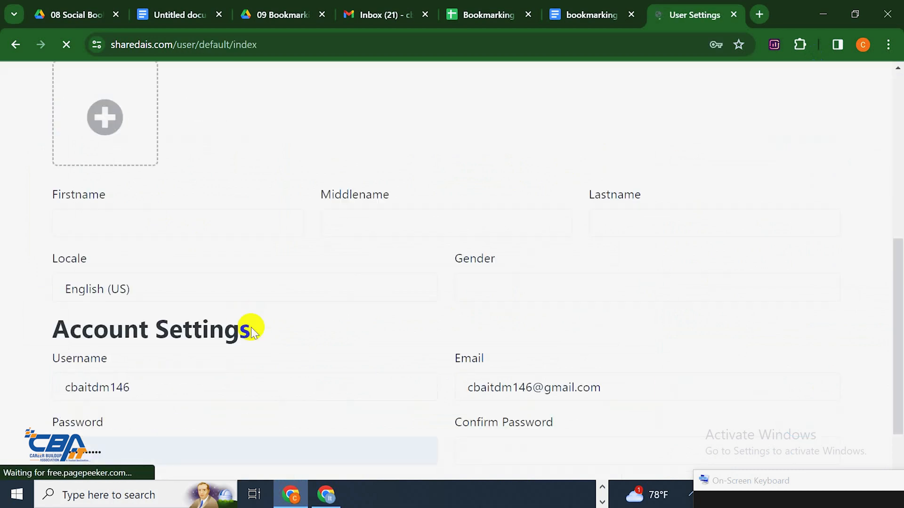
scroll(272, 327, down, 2)
scroll(291, 317, up, 8)
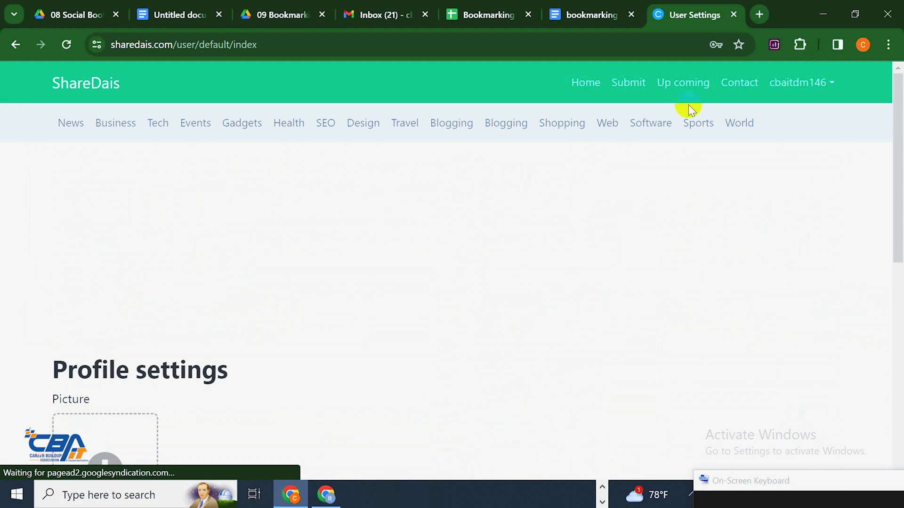
click(733, 15)
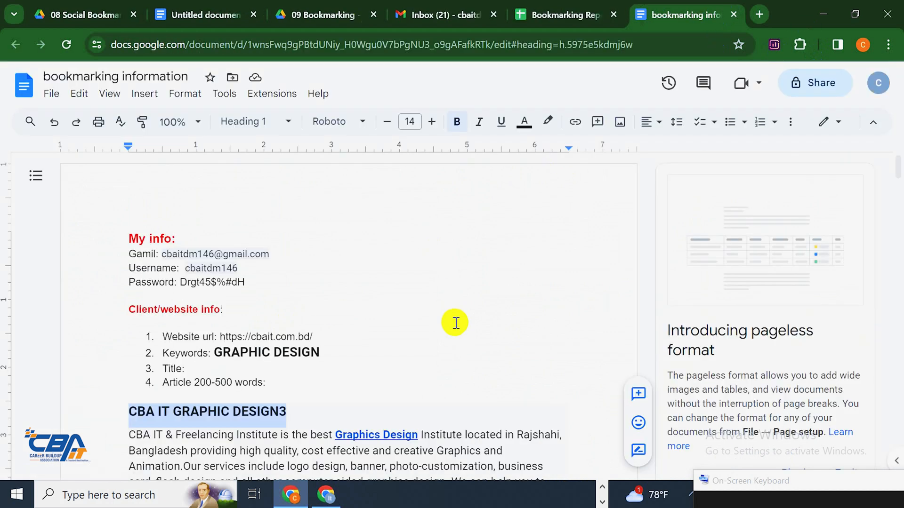
Open the freebooksubmission.xyz healthy-glowing-skin link from the document's link table in a new tab
scroll(257, 355, down, 5)
scroll(256, 361, down, 15)
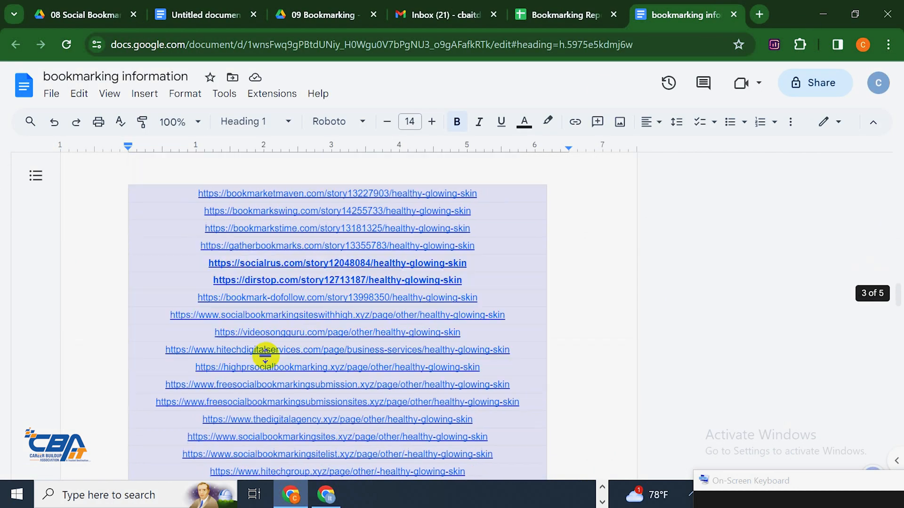
click(268, 354)
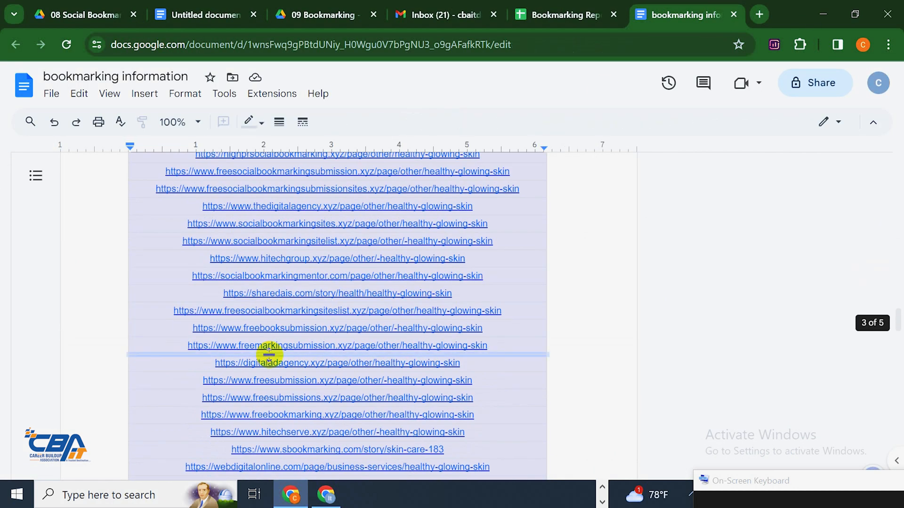
click(295, 328)
click(287, 348)
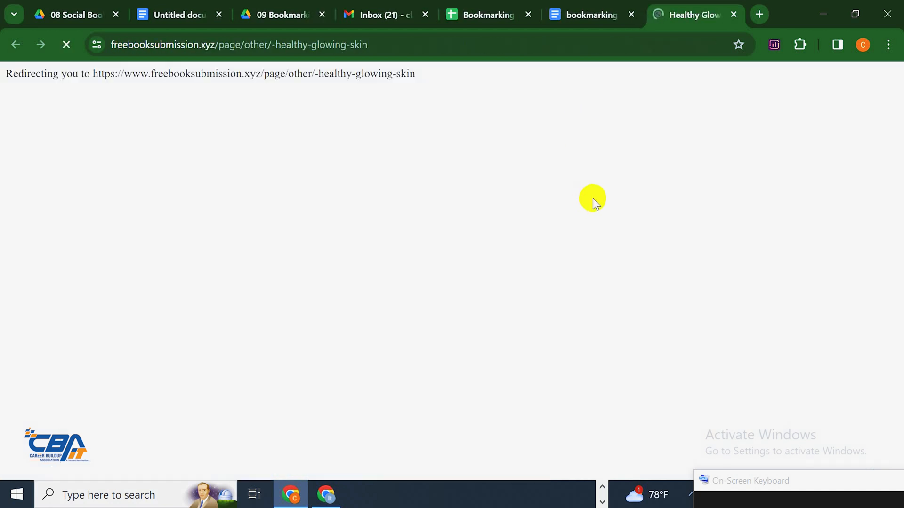
Open Free Book Submission's registration page and enter the username from a saved autofill entry
click(792, 90)
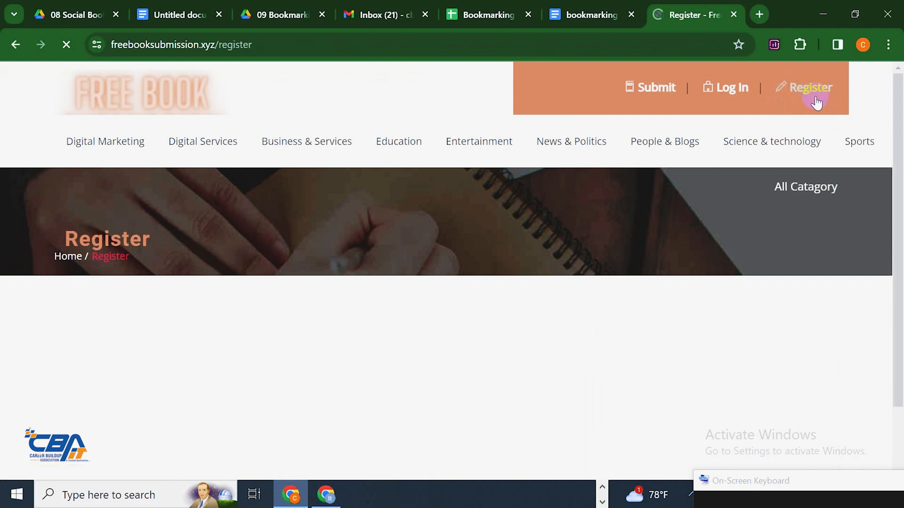
scroll(342, 339, down, 6)
click(378, 274)
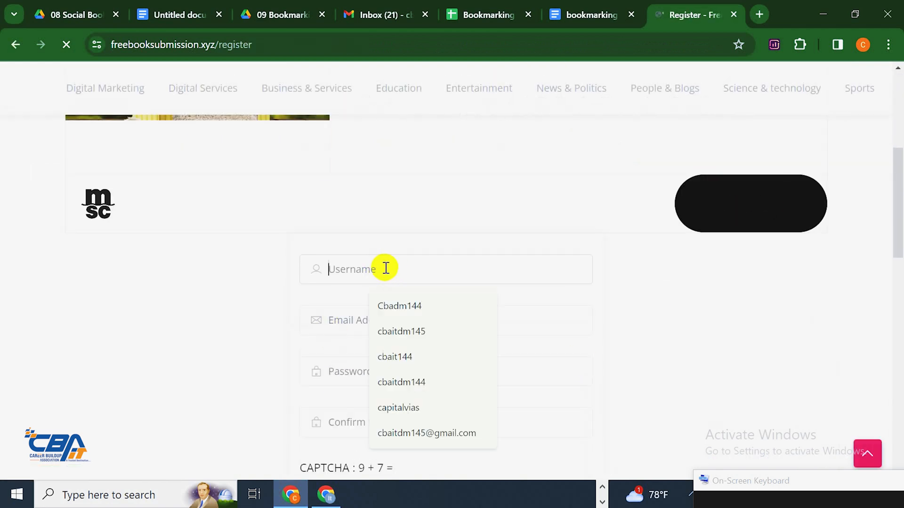
click(423, 304)
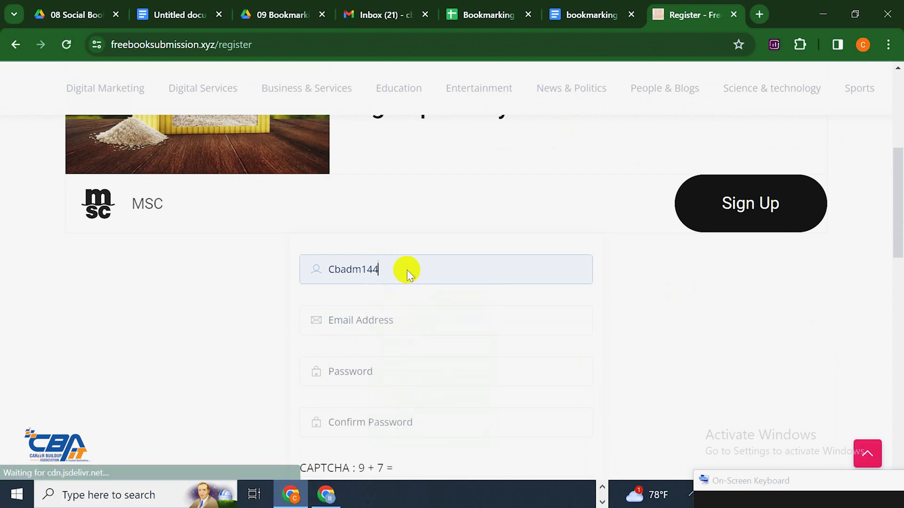
text(6)
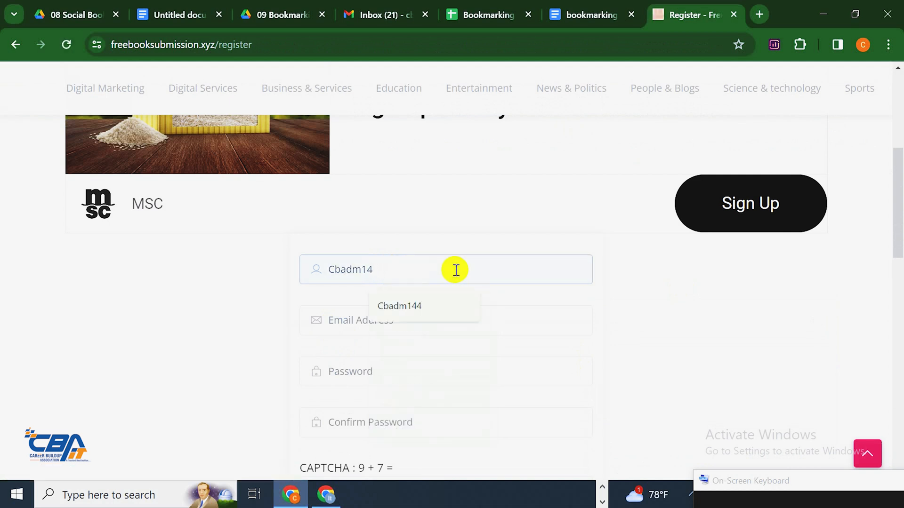
Fill in the saved e-mail address with its number edited, then bring up the bookmarking notes
scroll(414, 245, down, 2)
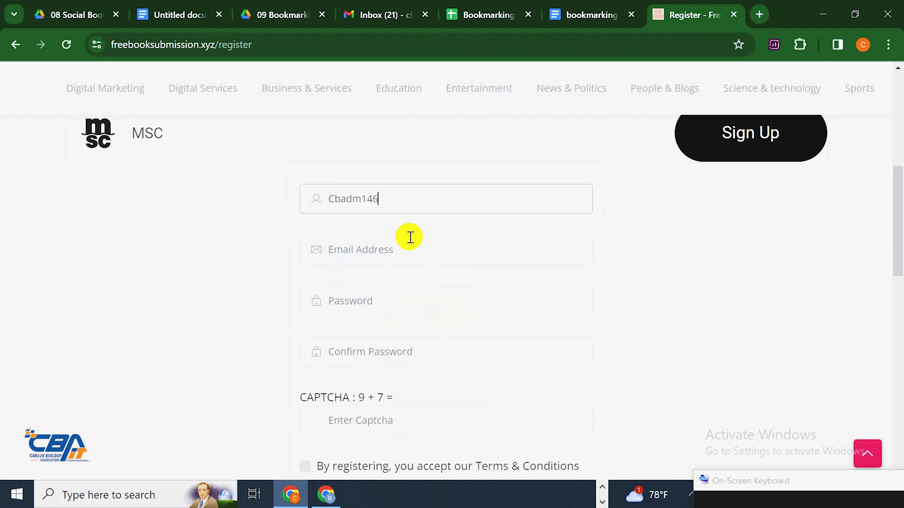
click(408, 249)
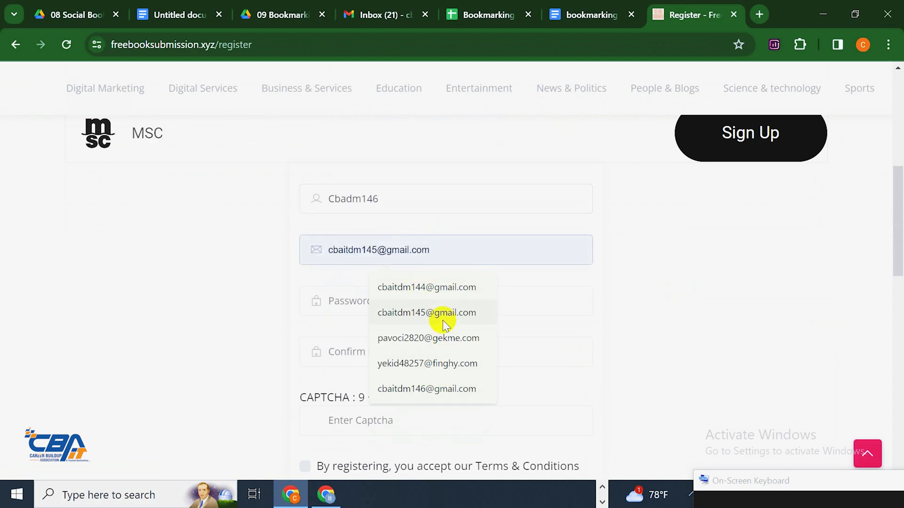
click(443, 310)
click(382, 249)
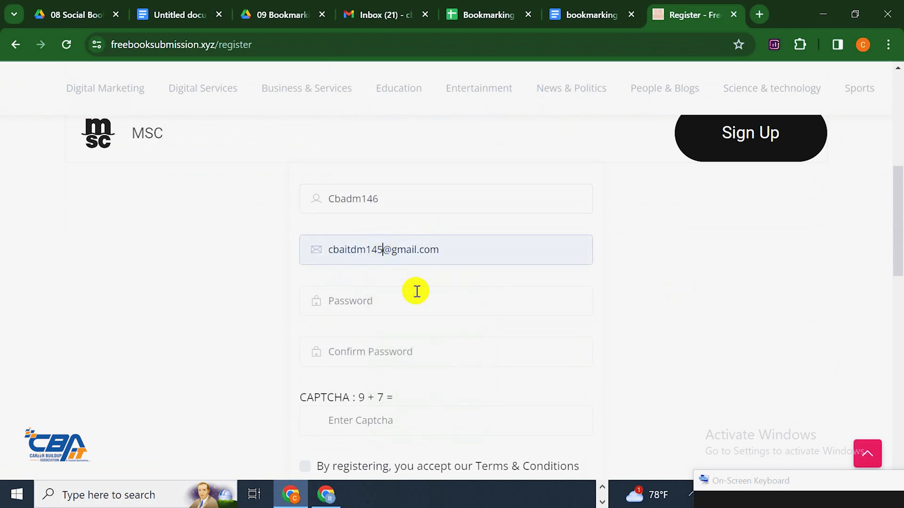
scroll(392, 254, down, 1)
click(389, 253)
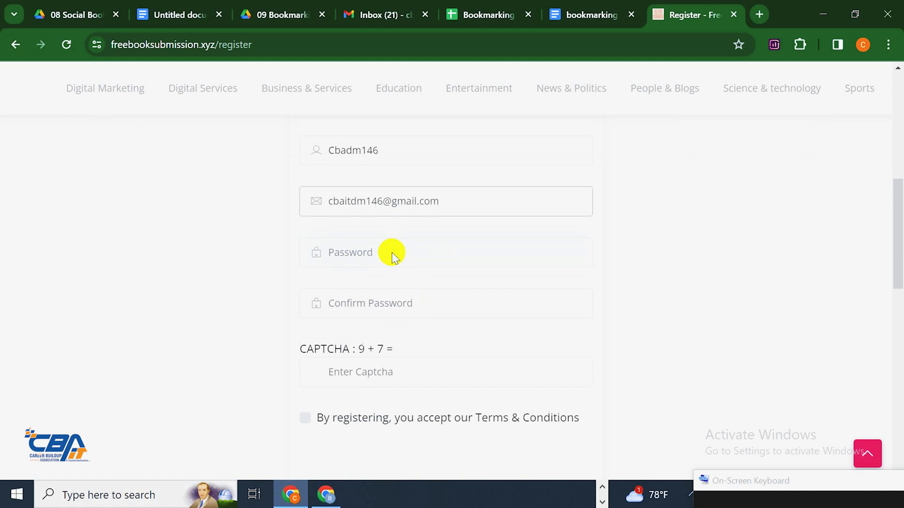
scroll(419, 179, down, 2)
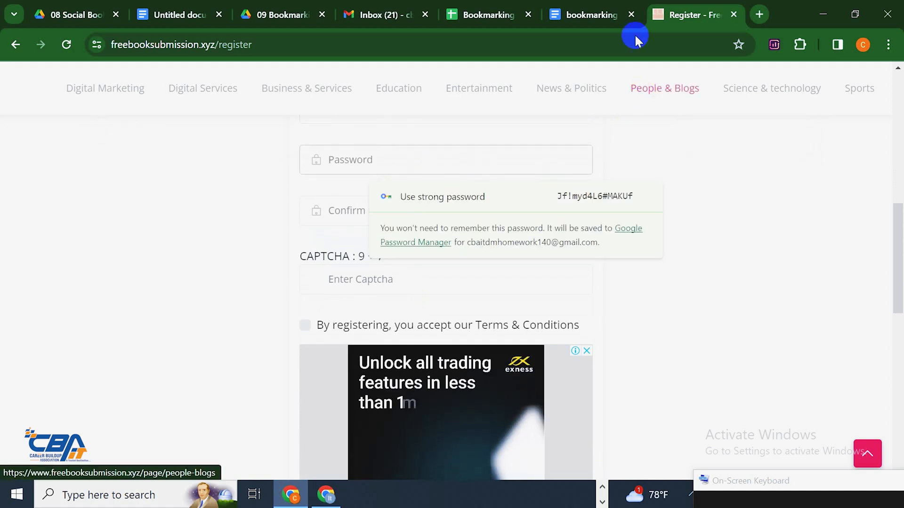
click(621, 16)
Copy the account password under My info in the notes and return to the registration tab
scroll(382, 240, up, 20)
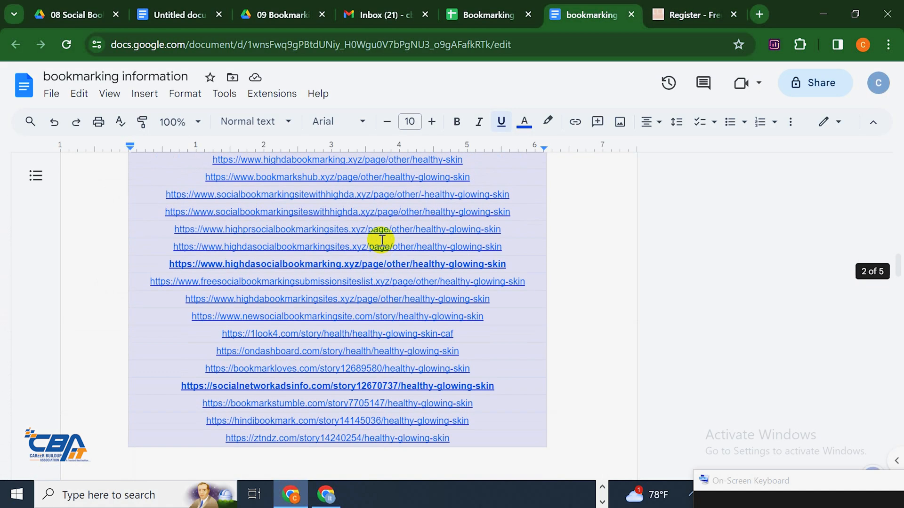
scroll(344, 244, up, 3)
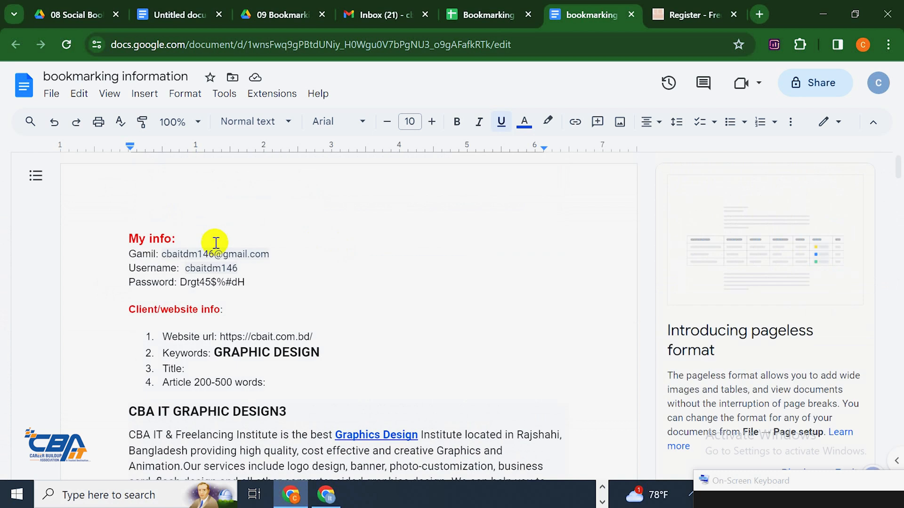
drag(180, 284, 246, 282)
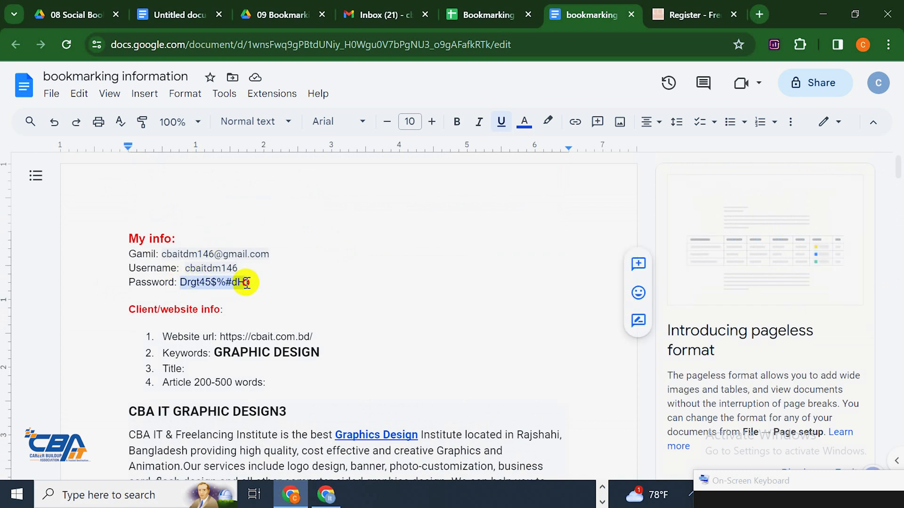
right_click(228, 281)
click(285, 167)
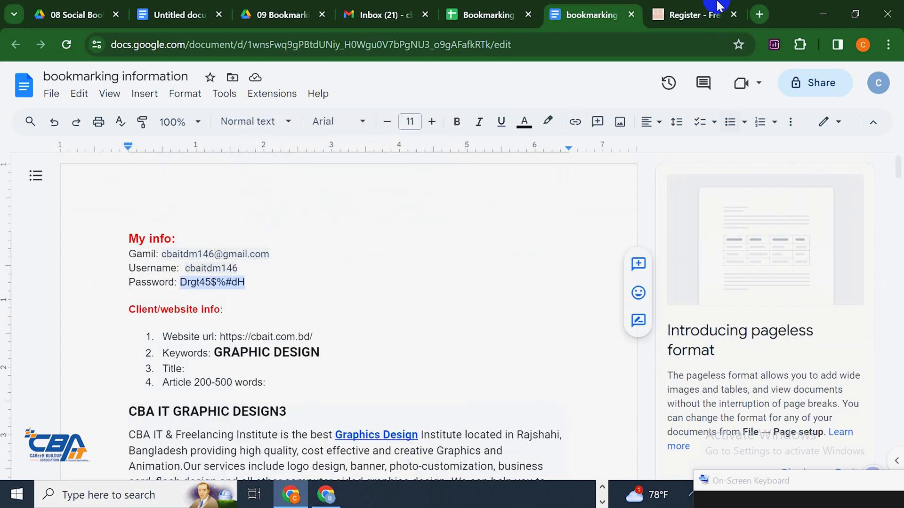
click(701, 14)
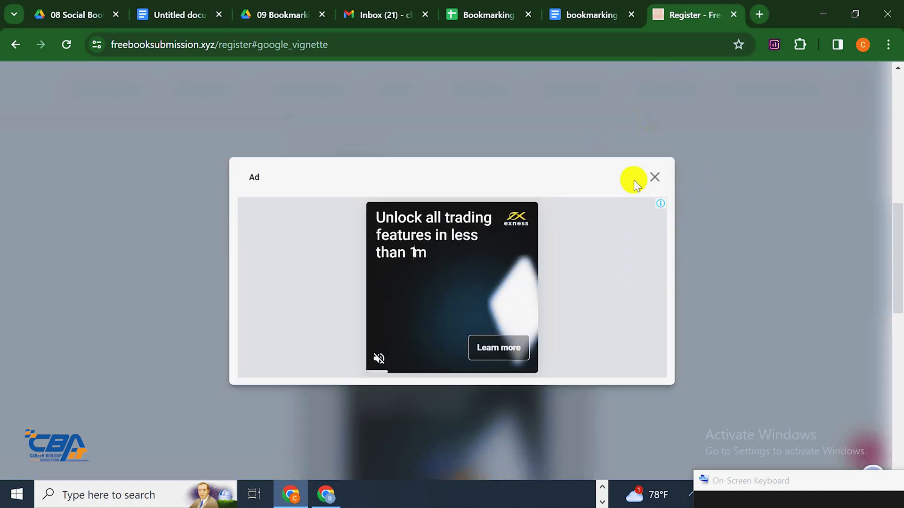
Close the ad, paste the password, answer captcha 16, accept the terms and register
click(654, 177)
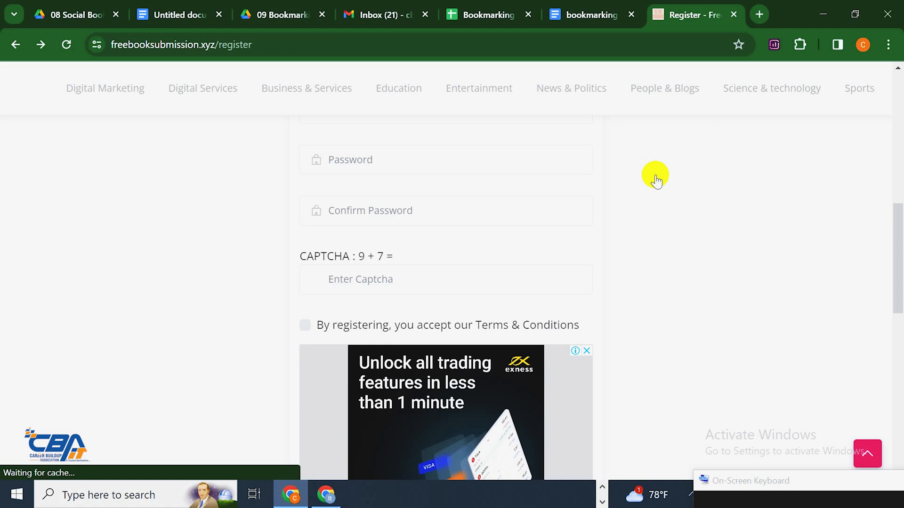
click(369, 147)
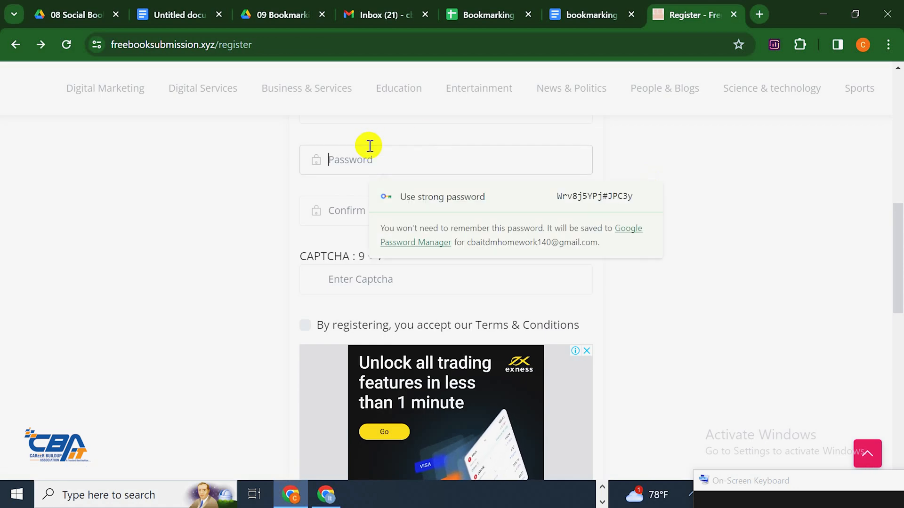
key(ctrl+v)
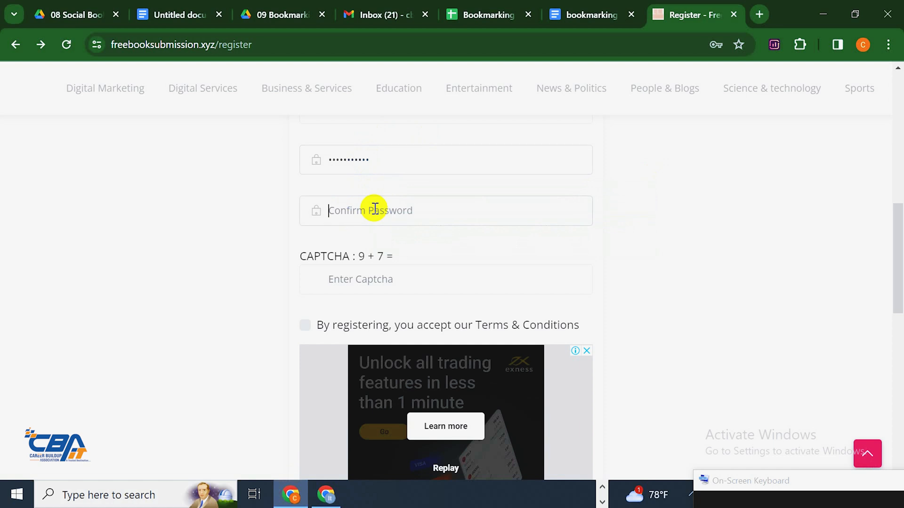
click(356, 275)
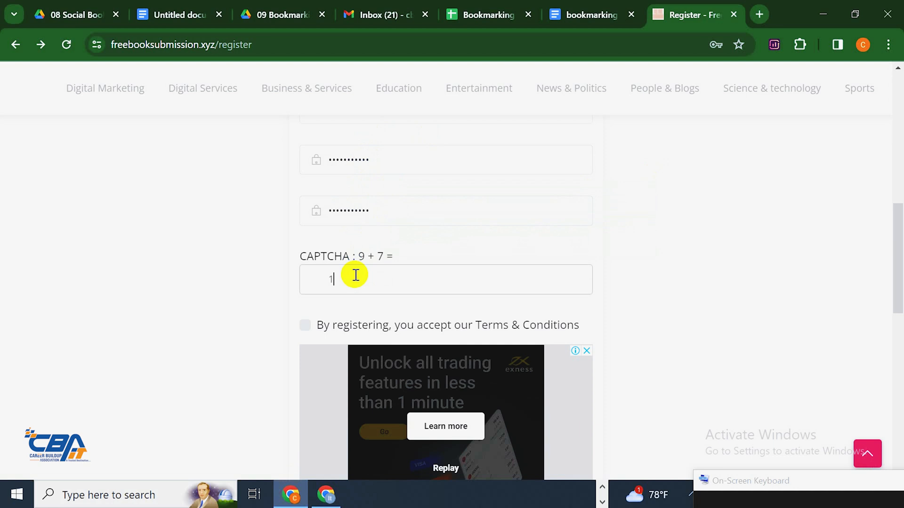
triple_click(312, 324)
click(306, 324)
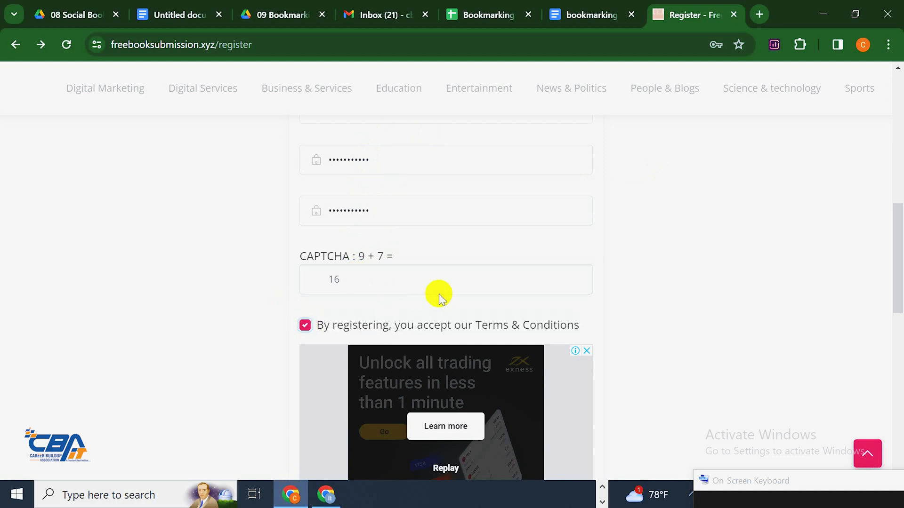
scroll(502, 258, down, 4)
scroll(502, 258, down, 1)
click(447, 345)
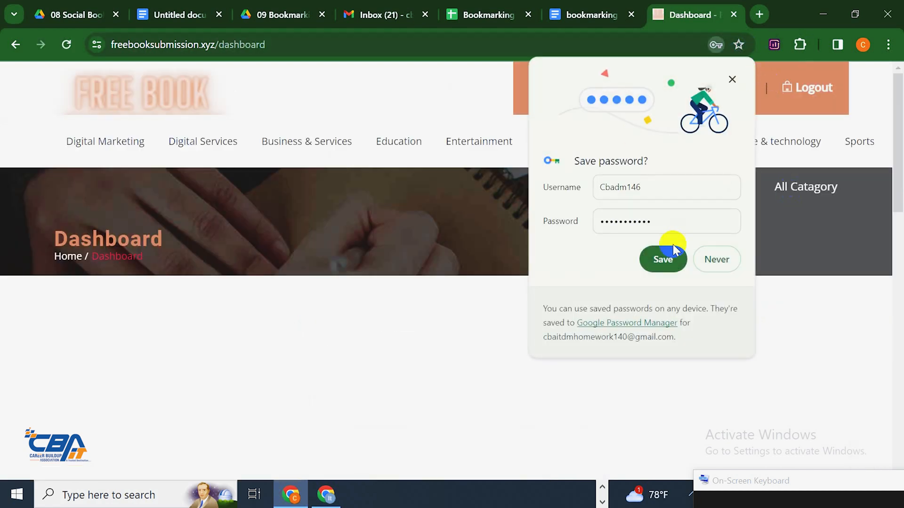
click(664, 258)
click(605, 77)
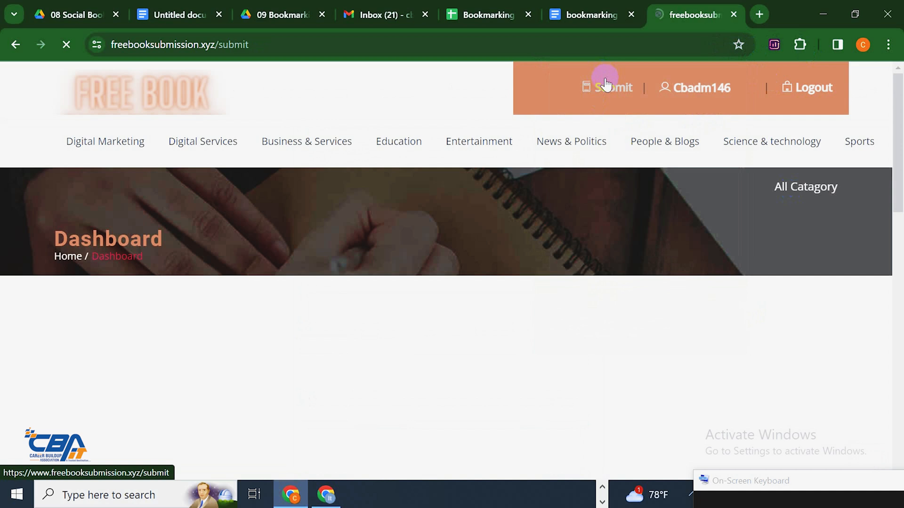
scroll(453, 284, down, 8)
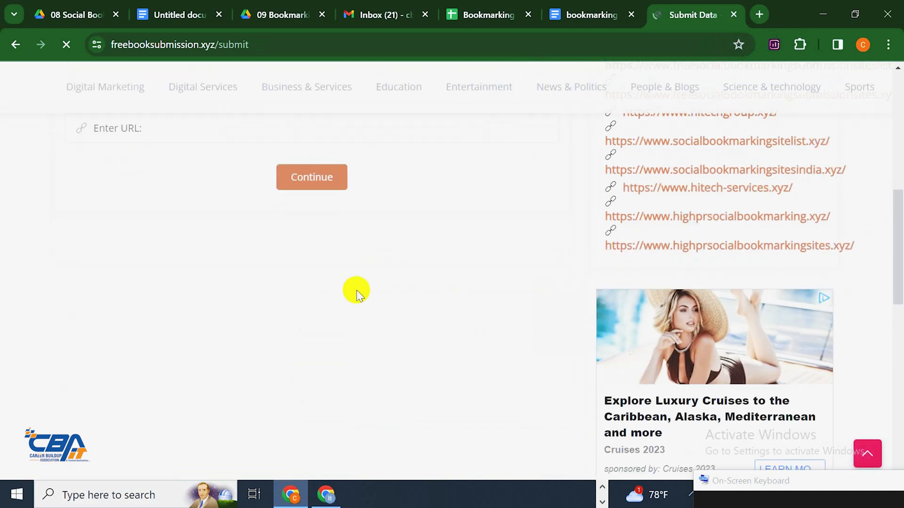
scroll(355, 290, up, 3)
click(233, 270)
click(217, 306)
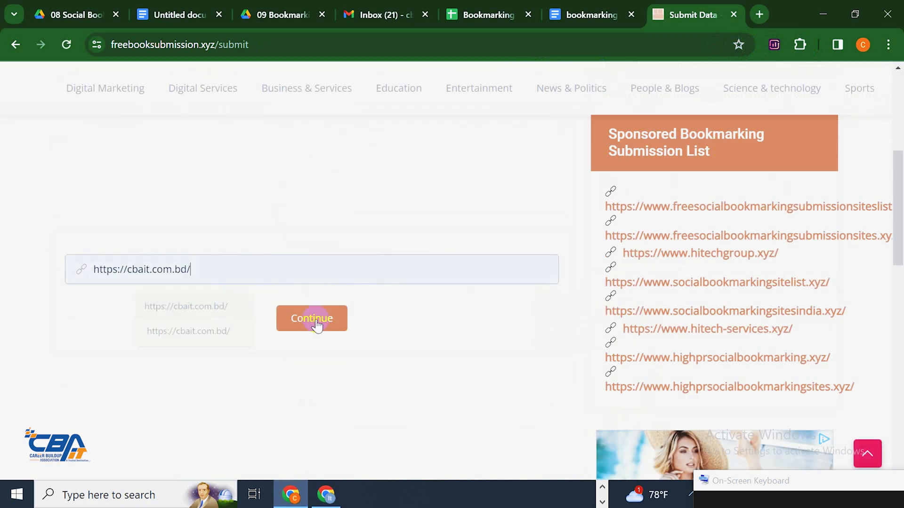
click(312, 318)
scroll(196, 242, down, 10)
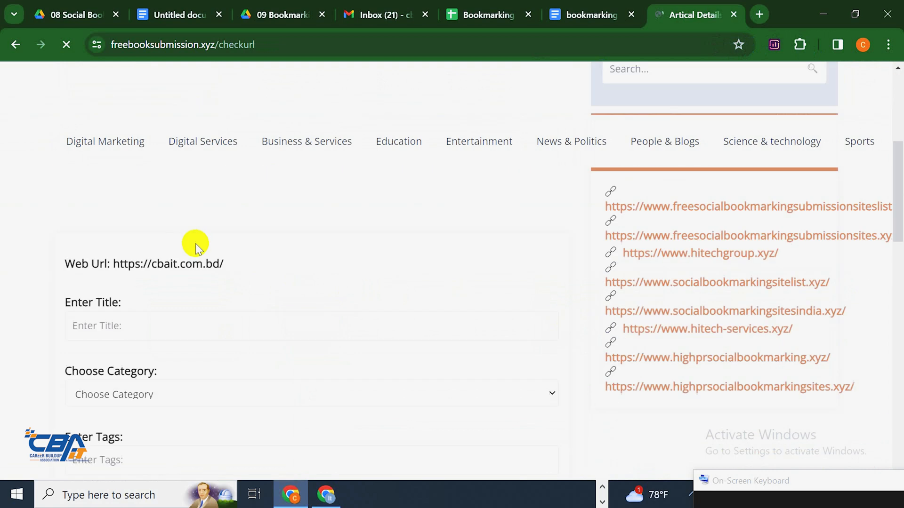
click(152, 189)
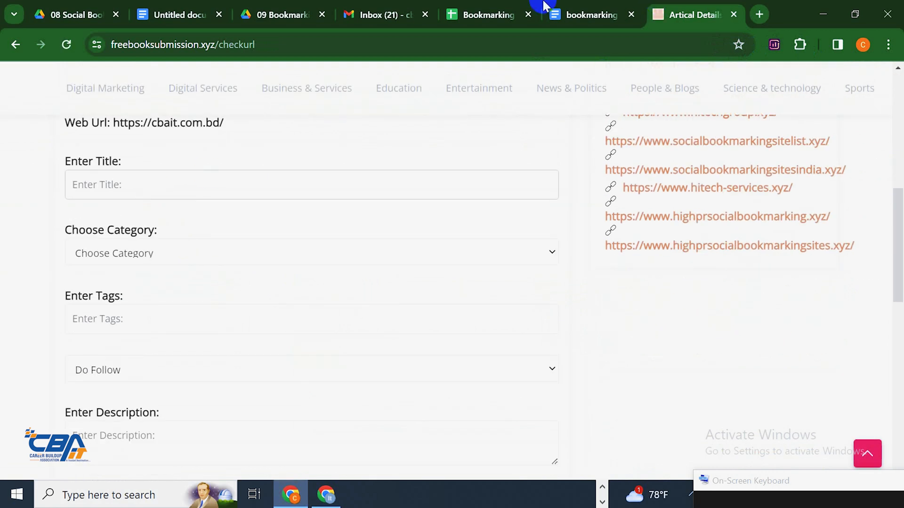
click(559, 8)
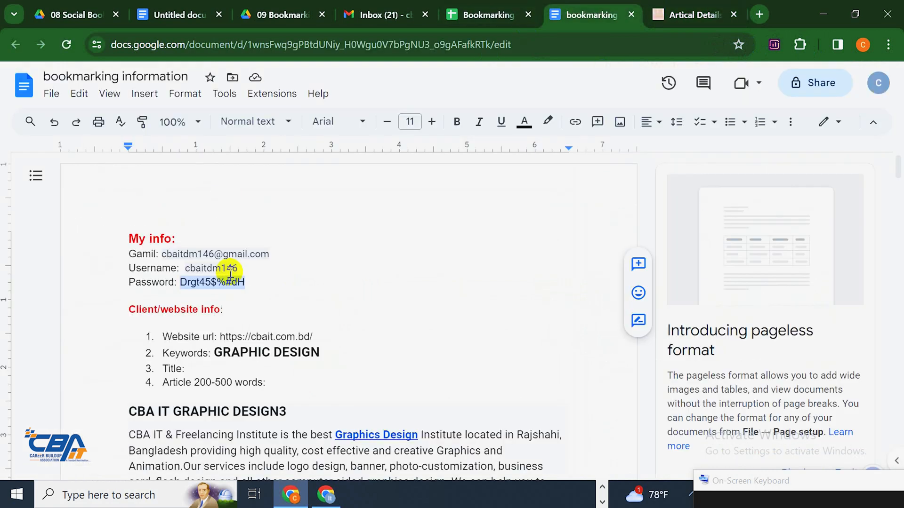
Copy the CBA IT GRAPHIC DESIGN3 heading from the notes and paste it as the bookmark title
drag(285, 411, 130, 411)
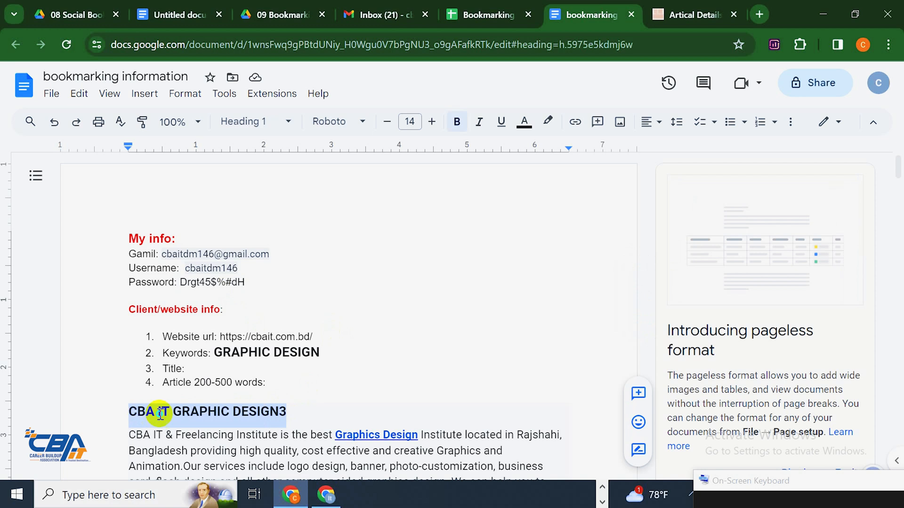
right_click(159, 410)
click(206, 154)
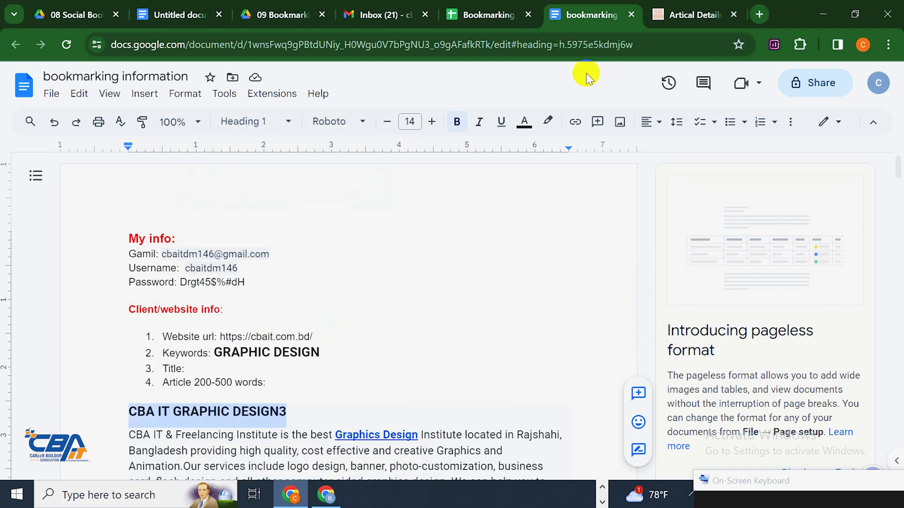
click(706, 10)
key(ctrl+v)
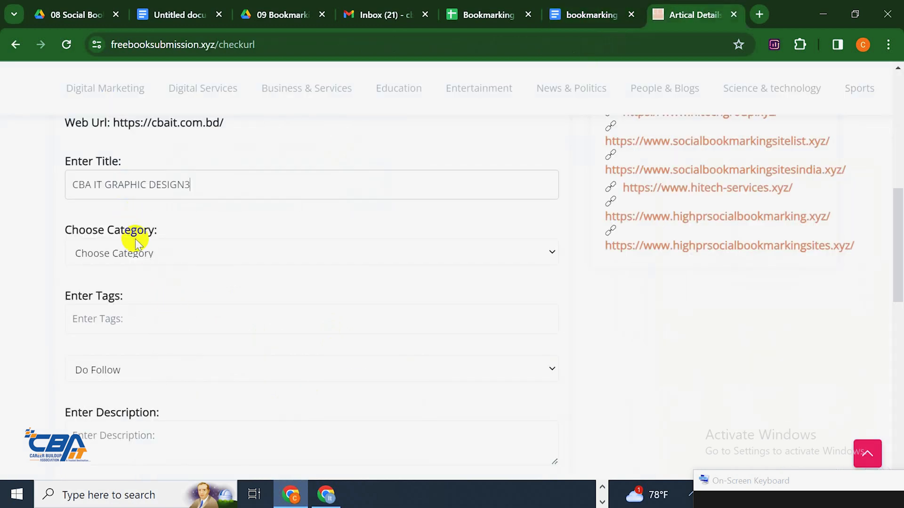
Set the category to Other and the tags to GRAPHIC DESIGN, then return to the notes
click(144, 256)
click(99, 448)
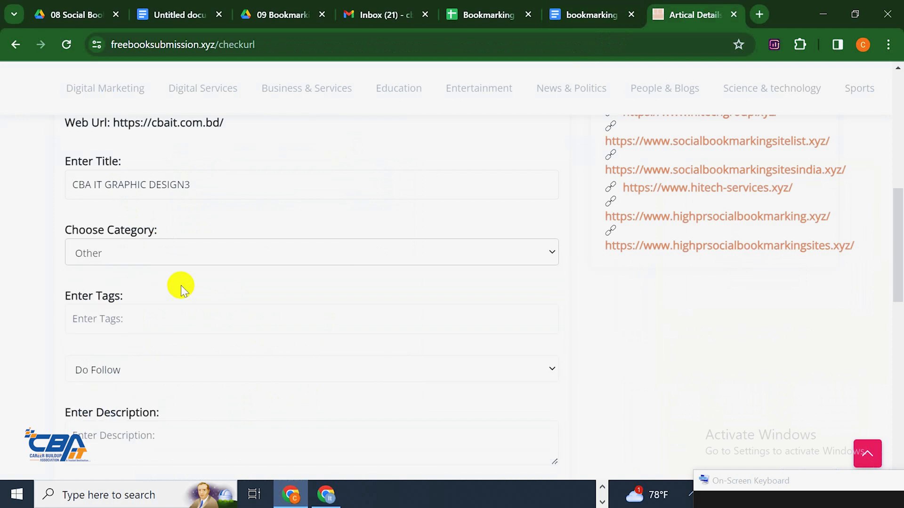
scroll(188, 264, down, 2)
click(191, 246)
click(190, 291)
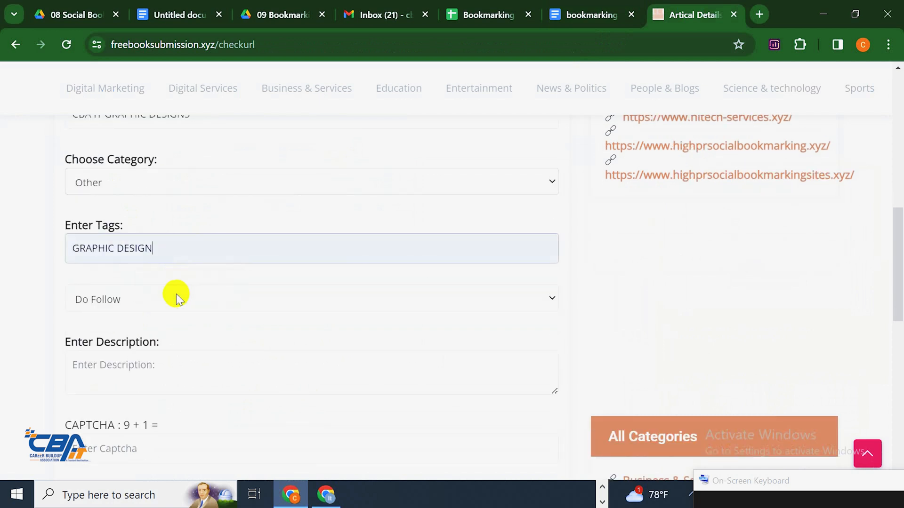
scroll(159, 315, down, 3)
click(206, 242)
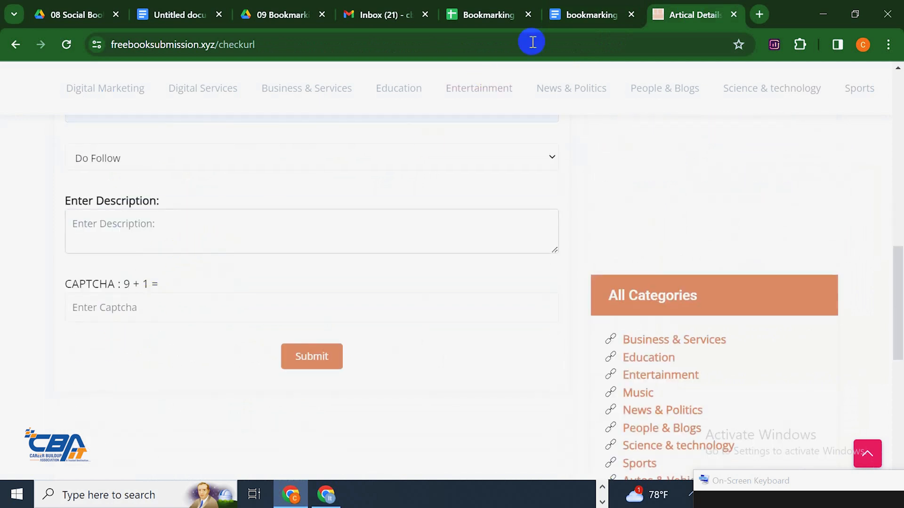
click(588, 15)
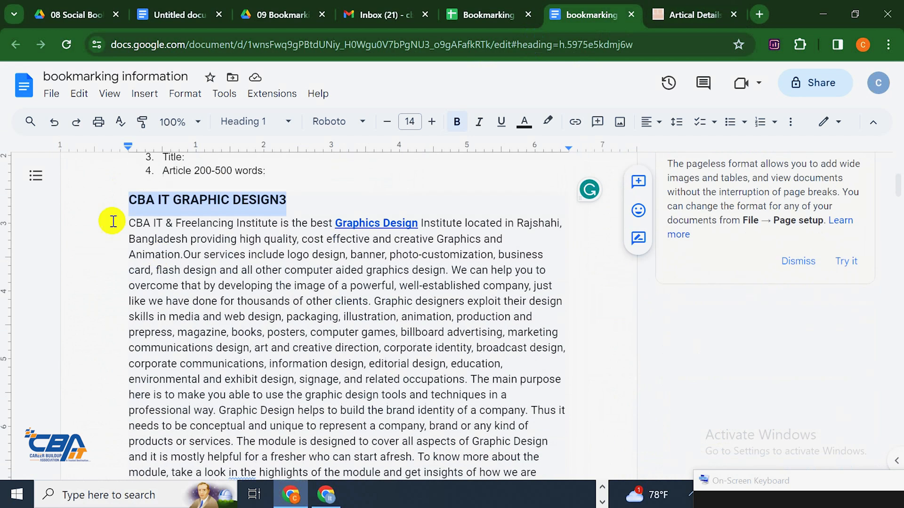
Copy the CBA IT Graphic Design course text from the notes into the Enter Description box
drag(136, 200, 170, 304)
click(134, 271)
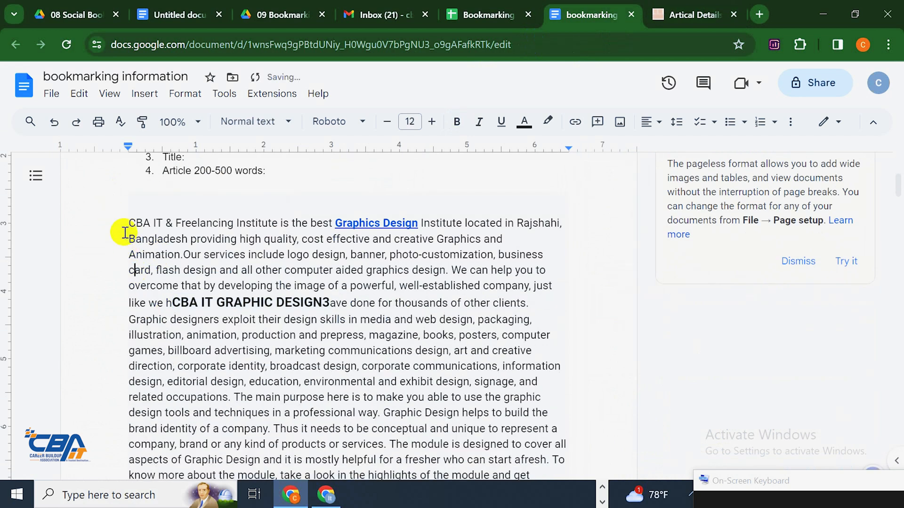
drag(124, 224, 553, 461)
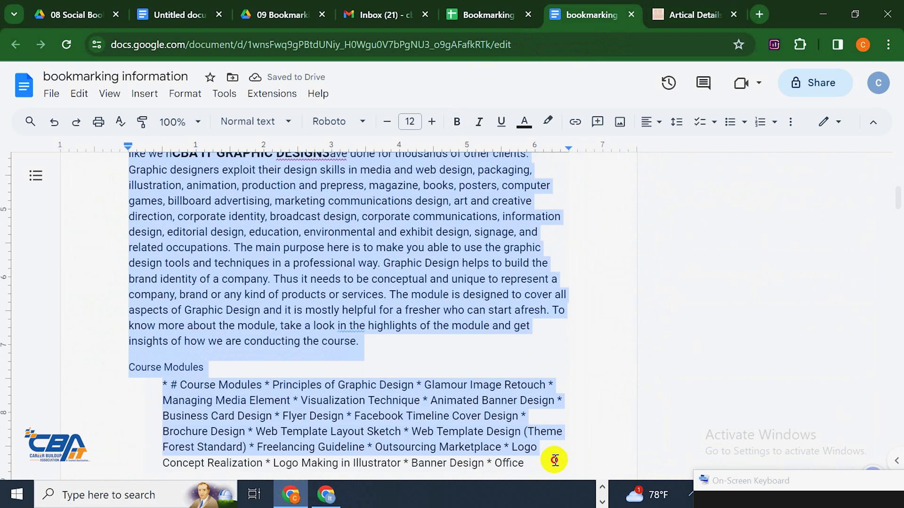
right_click(417, 310)
click(575, 147)
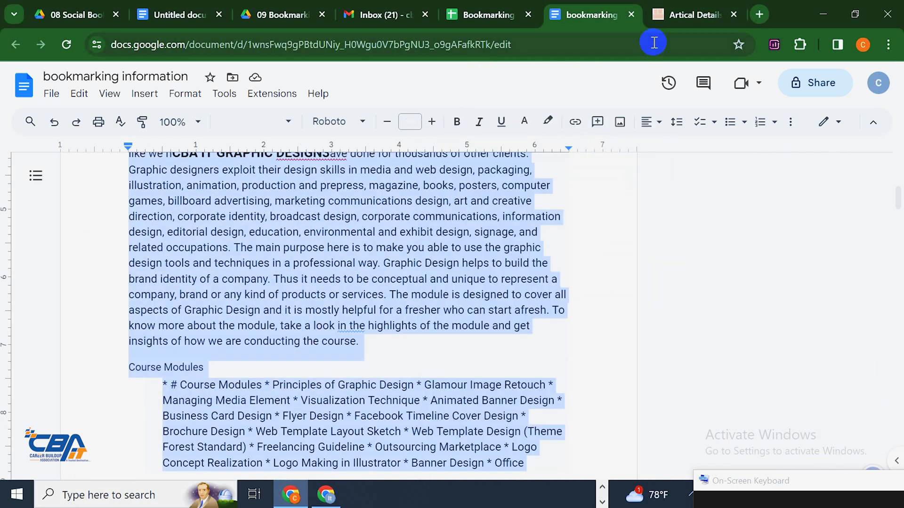
click(691, 14)
click(163, 238)
key(ctrl+v)
Answer the captcha with 10 and submit the bookmark
click(153, 308)
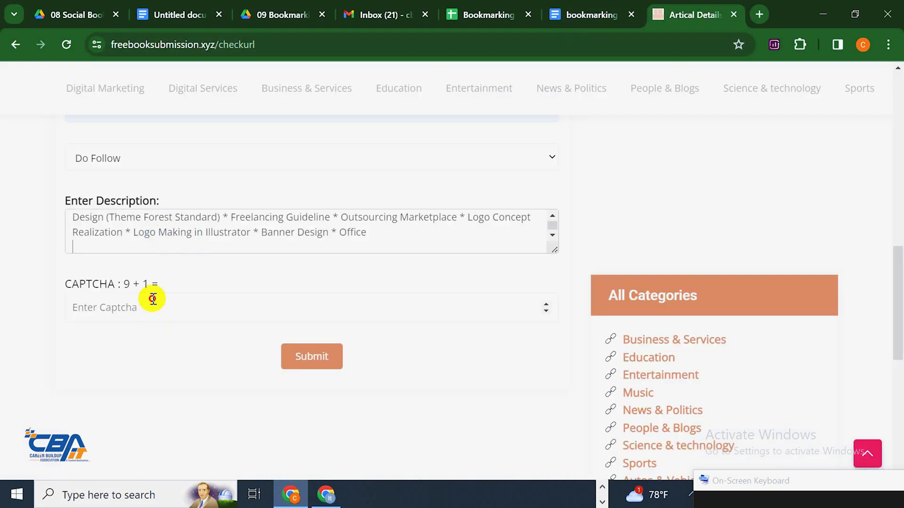
text(10)
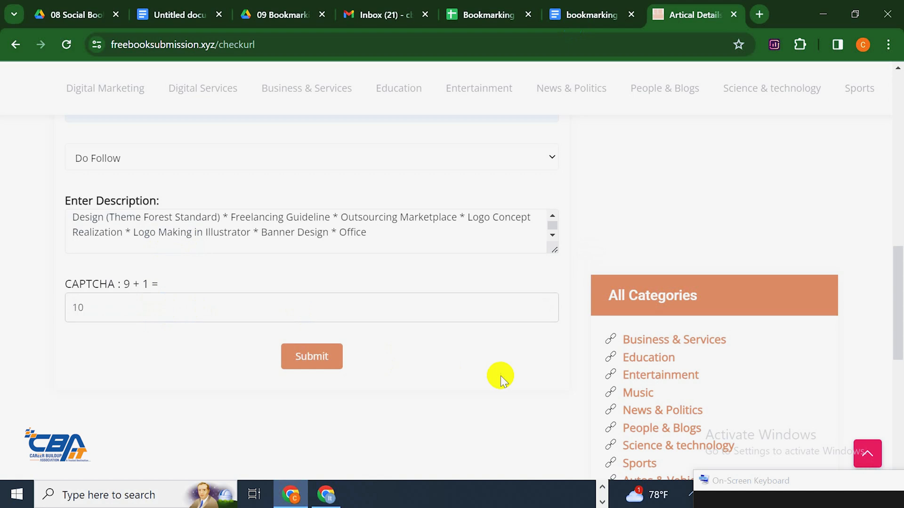
click(322, 358)
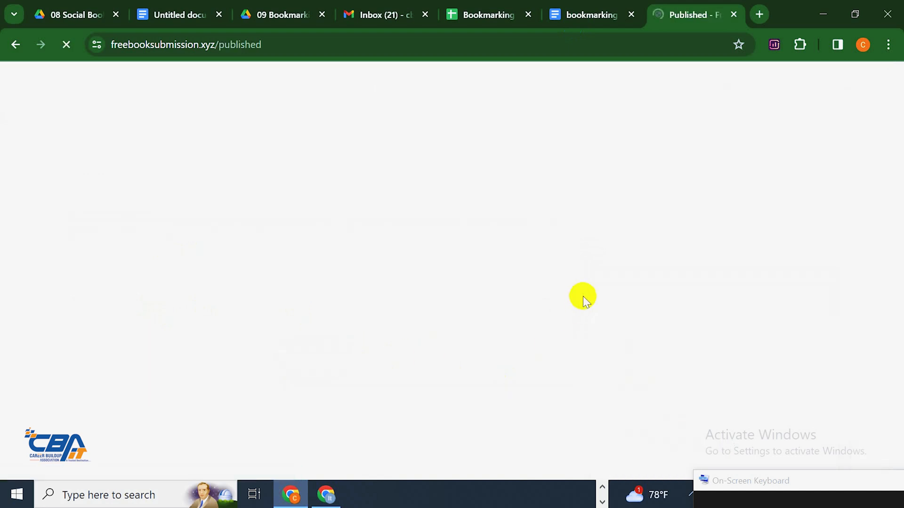
Scroll the loading Published page to look for the new CBA IT GRAPHIC DESIGN3 listing
scroll(565, 270, down, 3)
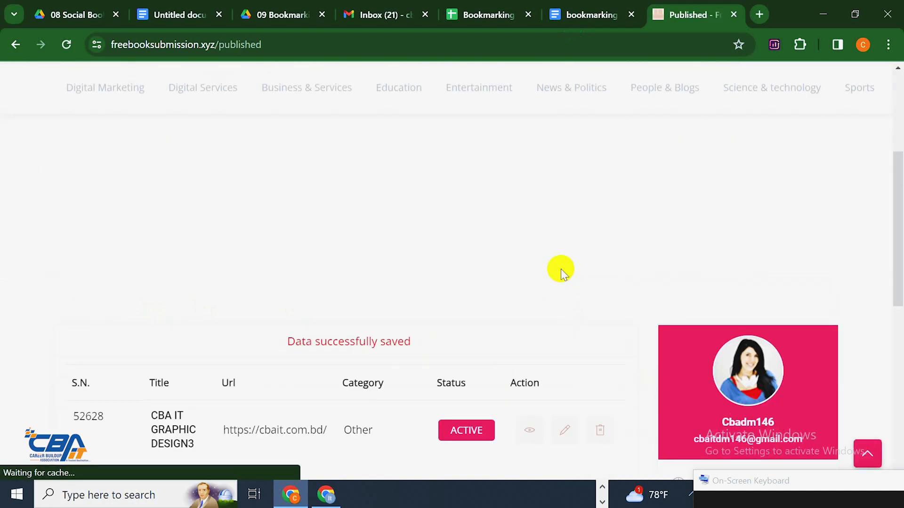
scroll(561, 269, down, 2)
scroll(544, 264, up, 5)
scroll(364, 347, down, 6)
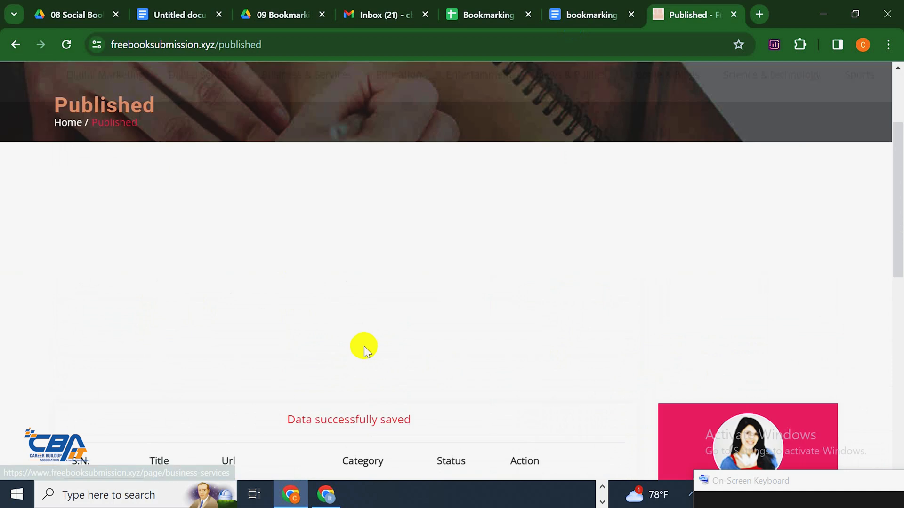
scroll(308, 311, up, 4)
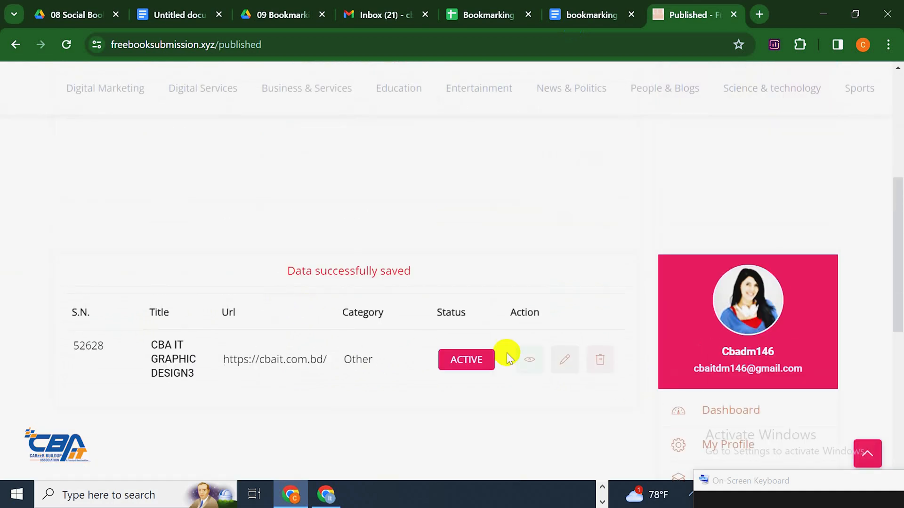
scroll(400, 358, up, 5)
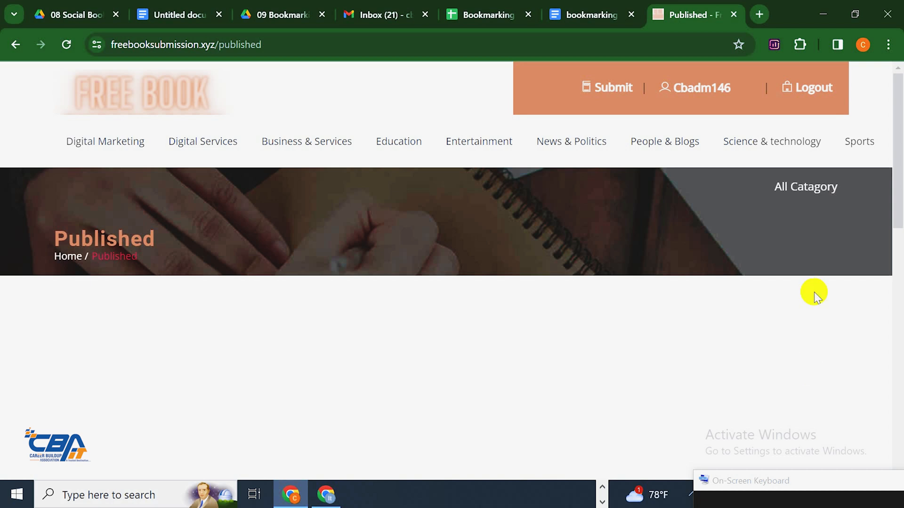
Open and reload the account Dashboard from the username link, then scroll through Basic Details
click(711, 88)
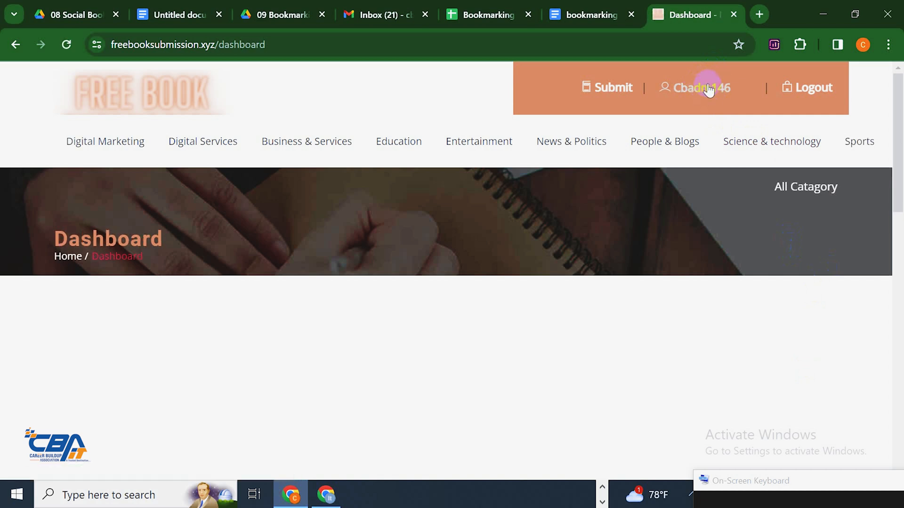
click(676, 86)
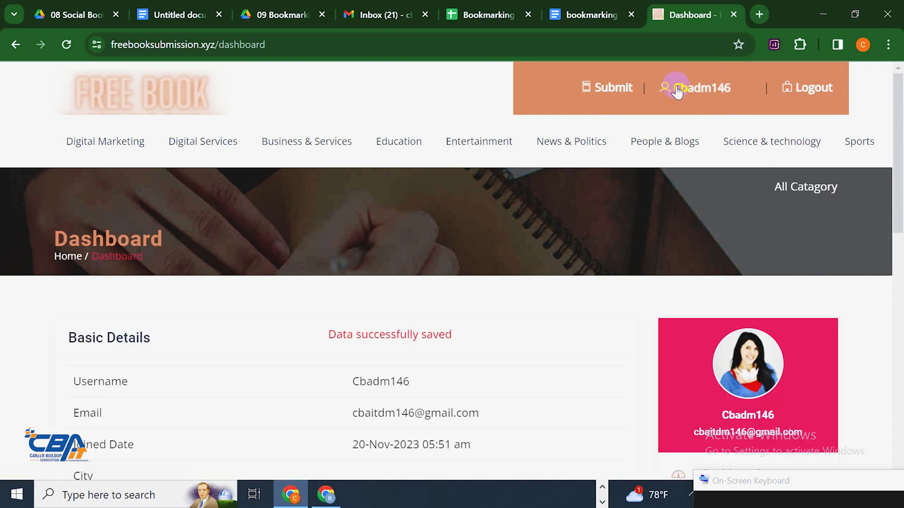
scroll(496, 268, down, 5)
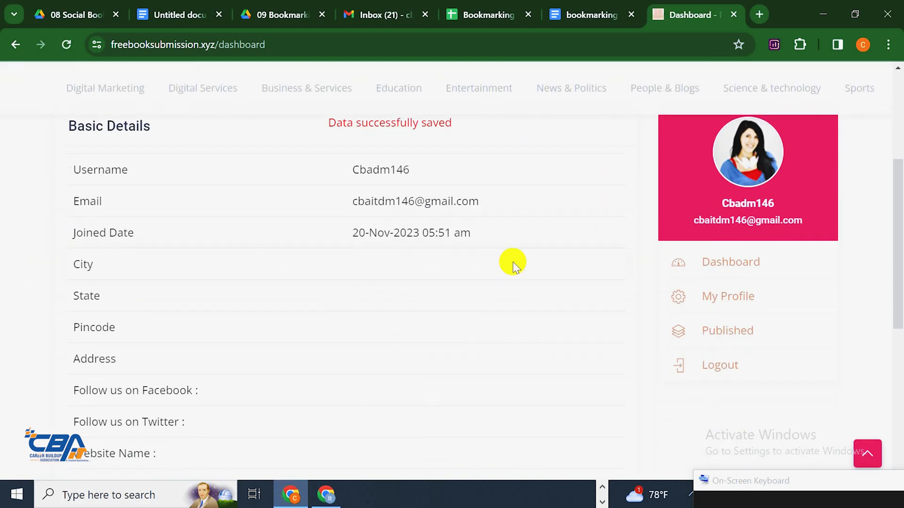
scroll(513, 262, down, 3)
scroll(513, 262, up, 4)
scroll(518, 266, down, 1)
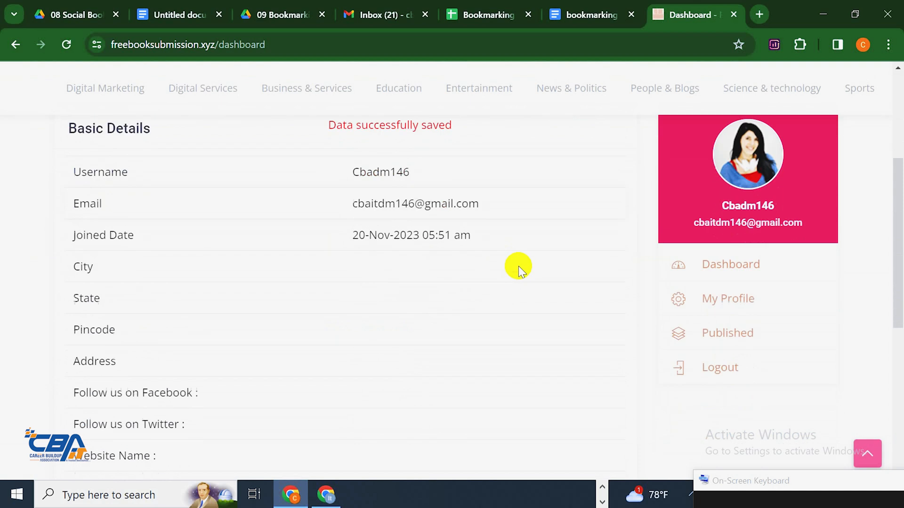
Open the live CBA IT GRAPHIC DESIGN3 page from Published, copy its URL, and return to Bookmarking Report146
click(766, 345)
scroll(222, 228, down, 3)
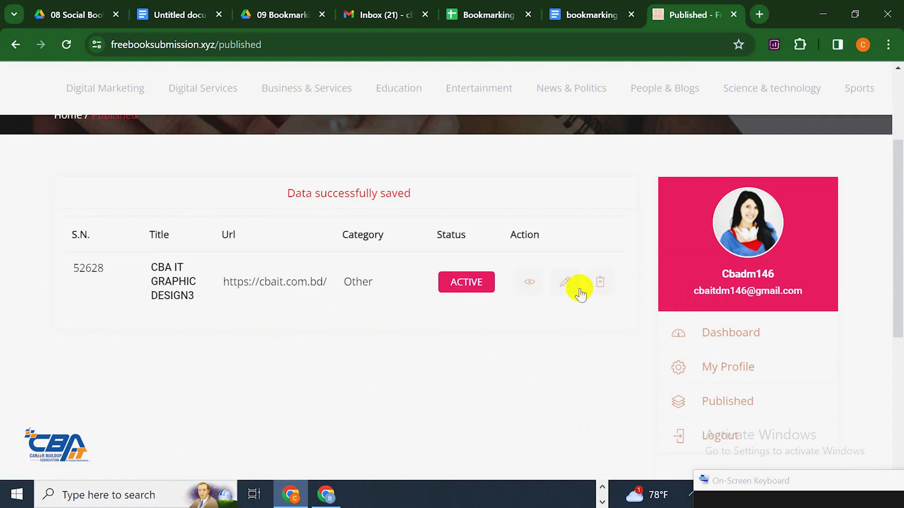
click(528, 284)
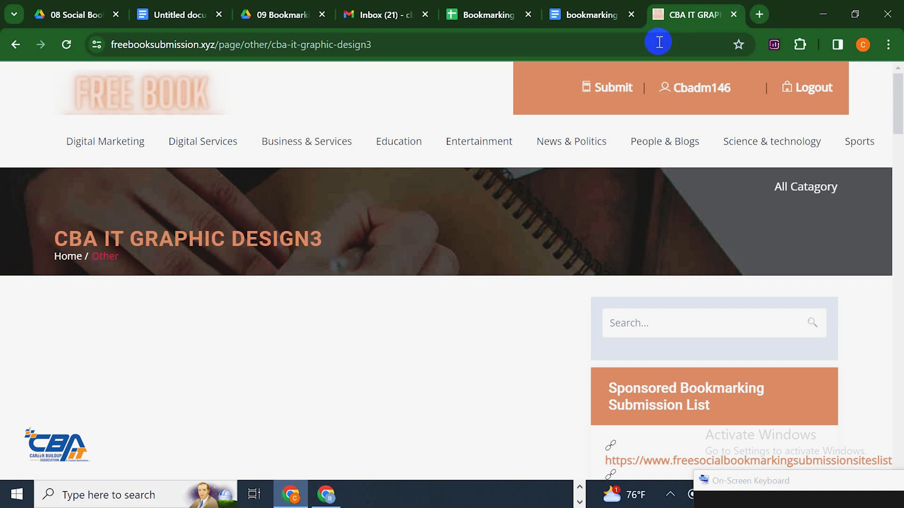
click(446, 50)
right_click(446, 50)
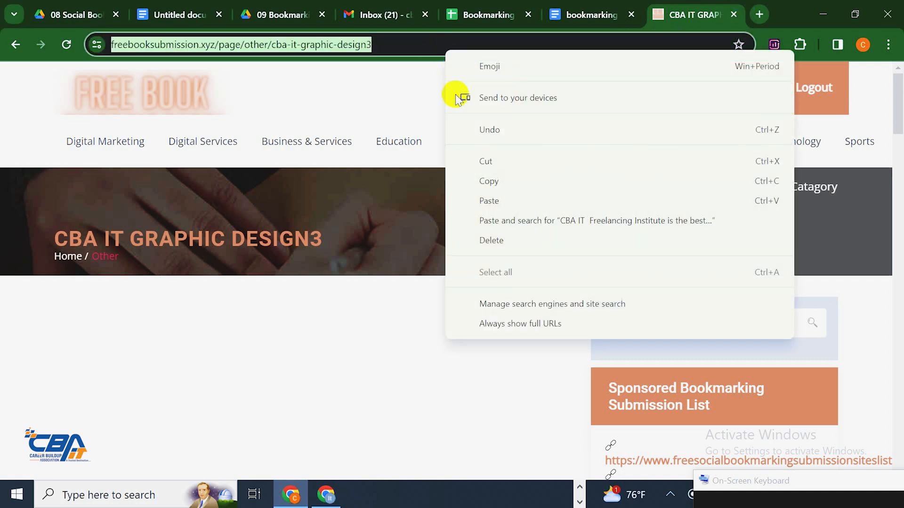
click(533, 179)
click(488, 7)
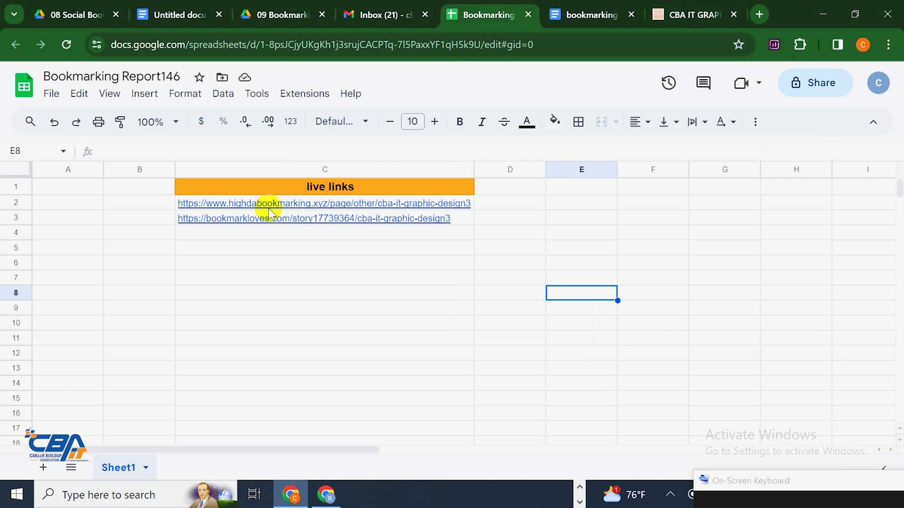
Paste the freebooksubmission.xyz cba-it-graphic-design3 link into cell C4 as the third live link
click(258, 230)
key(ctrl+v)
click(324, 354)
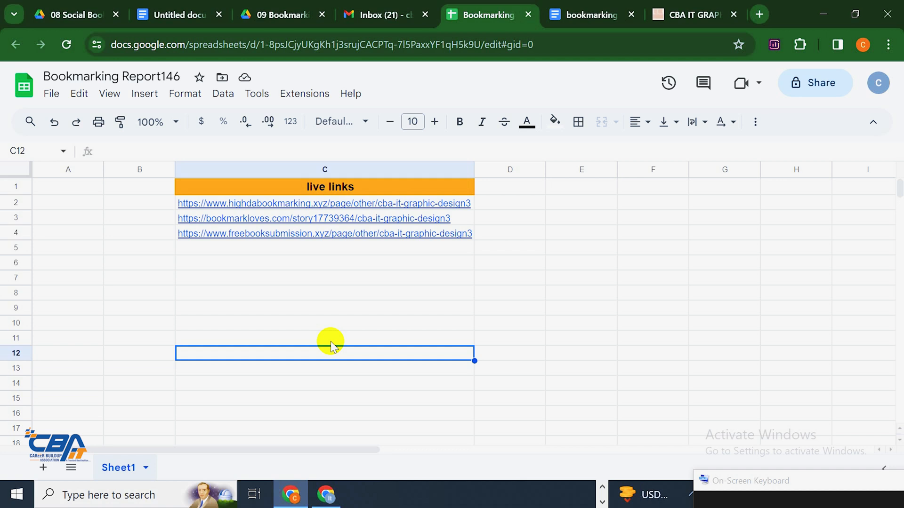
Open a new tab and search browsing history for 'bd it' pages
click(691, 13)
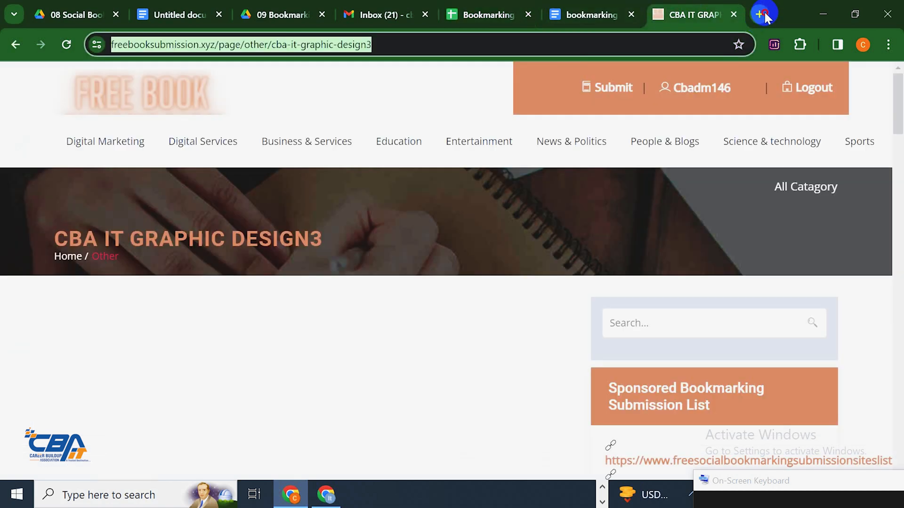
click(759, 14)
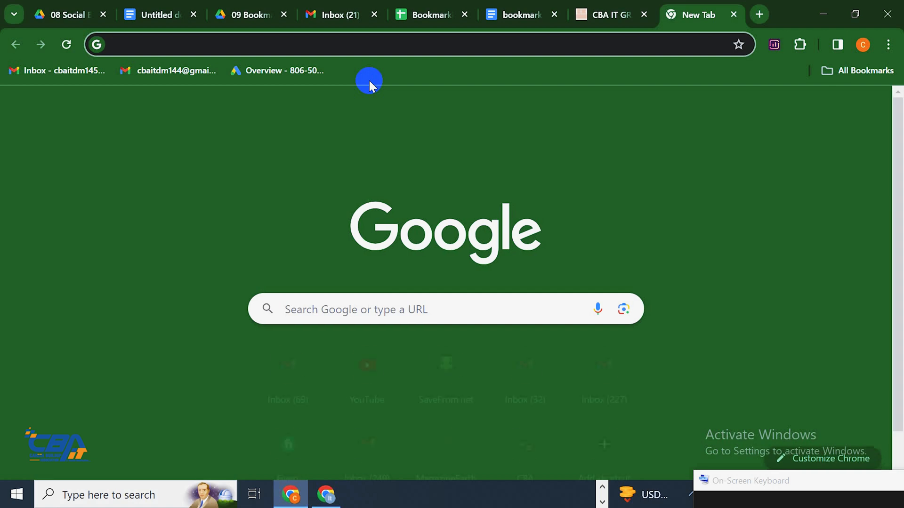
text(bd)
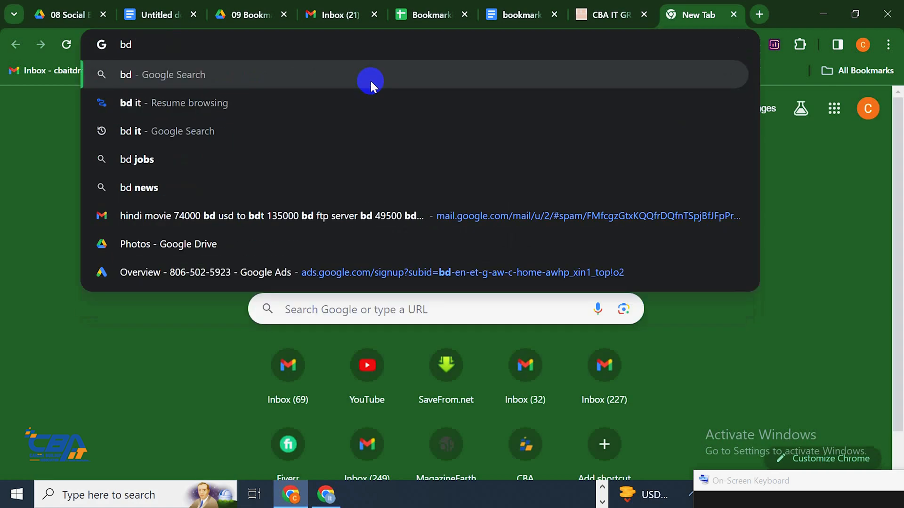
click(349, 98)
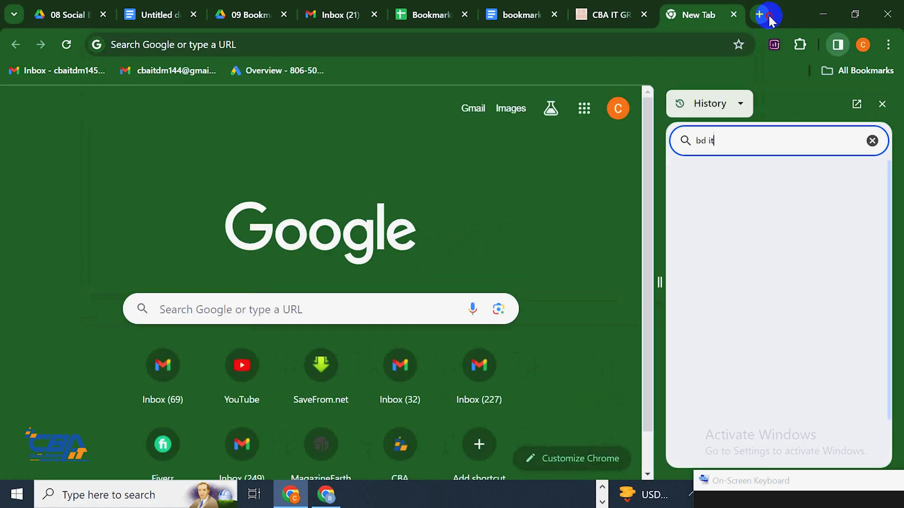
In another new tab, search Google for 'usa it company'
click(759, 15)
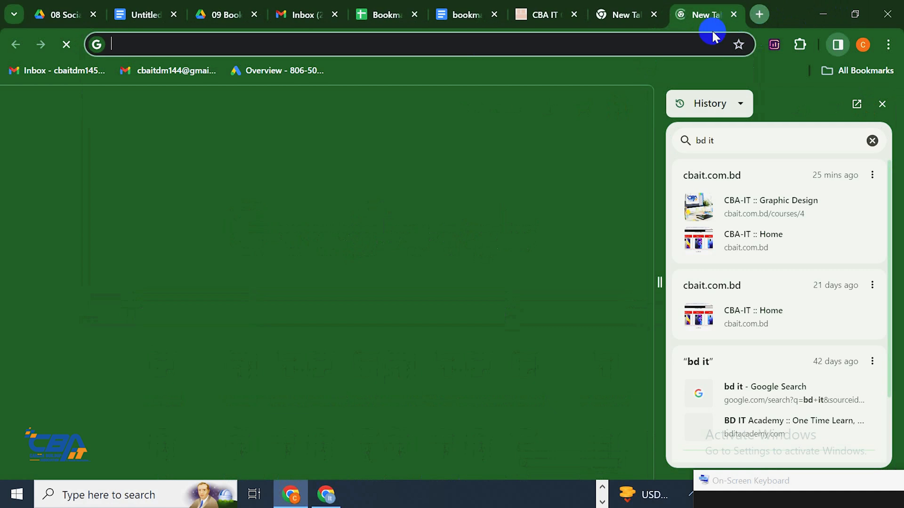
text(usa i)
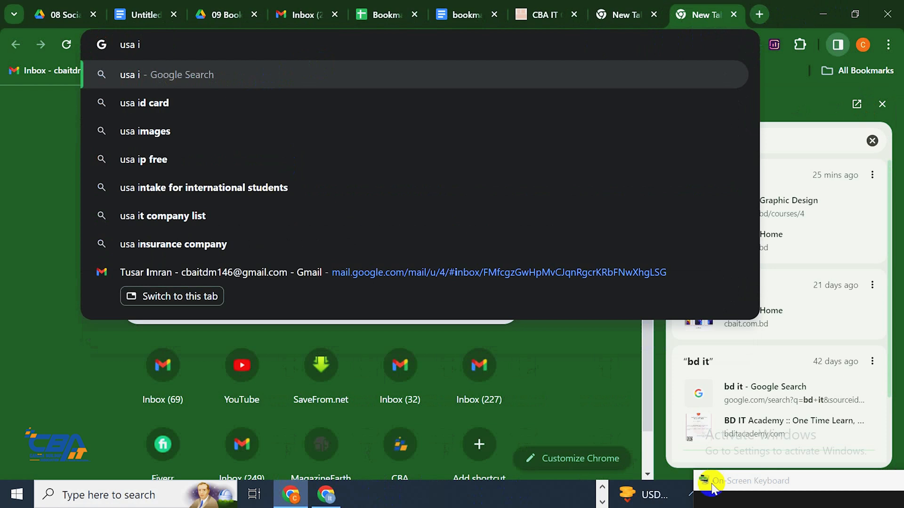
drag(753, 481, 269, 269)
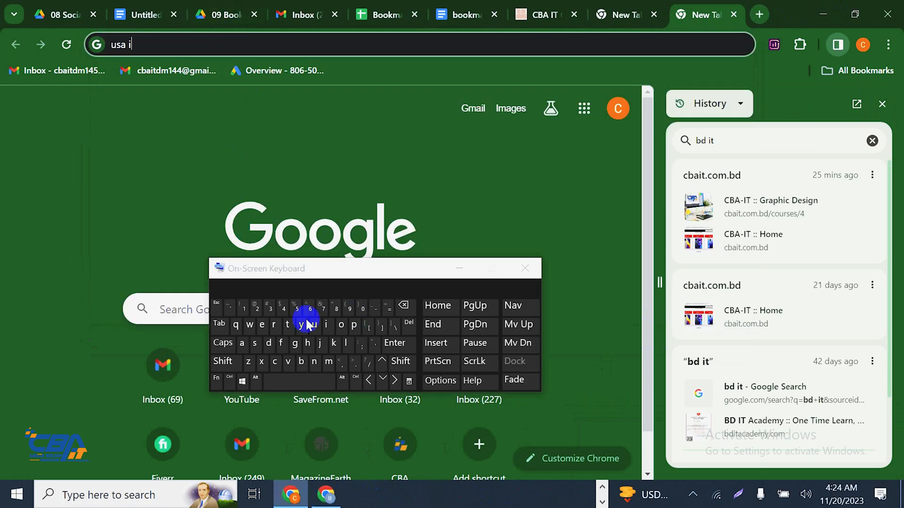
click(287, 324)
click(224, 109)
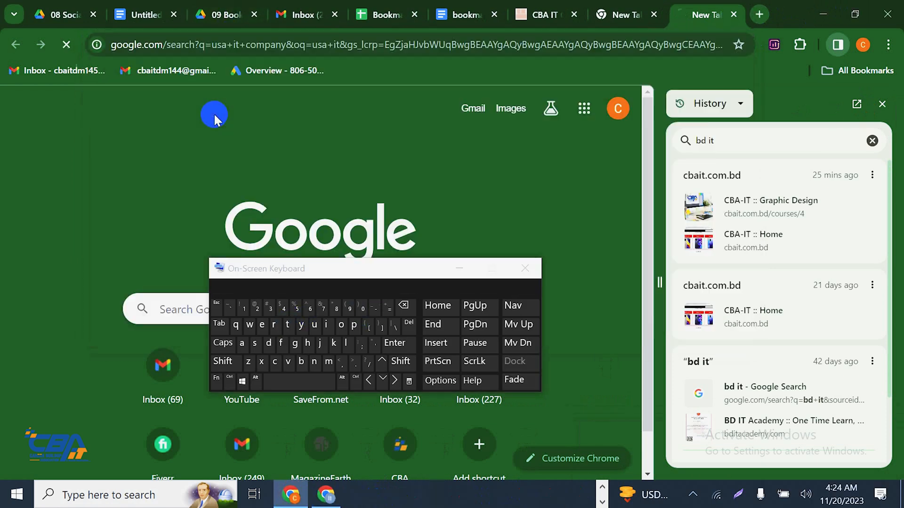
Back in the first new tab, rerun the earlier 'bd it' Google search from history
click(633, 15)
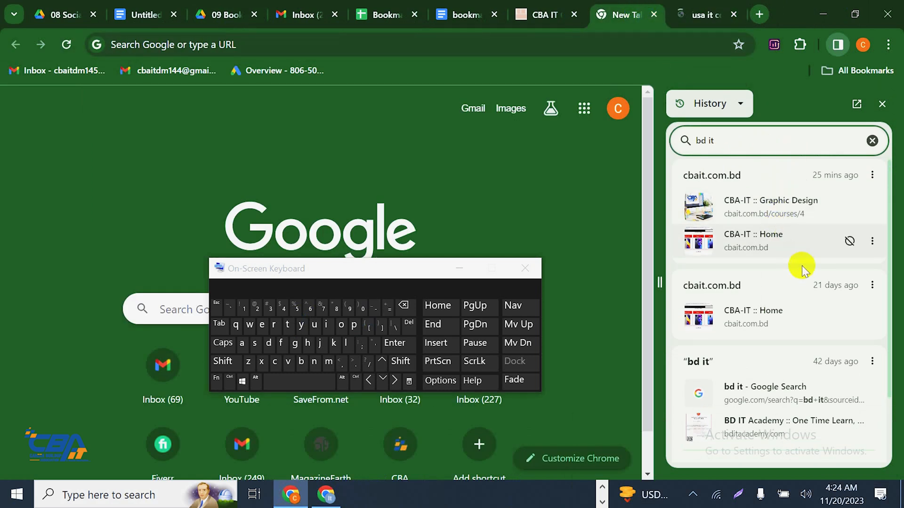
scroll(800, 252, down, 1)
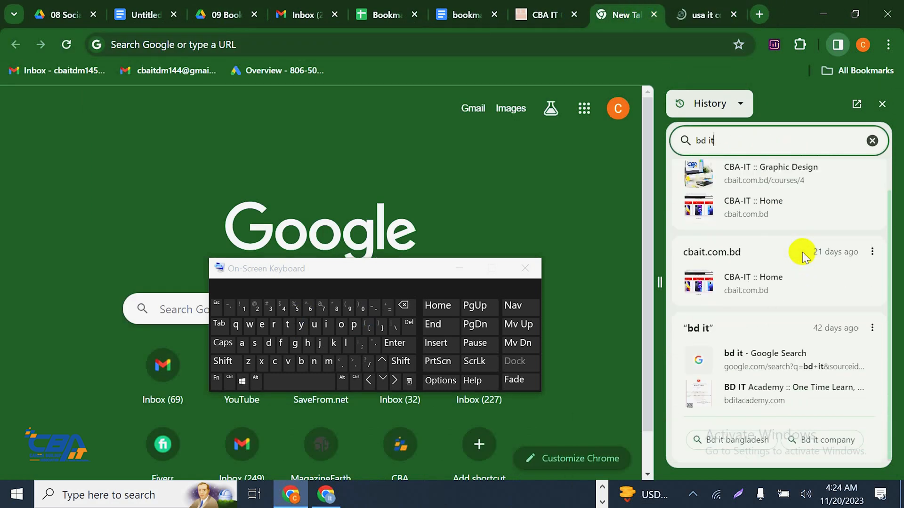
click(775, 377)
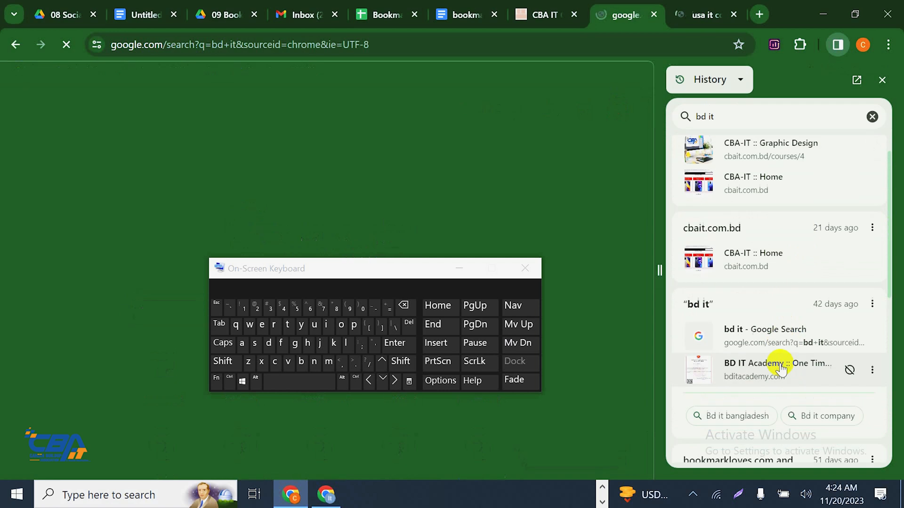
Change the history search term to 'usa it' and copy it
click(717, 12)
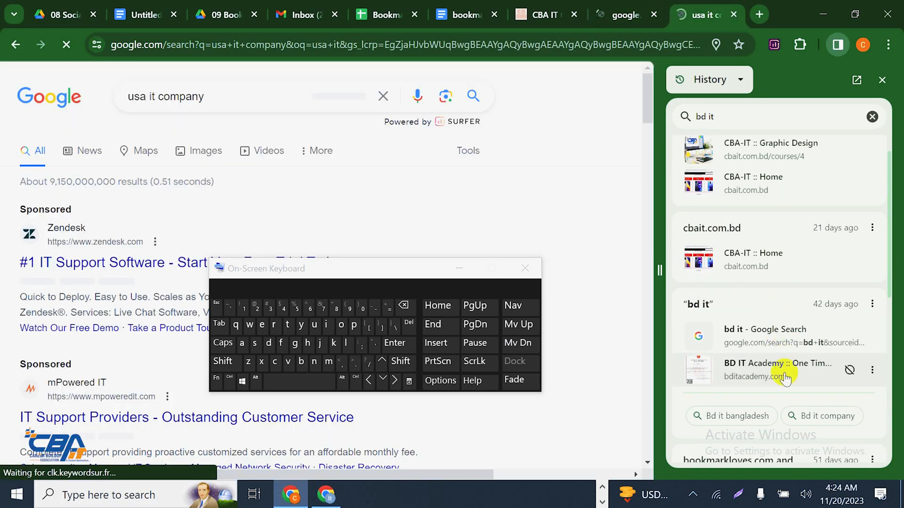
scroll(819, 357, down, 5)
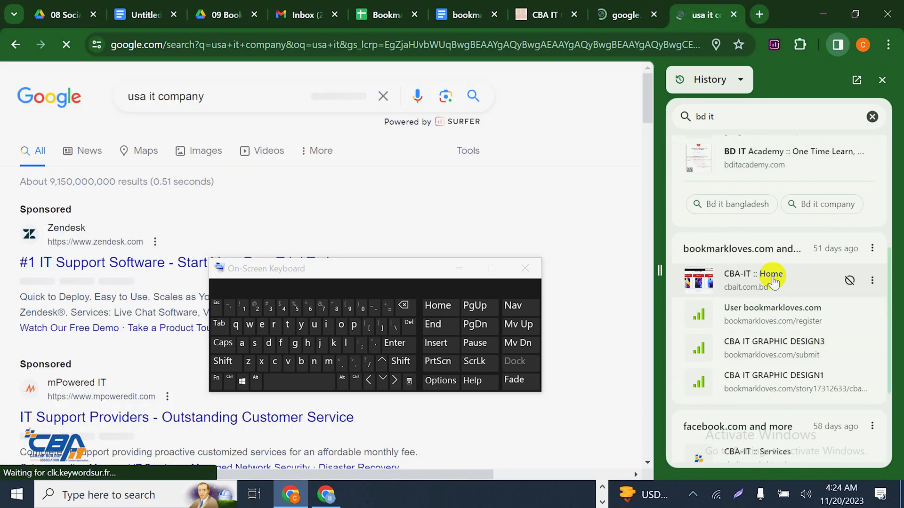
scroll(753, 333, down, 8)
scroll(758, 369, up, 15)
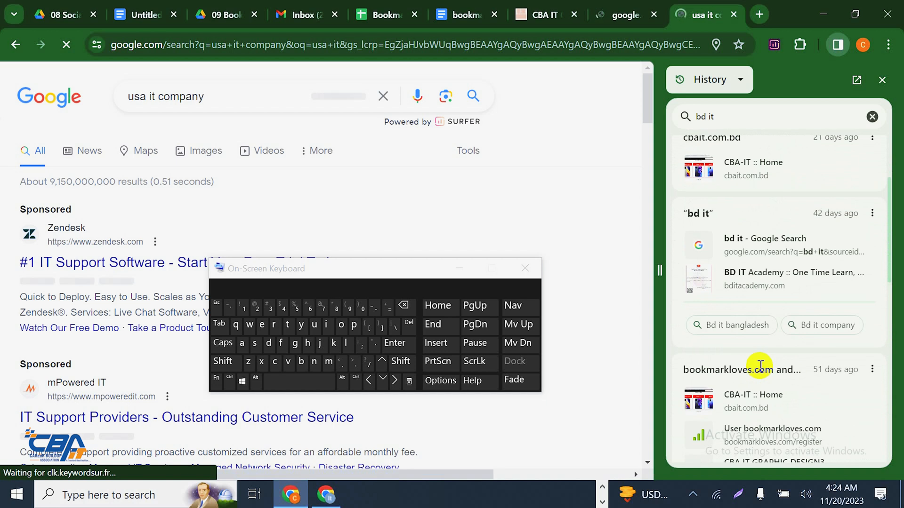
click(721, 117)
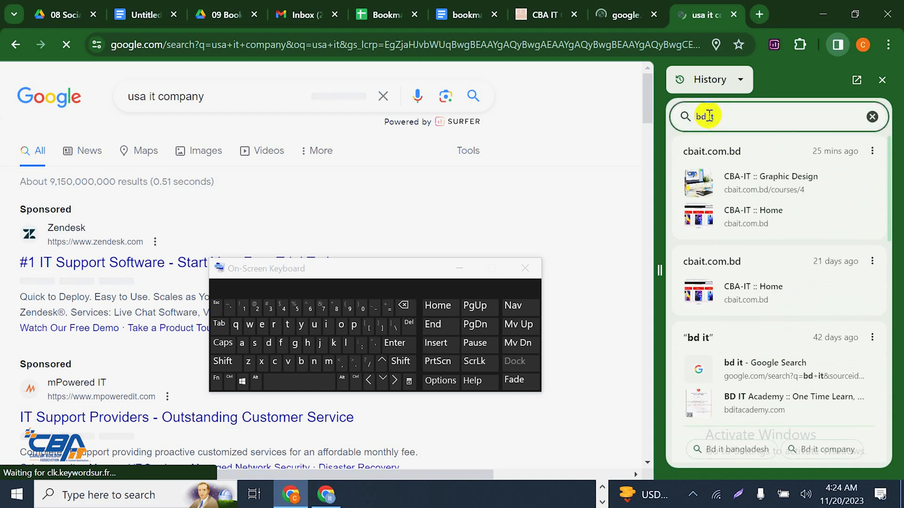
drag(707, 117, 683, 119)
text(usa)
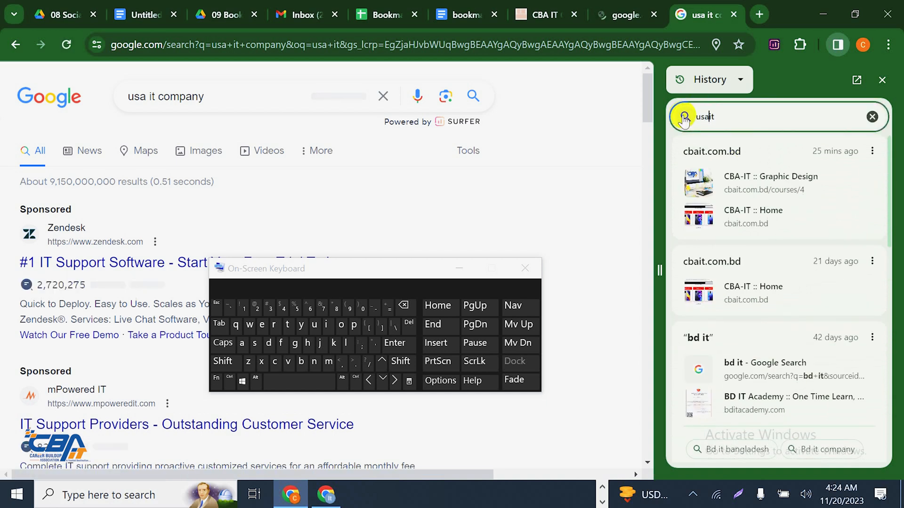
triple_click(781, 122)
right_click(780, 122)
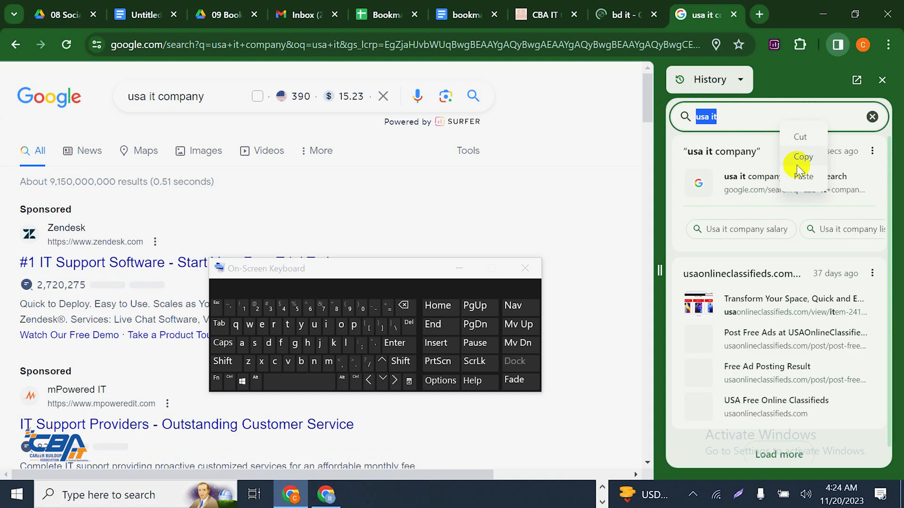
click(707, 29)
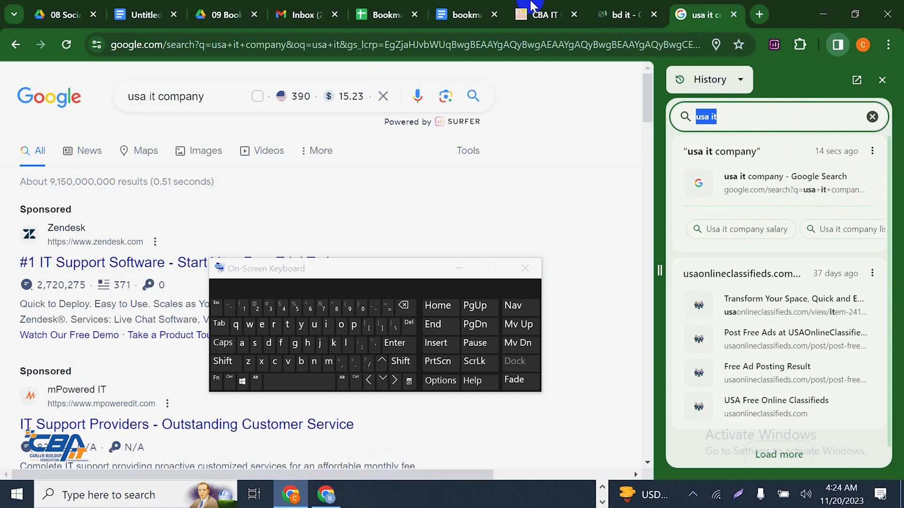
Paste the copied freebooksubmission page address into the usa it company tab and load it
click(621, 15)
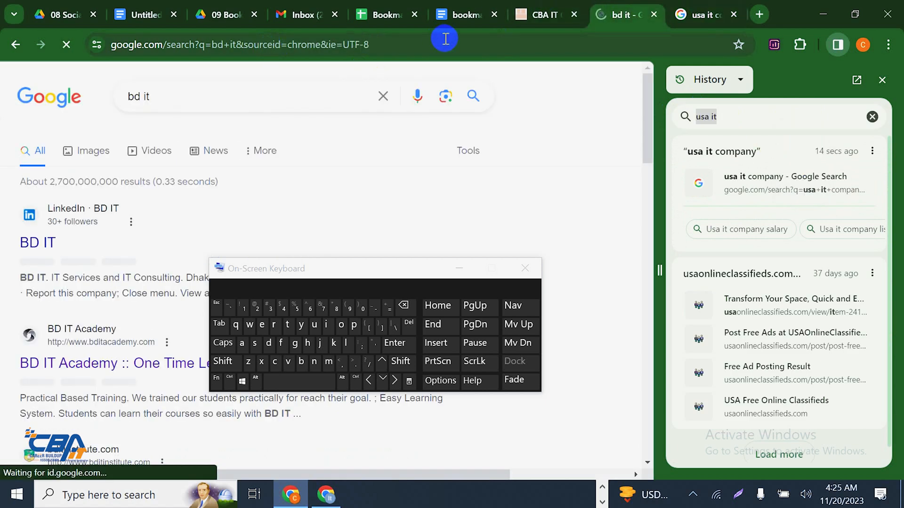
click(703, 14)
click(624, 38)
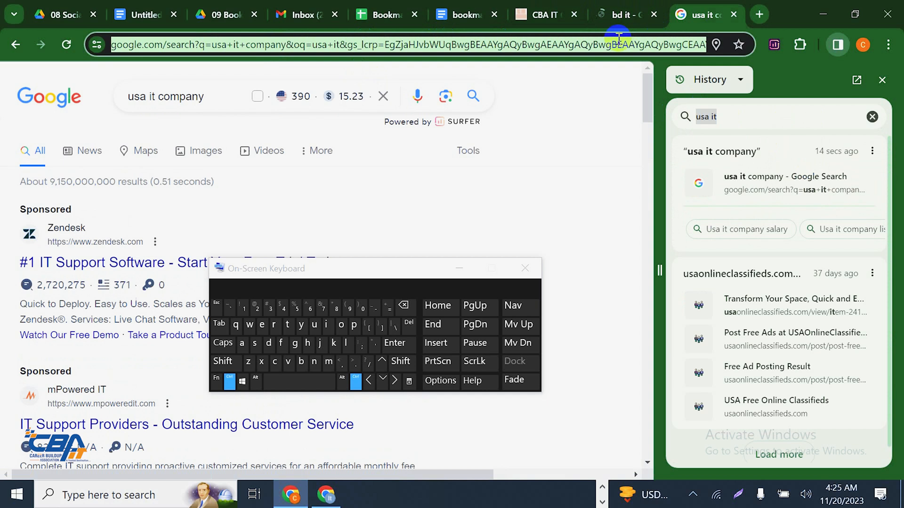
text(https://www.freebooksubmission.xyz/page/other/cba-it-graphic-design3)
key(Return)
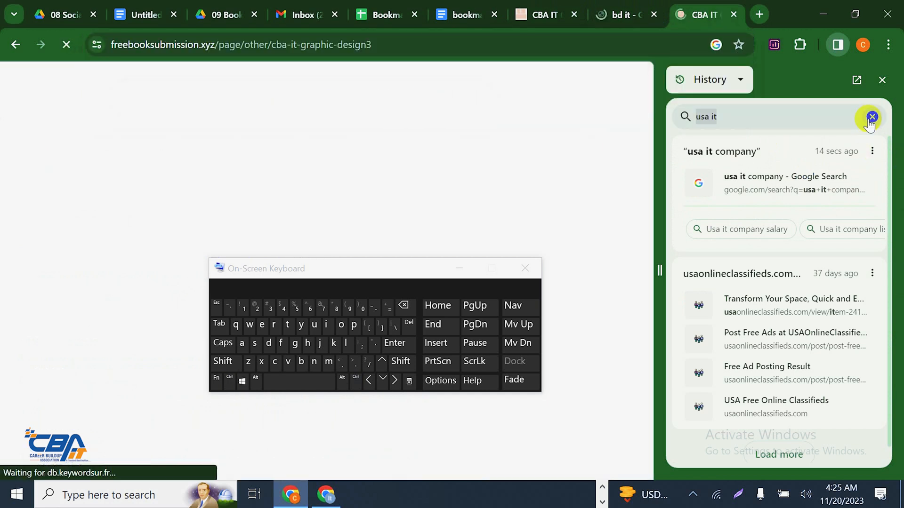
Clear the history search, search Google for 'usa it company', and close the history panel
click(872, 116)
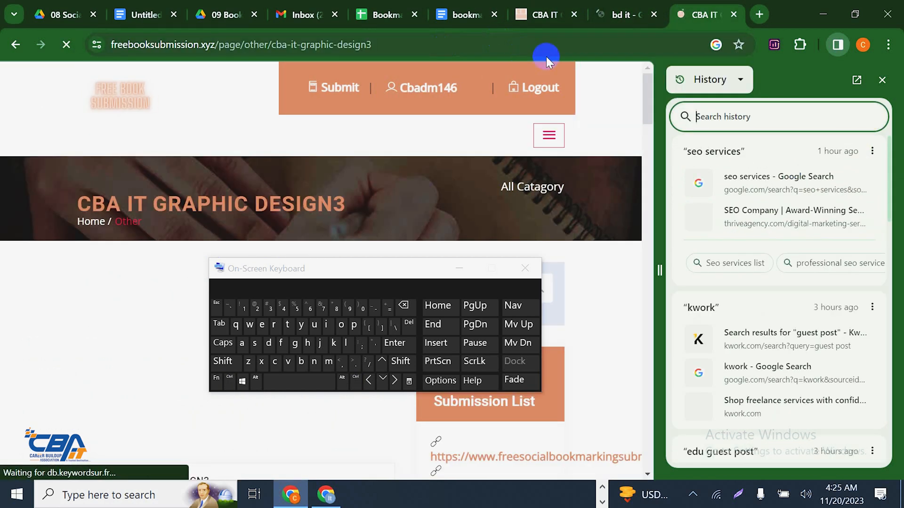
click(588, 47)
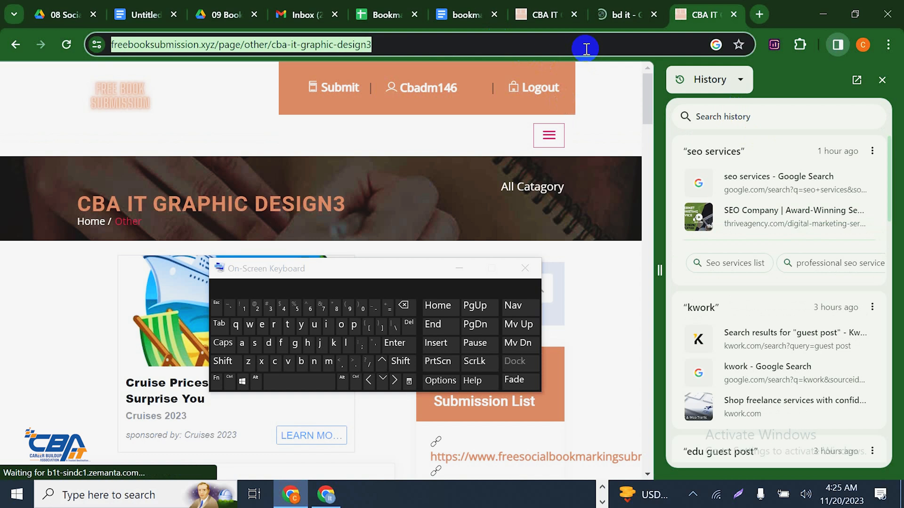
text(usa)
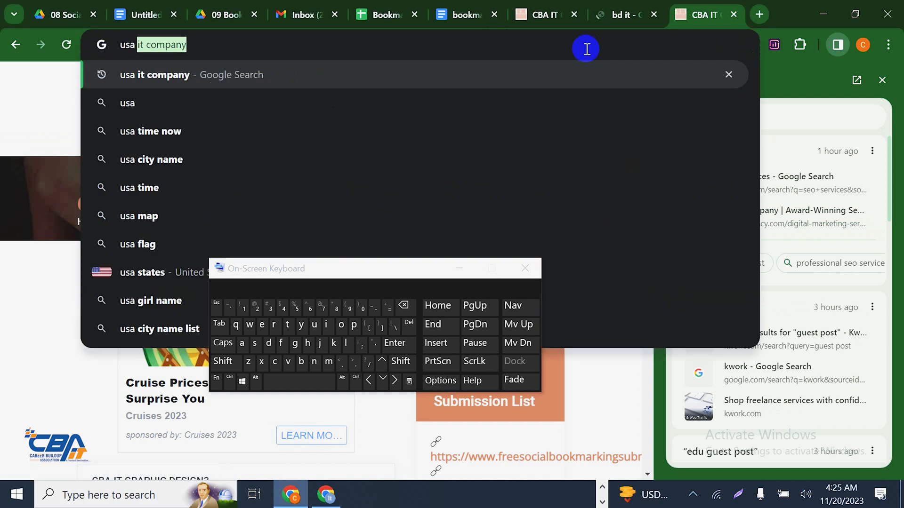
click(595, 75)
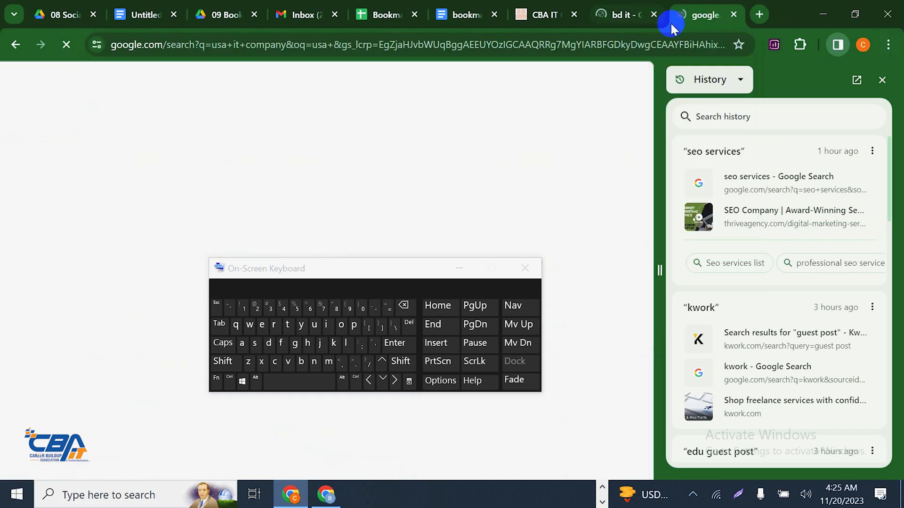
click(882, 80)
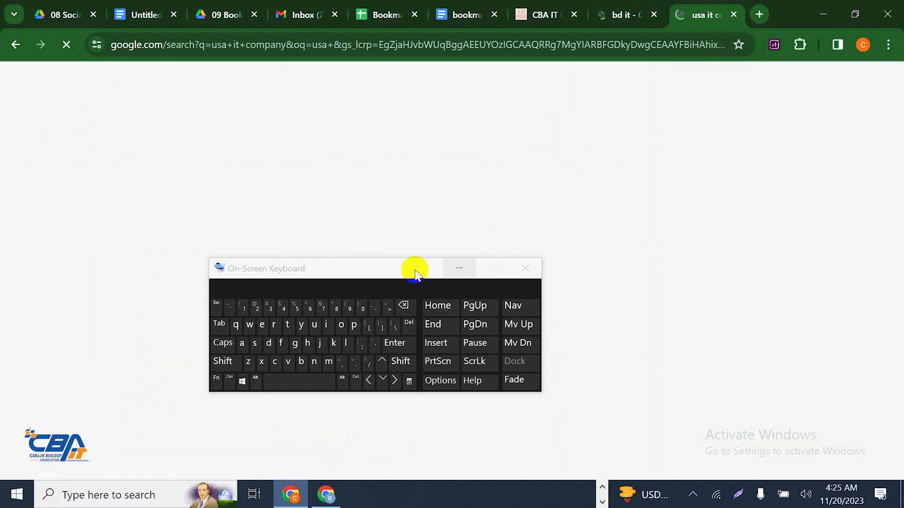
Open the mPowered IT sponsored result in a background tab
drag(415, 271, 800, 443)
scroll(194, 227, down, 2)
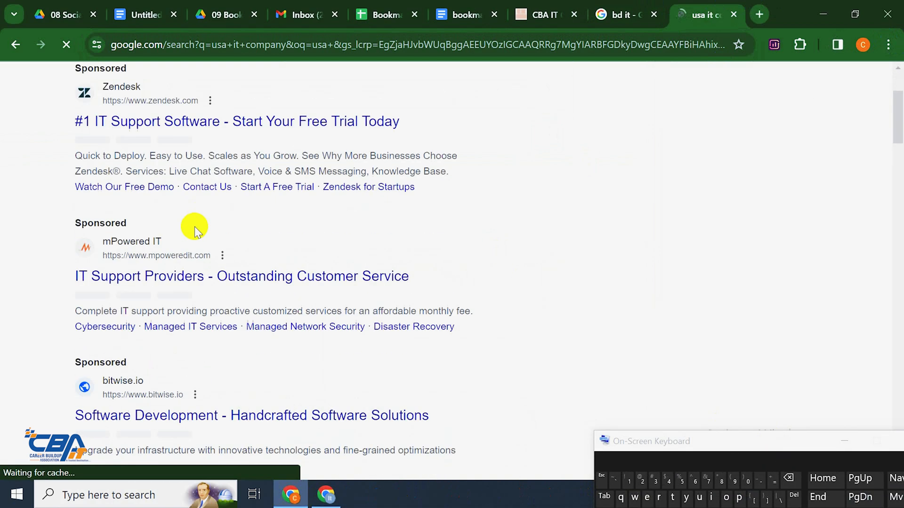
scroll(194, 227, down, 1)
middle_click(131, 181)
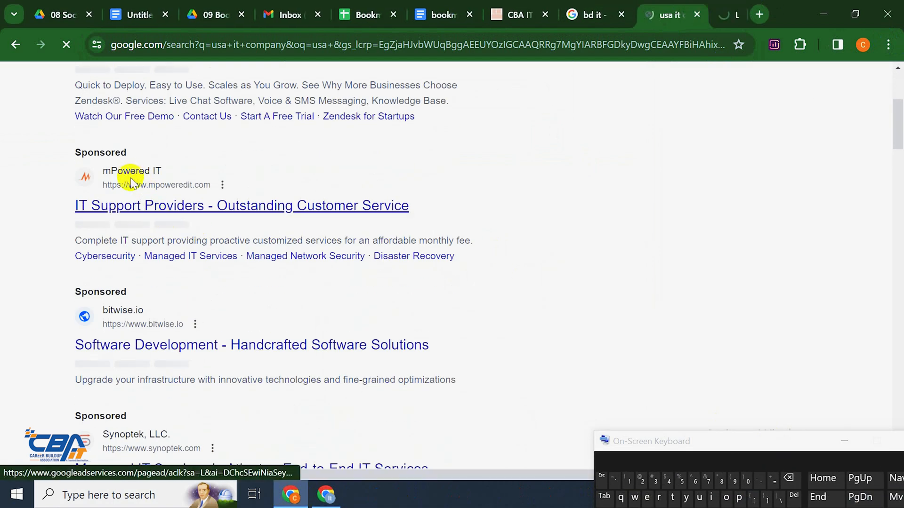
scroll(141, 313, down, 3)
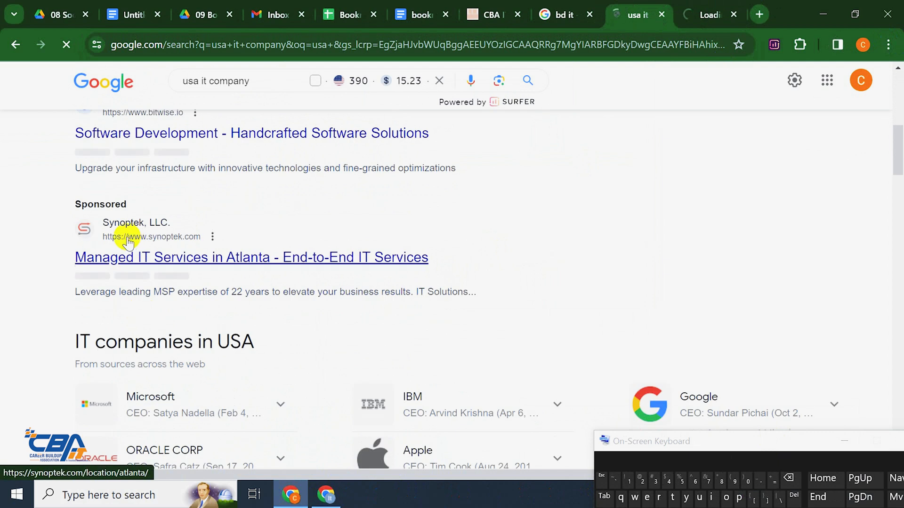
Open the Techweb Bd It result from the bd it search
click(569, 5)
scroll(226, 266, down, 6)
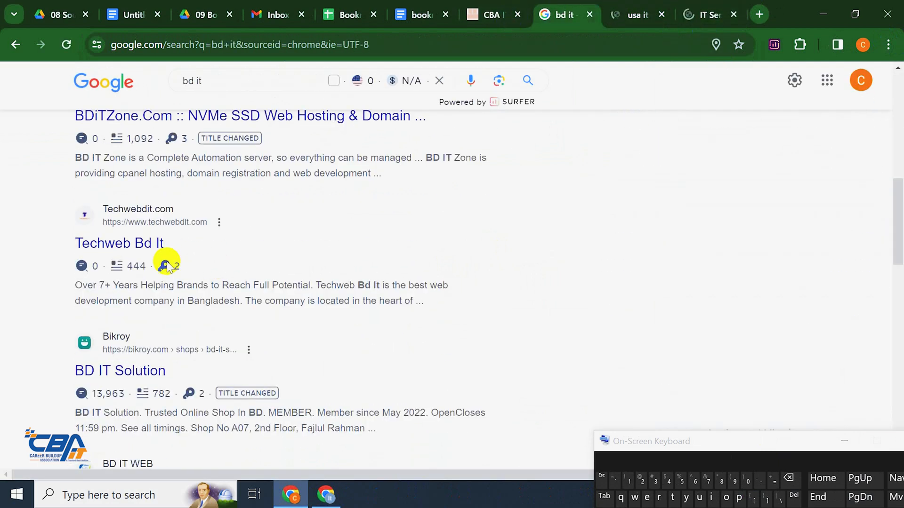
click(121, 241)
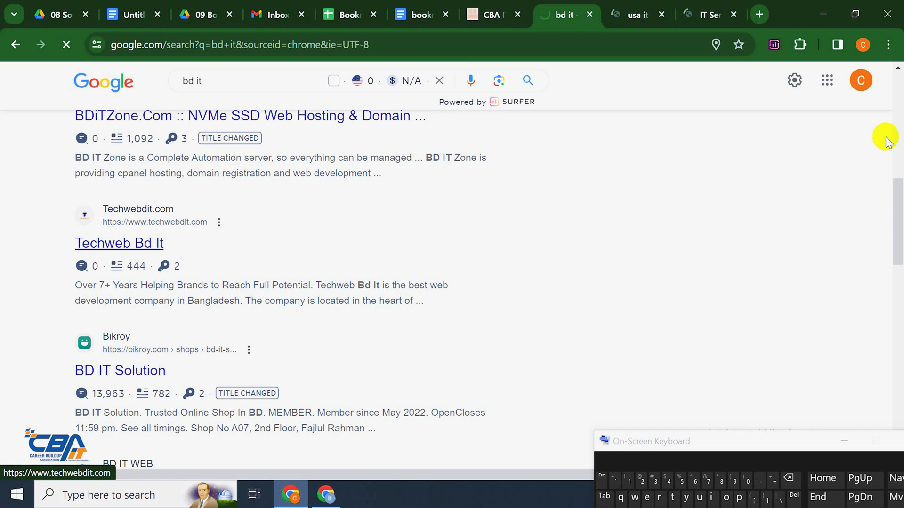
click(718, 10)
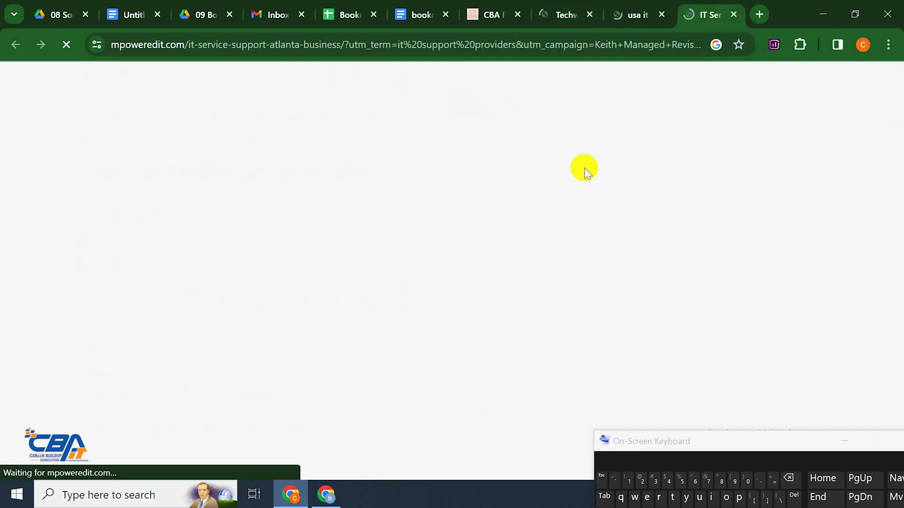
Open Synoptek's 'Managed IT Services in Atlanta' result from the usa it company search
scroll(291, 197, down, 3)
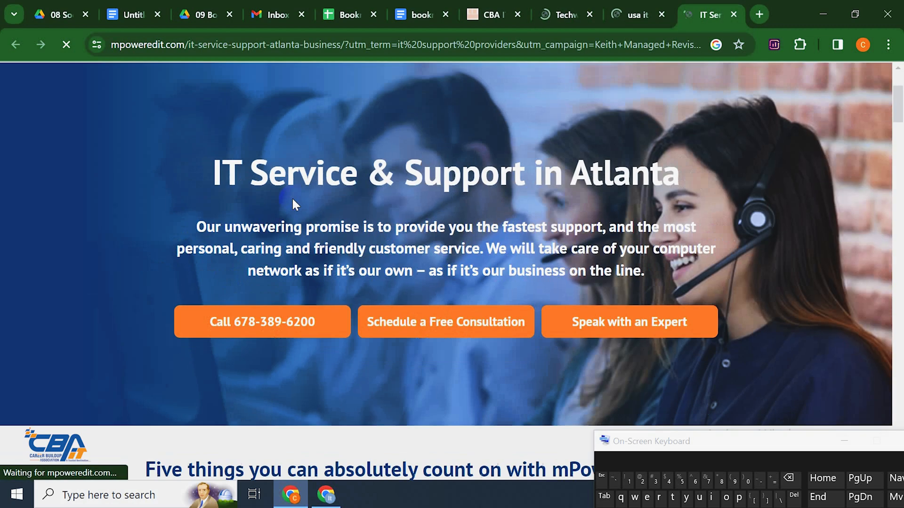
scroll(292, 197, down, 8)
scroll(292, 303, up, 4)
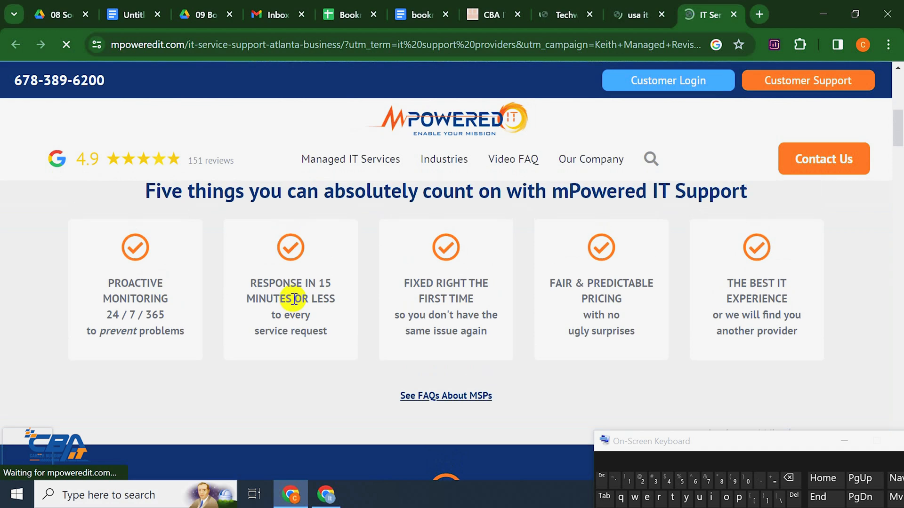
scroll(294, 299, up, 8)
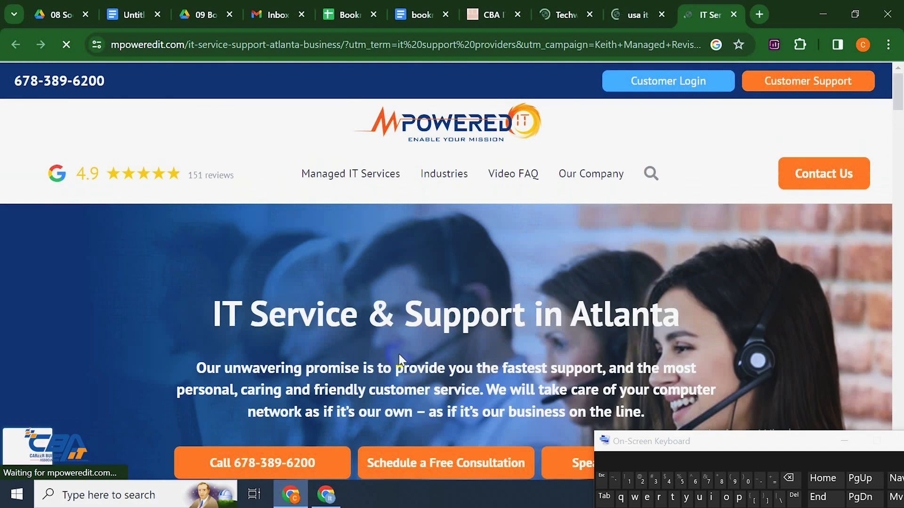
scroll(400, 354, down, 5)
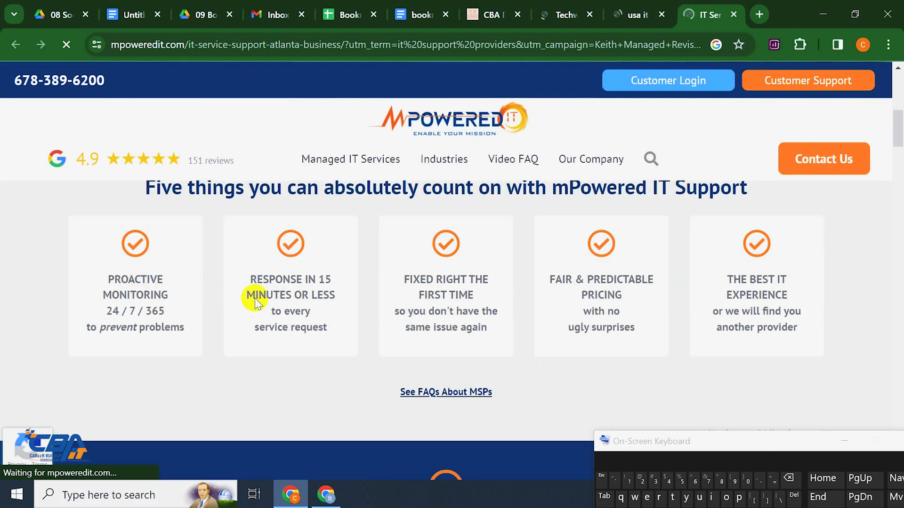
scroll(849, 265, down, 6)
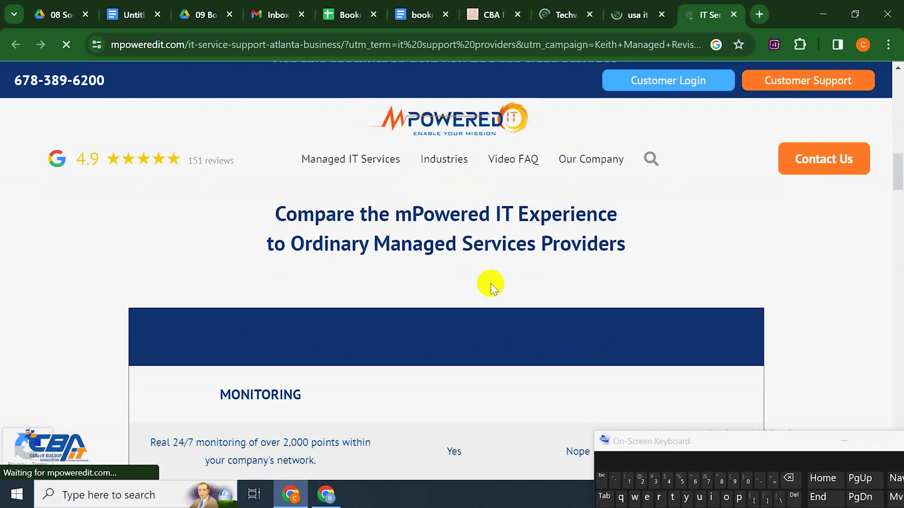
scroll(357, 286, down, 10)
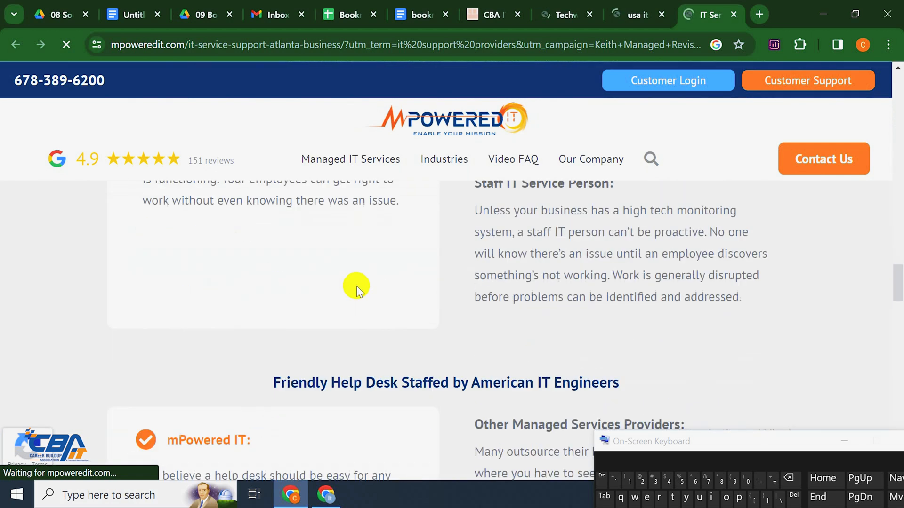
scroll(356, 286, down, 3)
scroll(373, 307, up, 6)
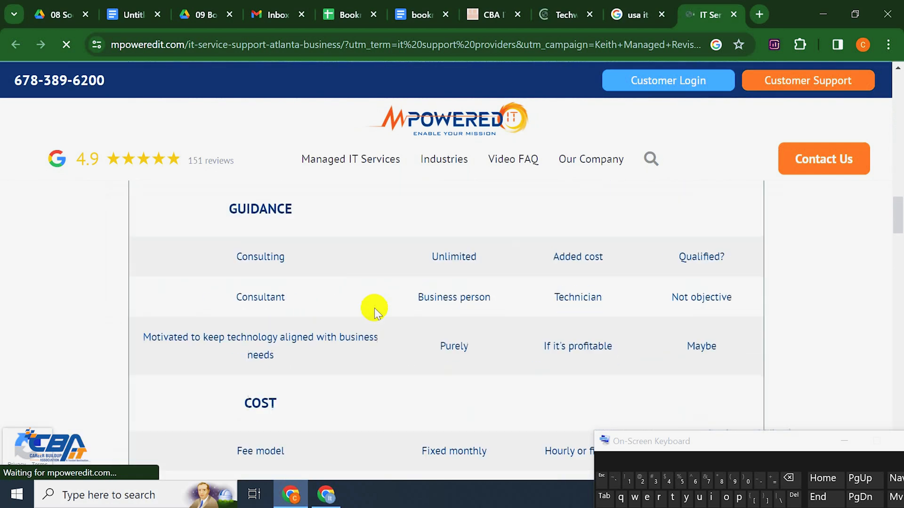
scroll(374, 311, up, 6)
click(636, 14)
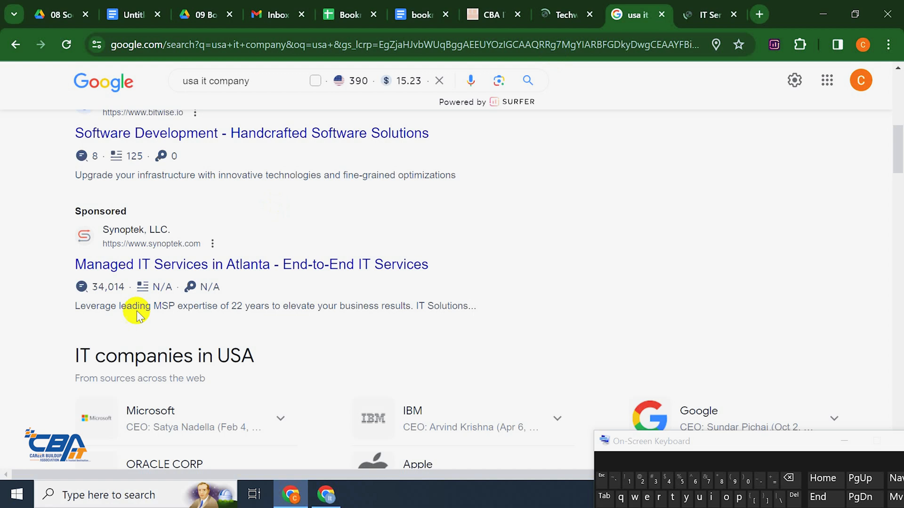
click(117, 264)
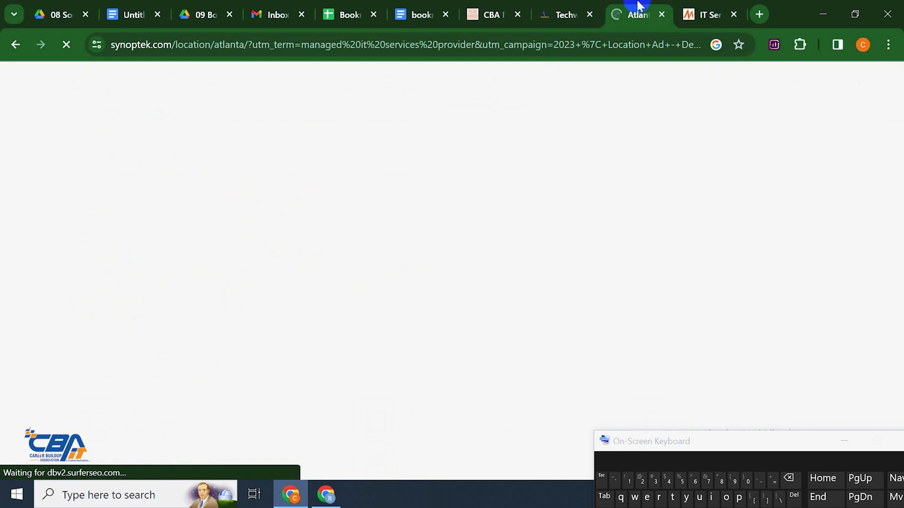
Try Techweb IT's Mobile App and Web Development service links, going back after each 404
click(571, 13)
scroll(232, 333, down, 3)
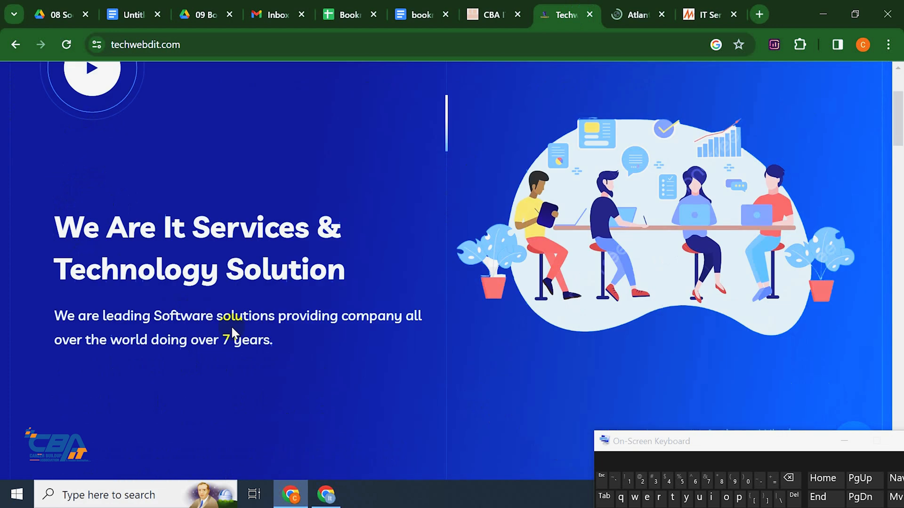
scroll(232, 333, down, 5)
scroll(298, 329, down, 6)
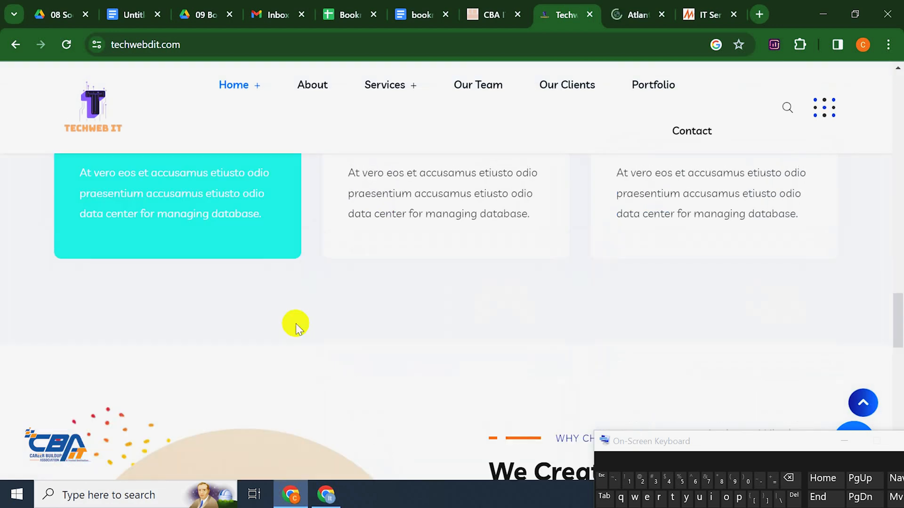
scroll(391, 366, up, 3)
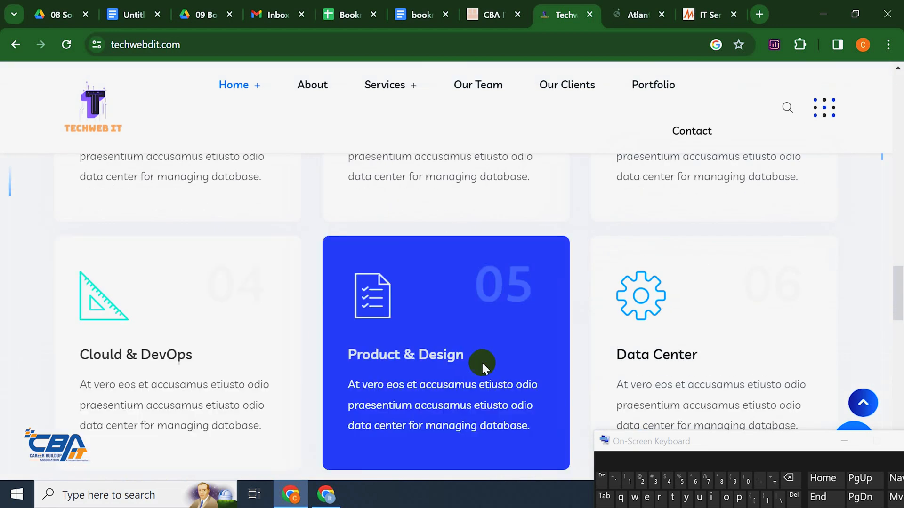
scroll(691, 266, up, 3)
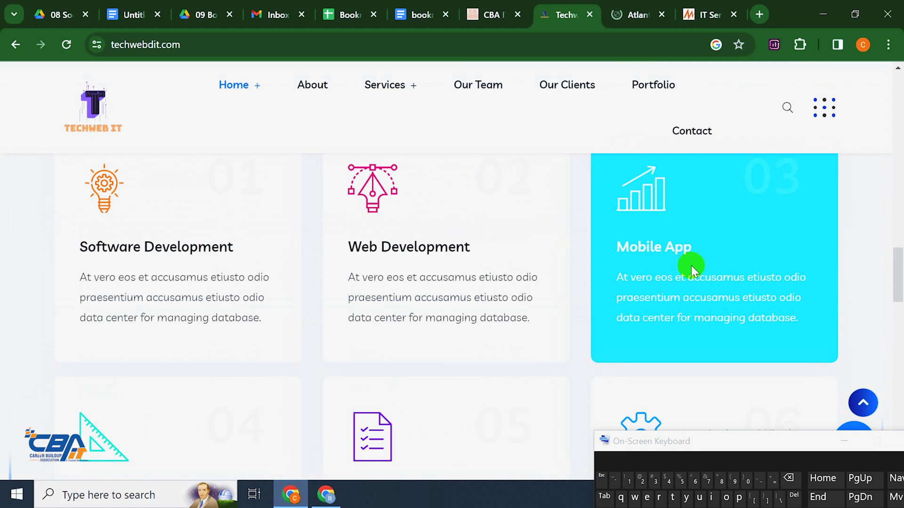
click(670, 252)
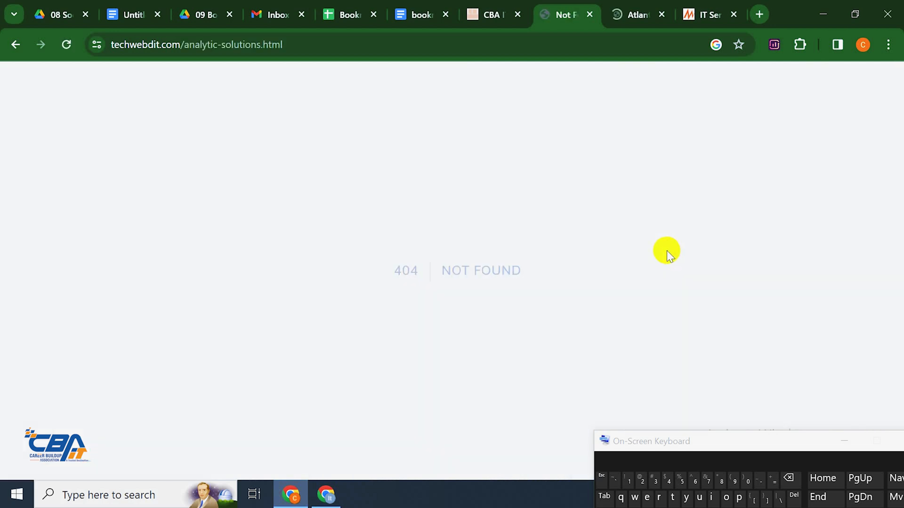
click(17, 46)
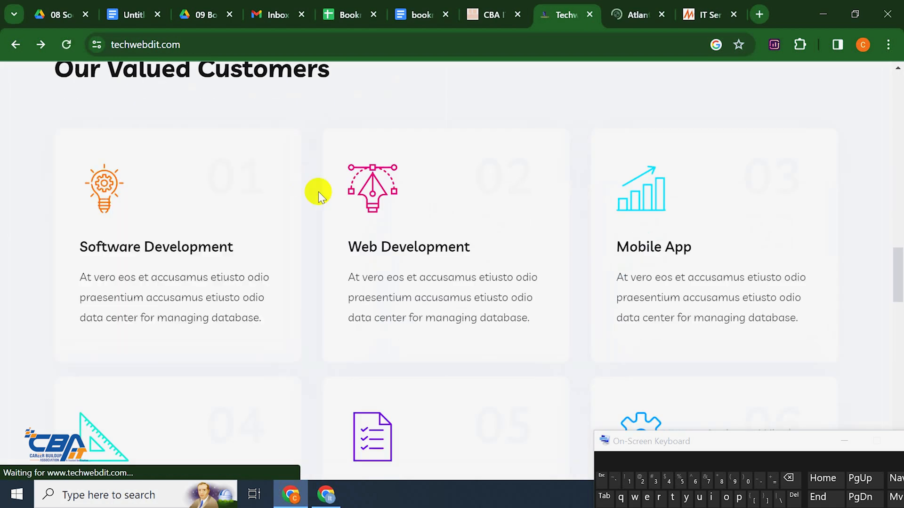
click(456, 248)
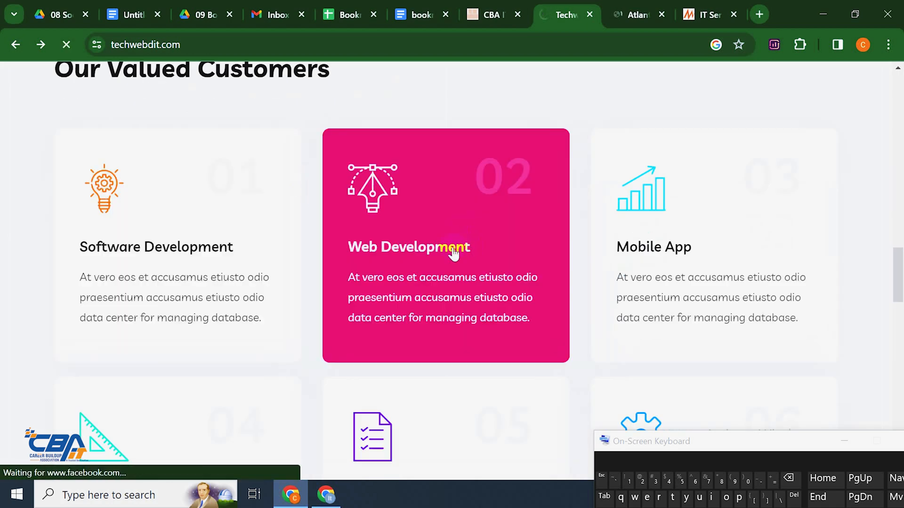
click(14, 44)
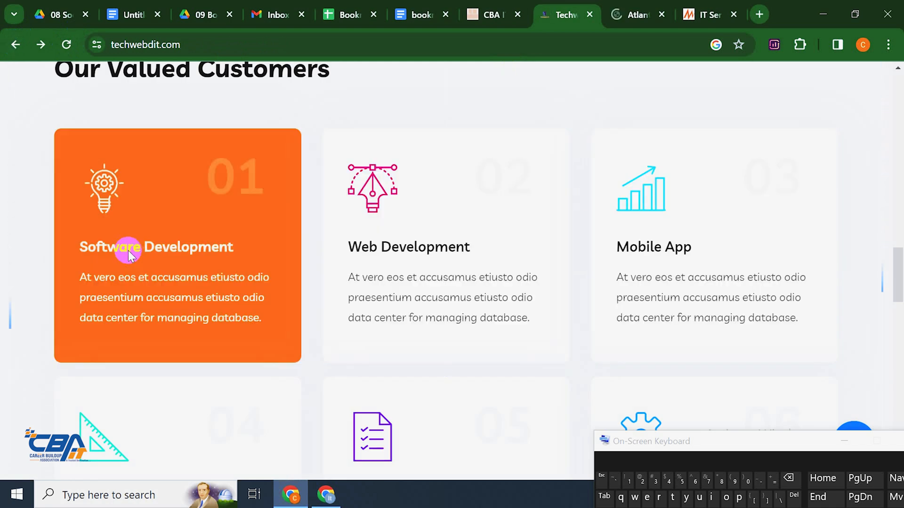
Scroll through the Techweb IT homepage and return to its top
scroll(136, 257, down, 3)
scroll(174, 366, down, 6)
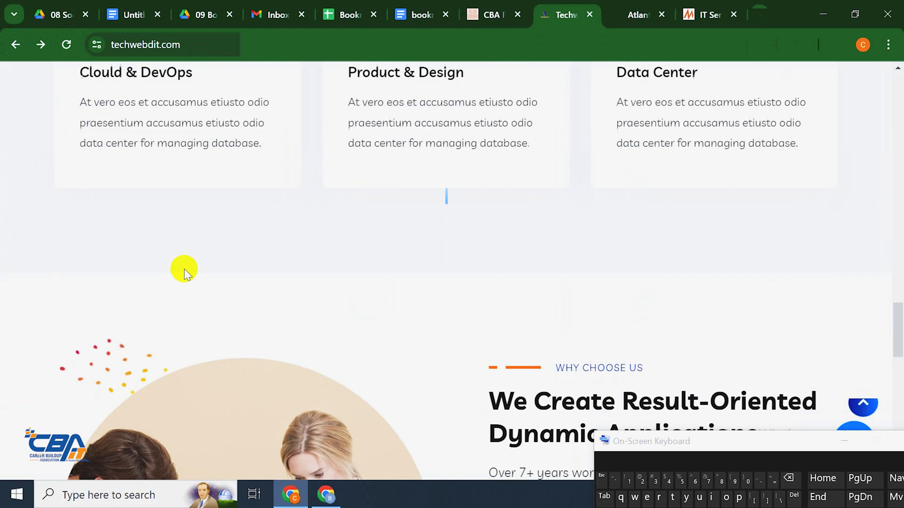
scroll(280, 270, down, 6)
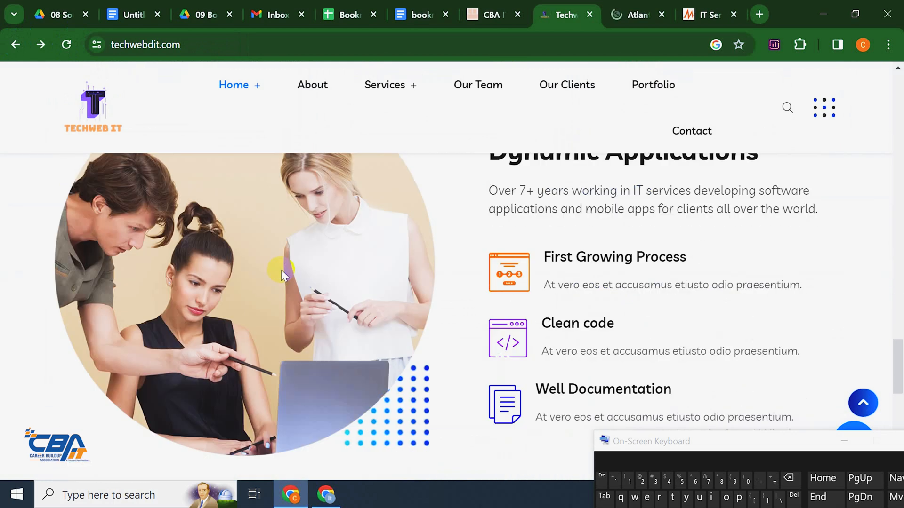
scroll(281, 273, down, 10)
scroll(273, 280, up, 20)
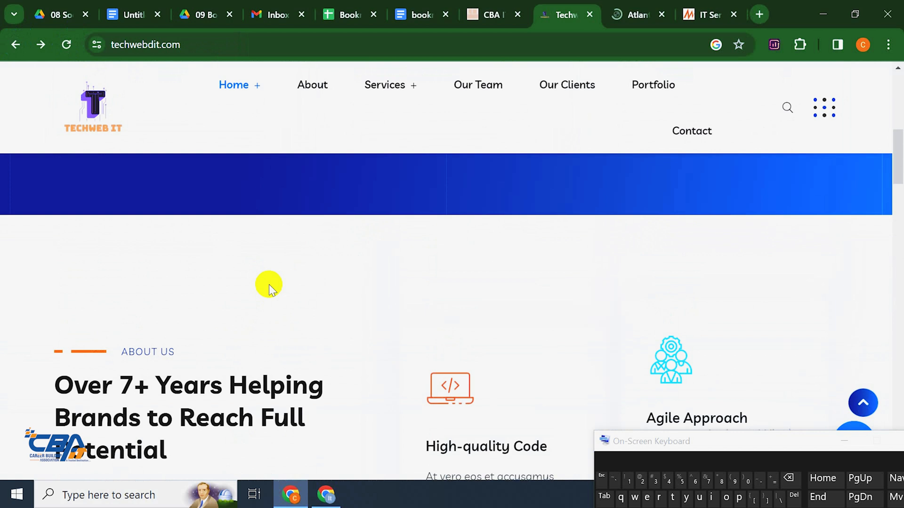
scroll(269, 285, up, 4)
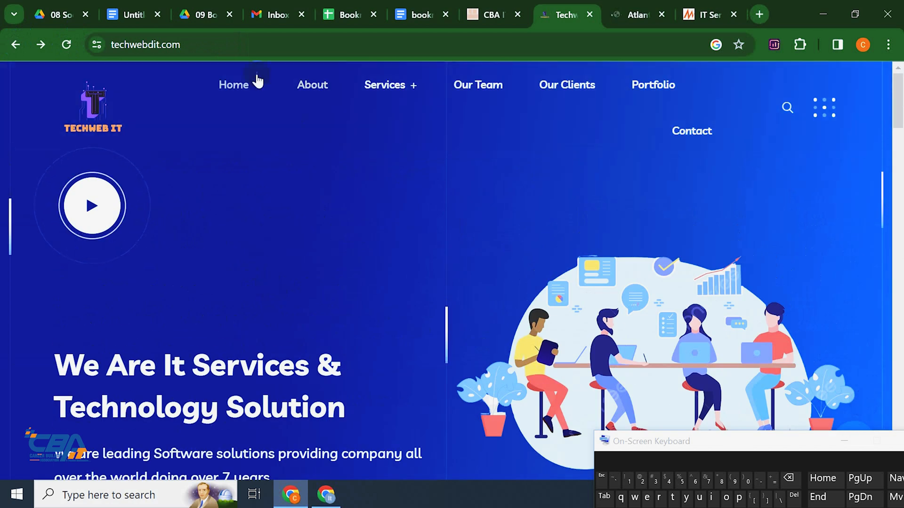
mouse_move(400, 86)
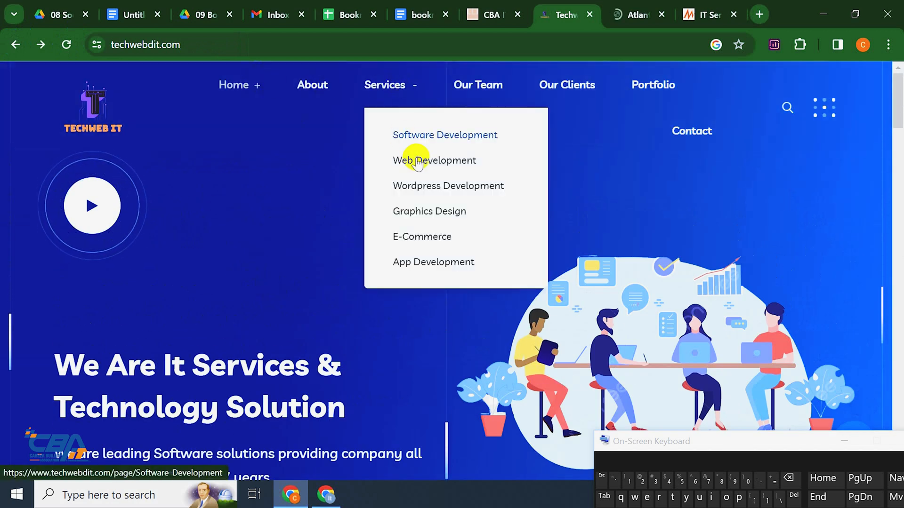
Open Techweb IT's Wordpress Development page and scroll through it
click(420, 189)
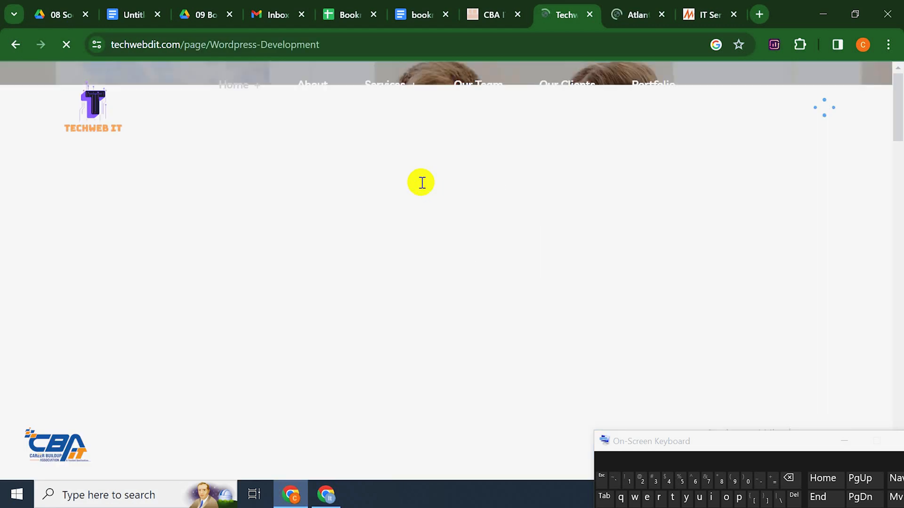
scroll(407, 179, down, 5)
scroll(406, 179, down, 15)
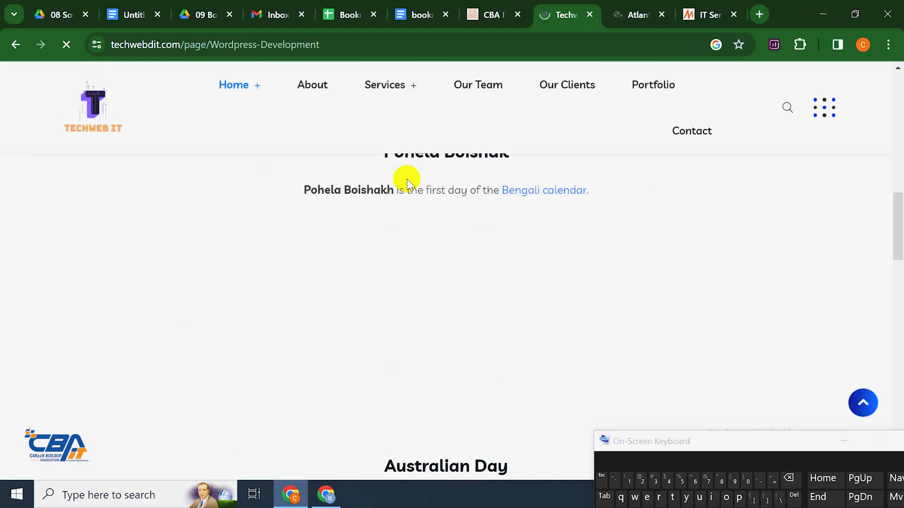
scroll(406, 182, down, 10)
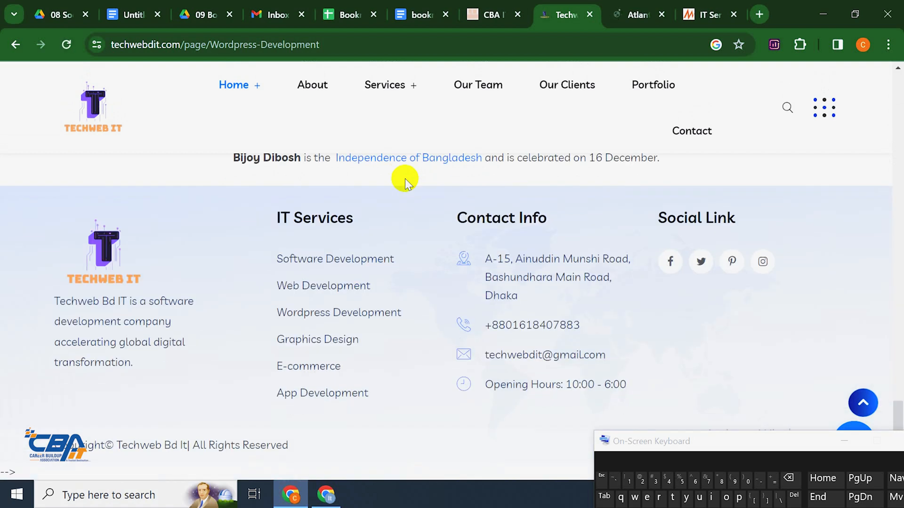
scroll(404, 178, up, 20)
scroll(275, 129, up, 8)
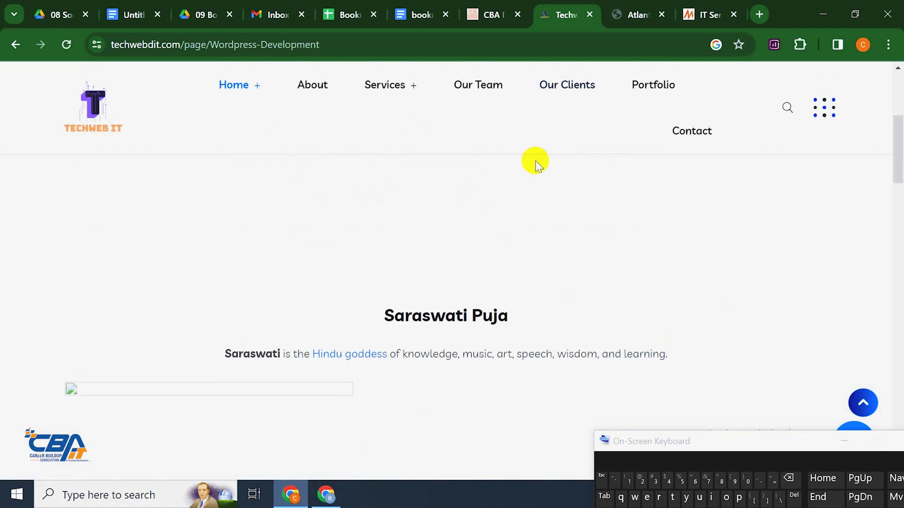
Open the Software Development page from Services and read down to the footer
mouse_move(401, 94)
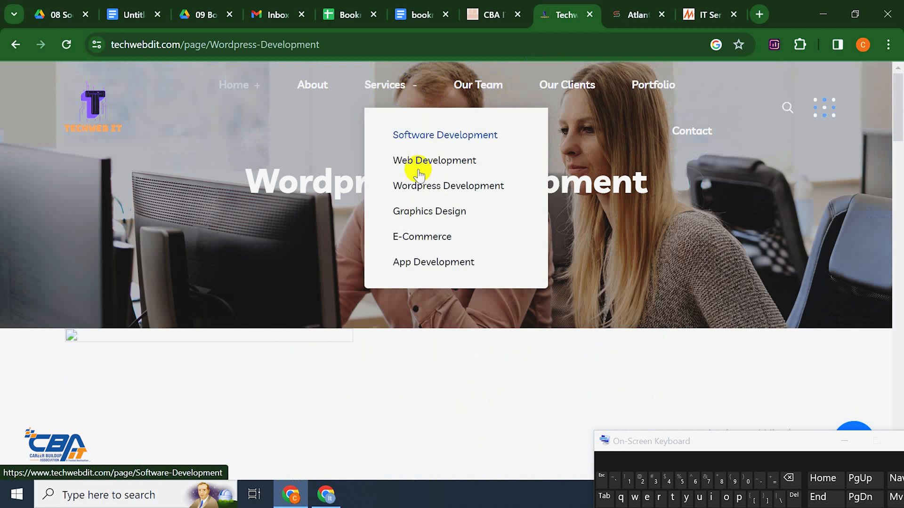
click(434, 137)
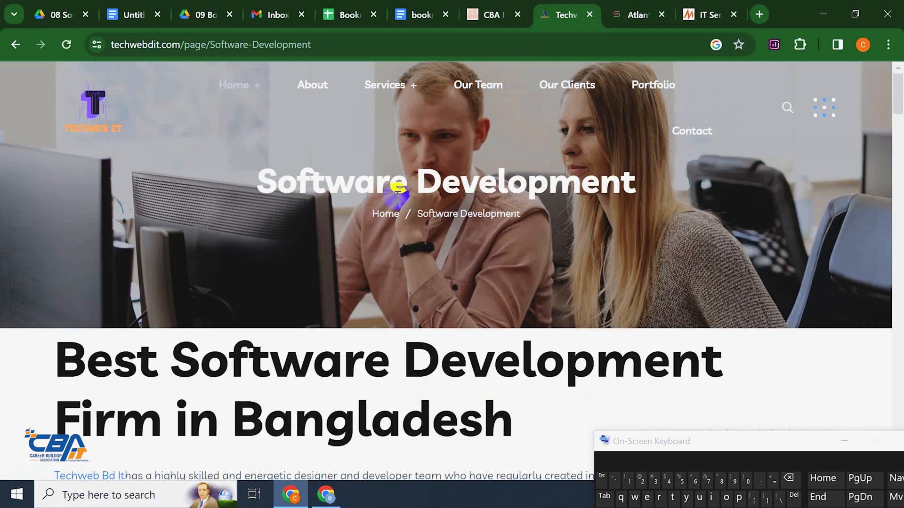
scroll(338, 281, down, 15)
scroll(337, 281, up, 6)
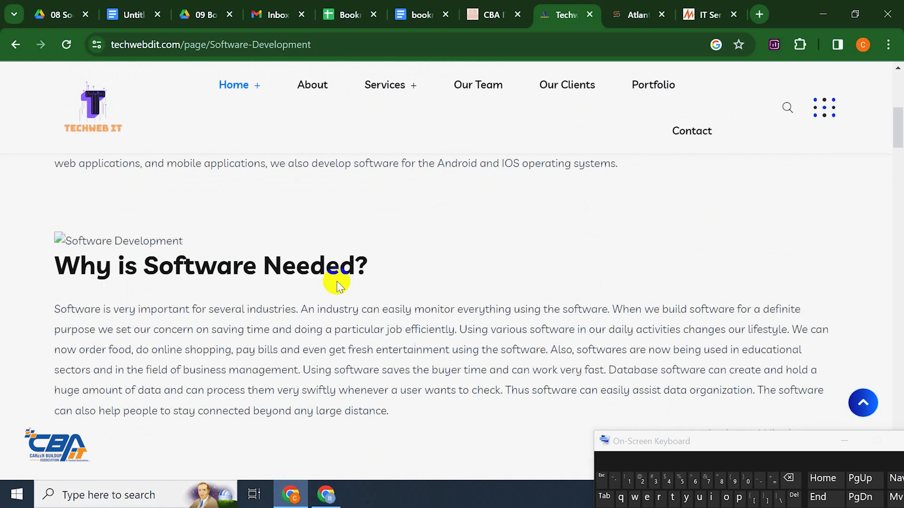
scroll(337, 281, down, 6)
scroll(337, 281, down, 10)
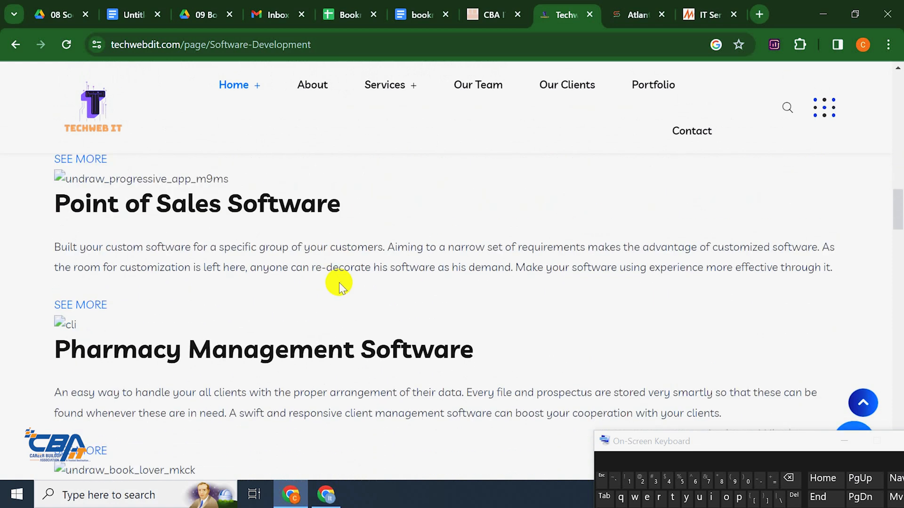
scroll(335, 284, up, 20)
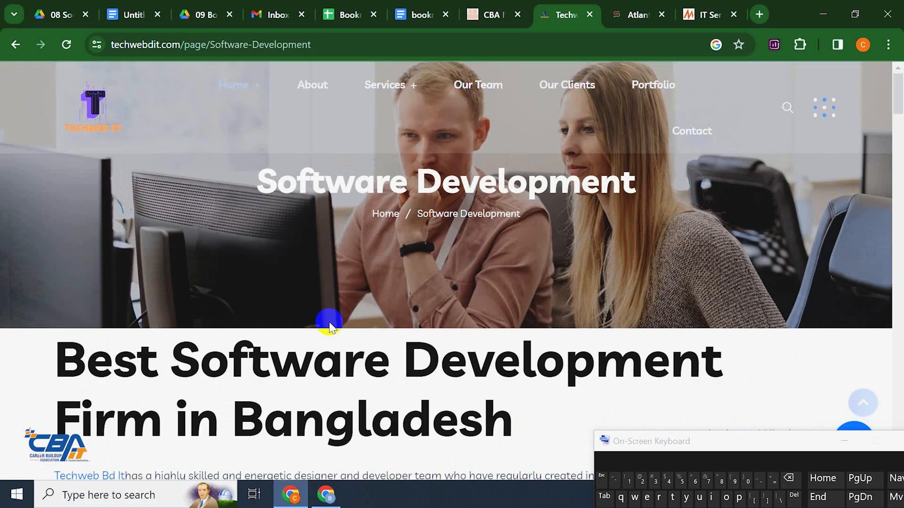
scroll(330, 324, down, 20)
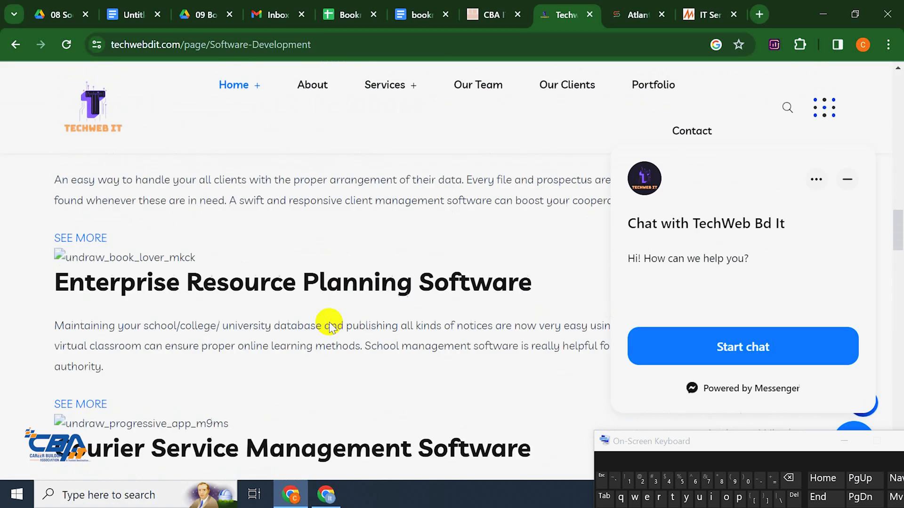
scroll(331, 325, down, 10)
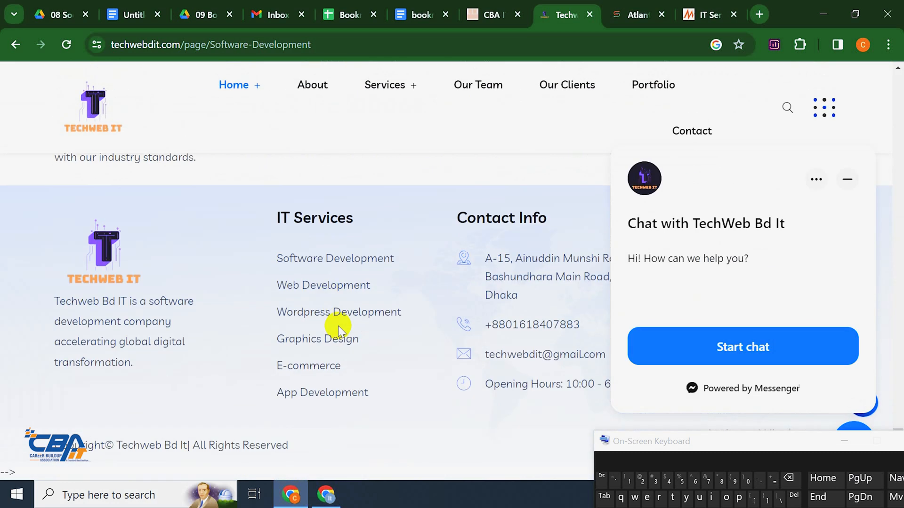